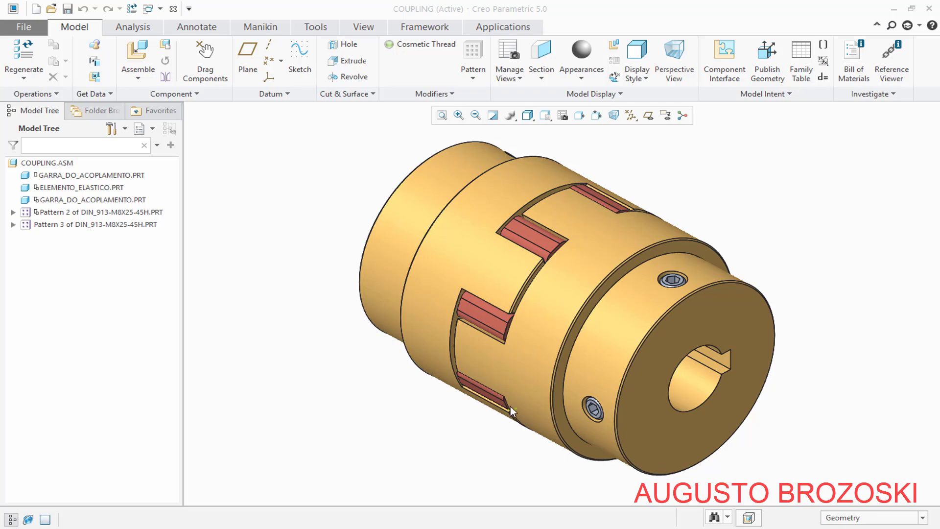
Examine the finished coupling assembly and its elastic element part from different angles
mouse_move(514, 413)
middle_mouse_down()
mouse_move(489, 355)
mouse_move(399, 365)
mouse_move(398, 353)
mouse_move(364, 356)
middle_mouse_up()
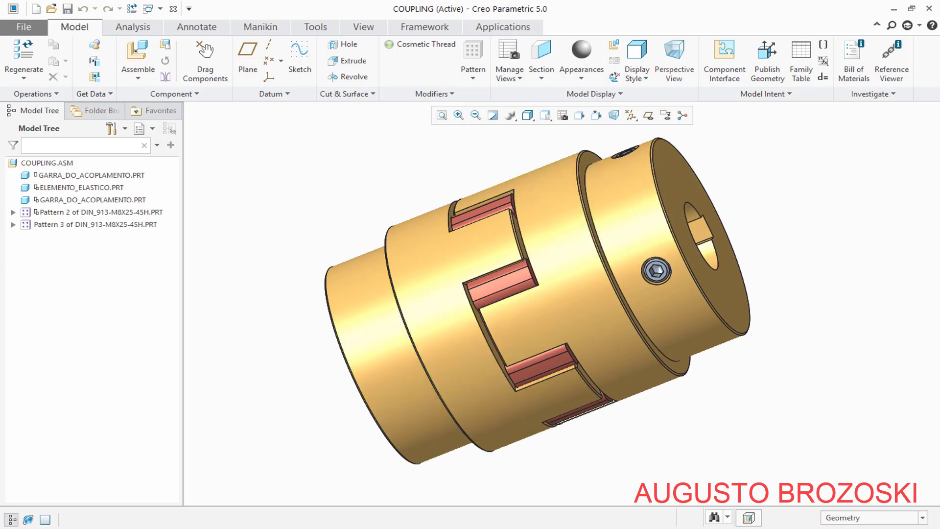
left_click(366, 483)
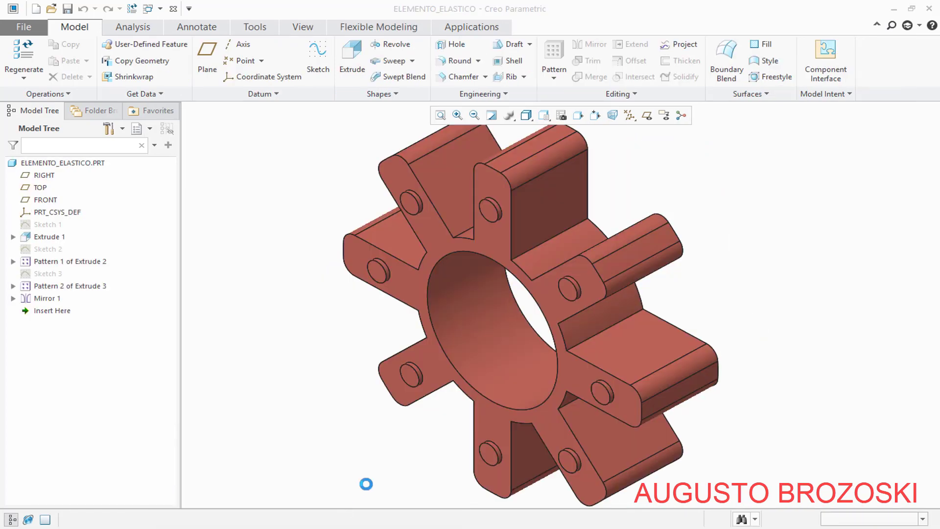
mouse_move(551, 288)
middle_mouse_down()
mouse_move(488, 340)
mouse_move(541, 303)
mouse_move(520, 321)
middle_mouse_up()
Switch to Acrobat Reader and look through the sheets of the CENTRIFUGAL PUMP 04 drawing
key("alt+Tab")
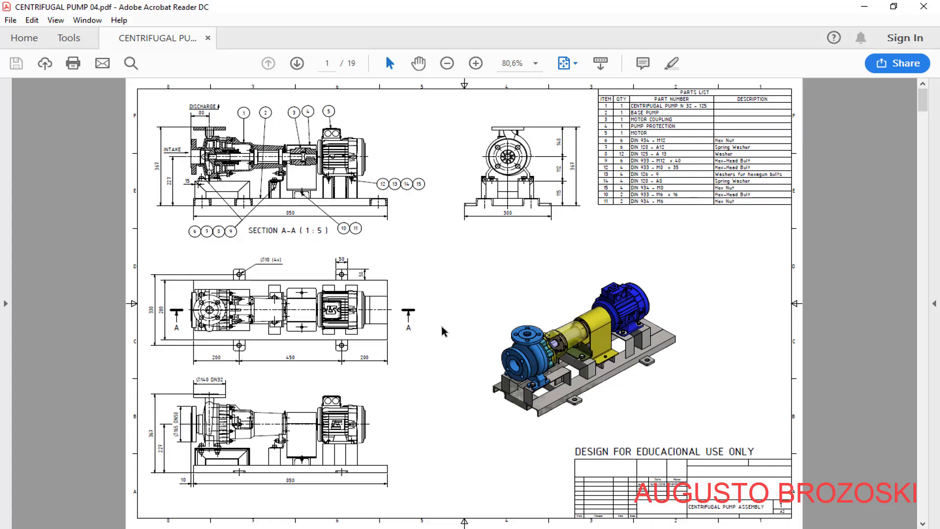
scroll(443, 332, "down", 3)
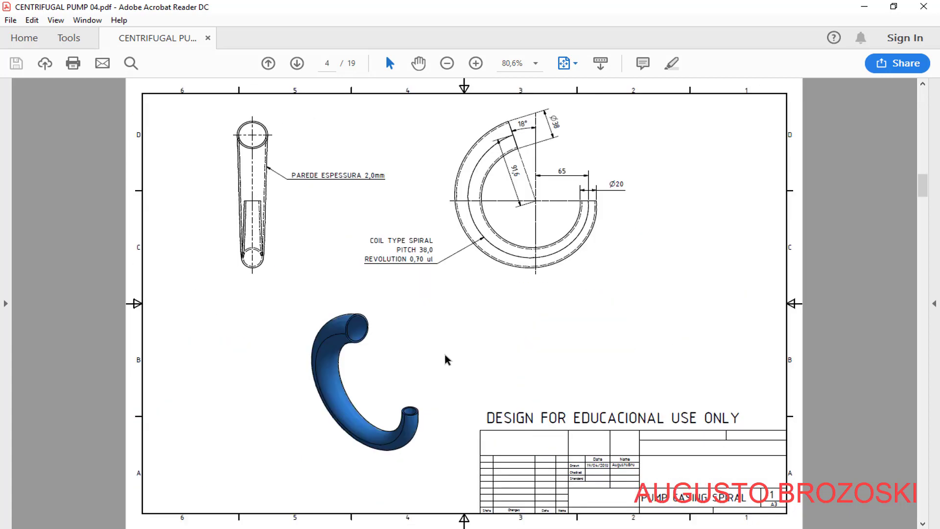
scroll(446, 359, "down", 5)
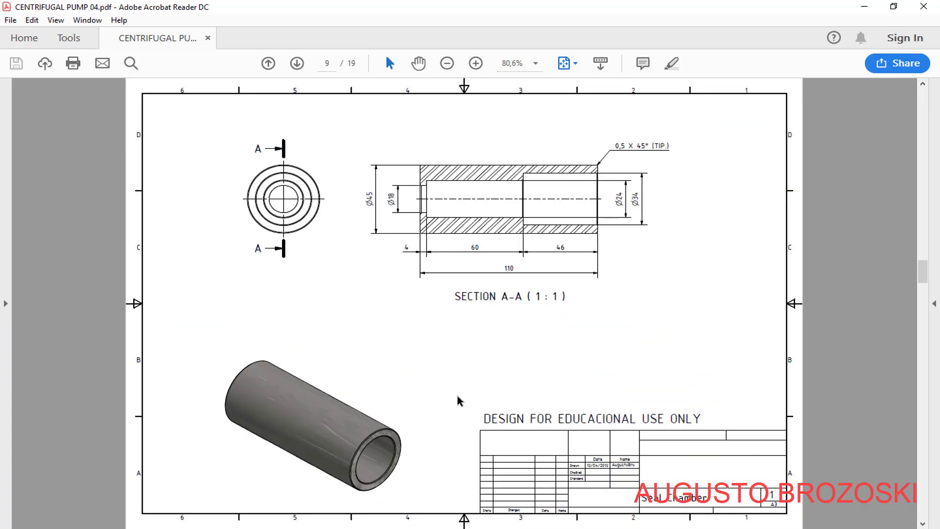
scroll(443, 405, "down", 6)
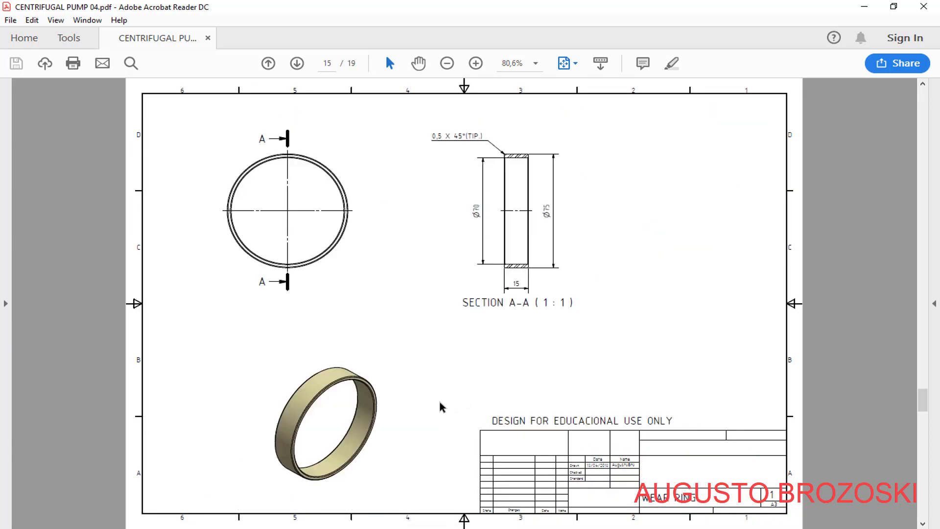
scroll(442, 406, "down", 3)
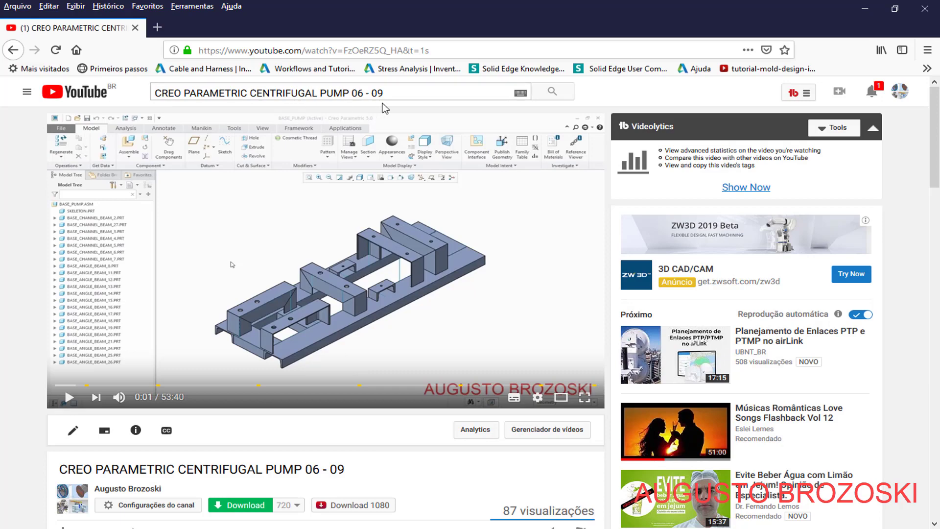
Expand the description of the CREO PARAMETRIC CENTRIFUGAL PUMP 06 - 09 video and review the video links and tutorial PDF link
scroll(235, 416, "down", 2)
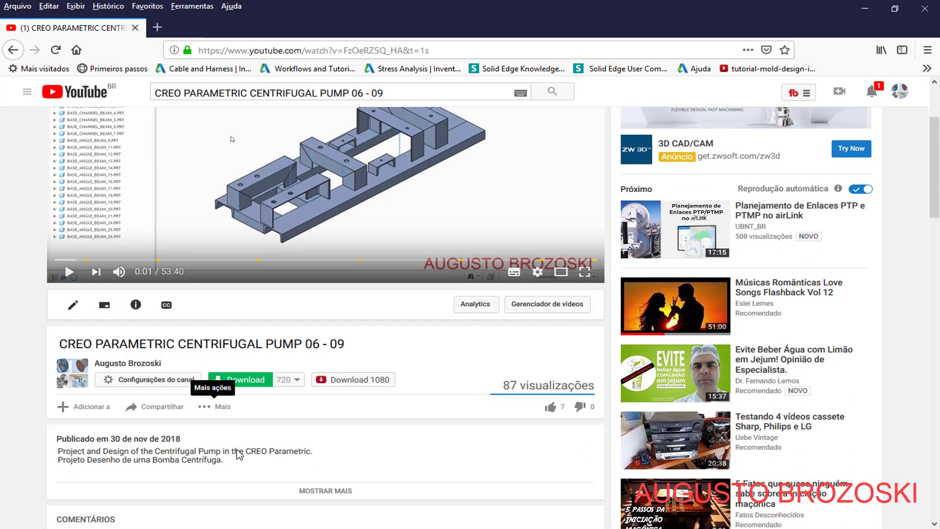
left_click(325, 491)
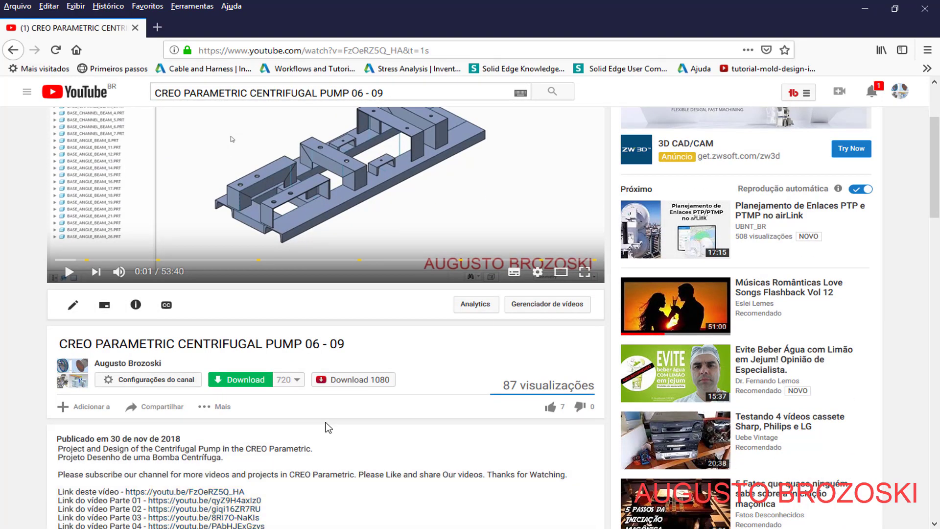
scroll(328, 427, "down", 4)
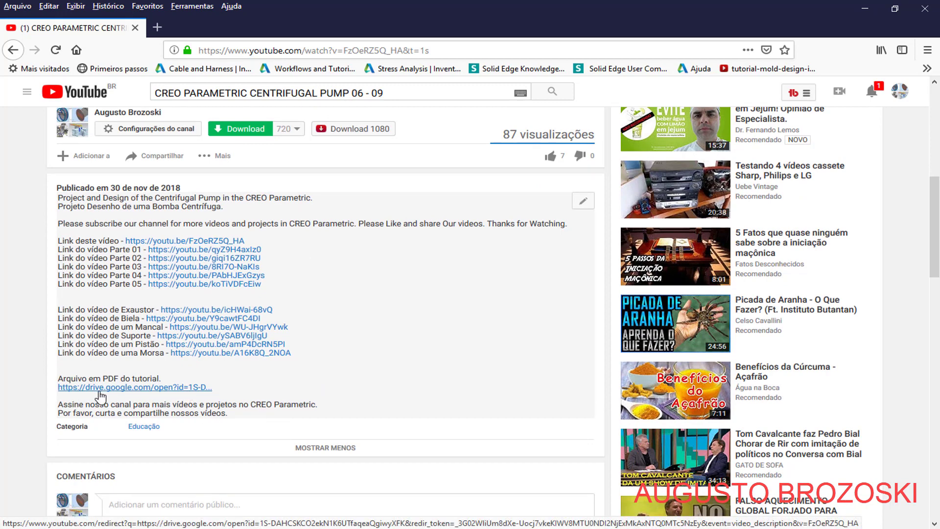
scroll(237, 341, "up", 1)
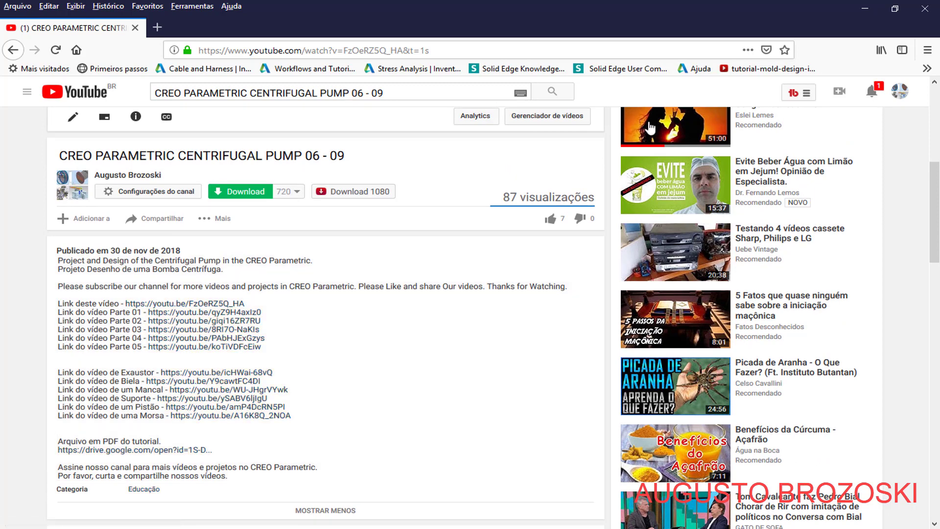
left_click(863, 8)
left_click(861, 8)
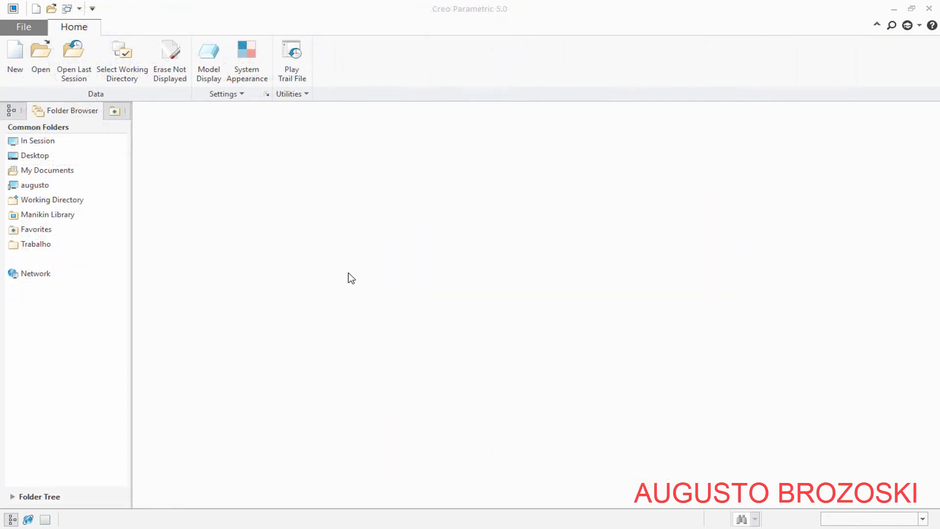
Set the working directory to the CREO CENTRIFUGAL PUMP VIDEO folder inside Bomba Centrifuga
left_click(124, 74)
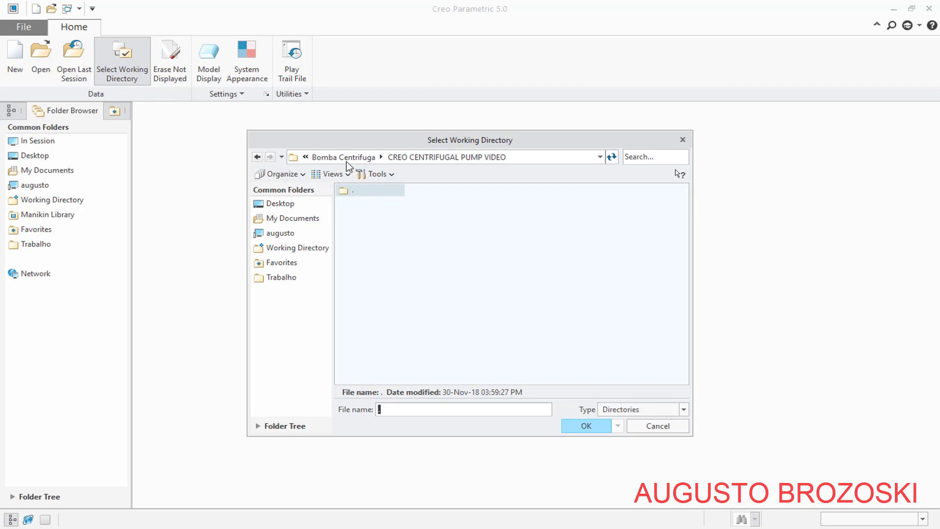
left_click(485, 158)
left_click(447, 159)
left_click(587, 425)
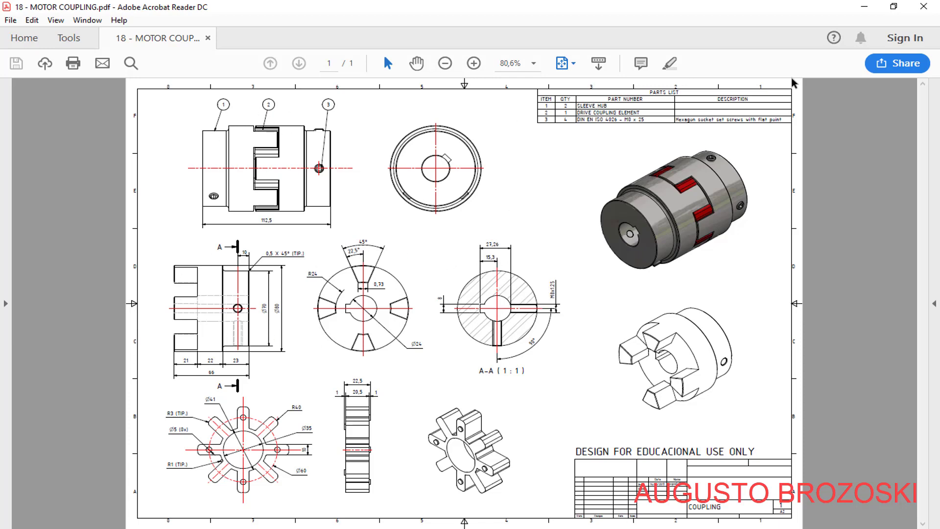
Create a new solid part named SLEEVE_HUB using the mmns_part_solid template instead of the default one
left_click(863, 6)
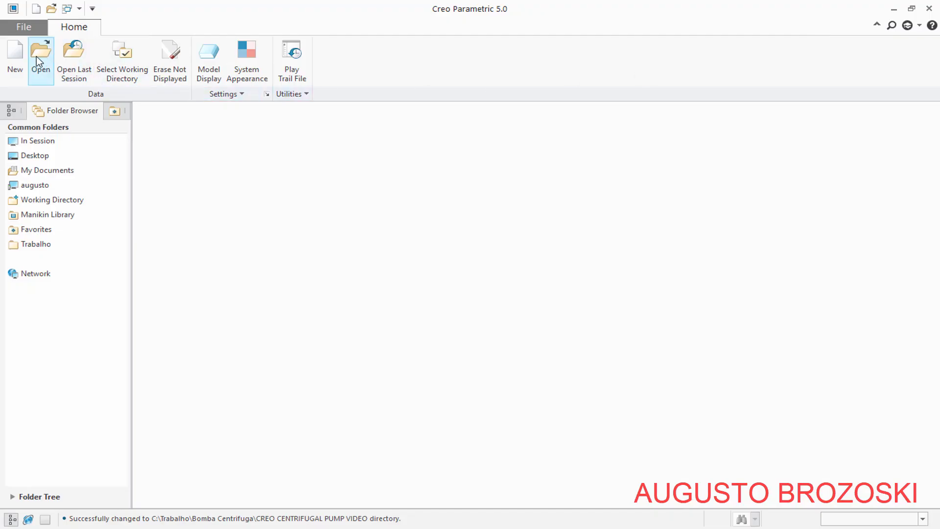
left_click(15, 55)
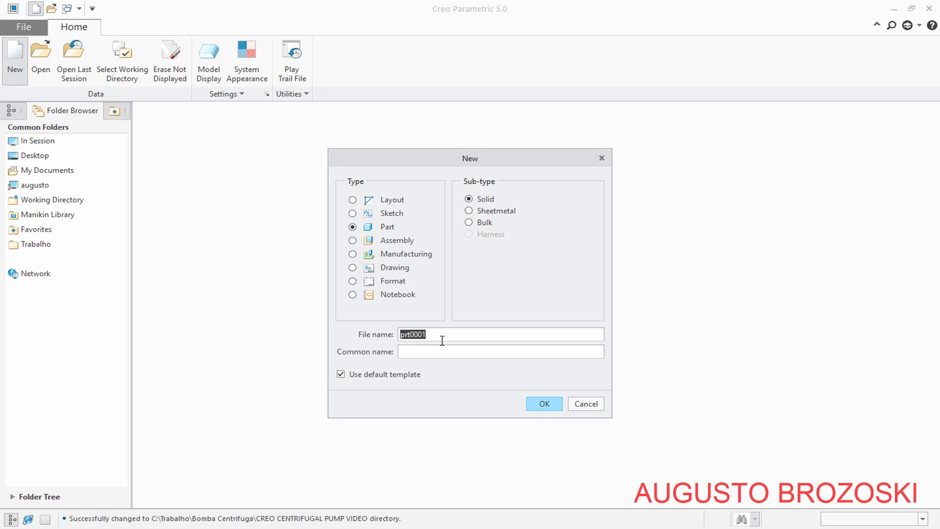
type("SLEEVE_HUB")
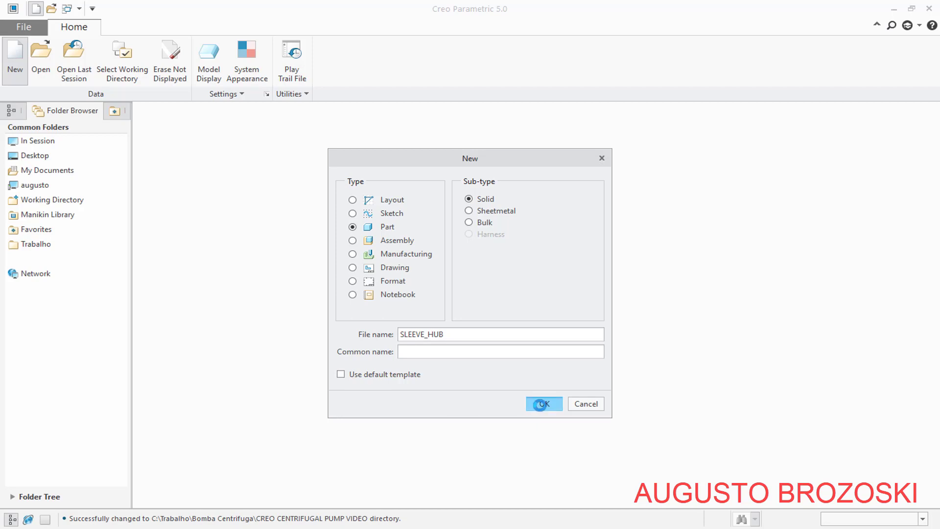
left_click(543, 404)
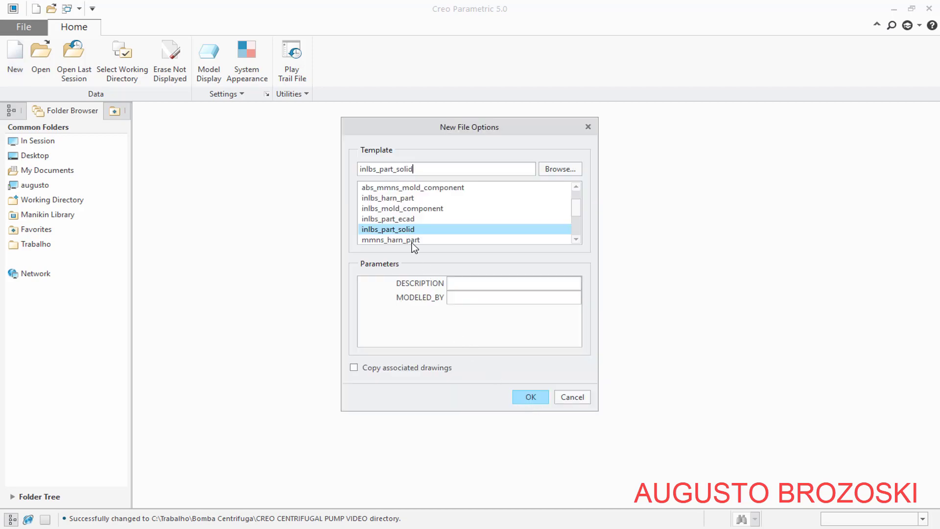
scroll(400, 217, "down", 2)
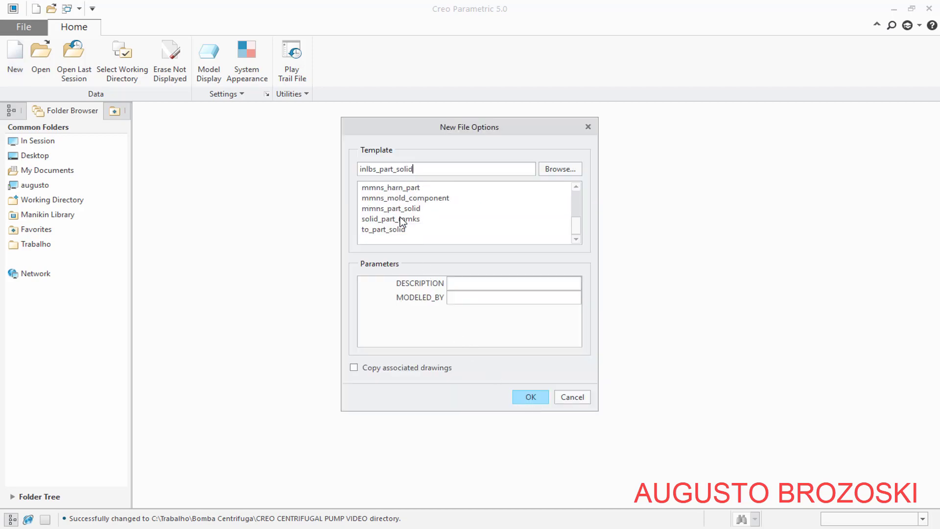
left_click(373, 209)
left_click(531, 391)
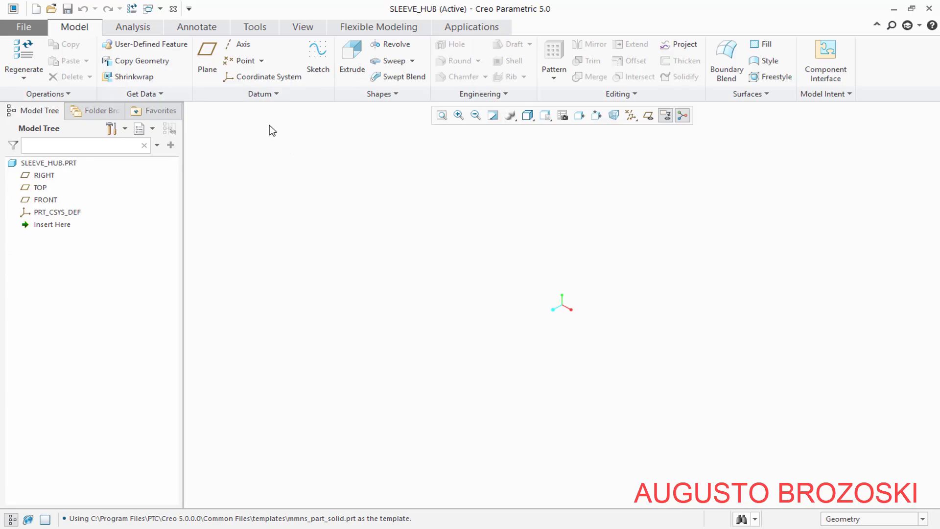
Start a sketch on the FRONT plane with RIGHT as the right-facing reference, hide the datum planes and orient the sketch to 2D
left_click(316, 57)
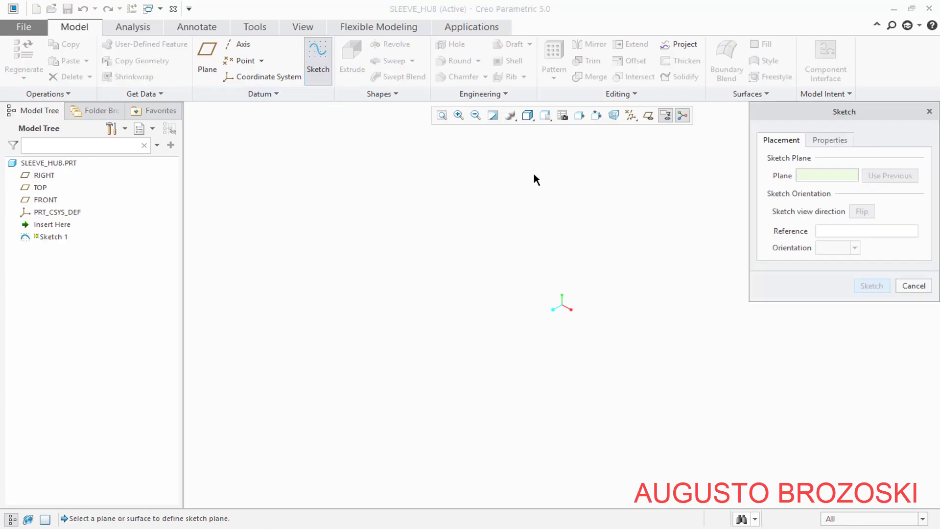
left_click(647, 115)
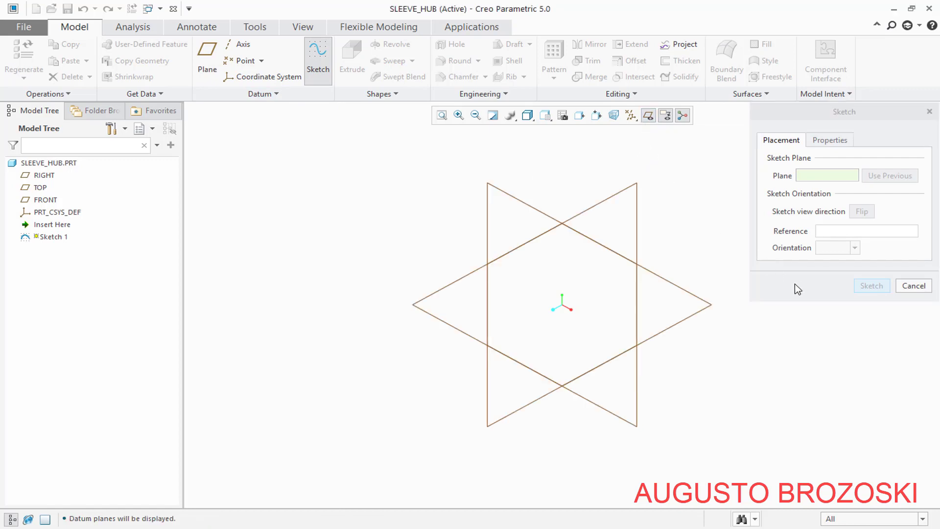
left_click(515, 197)
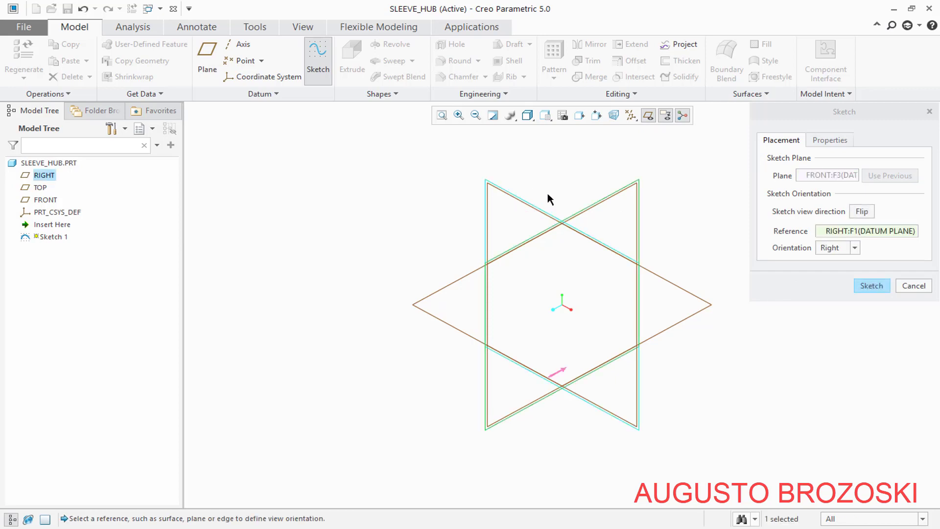
left_click(871, 286)
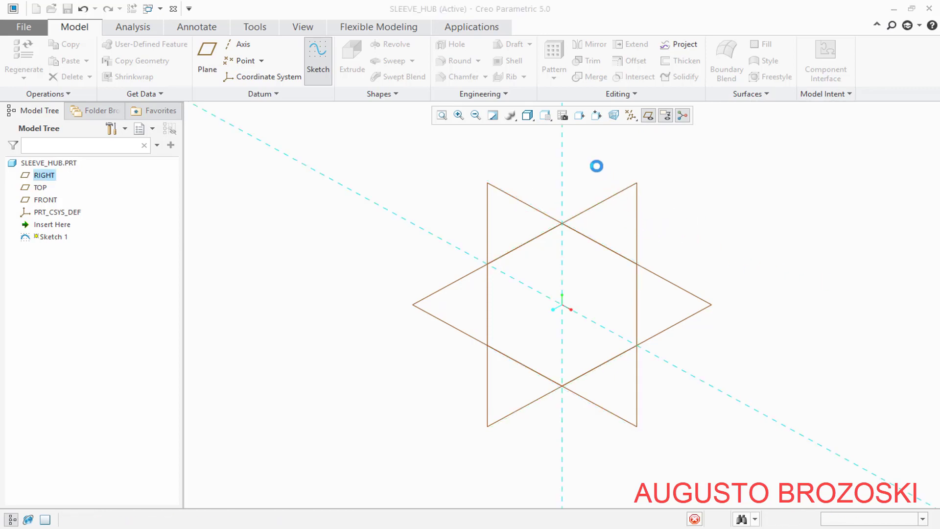
left_click(596, 115)
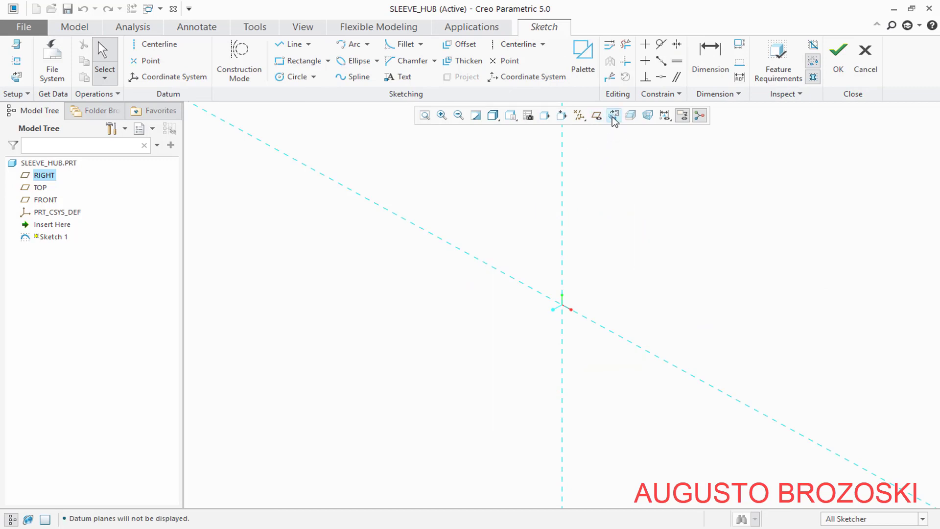
left_click(613, 117)
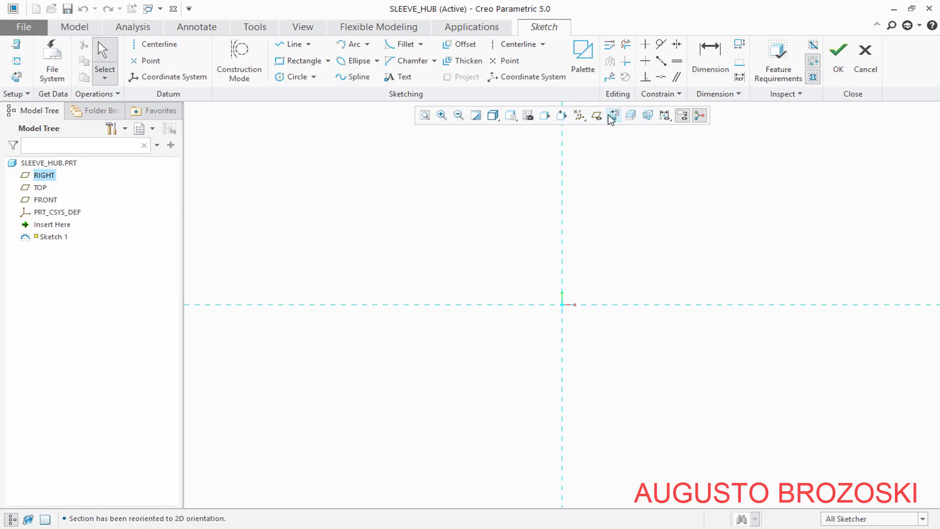
right_click(506, 121)
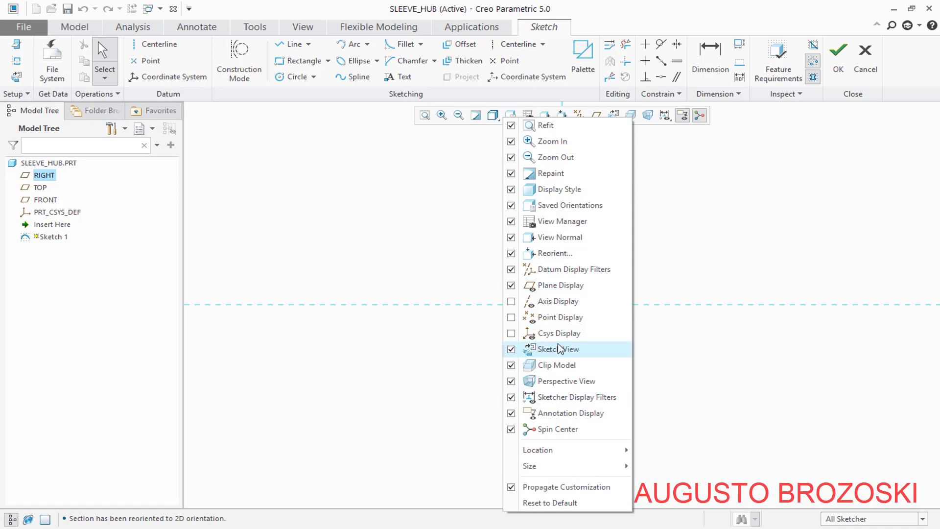
left_click(695, 199)
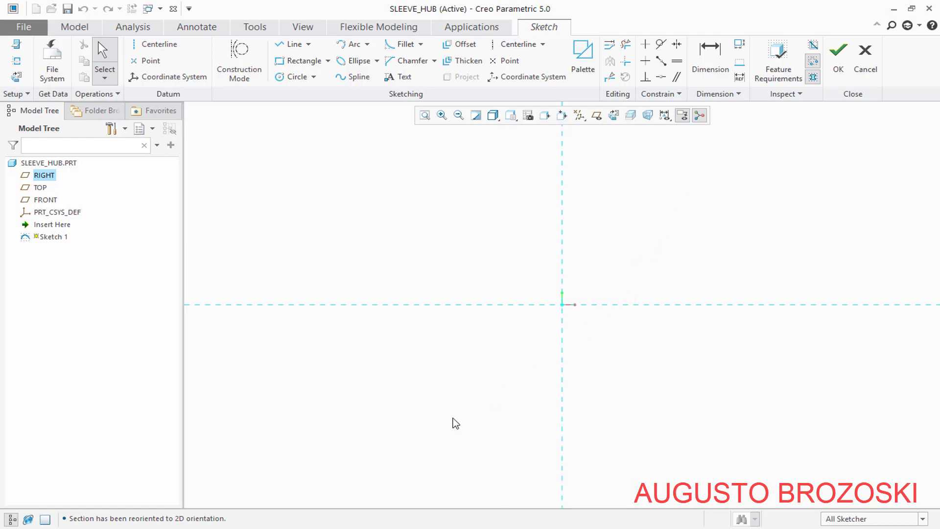
Switch to the MOTOR COUPLING drawing in Acrobat Reader and examine the sleeve hub dimensions at 125% zoom
key("alt+Tab")
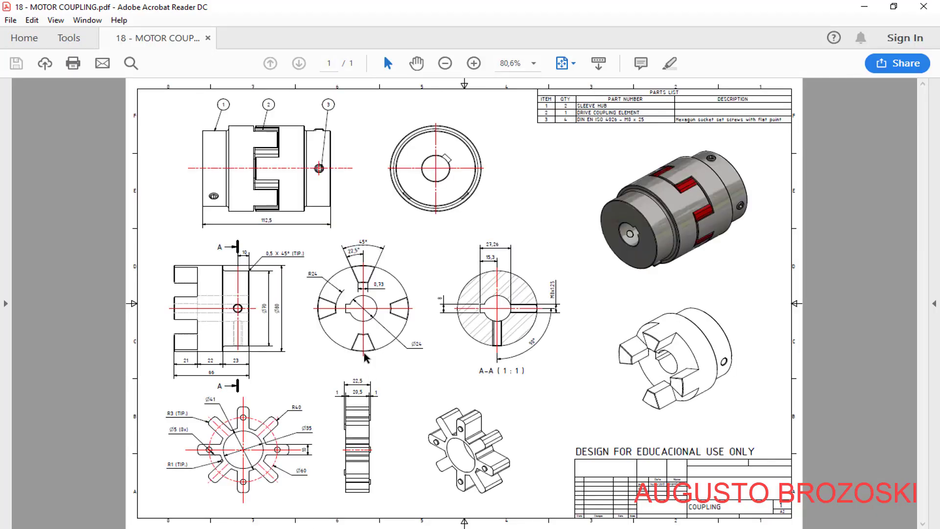
left_click(569, 64)
left_click(582, 86)
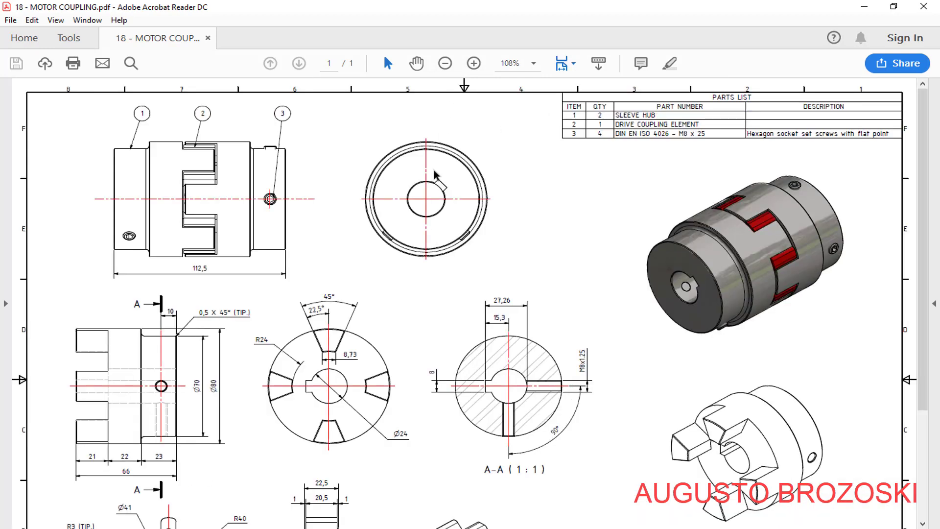
left_click(474, 62)
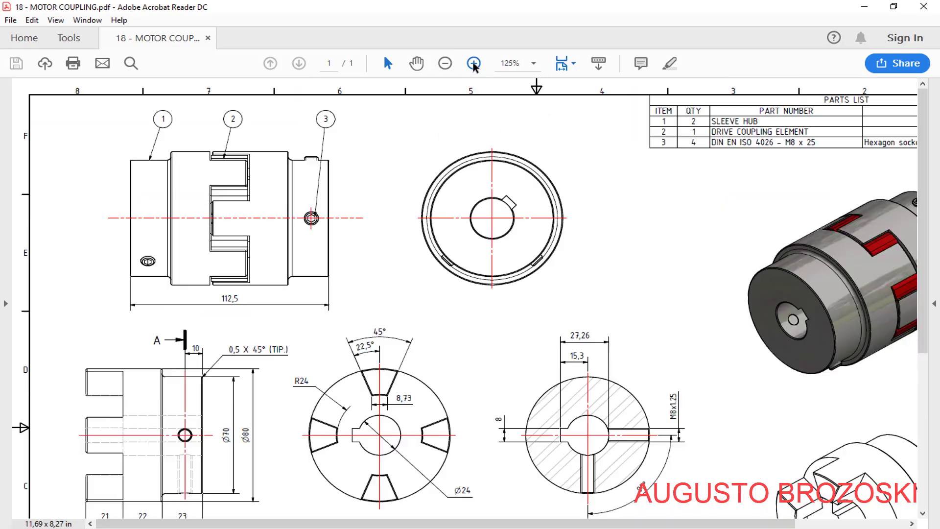
scroll(400, 216, "down", 4)
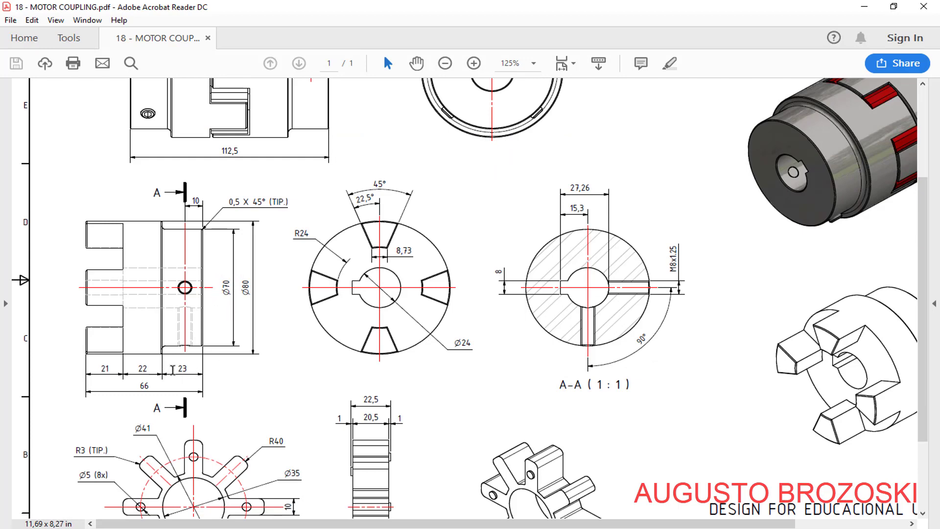
left_click(864, 7)
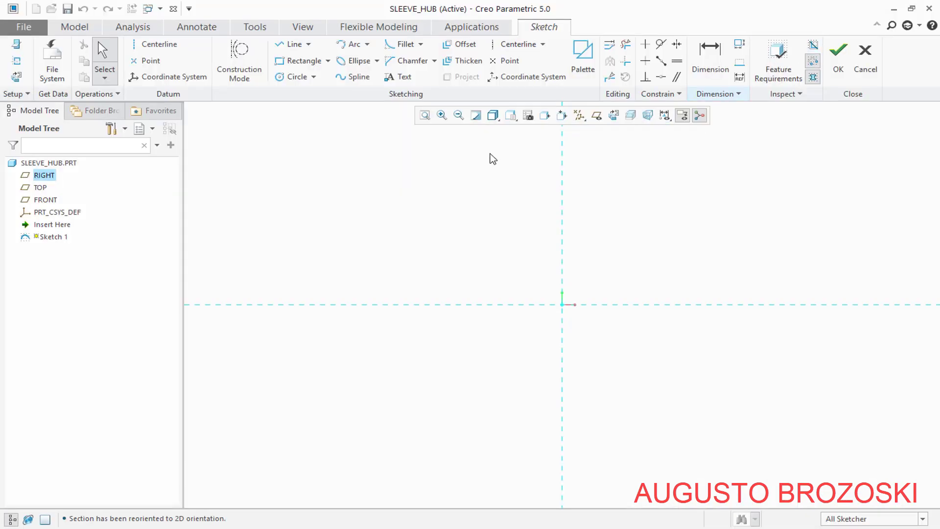
Sketch a circle centred on the intersection of the horizontal and vertical references in the SLEEVE_HUB sketch
left_click(283, 78)
left_click(562, 305)
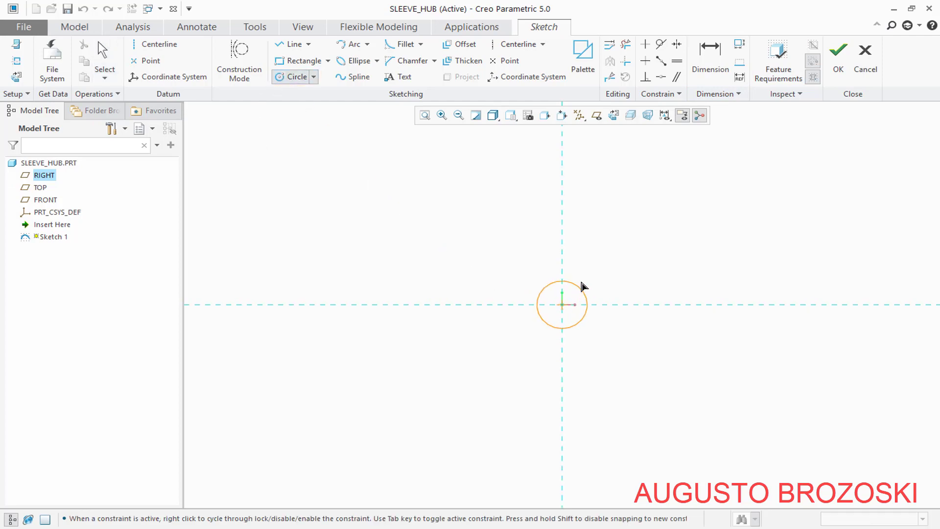
left_click(606, 249)
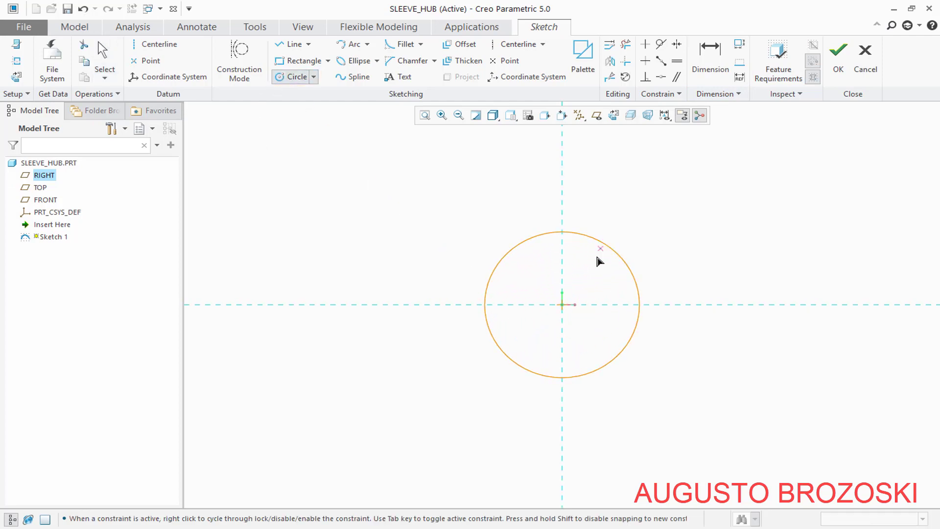
Set the sketched circle's diameter to 70 mm and finish the sketch
middle_click(604, 289)
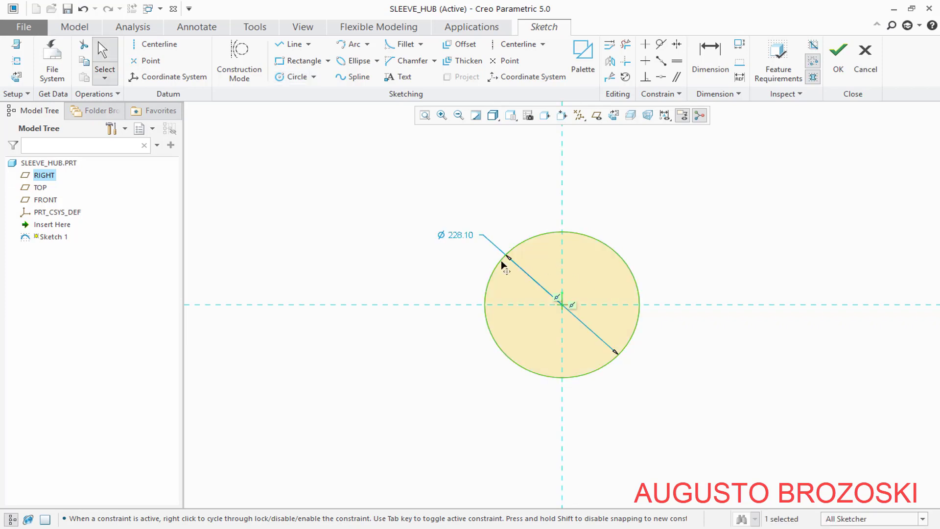
double_click(460, 236)
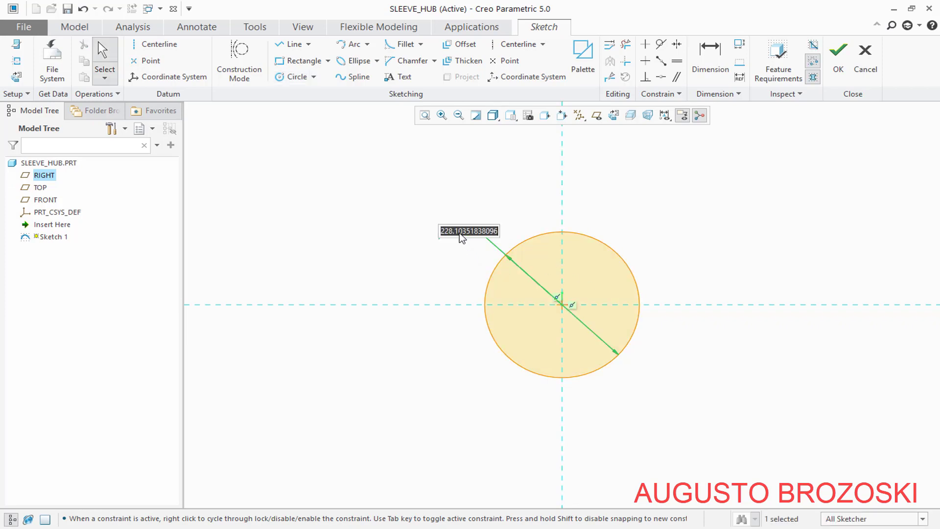
type("70")
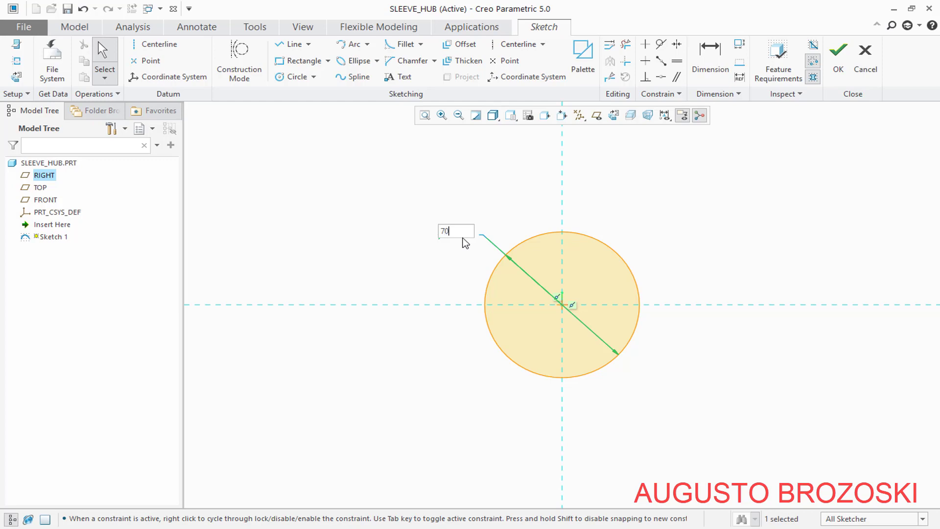
key("Return")
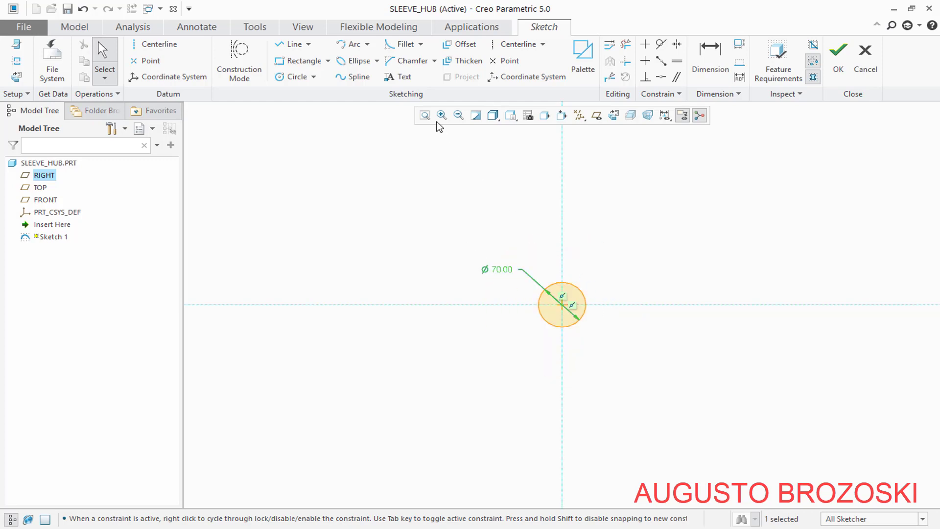
left_click(424, 116)
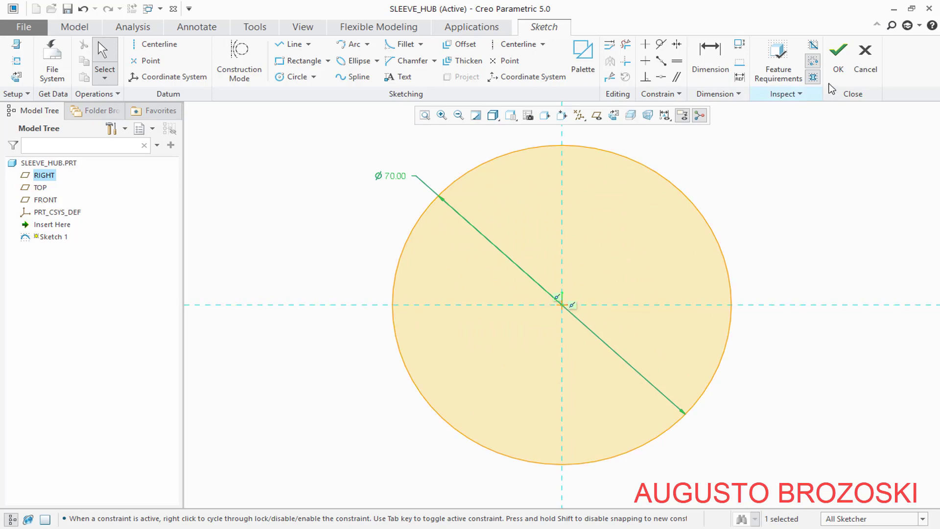
left_click(838, 63)
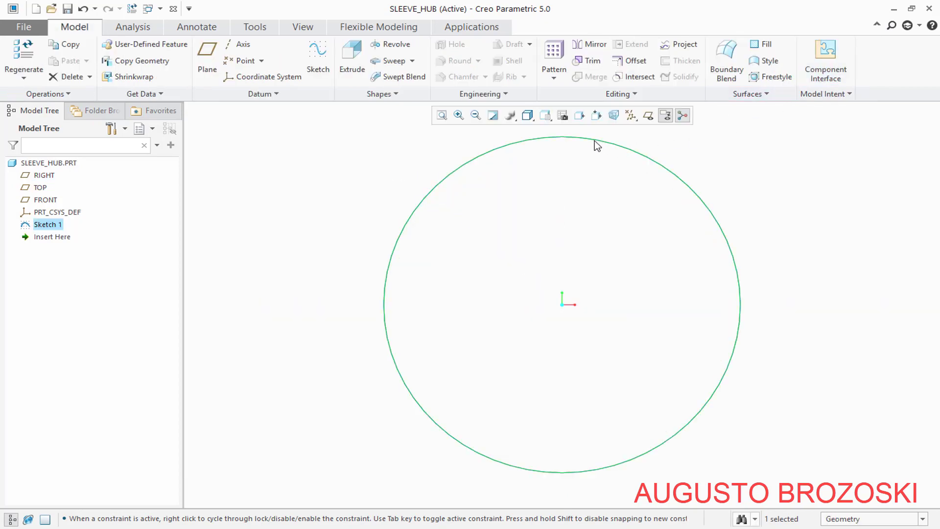
Show the part in standard orientation and extrude the 70 mm circle to a depth of 23 mm
left_click(545, 116)
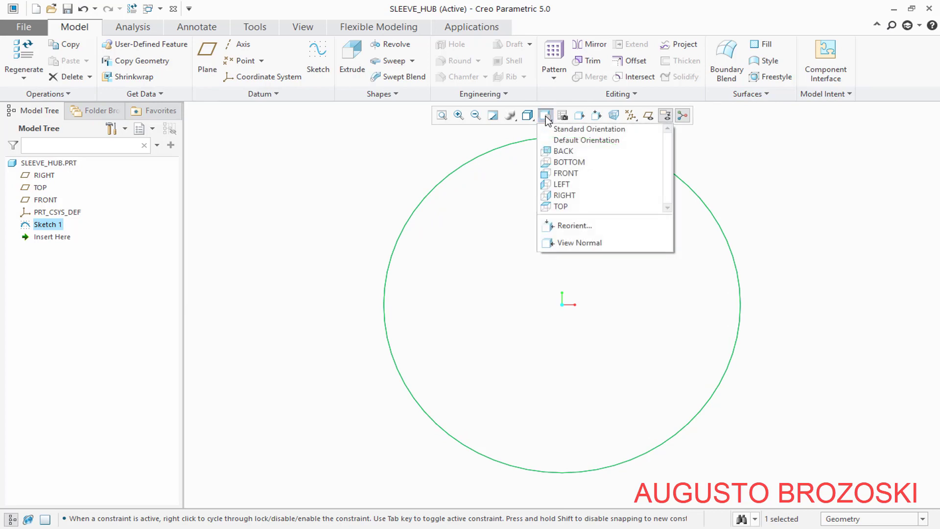
left_click(573, 129)
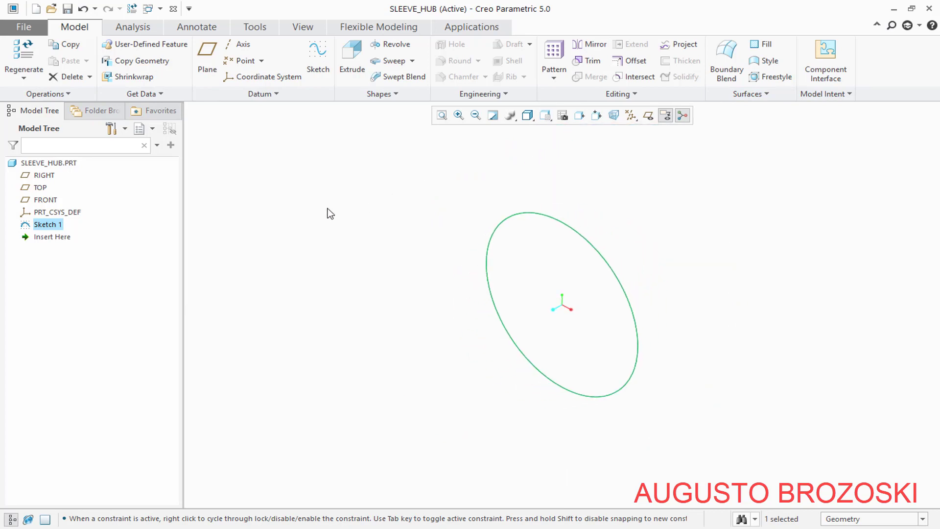
left_click(351, 64)
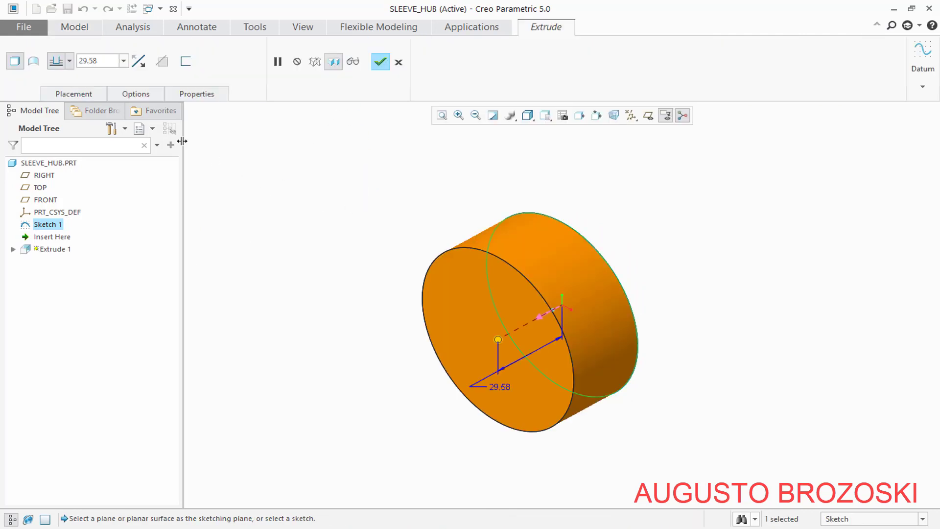
double_click(106, 60)
type("23")
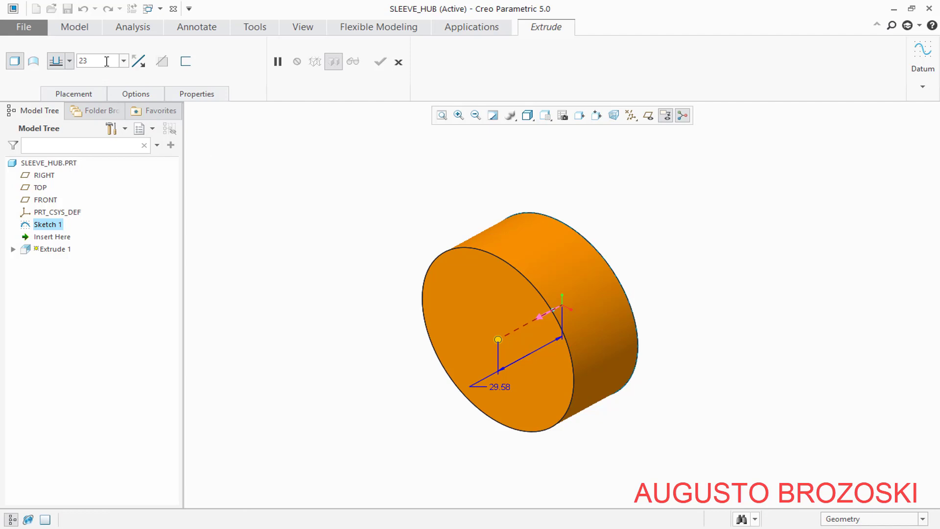
key("Return")
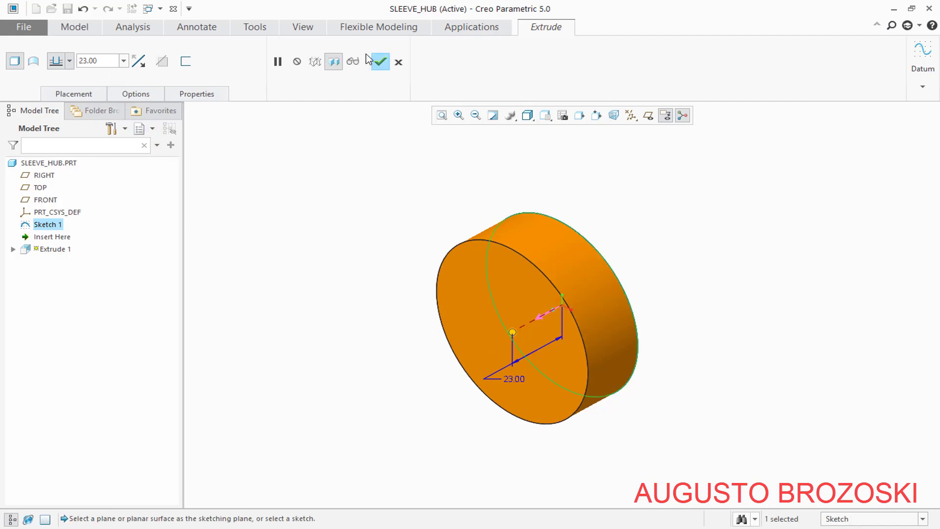
left_click(380, 62)
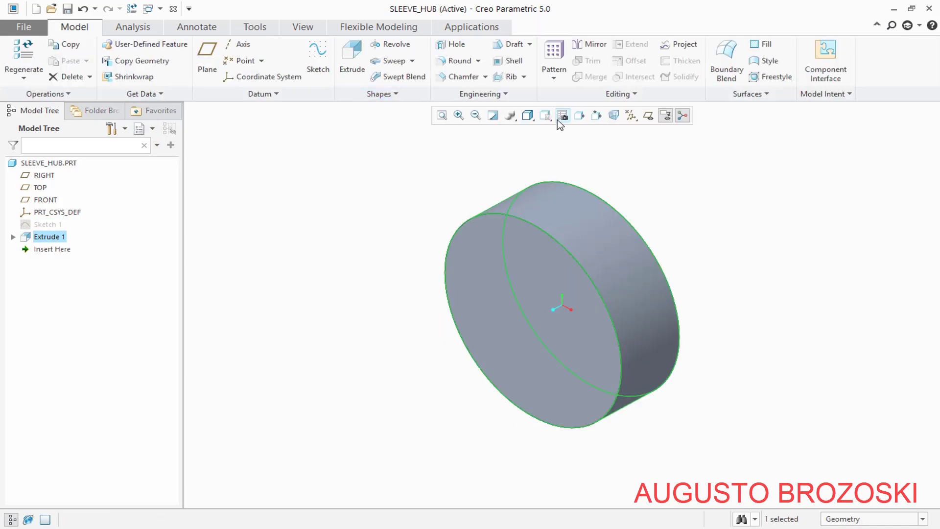
left_click(562, 116)
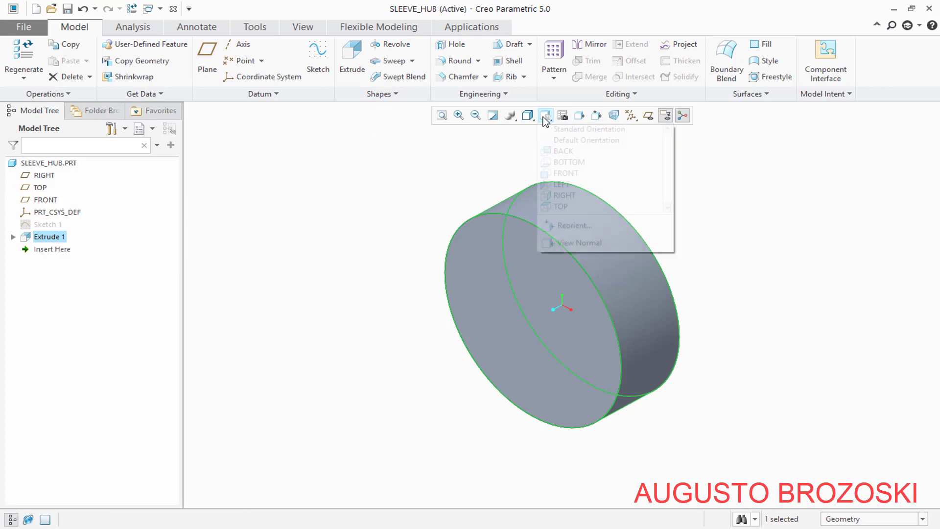
left_click(293, 199)
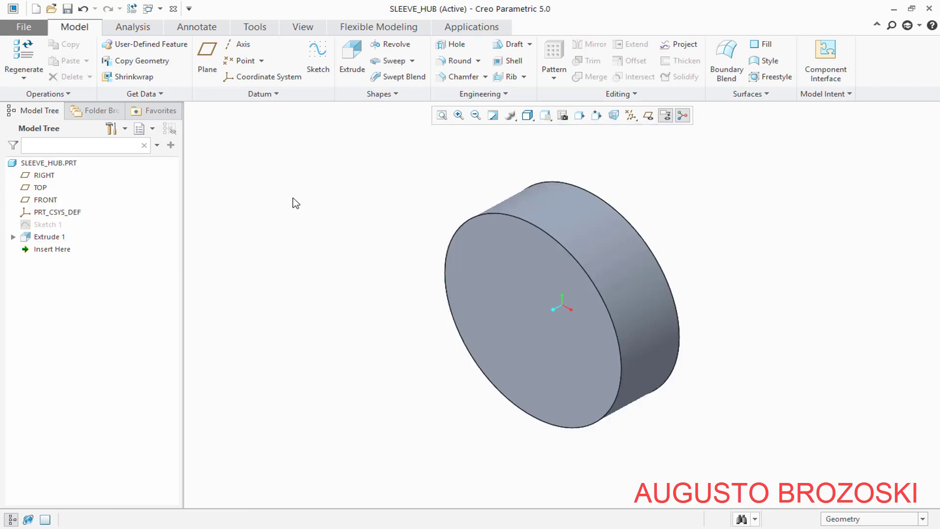
Save SLEEVE_HUB.PRT in the CREO CENTRIFUGAL PUMP VIDEO folder and check the hub's section lengths and diameters in the MOTOR COUPLING drawing
left_click(69, 9)
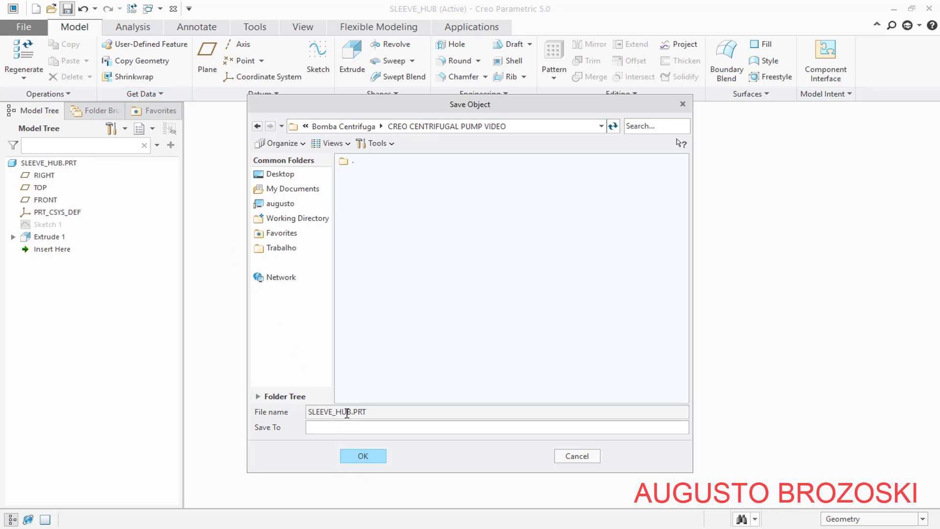
left_click(363, 456)
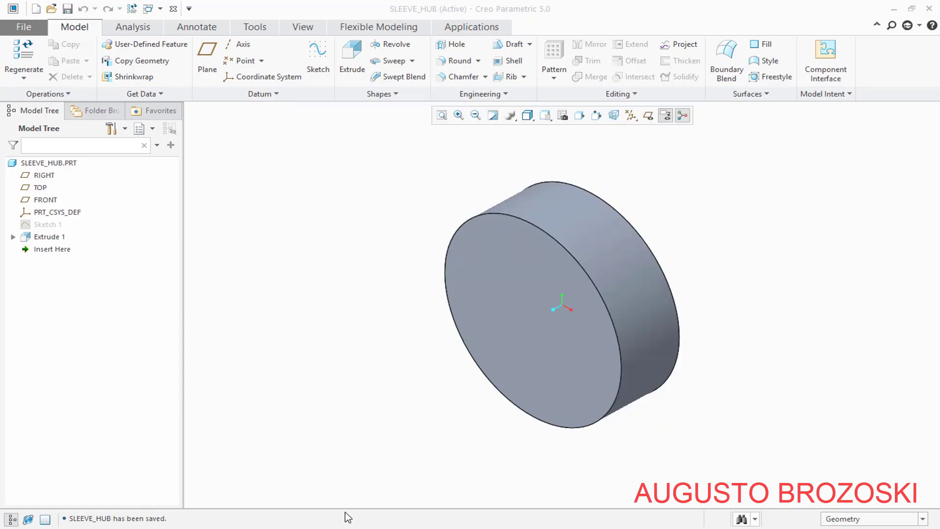
key("alt+Tab")
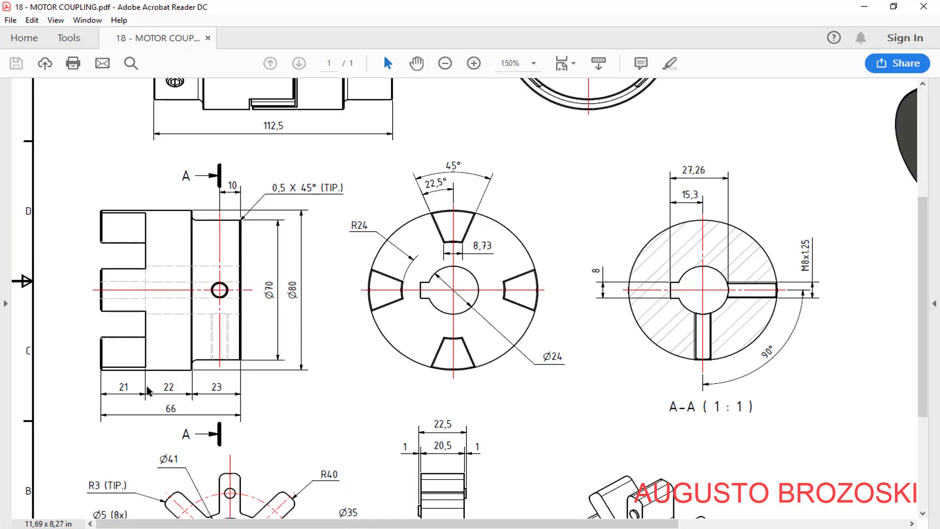
left_click(864, 6)
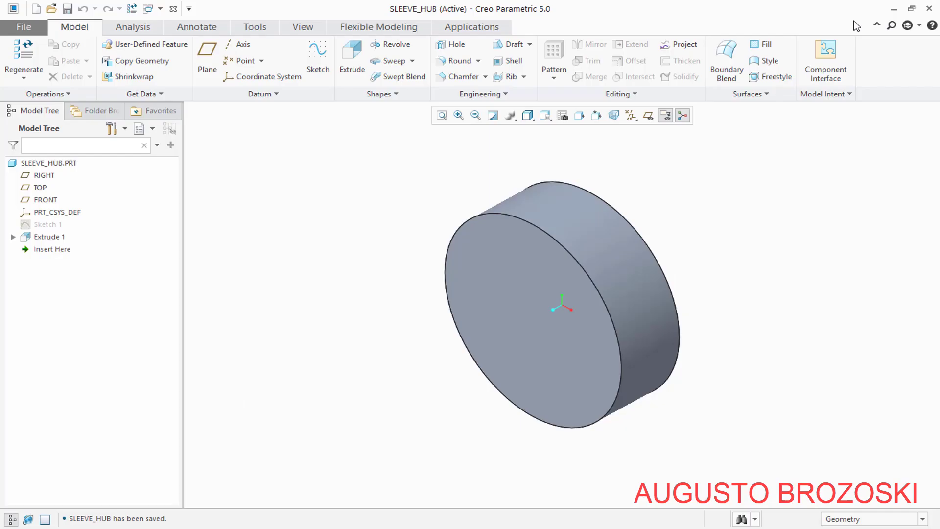
Start a sketch on the front circular face of the 70 mm disc with RIGHT as the right-facing reference, oriented to 2D
left_click(318, 61)
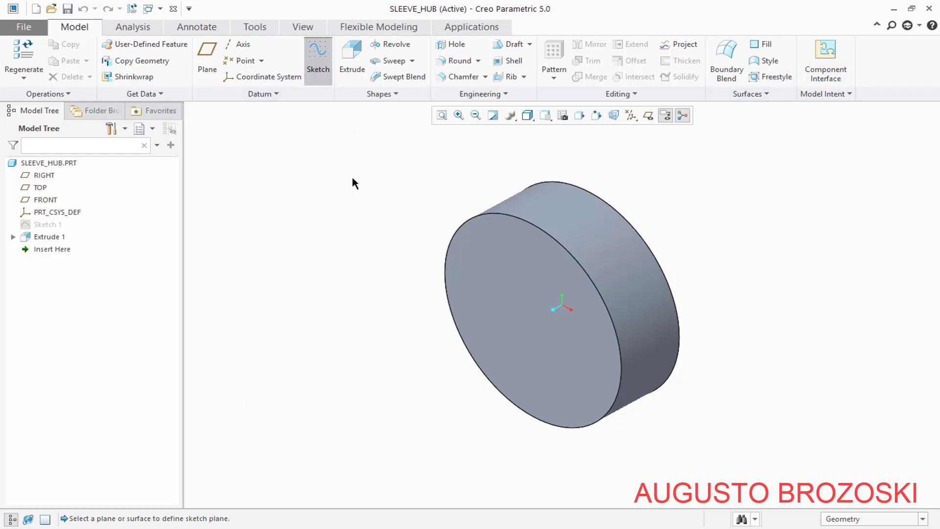
left_click(509, 251)
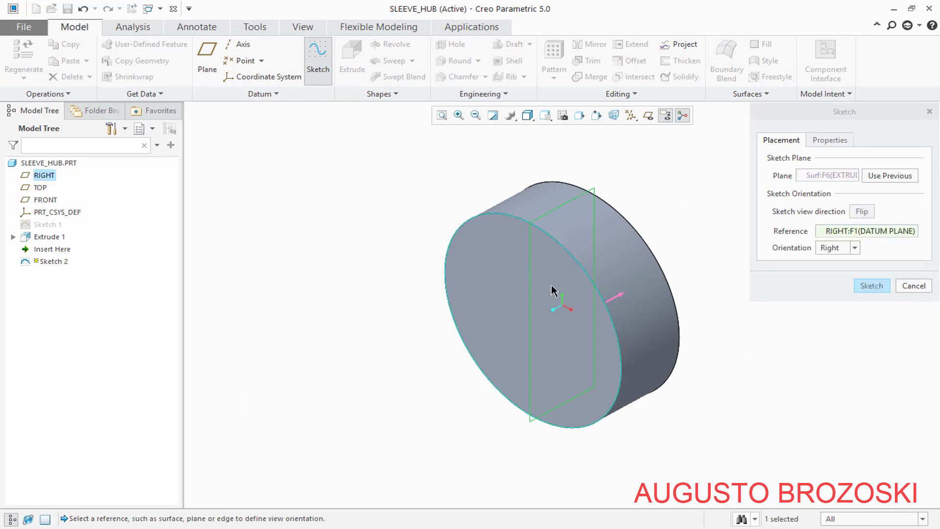
left_click(871, 286)
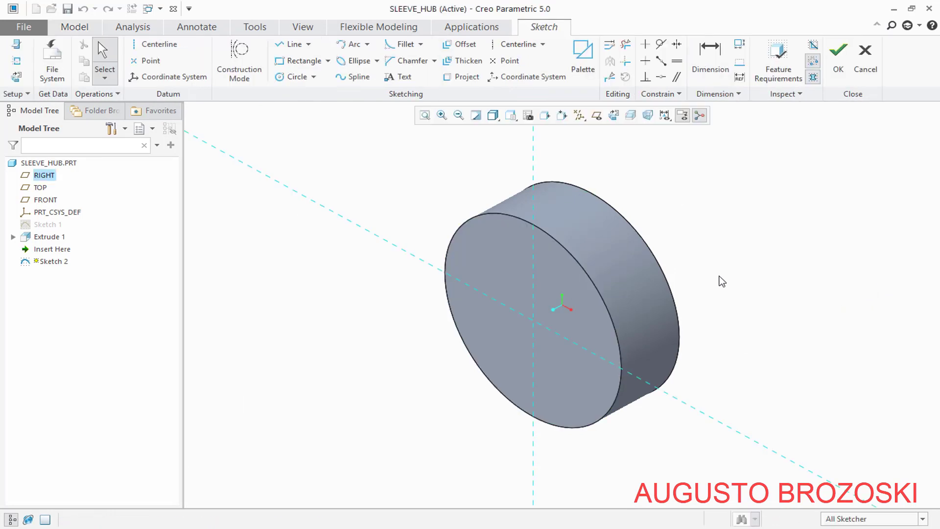
left_click(615, 116)
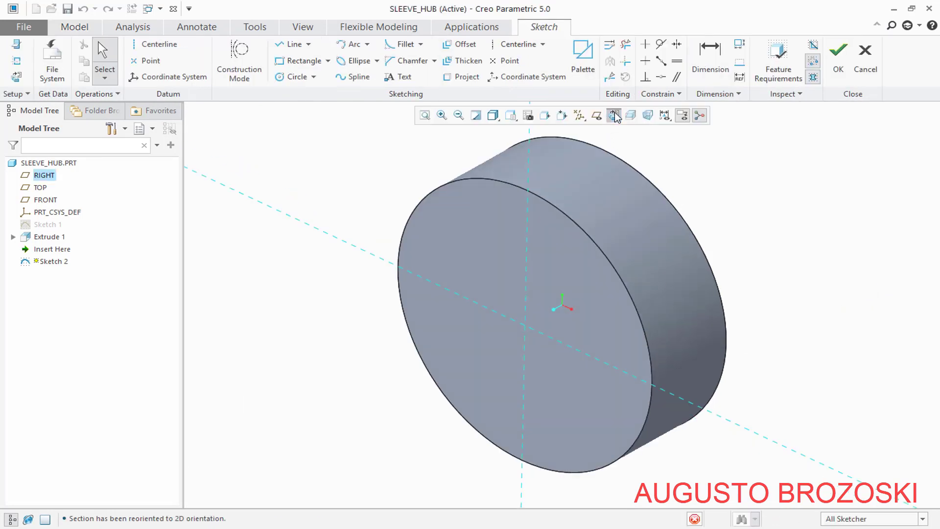
Sketch a circle centred on the reference intersection, set its diameter to 80 mm and finish the sketch
left_click(292, 77)
left_click(562, 304)
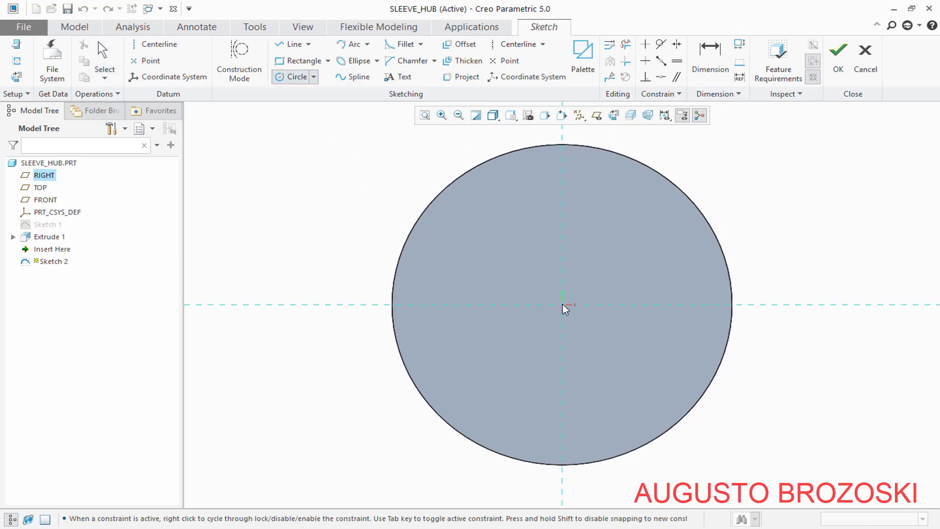
left_click(633, 208)
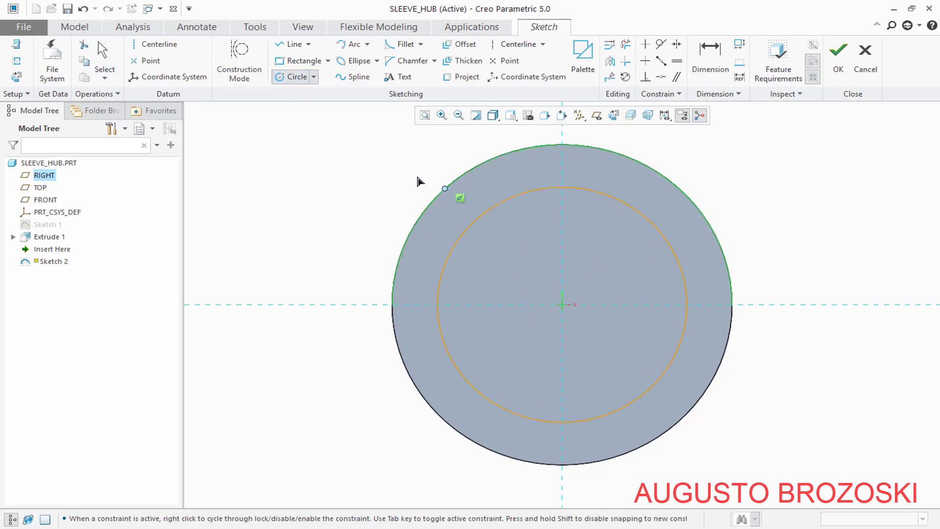
middle_click(395, 172)
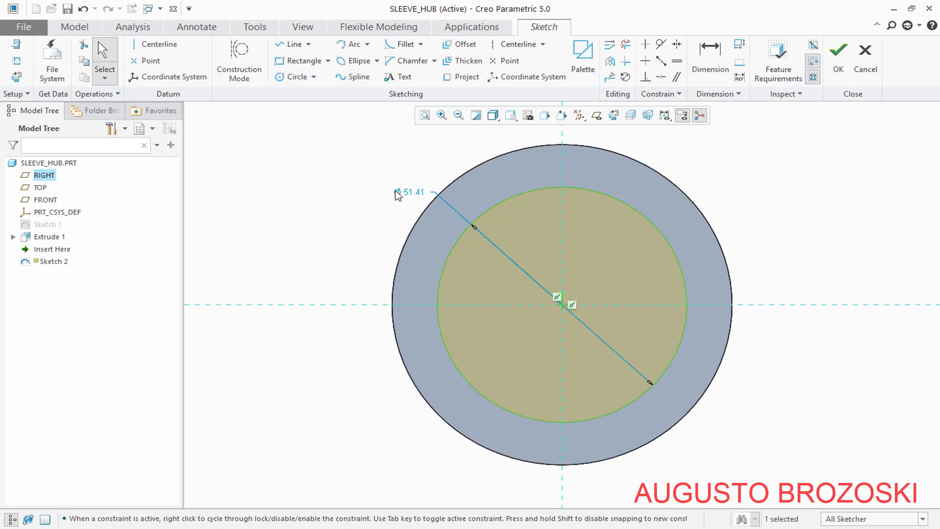
double_click(413, 192)
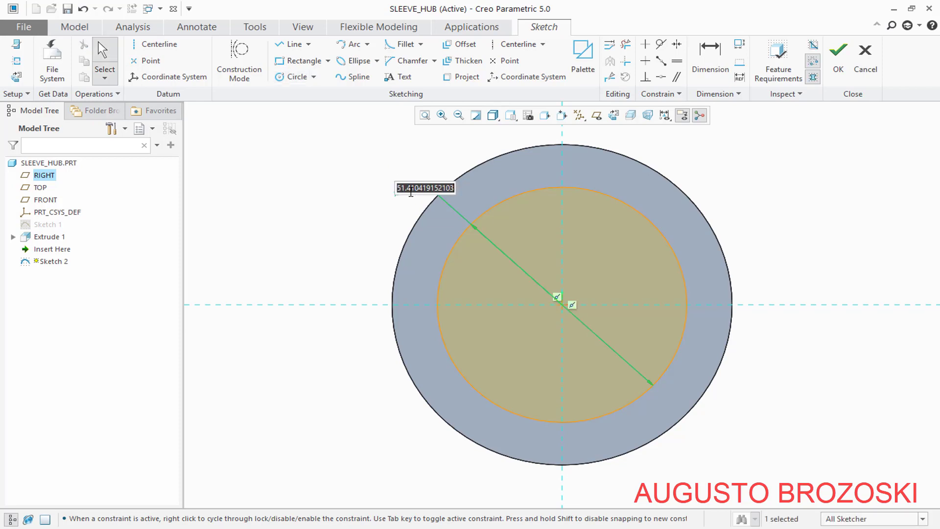
type("80")
key("Return")
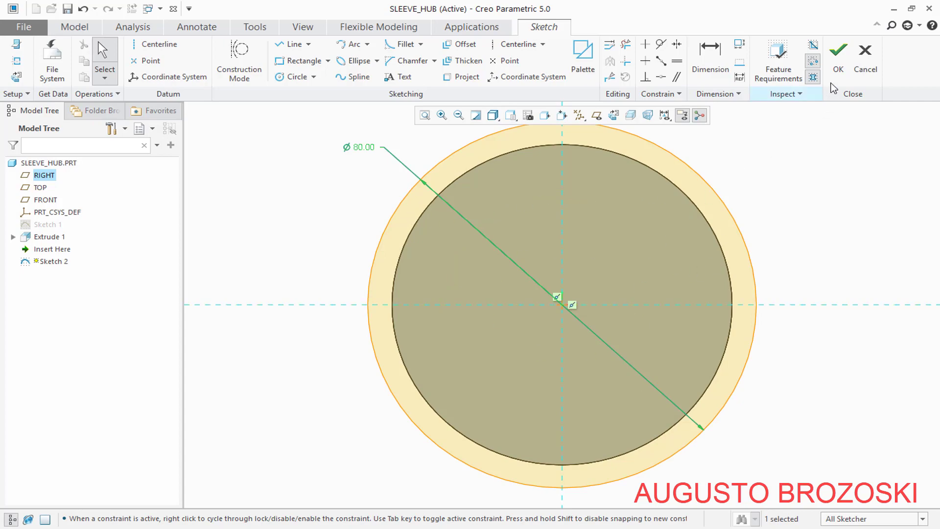
left_click(841, 68)
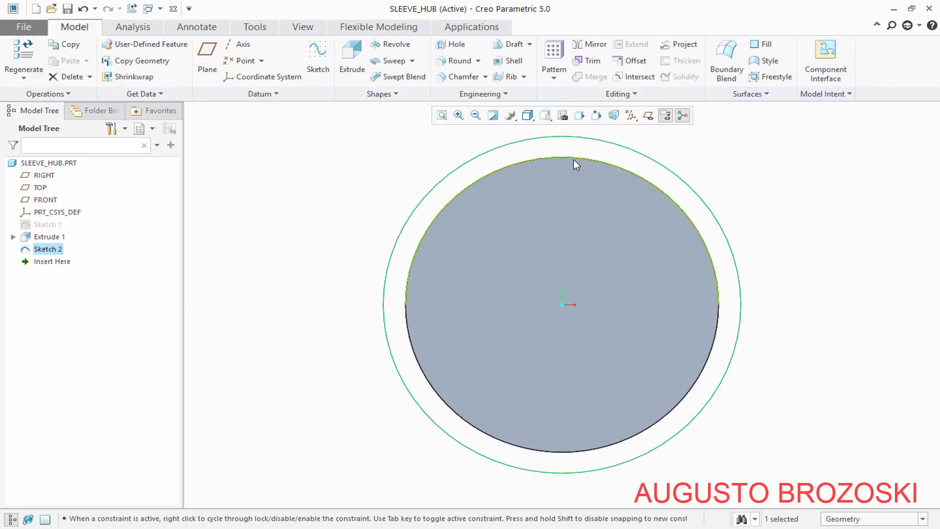
Return to standard orientation and extrude the 80 mm circle 22 mm outward from the disc's front face
left_click(546, 116)
left_click(557, 129)
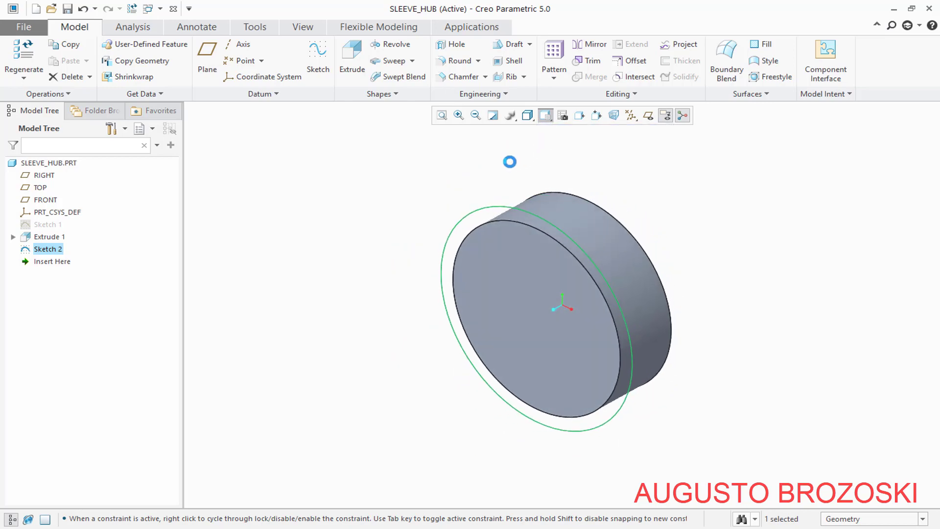
left_click(351, 68)
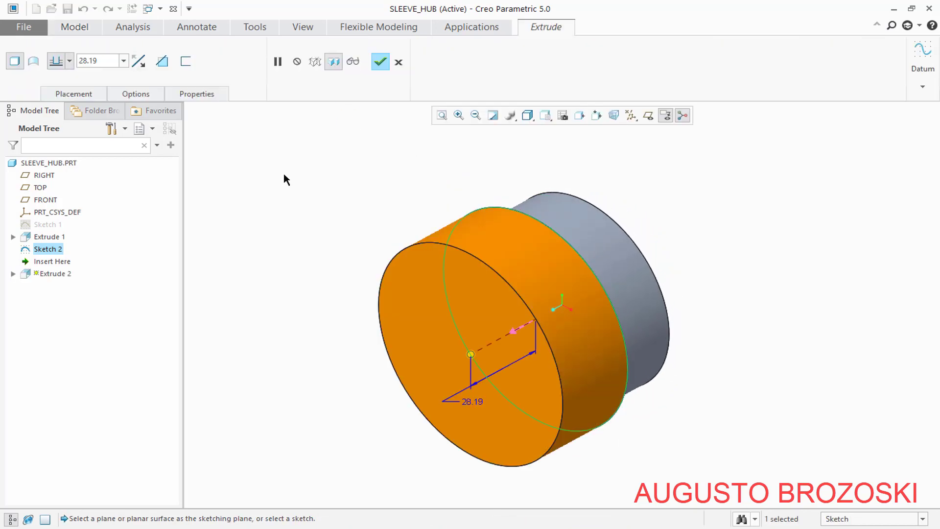
double_click(106, 61)
type("22")
key("Return")
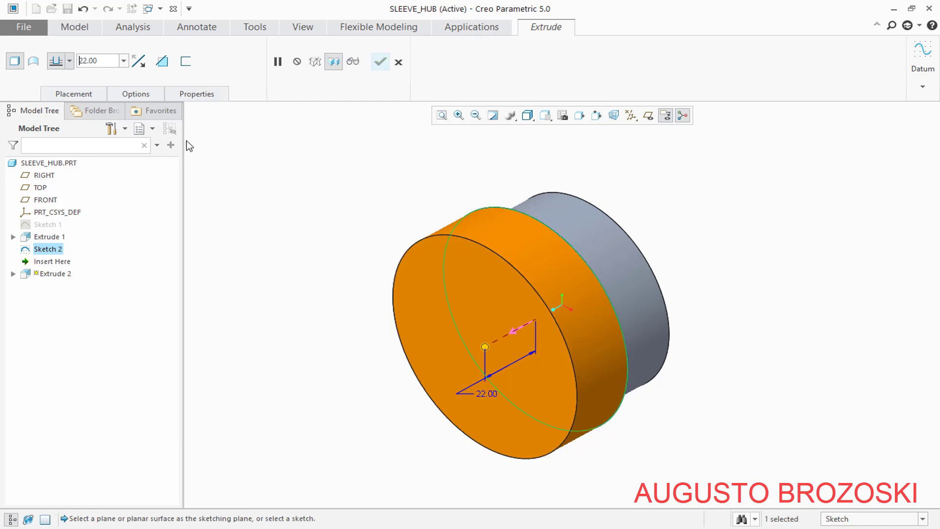
left_click(381, 65)
left_click(448, 185)
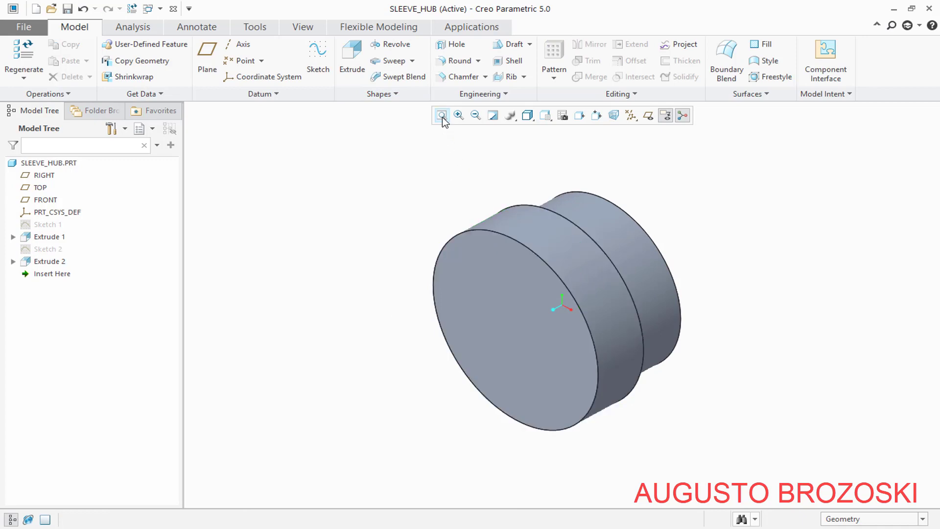
Save the sleeve hub part and check the jaw and bore dimensions in the MOTOR COUPLING drawing
left_click(68, 9)
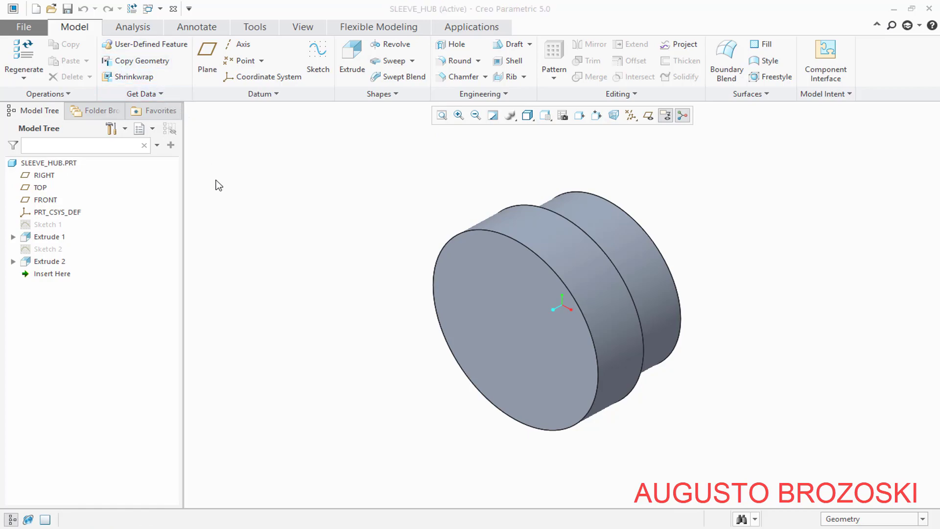
key("alt+Tab")
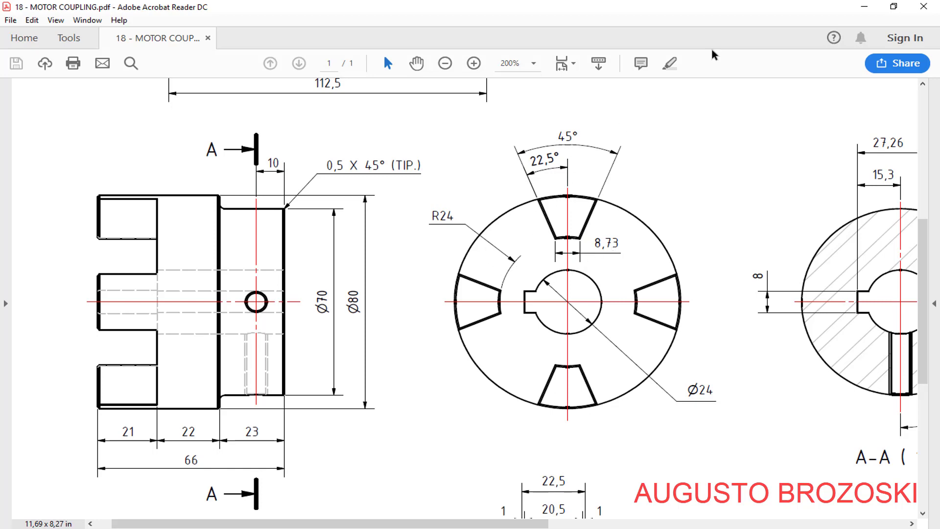
left_click(864, 7)
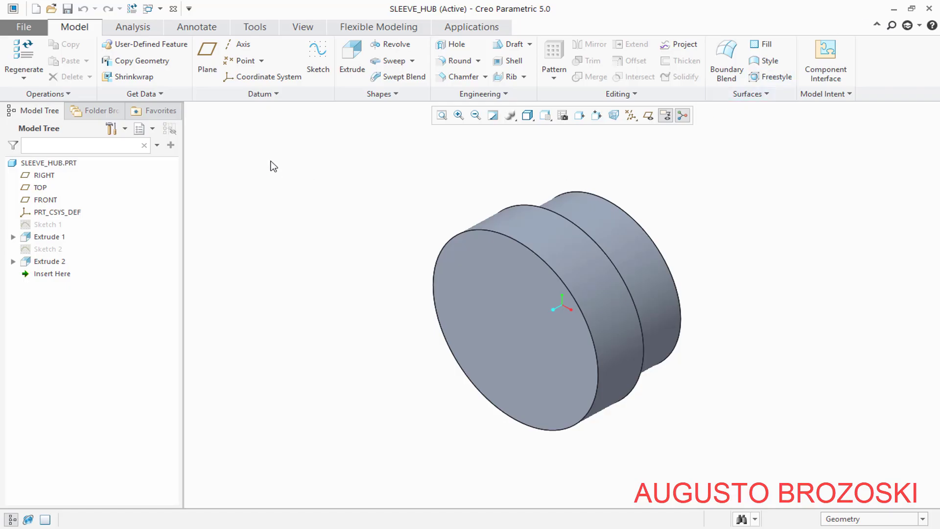
Start a sketch on the front circular face of the 80 mm disc with RIGHT as the right-facing reference, oriented to 2D
left_click(318, 58)
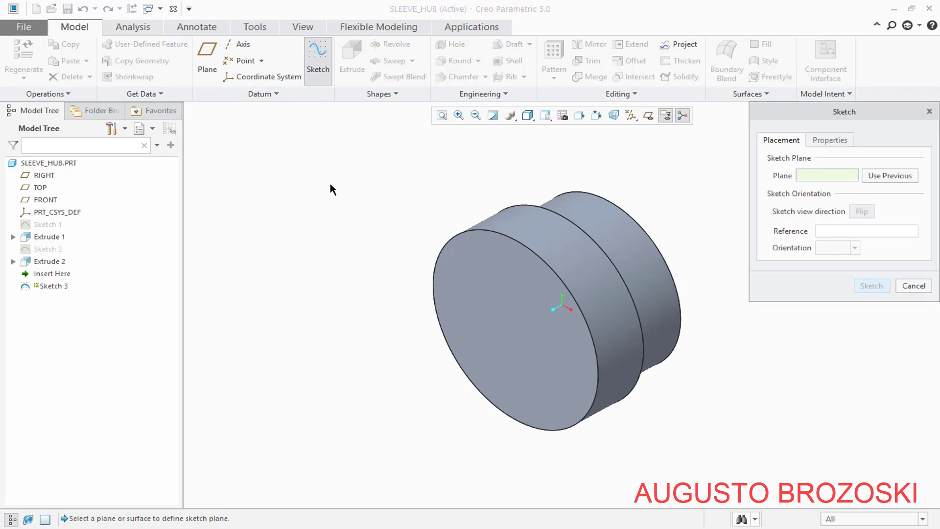
left_click(464, 282)
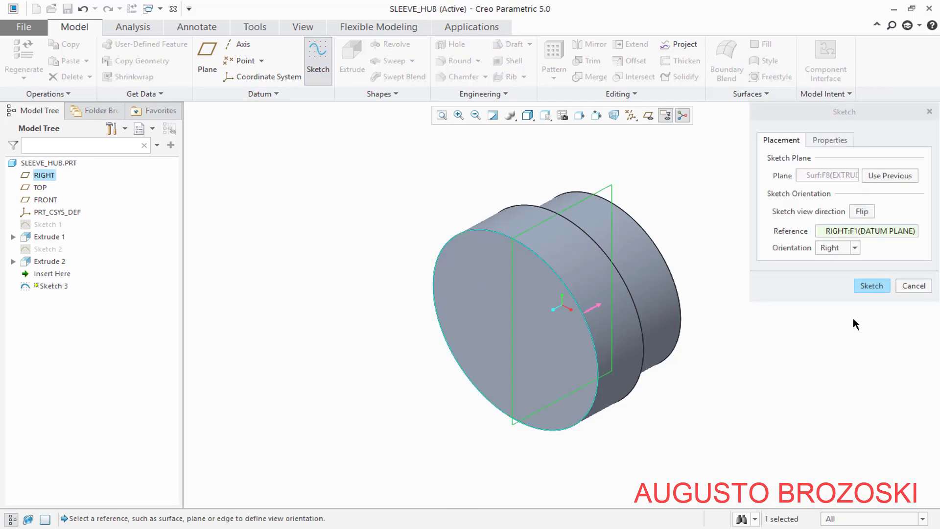
left_click(874, 287)
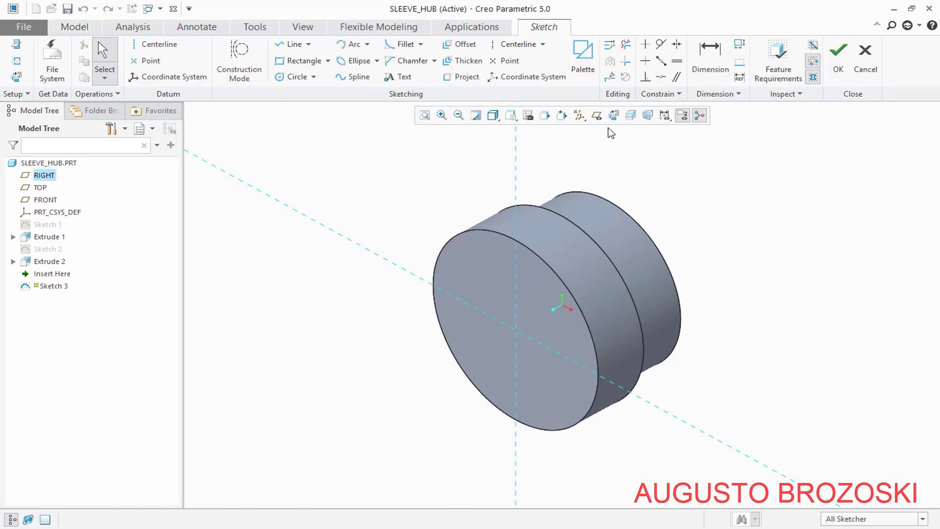
left_click(614, 116)
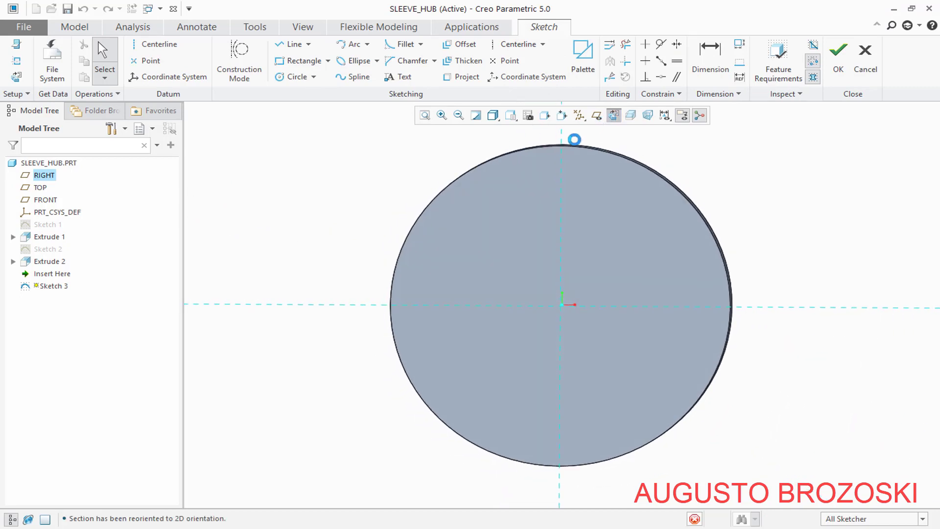
Sketch two concentric circles at the reference intersection, one about 50 mm in diameter and one matching the disc's outer edge
scroll(625, 141, "up", 1)
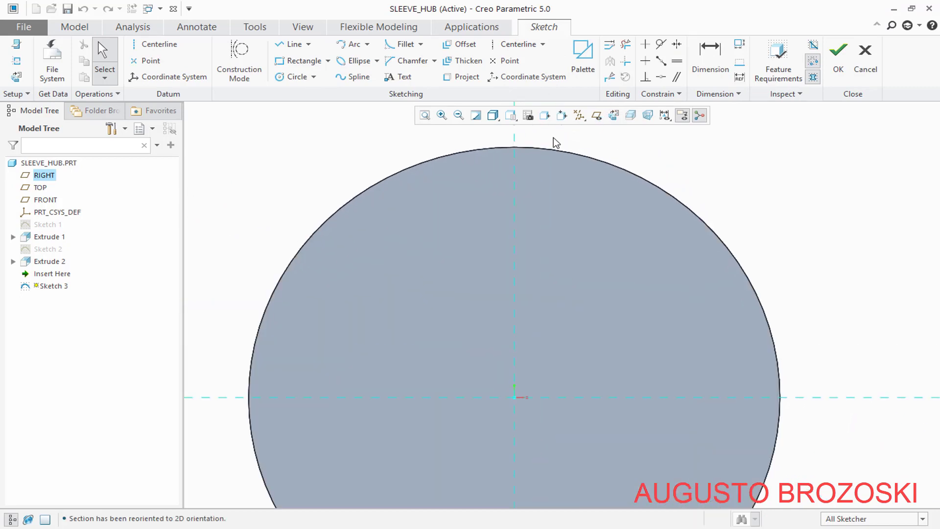
left_click(293, 78)
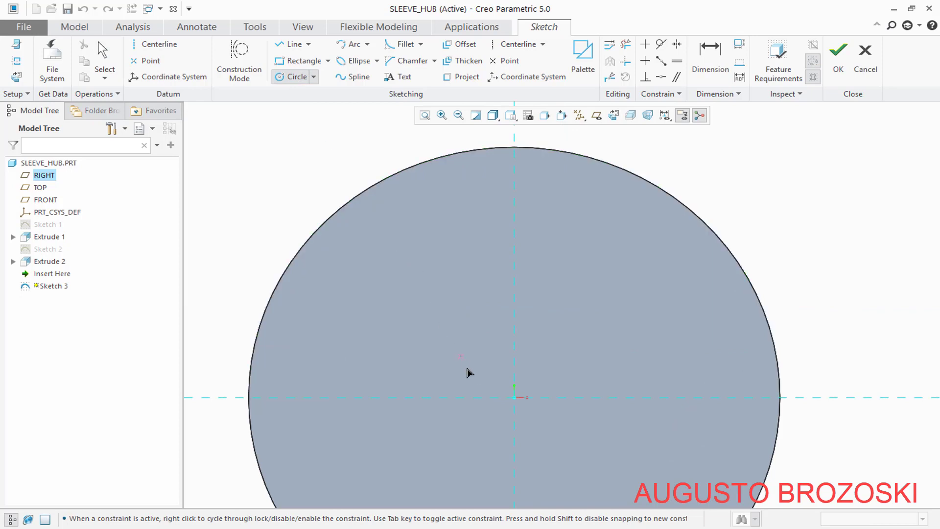
left_click(513, 397)
left_click(543, 247)
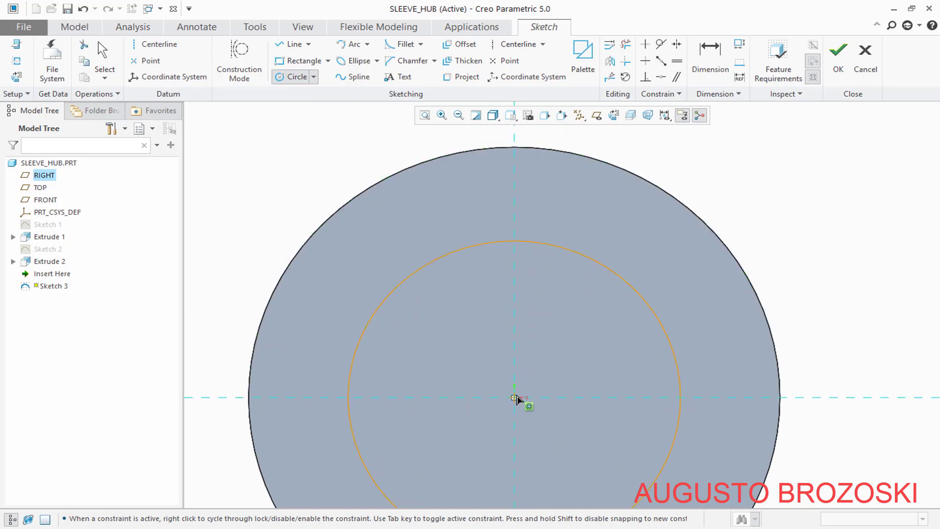
left_click(515, 397)
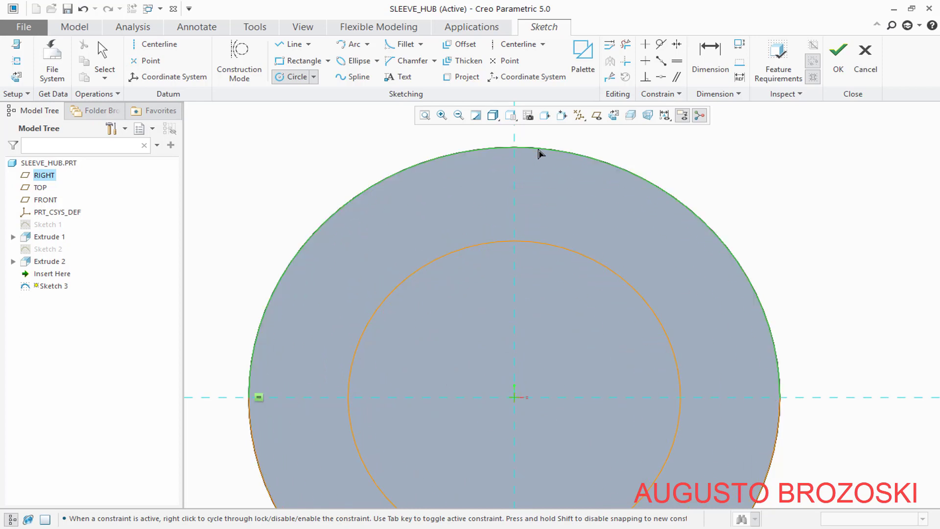
left_click(549, 154)
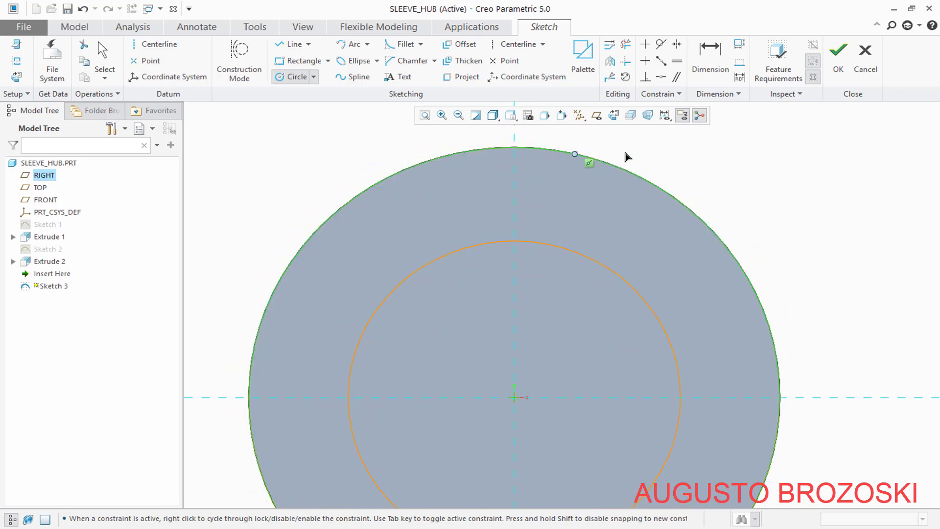
middle_click(697, 165)
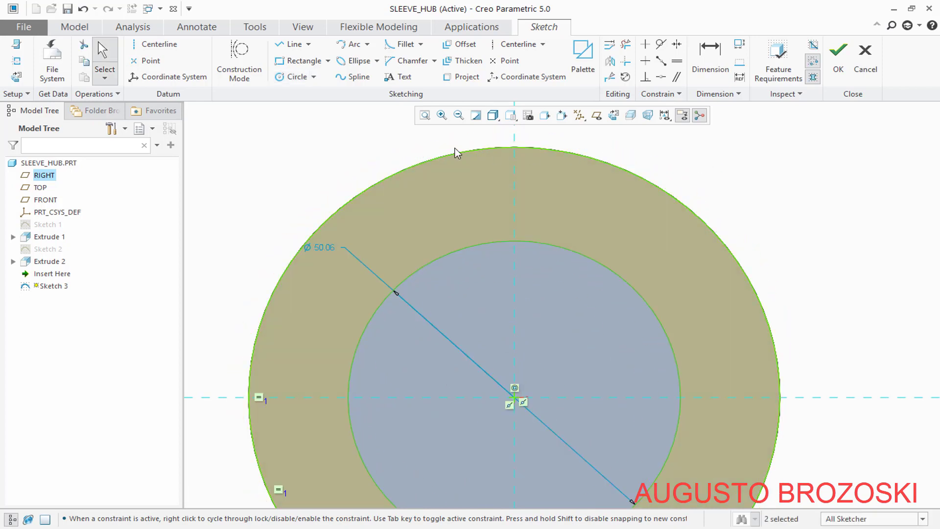
Draw two slanted lines between the outer and inner circles, one on each side of the vertical reference, converging toward the centre
left_click(290, 45)
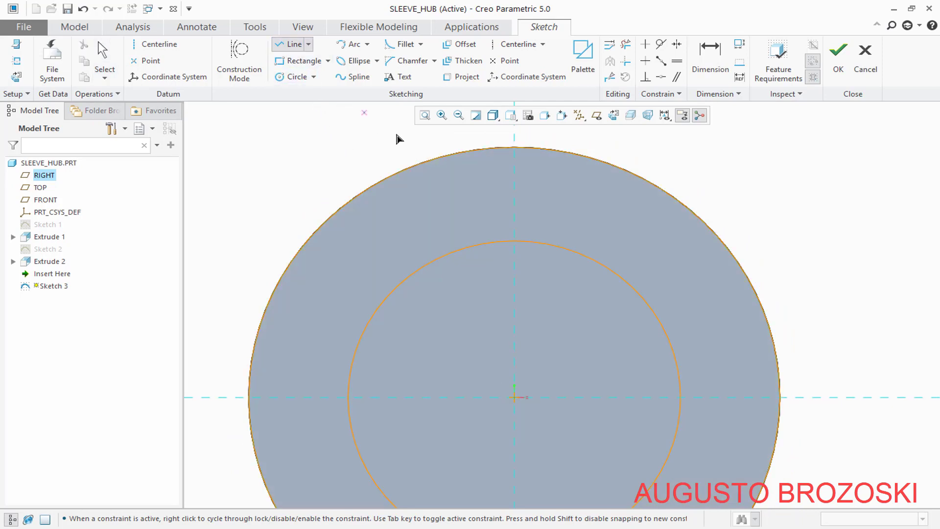
left_click(437, 160)
left_click(487, 244)
left_click(481, 244)
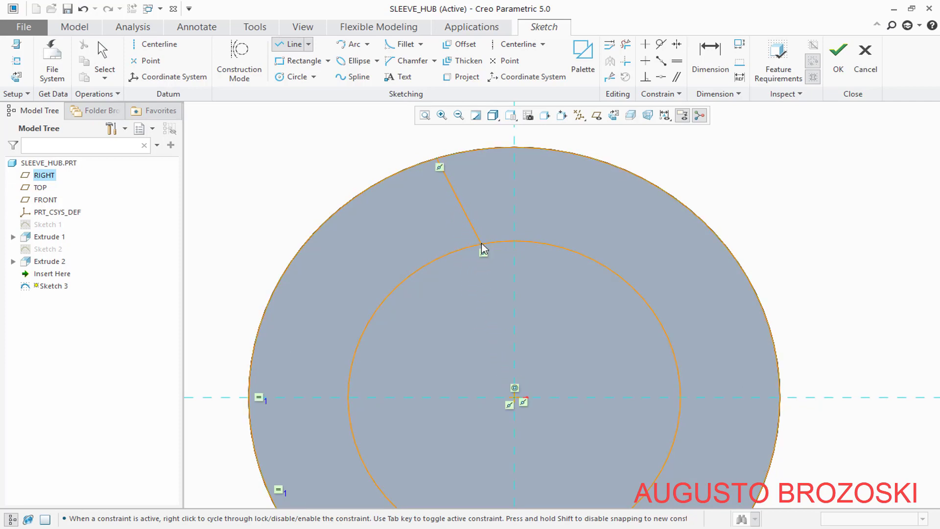
middle_click(620, 150)
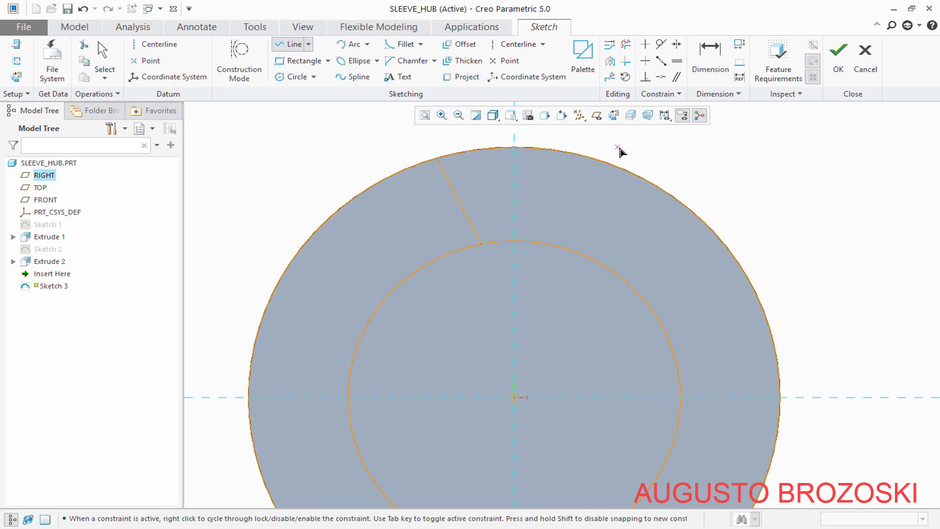
left_click(591, 159)
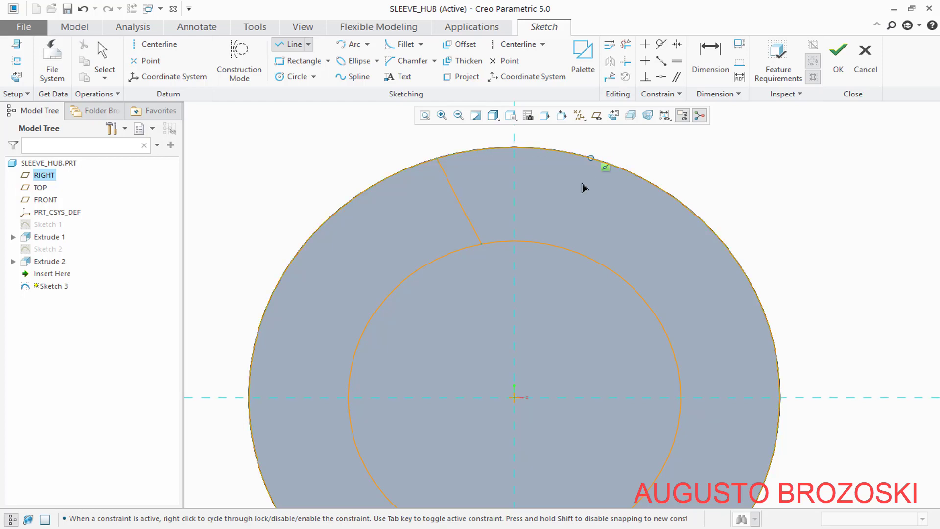
left_click(551, 245)
middle_click(603, 236)
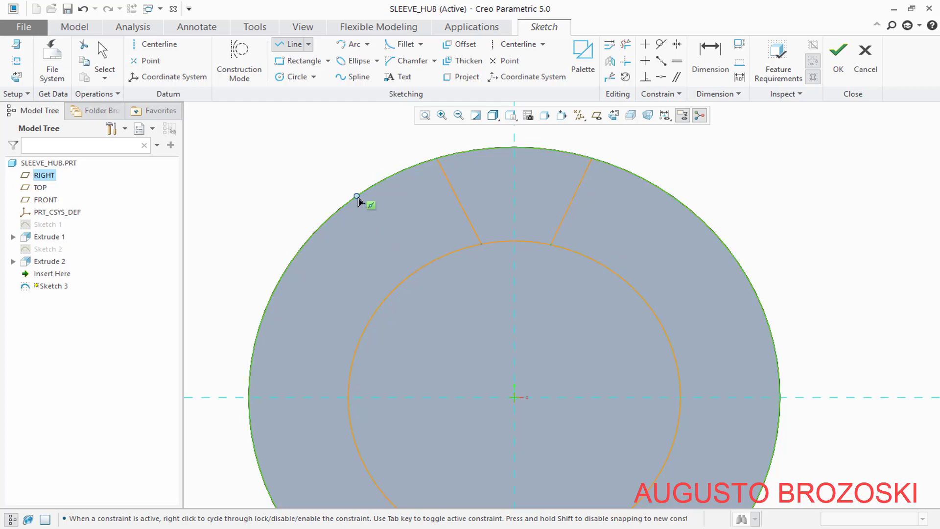
middle_click(355, 171)
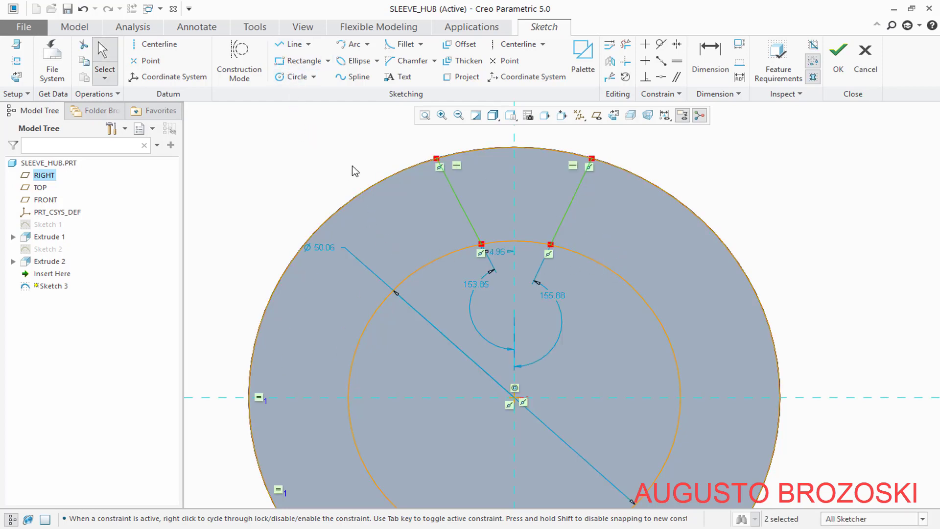
Trim both circles outside the slanted lines, leaving a closed wedge-shaped jaw profile at the disc's upper edge
left_click(626, 45)
left_click_drag(351, 163, 447, 288)
mouse_move(793, 227)
left_mouse_down()
mouse_move(629, 300)
mouse_move(607, 287)
left_mouse_up()
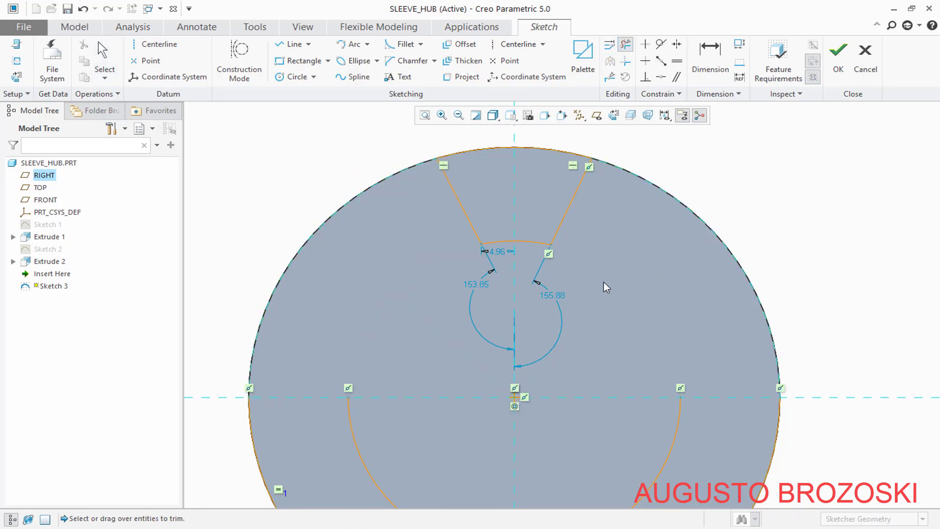
scroll(609, 293, "down", 3)
left_click_drag(729, 427, 619, 395)
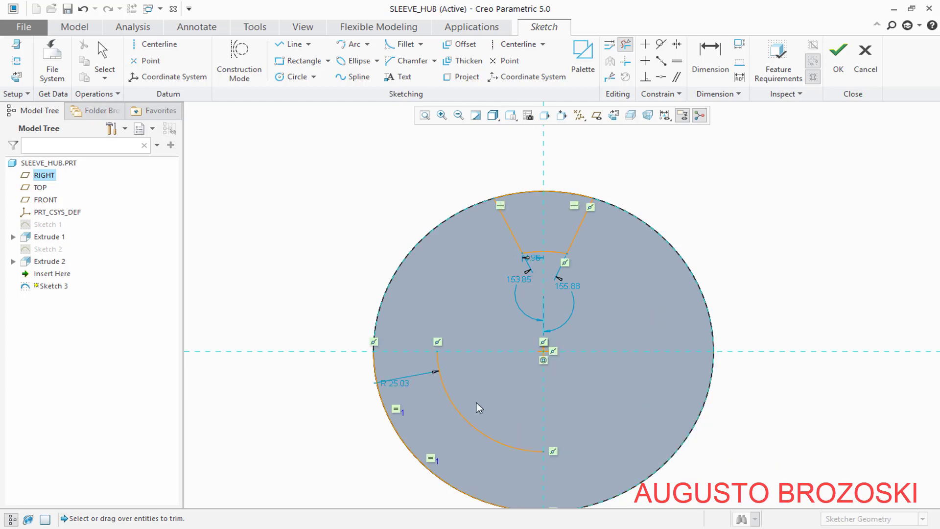
left_click_drag(492, 392, 393, 462)
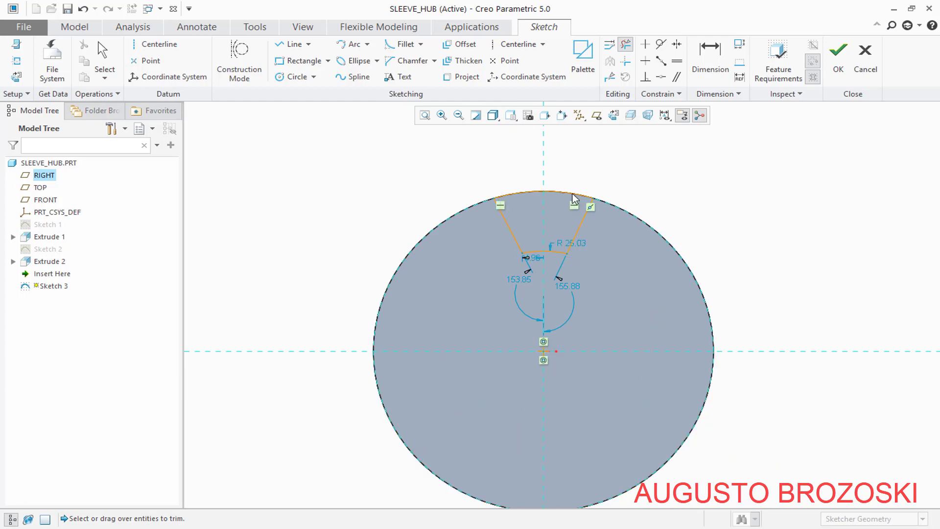
scroll(604, 186, "up", 4)
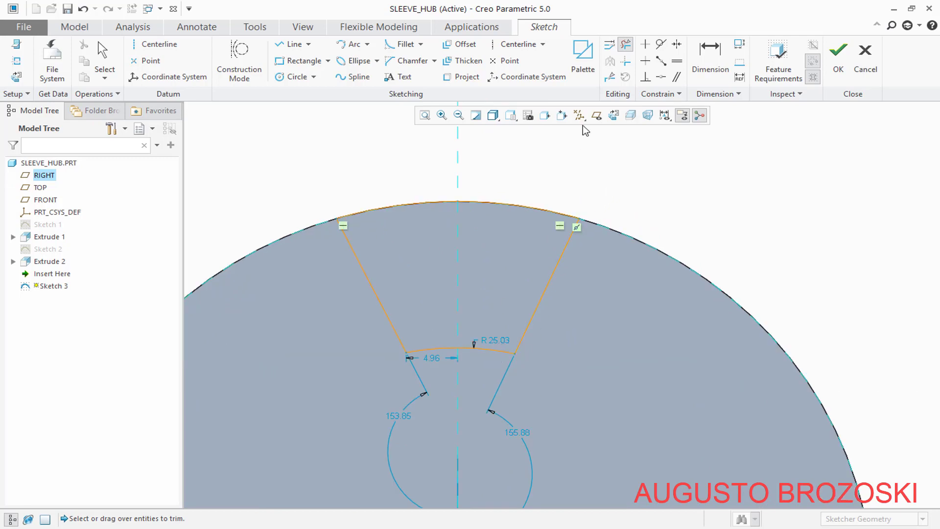
middle_click(577, 193)
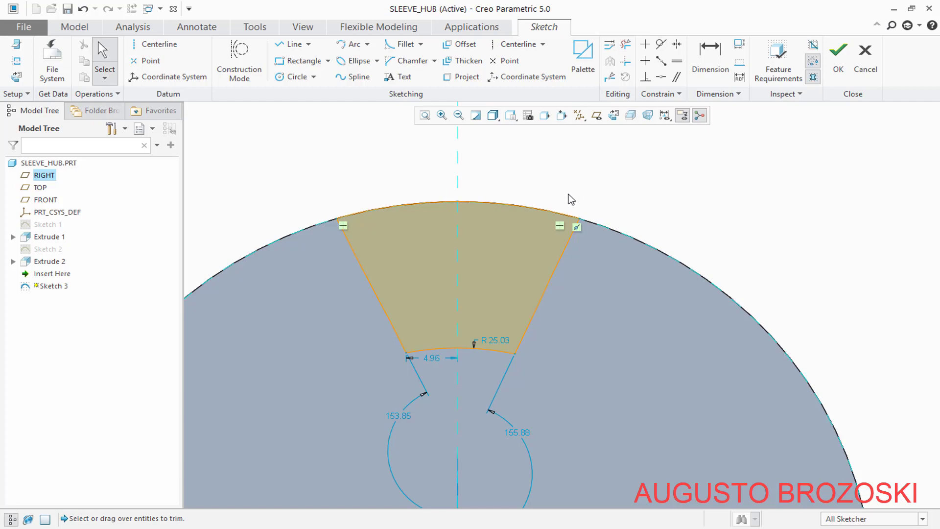
Set the radius of the jaw profile's inner arc to 24 mm
double_click(490, 342)
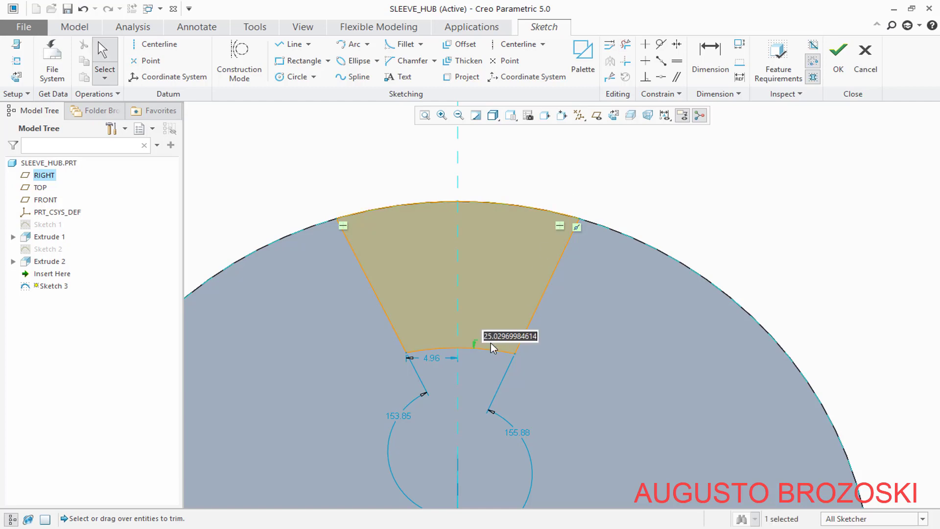
type("24")
key("Return")
Check the jaw's inner width in the MOTOR COUPLING drawing and set the inner corner's distance from the vertical reference to 8.73/2
scroll(447, 415, "up", 2)
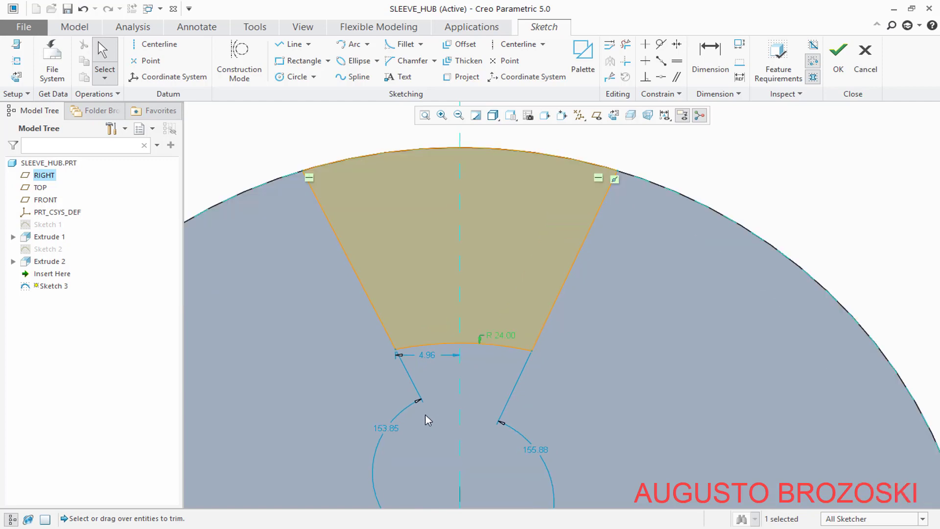
double_click(427, 354)
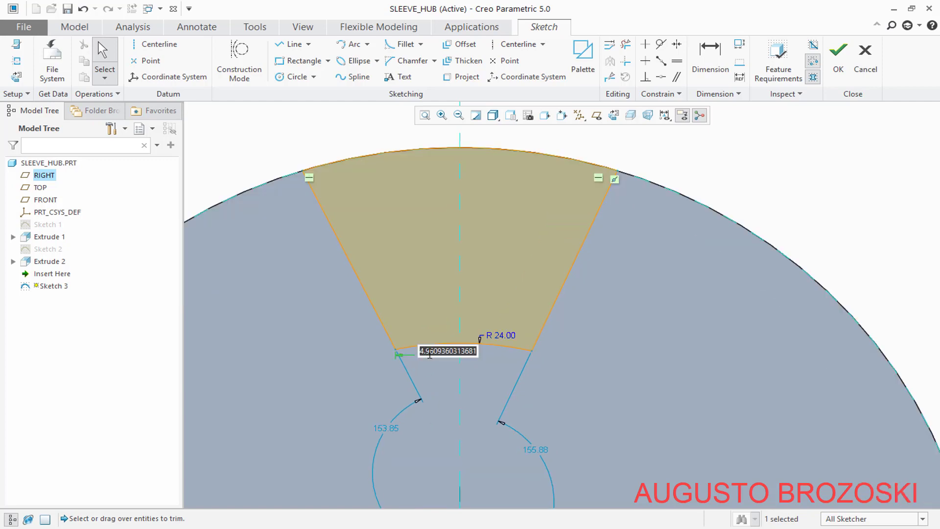
left_click(346, 523)
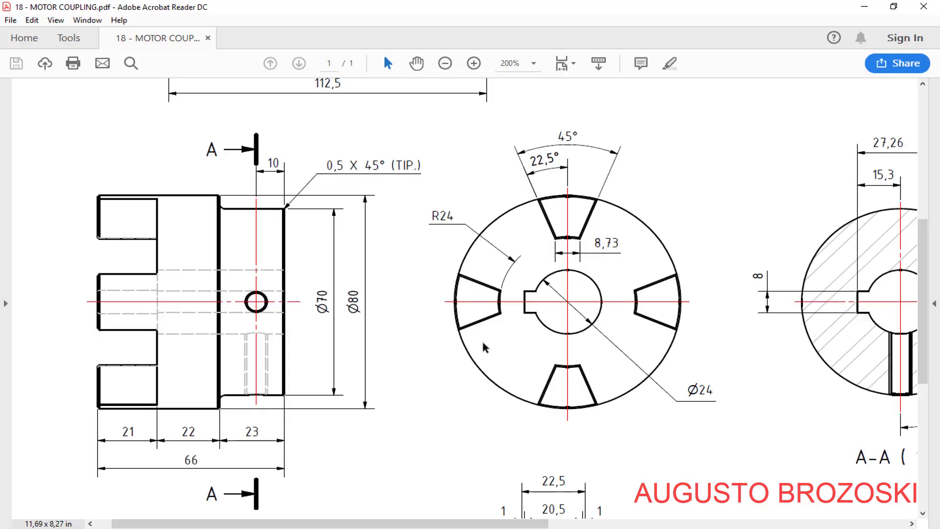
left_click(864, 7)
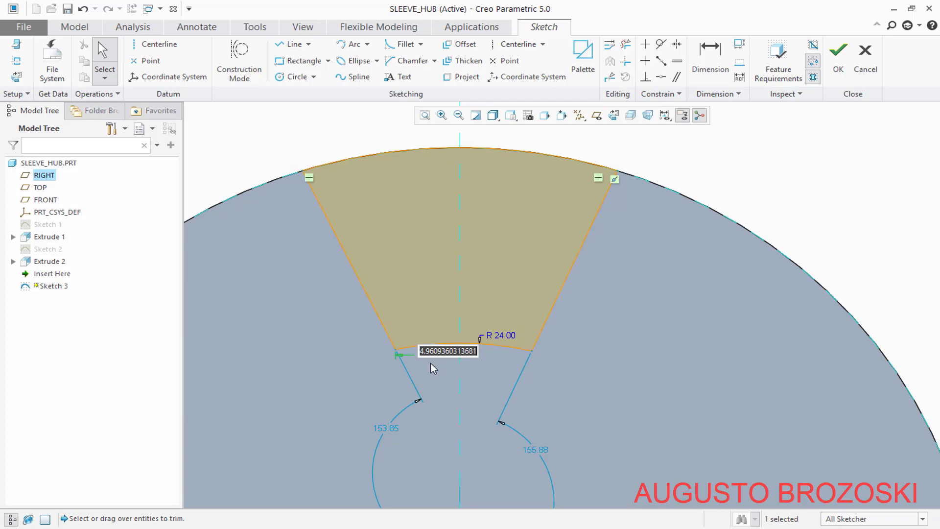
type("8.73/2")
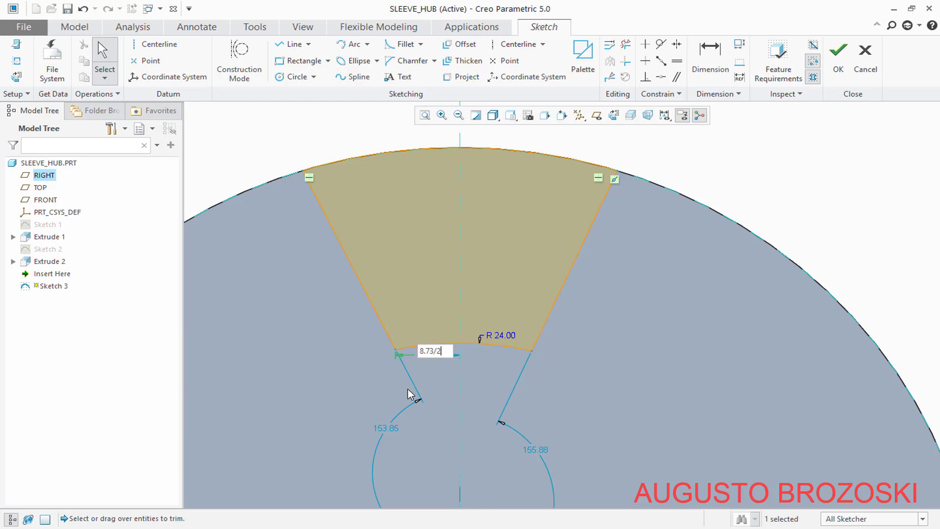
key("Return")
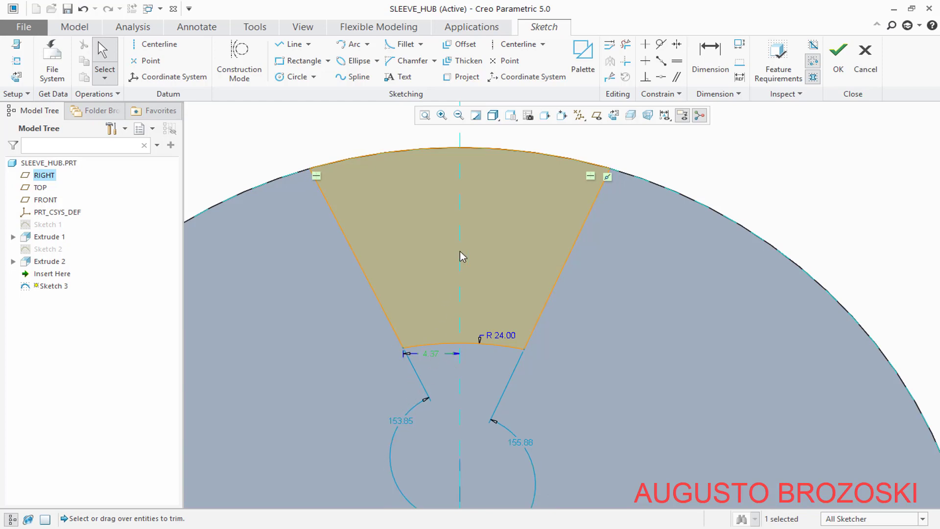
Dimension the angle between the jaw profile's two slanted sides and set it to 45°
left_click(710, 55)
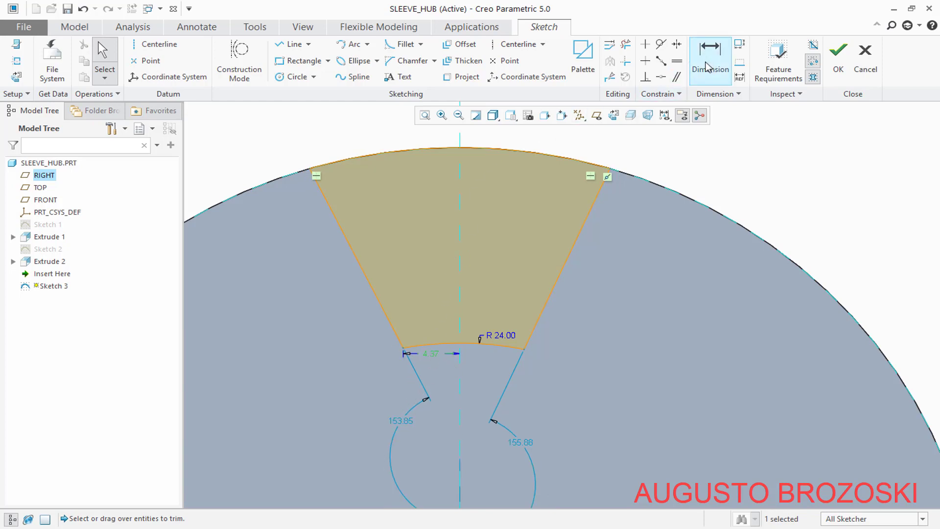
left_click(331, 213)
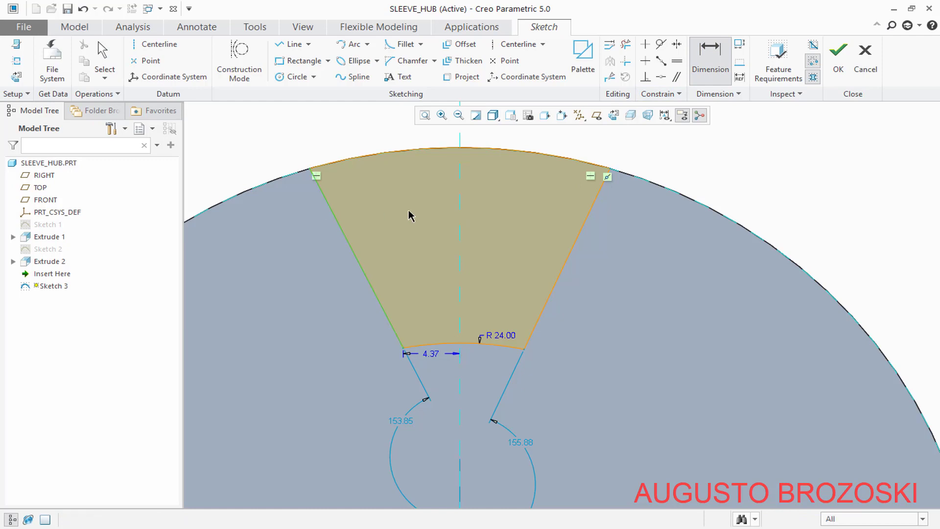
left_click(590, 216)
scroll(536, 210, "down", 2)
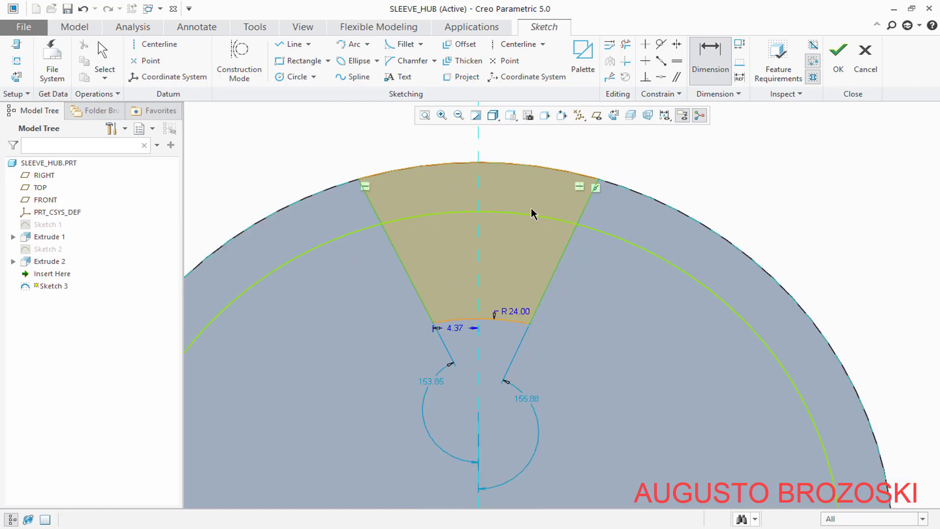
middle_click(517, 147)
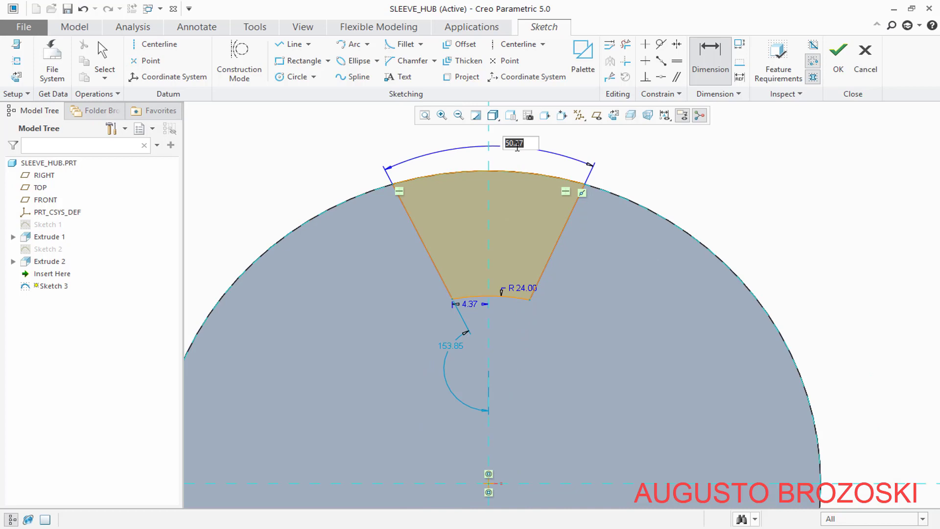
type("45")
key("Return")
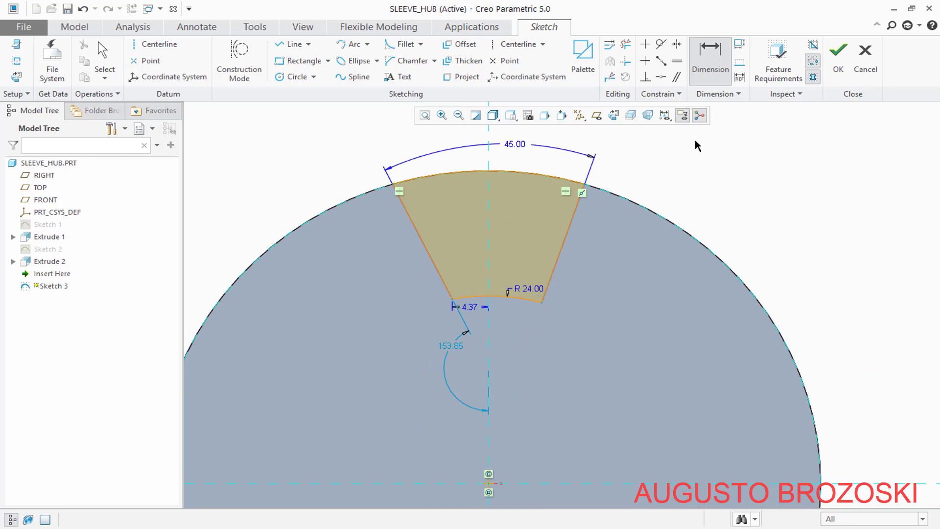
Constrain the jaw profile's two slanted sides to equal length and finish the sketch
left_click(677, 61)
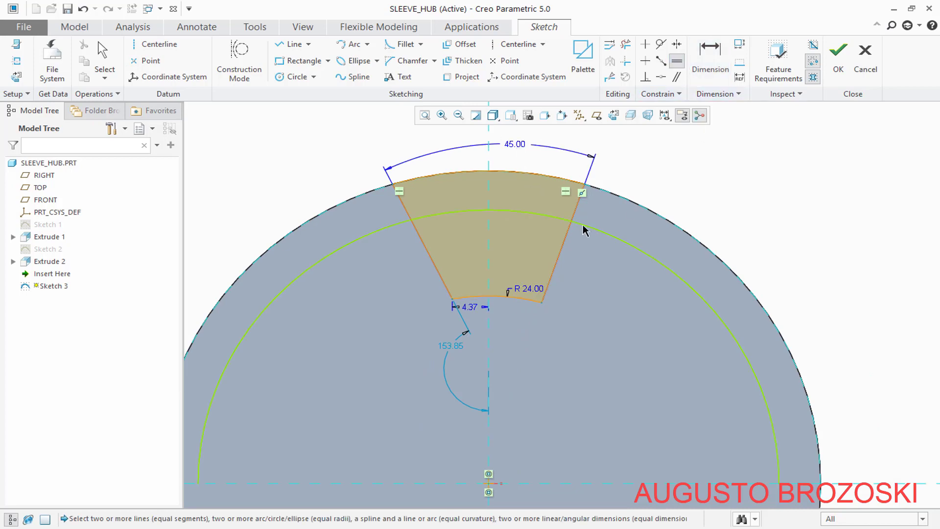
left_click(570, 228)
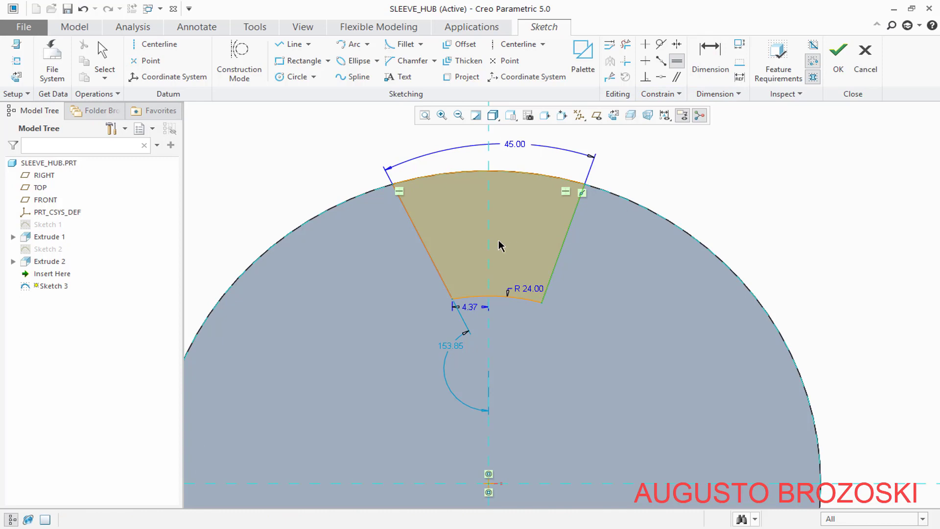
left_click(428, 249)
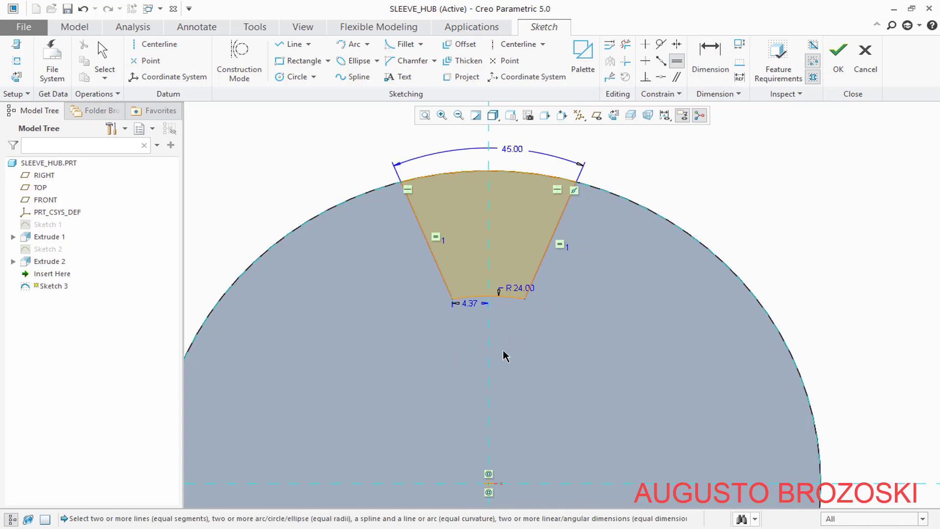
left_click(840, 72)
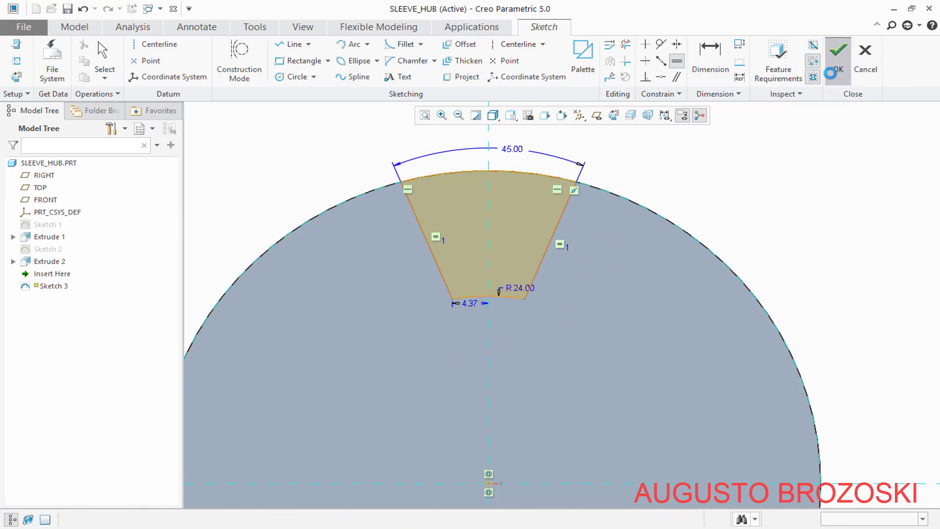
Check the jaw's depth in the MOTOR COUPLING drawing and extrude the wedge profile 21 mm outward from the front face
left_click(548, 116)
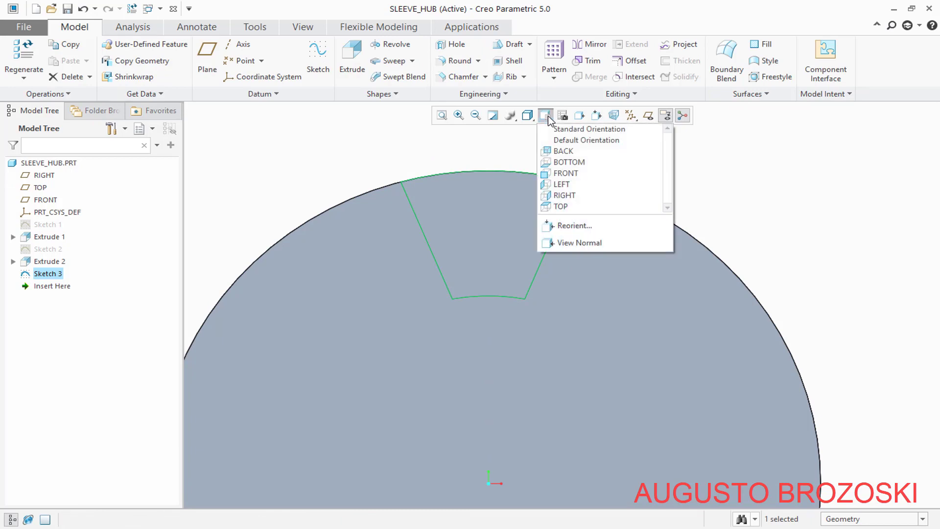
left_click(558, 128)
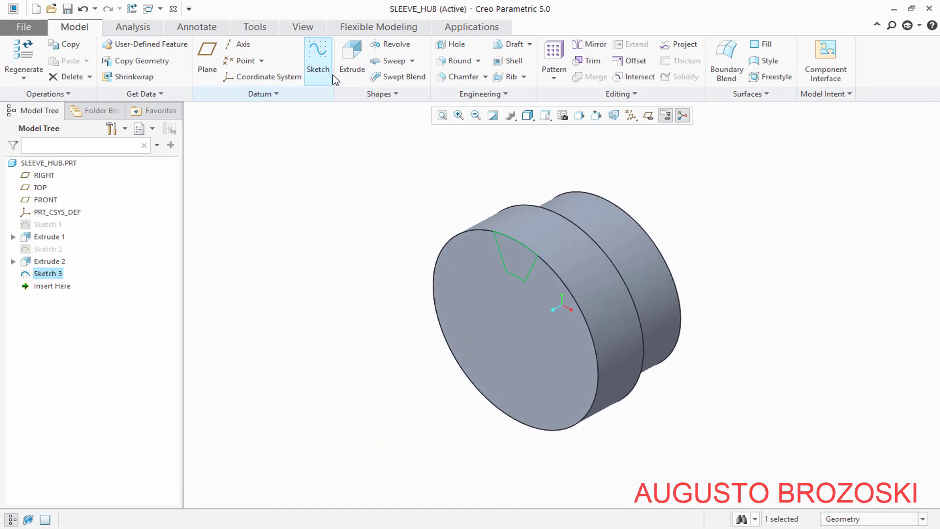
left_click(352, 54)
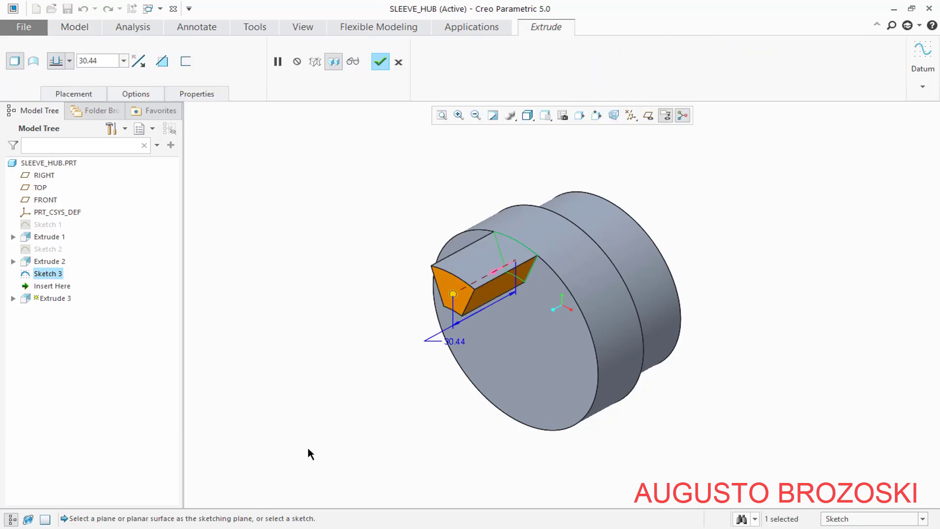
key("alt+Tab")
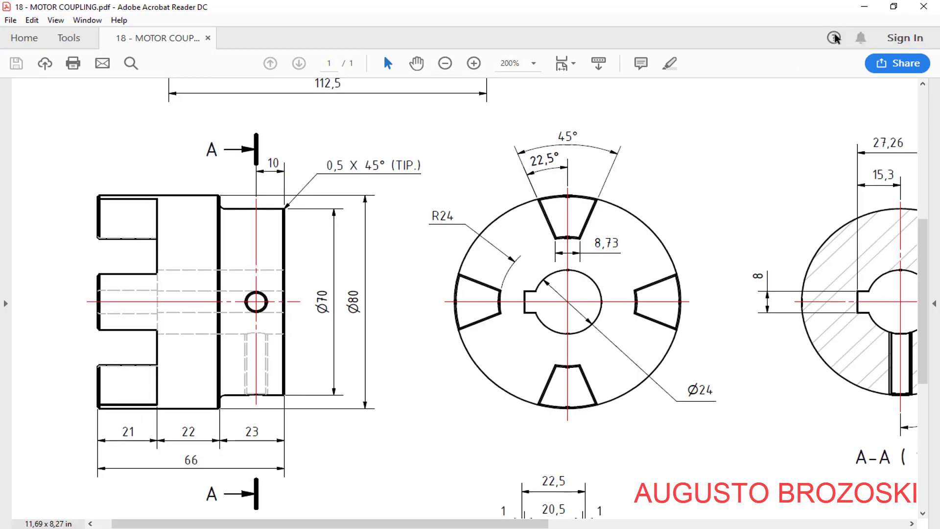
left_click(857, 10)
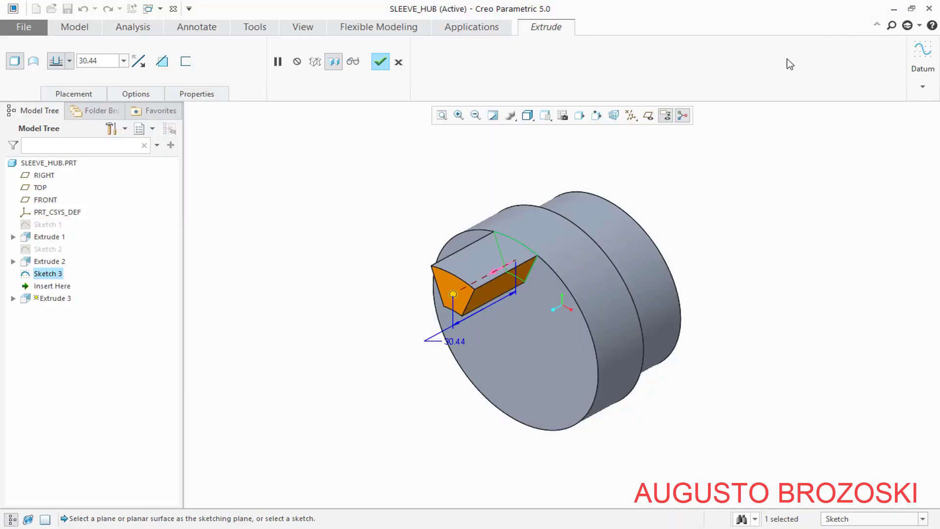
double_click(110, 61)
type("21")
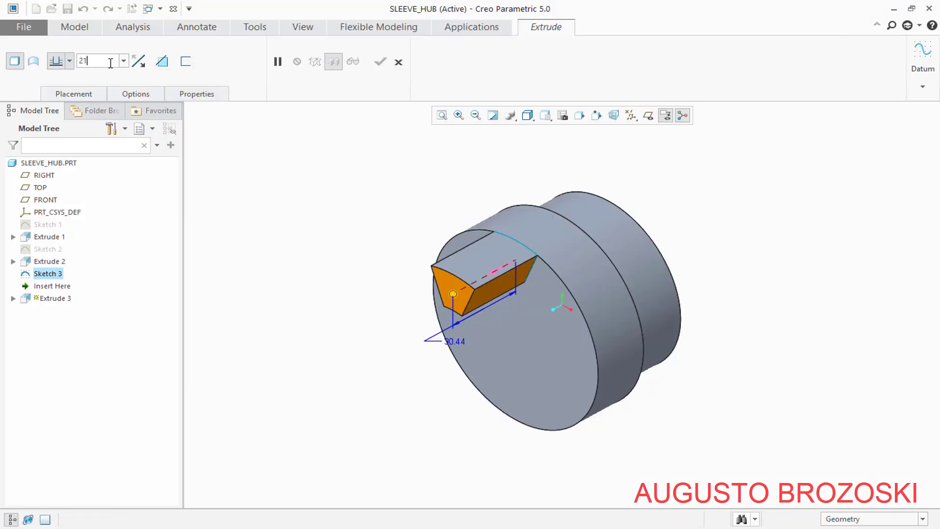
key("Return")
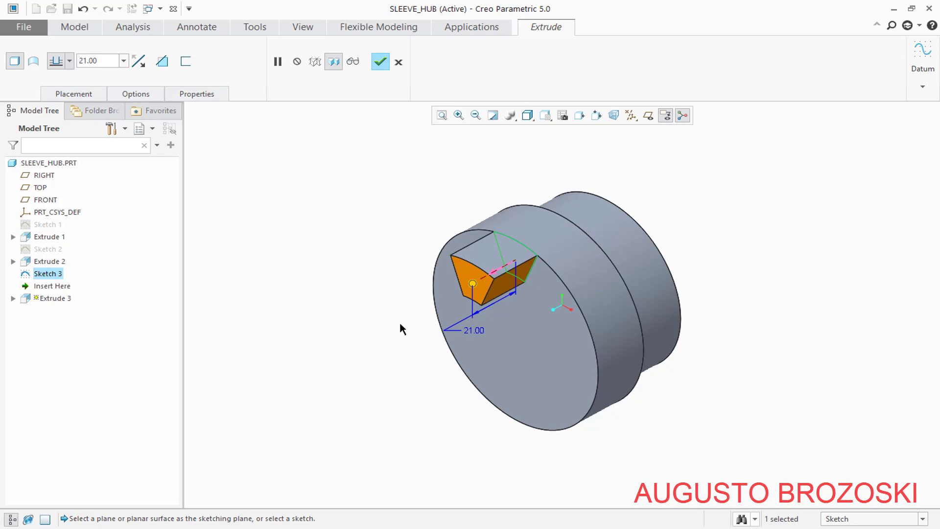
scroll(521, 287, "down", 2)
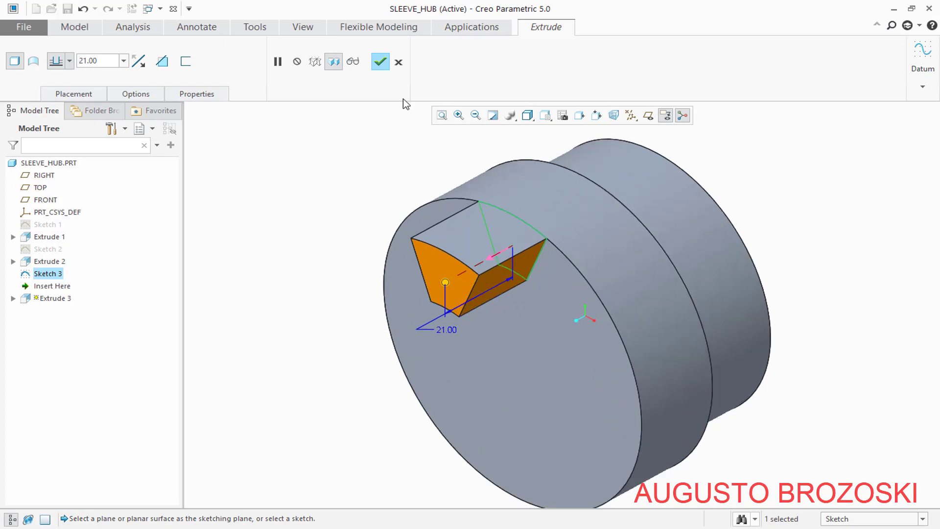
left_click(380, 61)
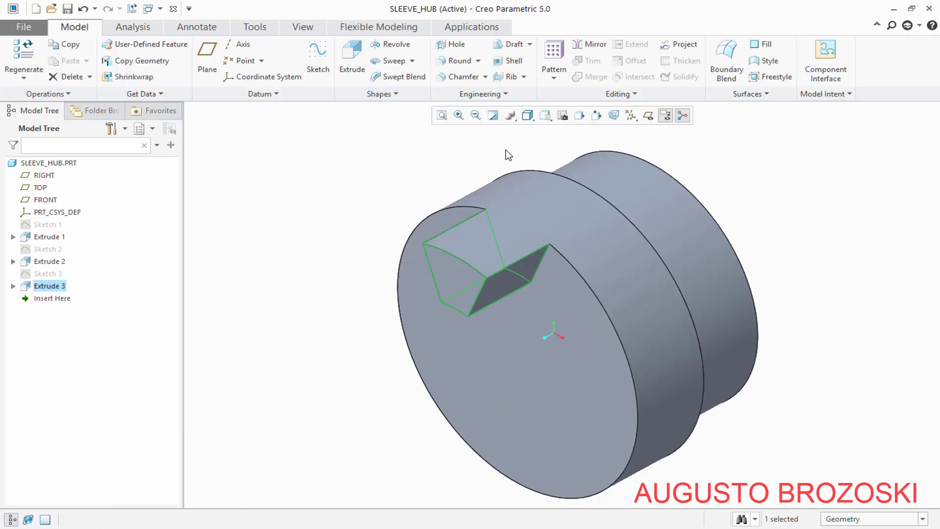
Save the SLEEVE_HUB part
left_click(545, 118)
left_click(605, 127)
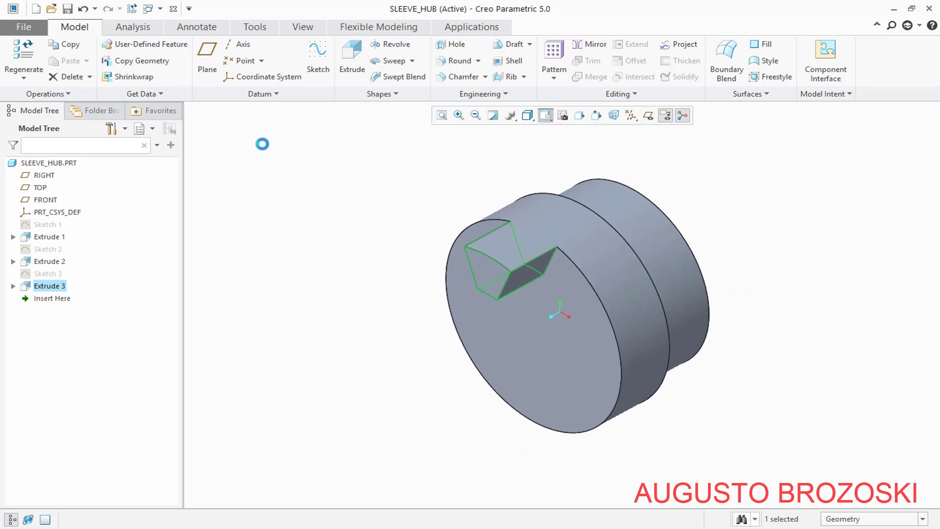
left_click(198, 114)
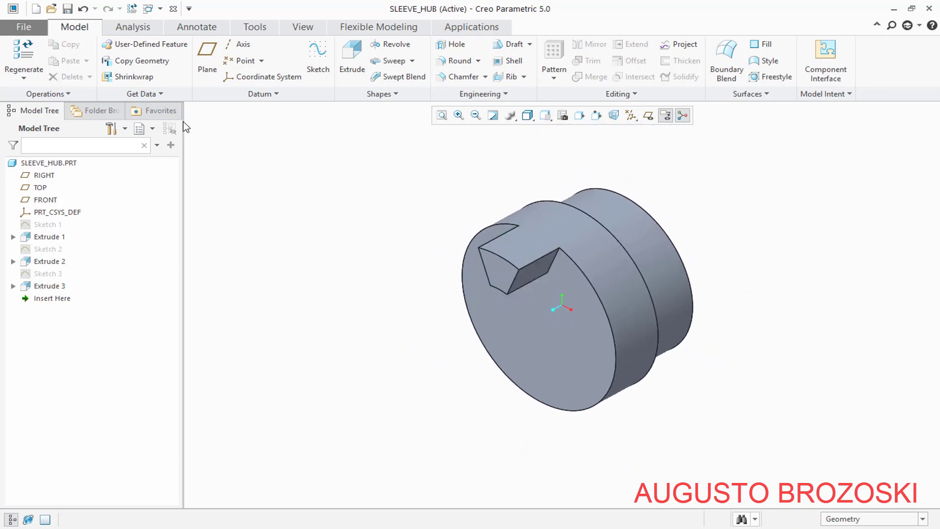
left_click(68, 8)
Check the chamfer size in the MOTOR COUPLING drawing and set up a D x D edge chamfer of 0.5 mm
key("alt+Tab")
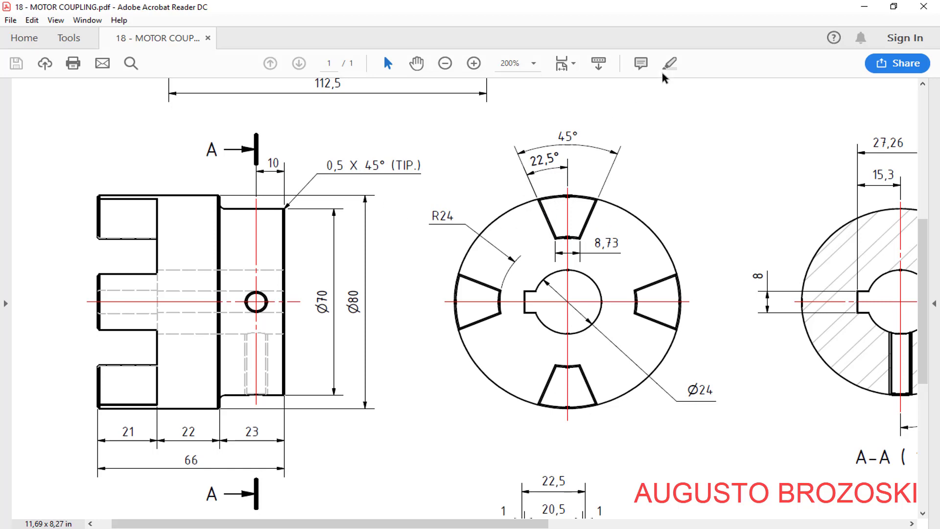
left_click(864, 6)
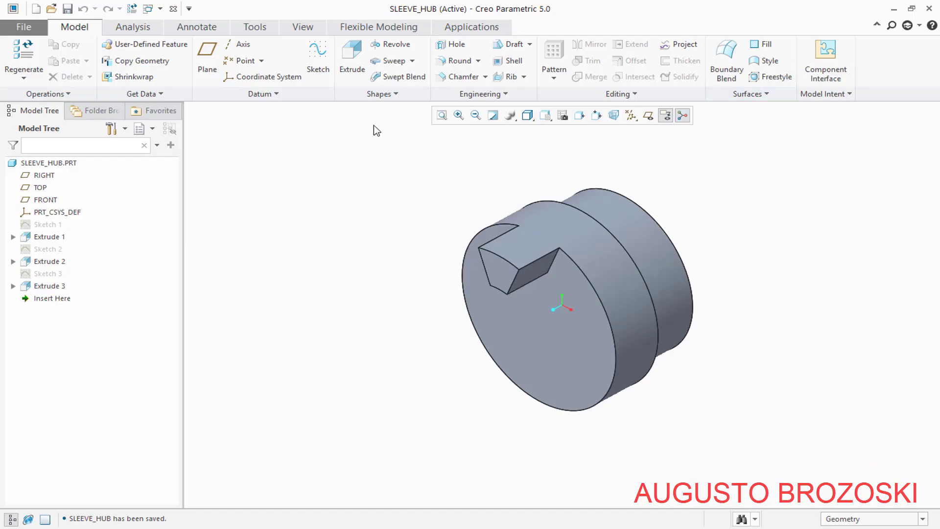
left_click(457, 77)
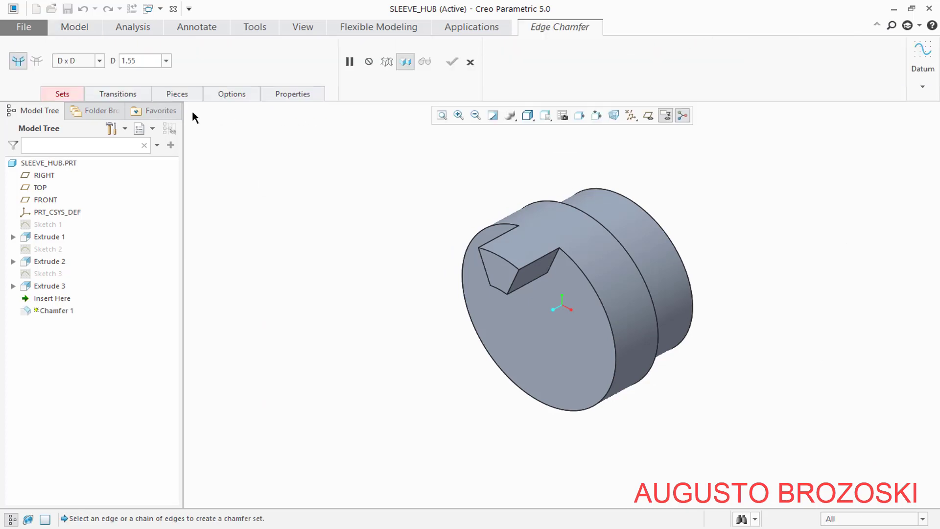
double_click(145, 65)
type("0")
key("Return")
Apply the 0.5 mm chamfer to all four edges of the jaw's end face
scroll(520, 281, "down", 8)
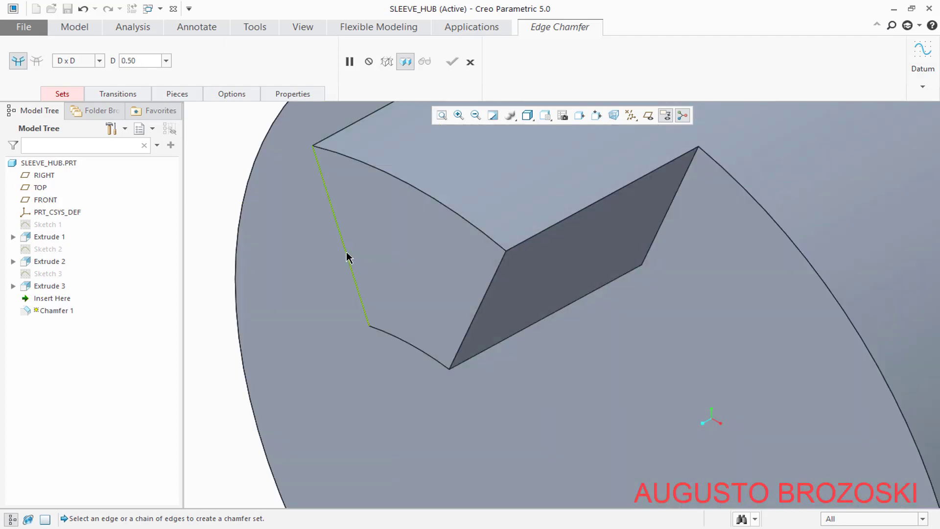
left_click(346, 256)
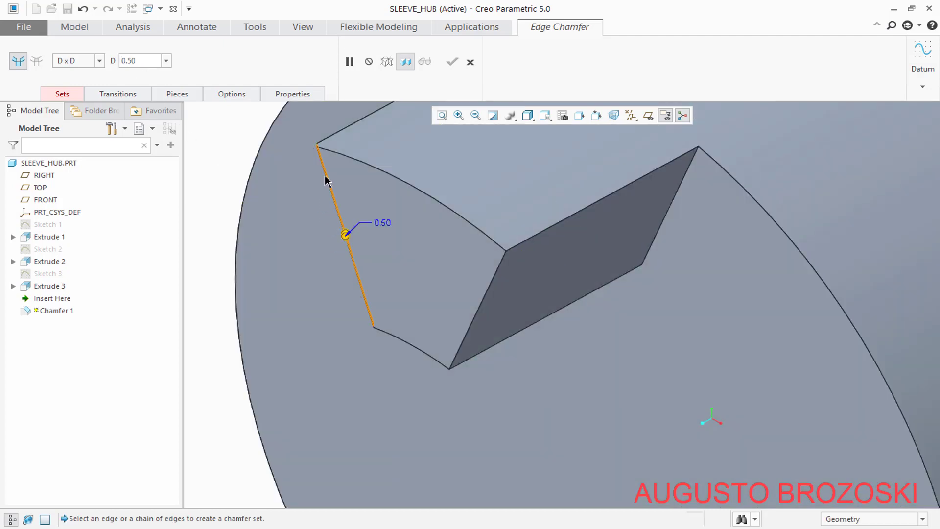
left_click(361, 164)
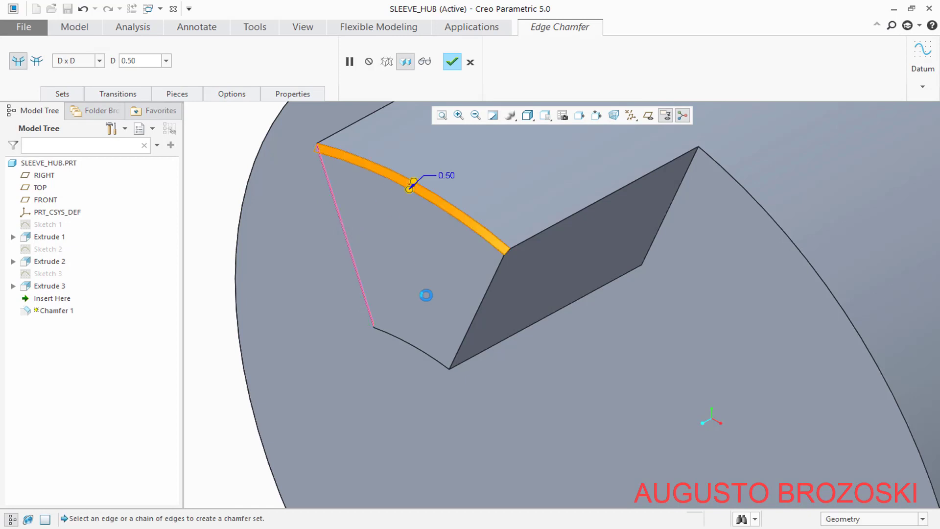
left_click(488, 297, "ctrl")
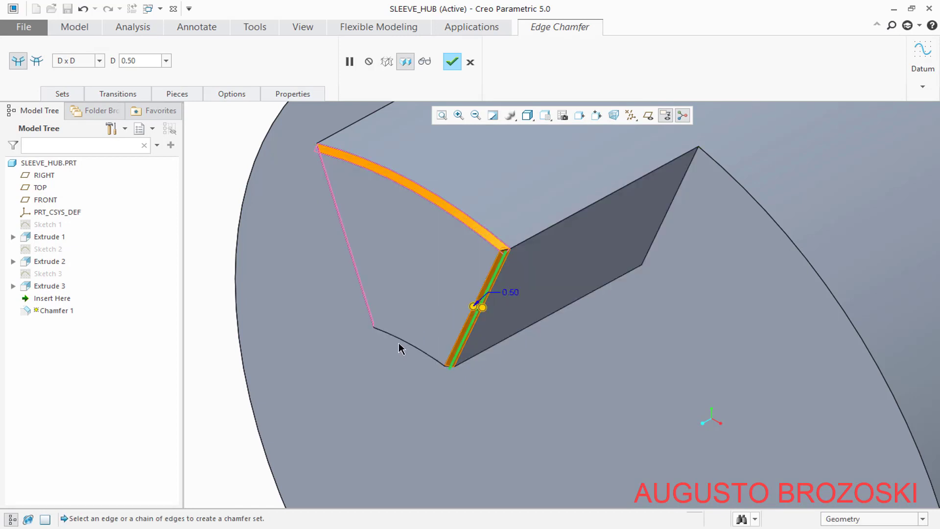
left_click(397, 339, "ctrl")
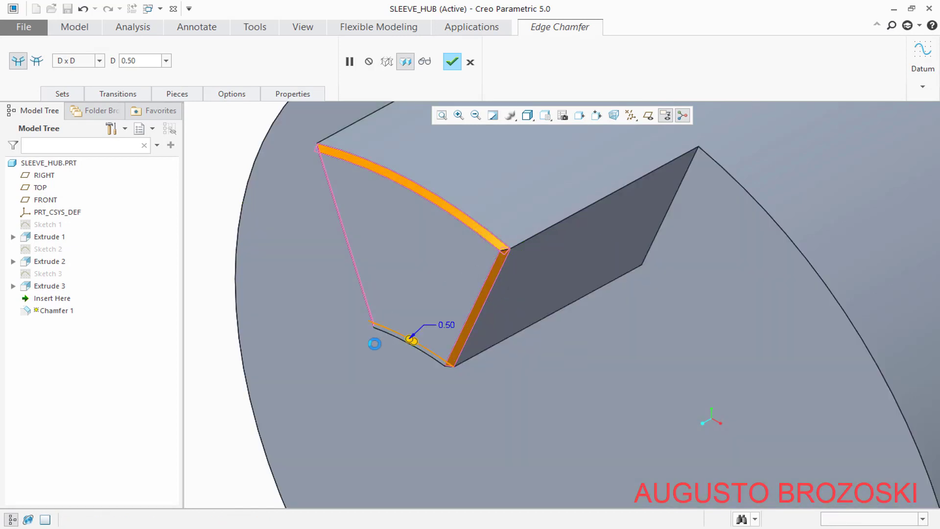
scroll(403, 300, "down", 3)
middle_click_drag(410, 300, 504, 196)
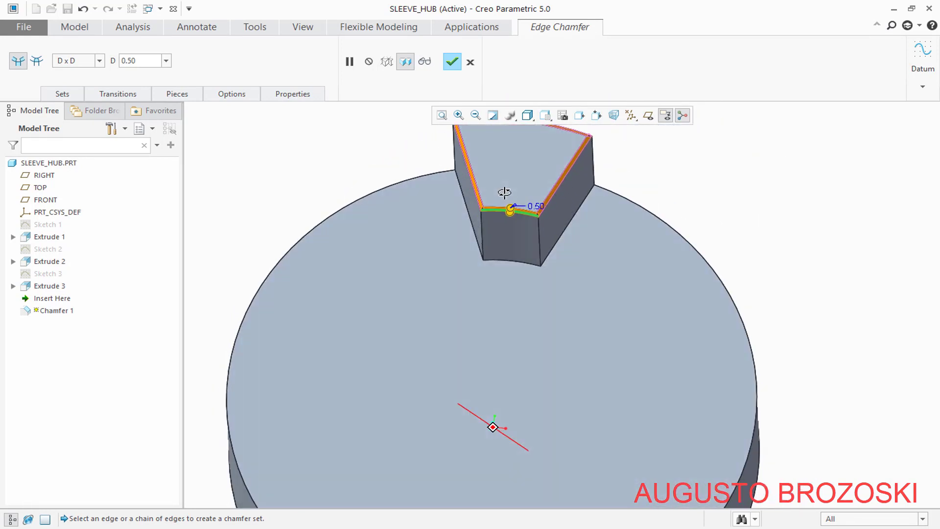
left_click(452, 62)
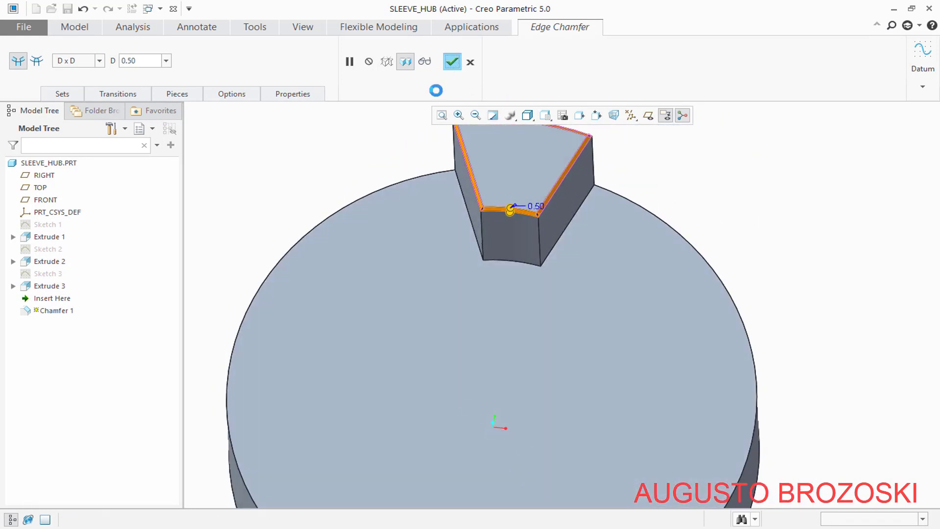
left_click(406, 162)
left_click(485, 146)
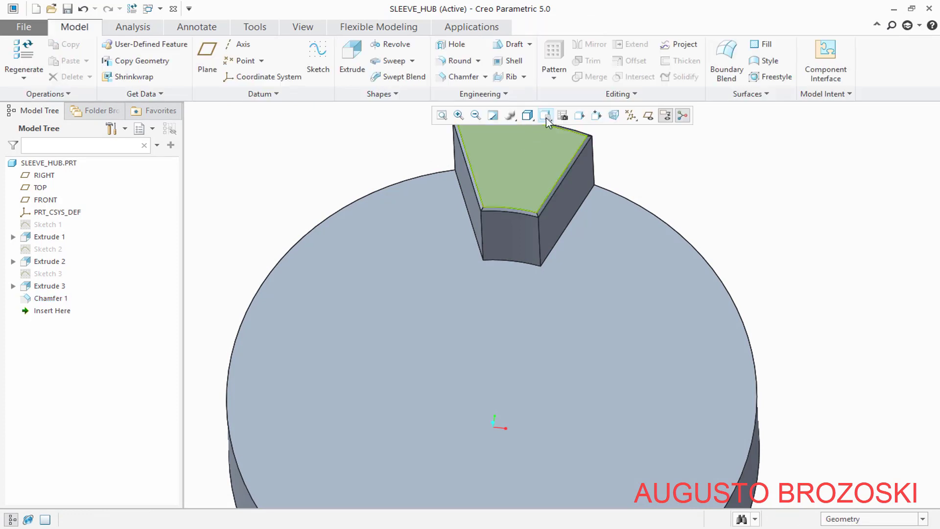
Start a geometry pattern with the jaw's Extrude 3 and Chamfer 1 as the features to repeat
left_click(545, 115)
left_click(557, 128)
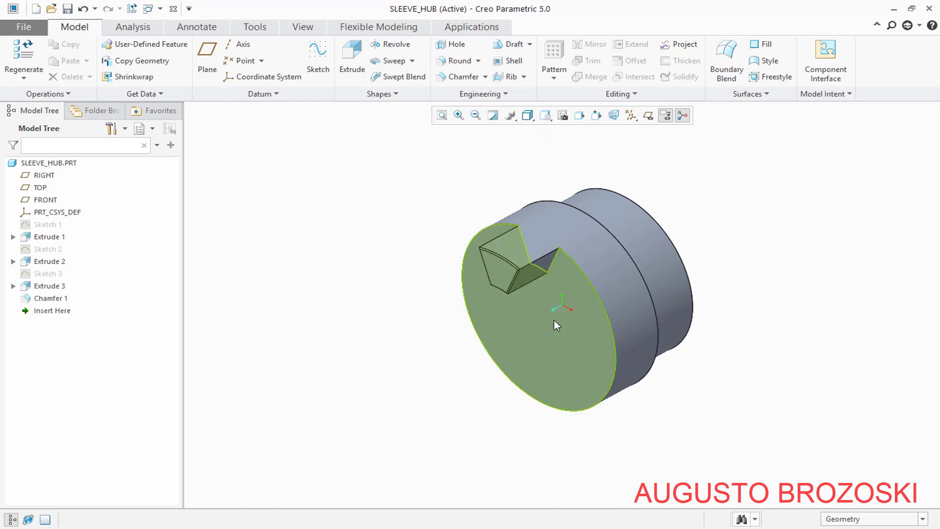
left_click(54, 286)
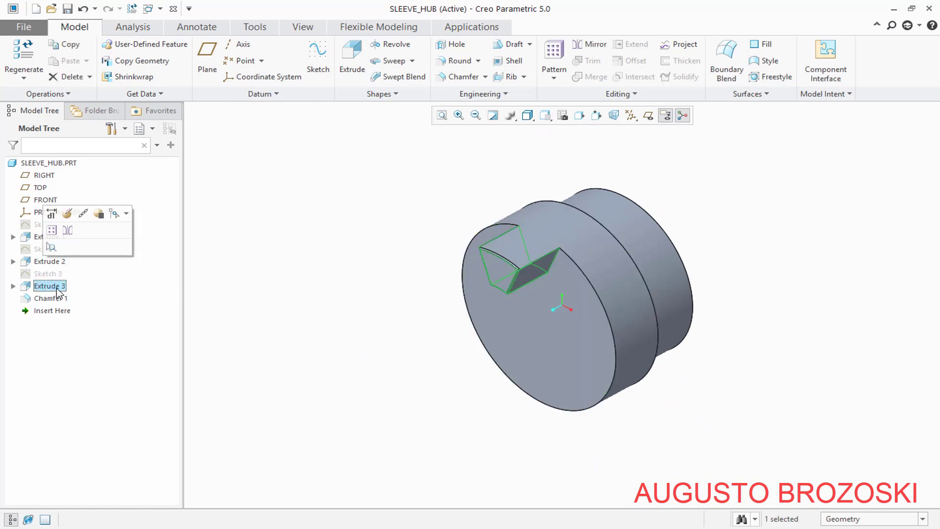
left_click(47, 298, "ctrl")
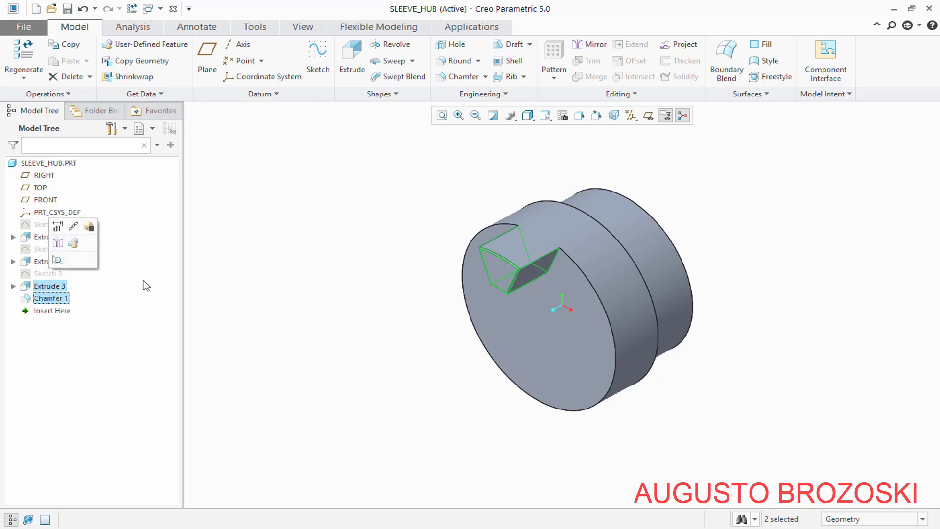
left_click(554, 75)
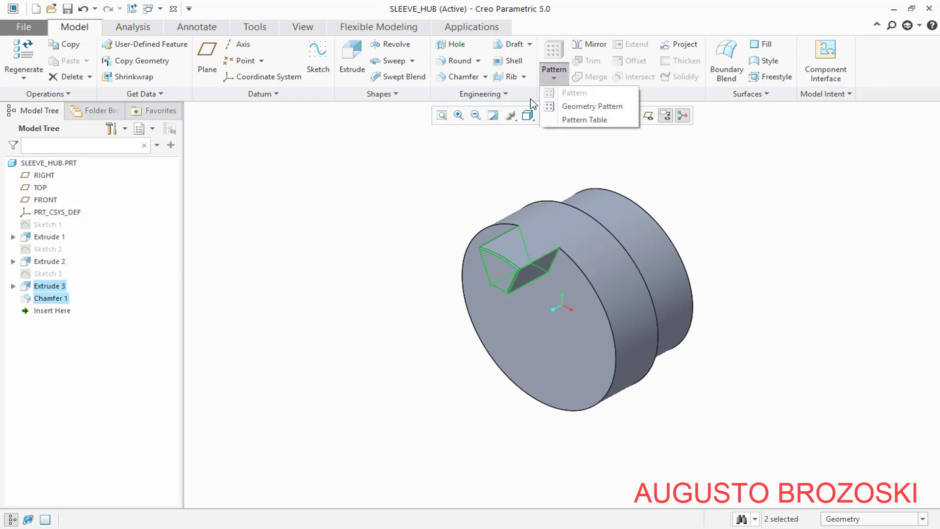
left_click(588, 114)
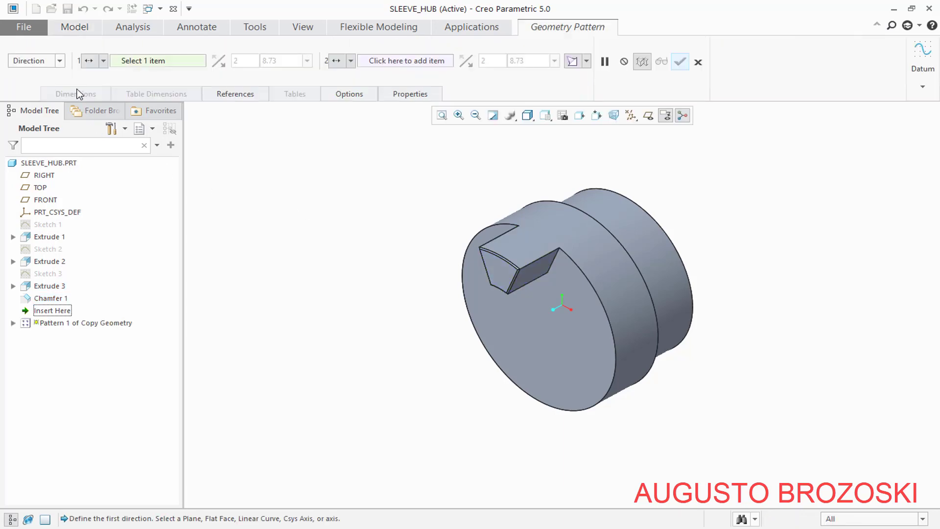
Set the pattern type to Axis and choose the Z axis of PRT_CSYS_DEF as its centre, turning on coordinate system display
left_click(59, 62)
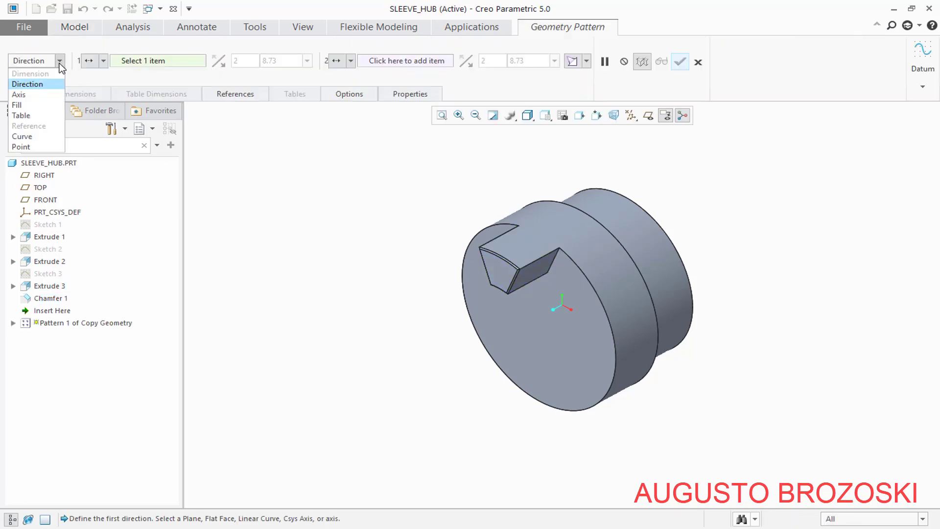
left_click(39, 95)
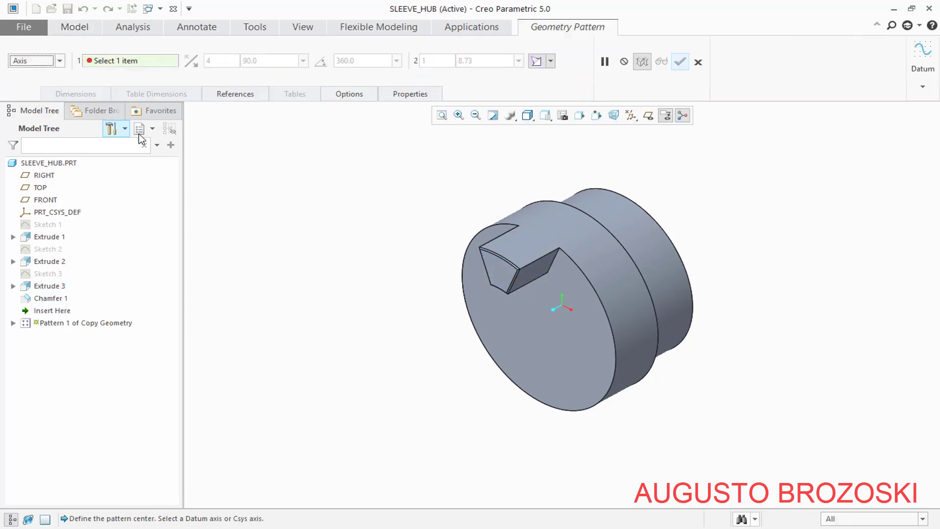
left_click(632, 117)
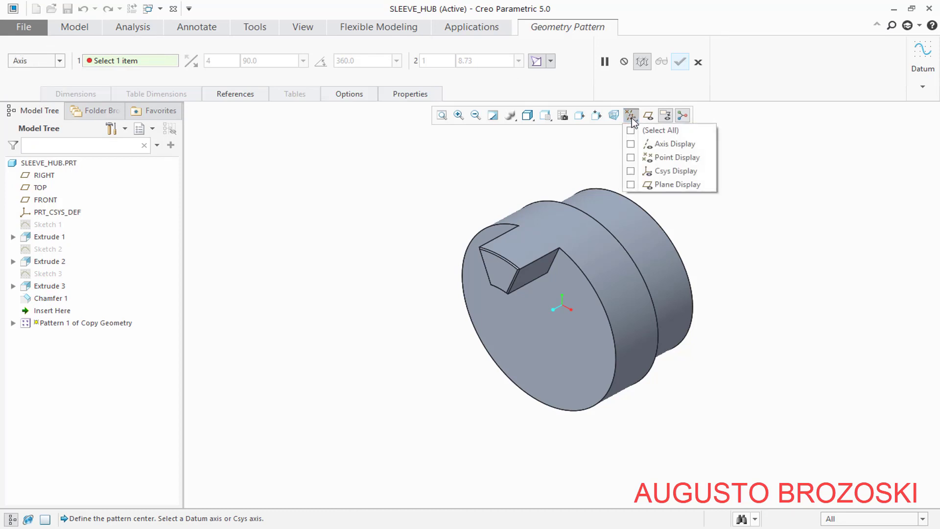
left_click(631, 172)
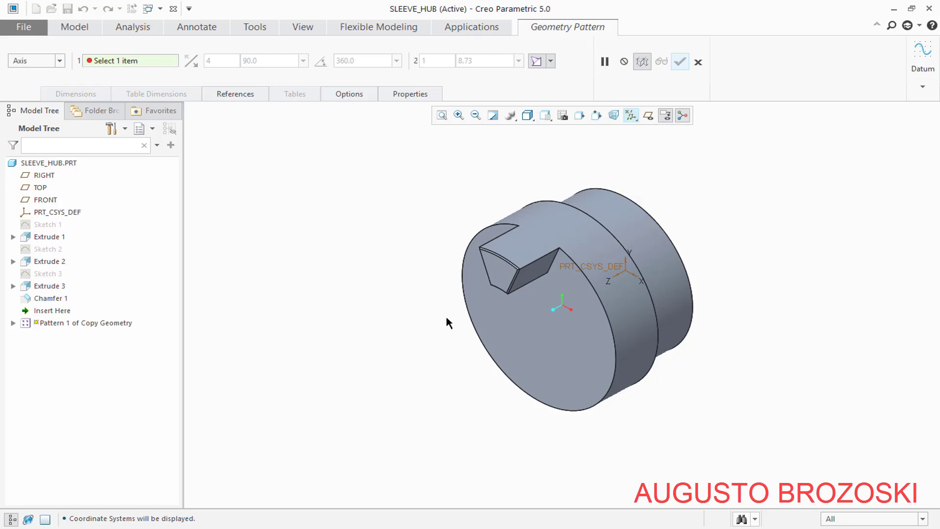
scroll(631, 300, "up", 2)
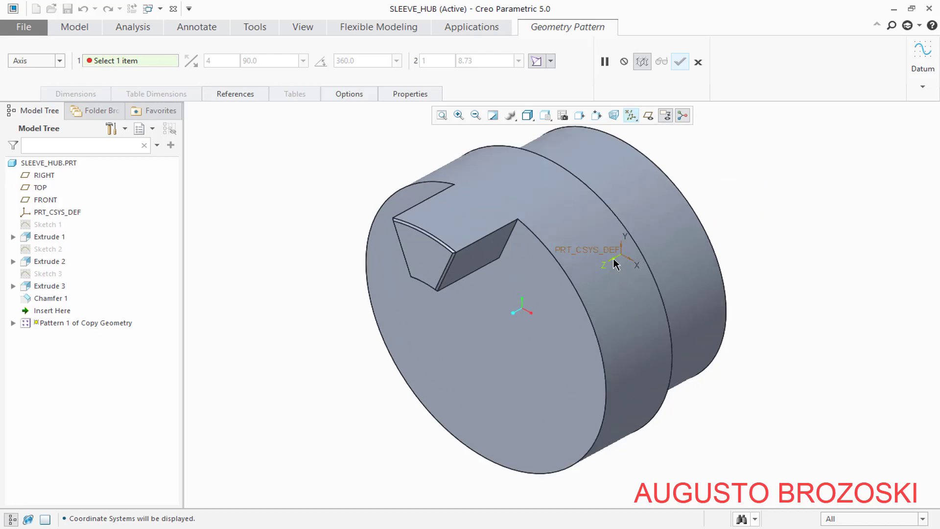
left_click(616, 261)
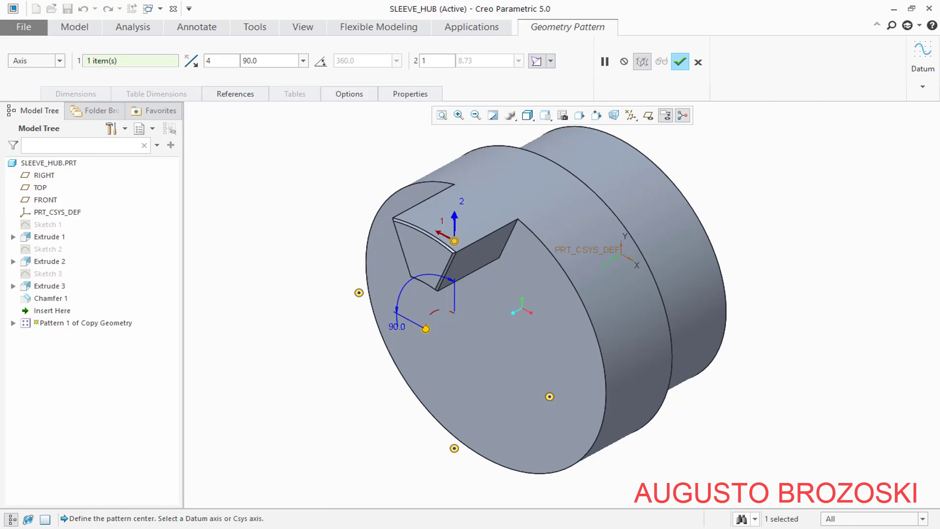
Check the jaw arrangement in the MOTOR COUPLING drawing and create the axis pattern with 4 members spaced 90° apart
key("alt+Tab")
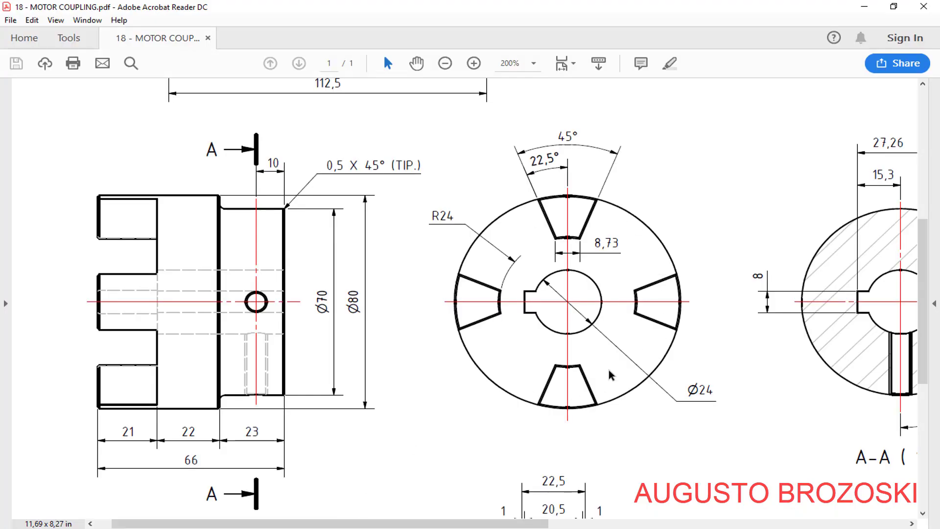
left_click(864, 8)
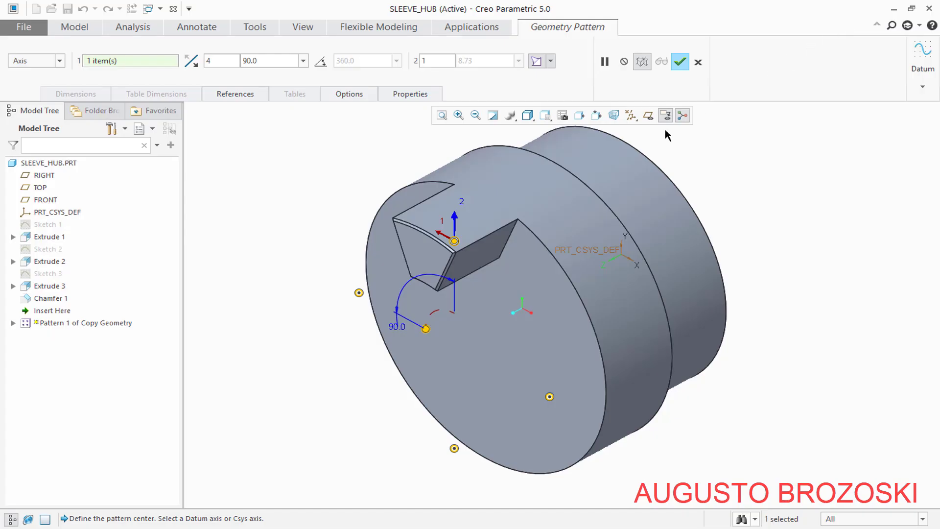
left_click(680, 61)
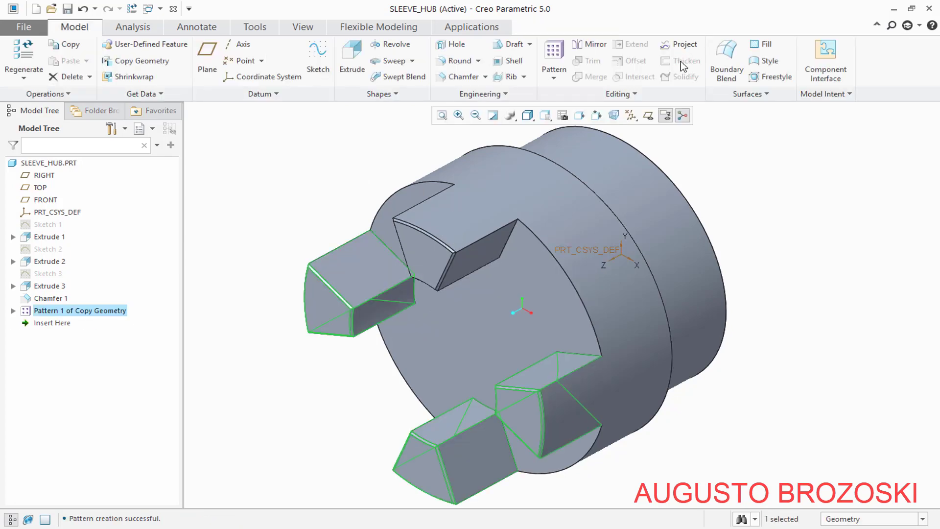
left_click(299, 208)
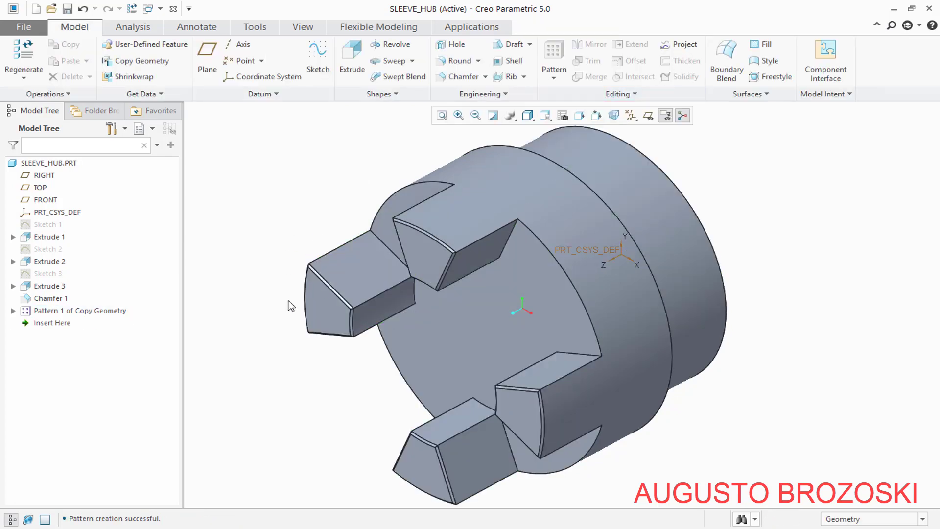
middle_click_drag(390, 374, 421, 293)
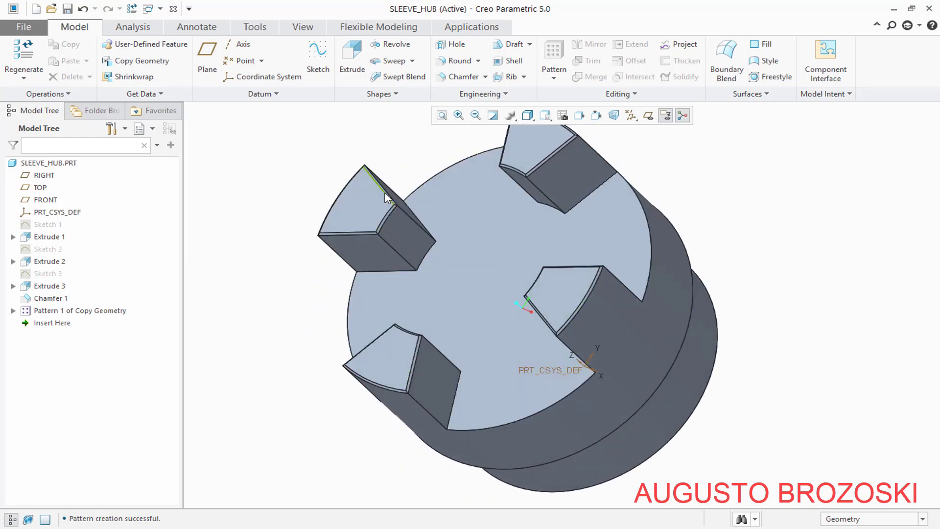
Restore the standard orientation and save the SLEEVE_HUB part with its patterned jaws
left_click(544, 116)
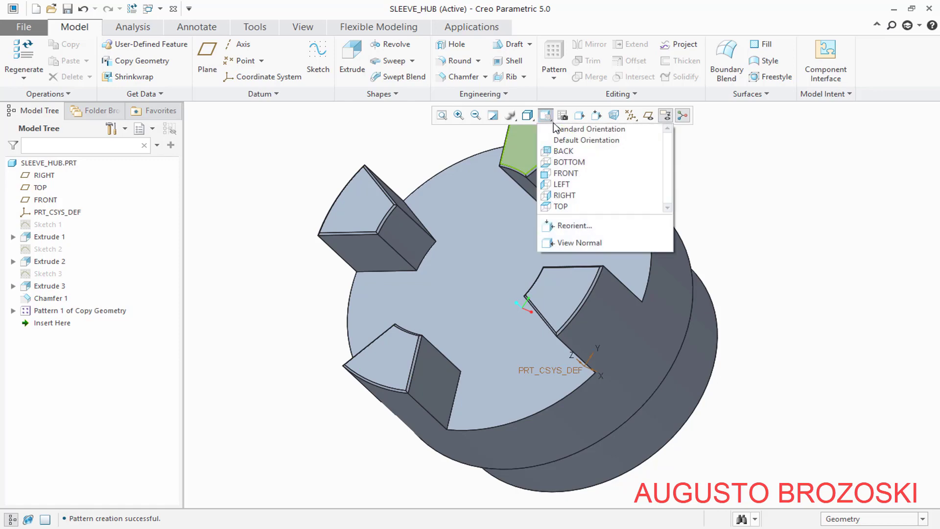
left_click(563, 128)
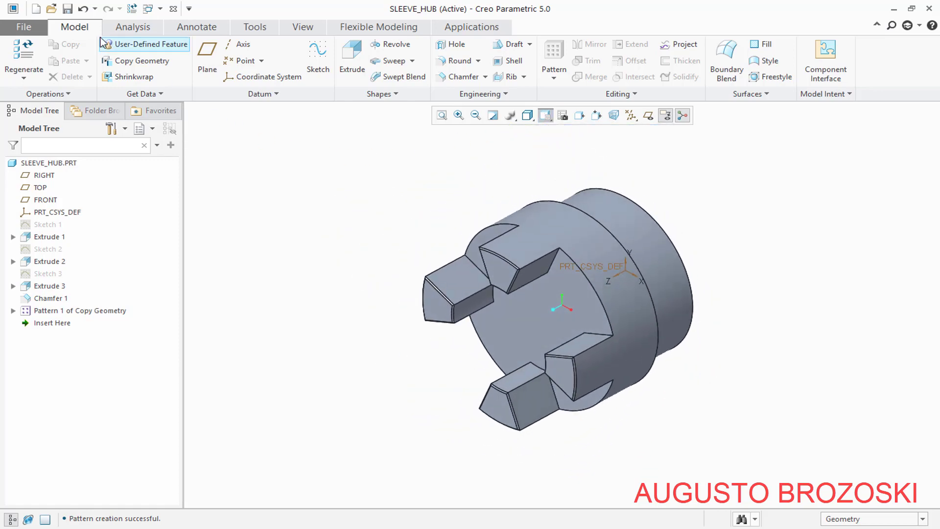
left_click(67, 8)
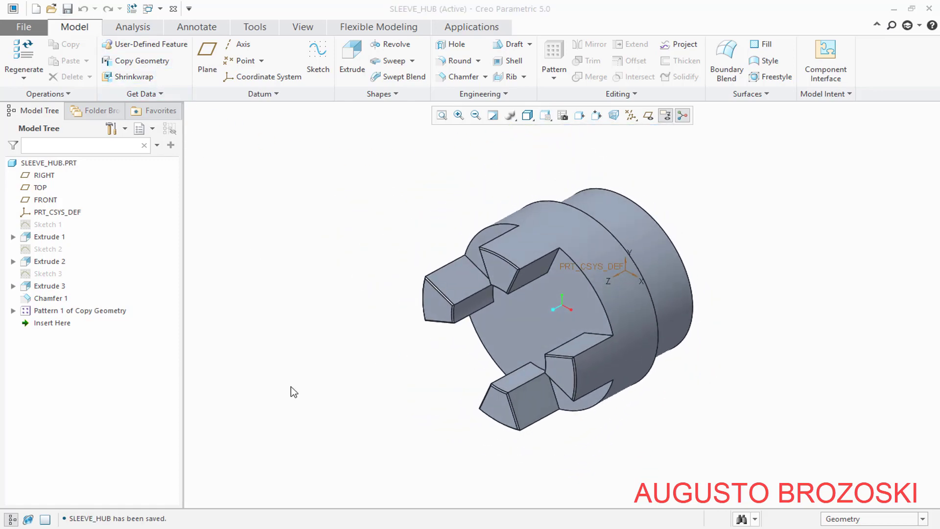
Check the bore and keyway in the MOTOR COUPLING drawing and open a sketch on the flat hub face between the jaws
key("alt+Tab")
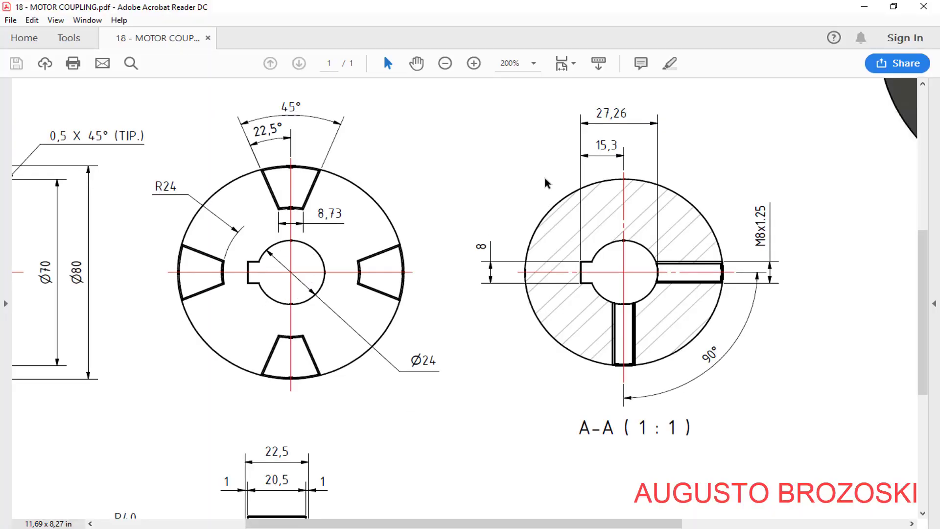
left_click(865, 7)
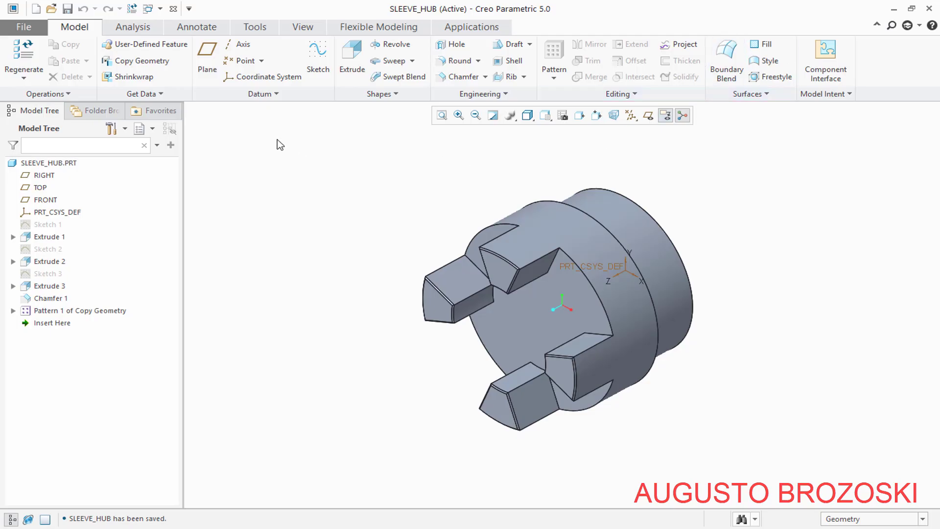
left_click(319, 61)
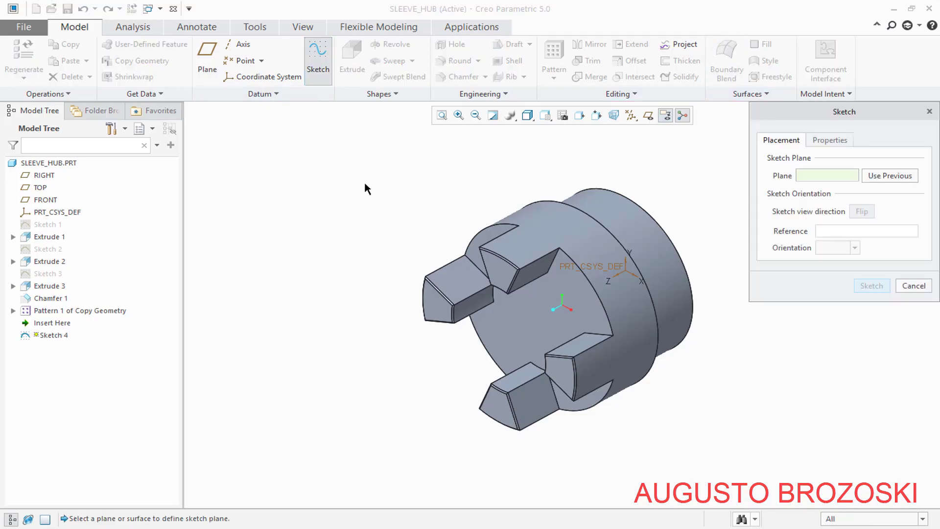
left_click(543, 321)
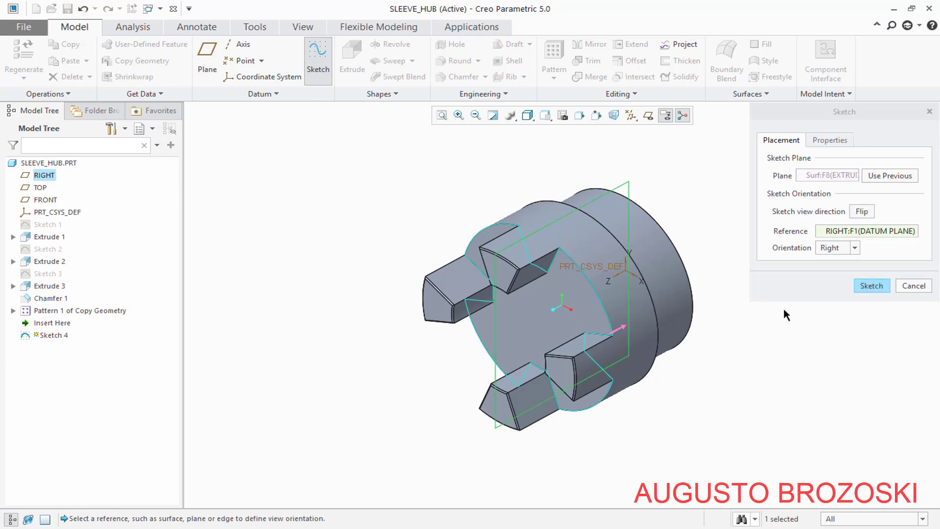
left_click(867, 285)
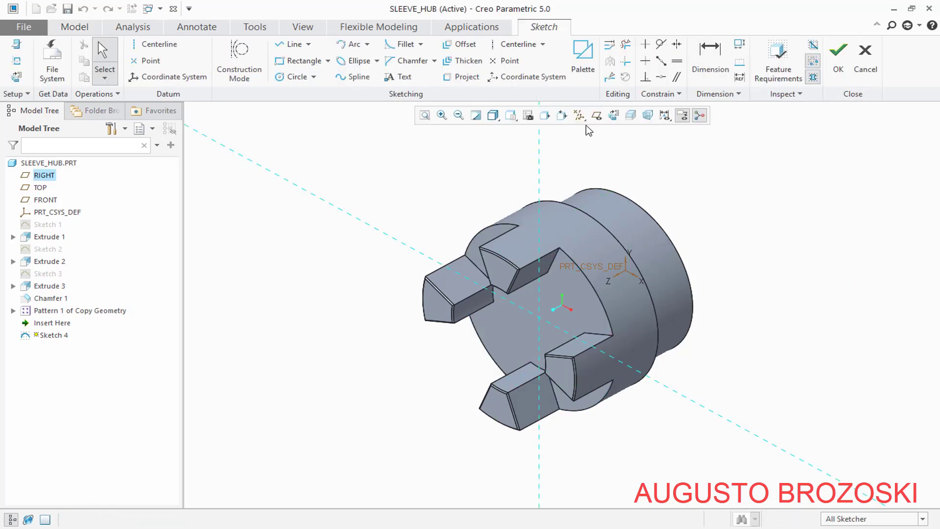
left_click(613, 117)
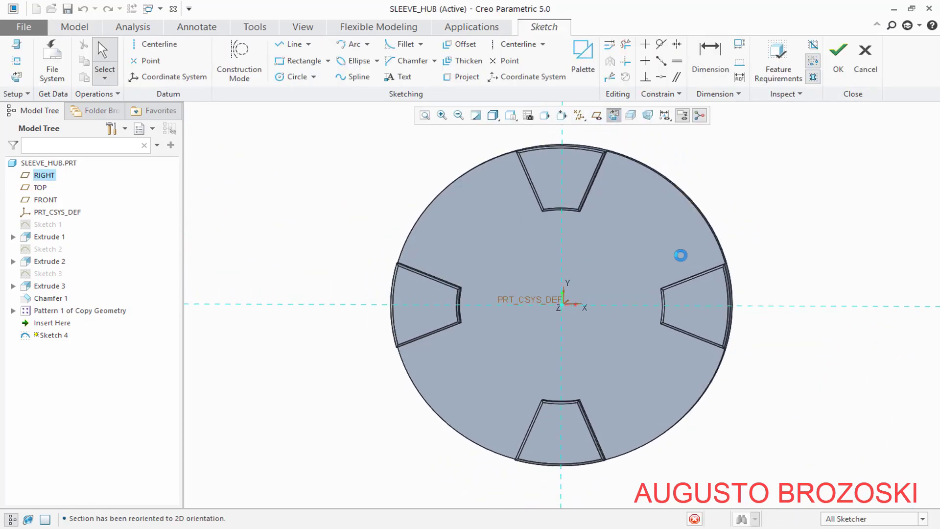
Sketch a bore circle about 24.2 mm in diameter centred on the hub's origin
scroll(636, 293, "up", 3)
scroll(615, 290, "up", 1)
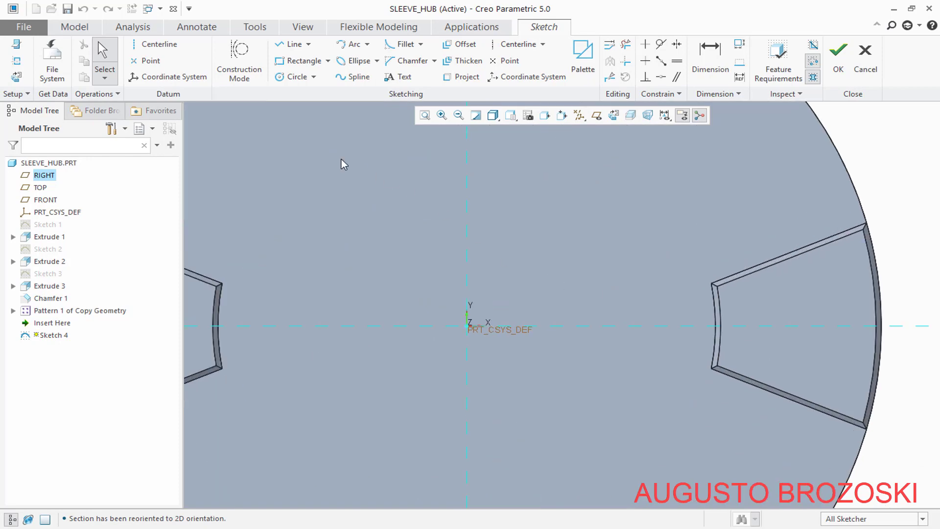
left_click(294, 77)
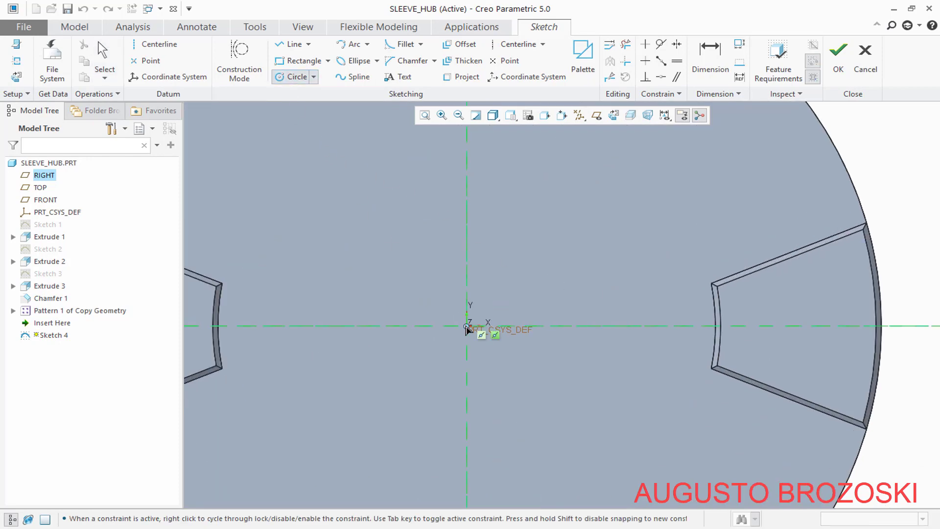
left_click(467, 327)
left_click(418, 221)
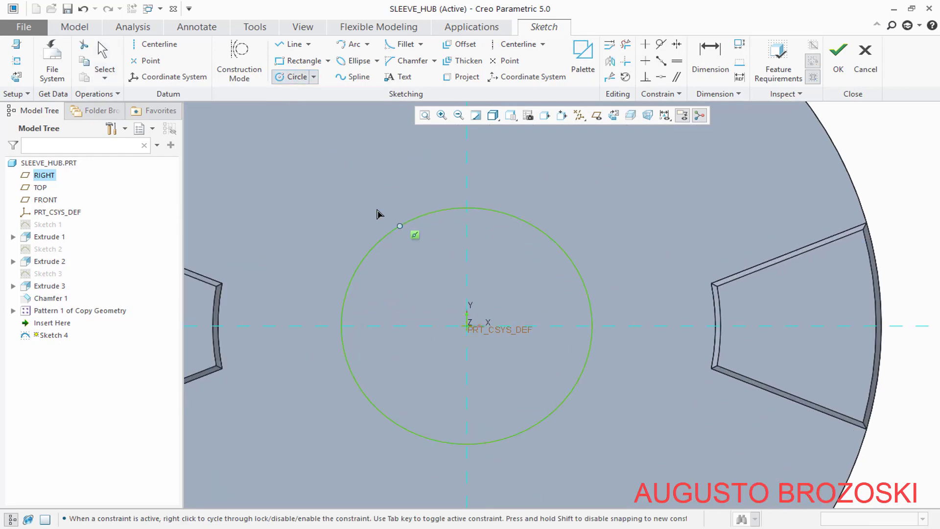
middle_click(358, 204)
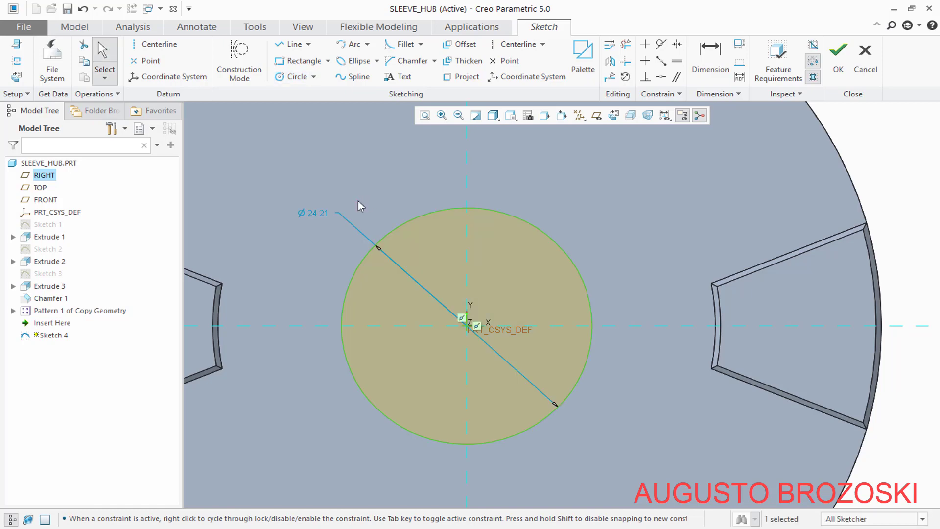
Check the bore size in the MOTOR COUPLING drawing and set the circle's diameter to 24 mm
double_click(315, 212)
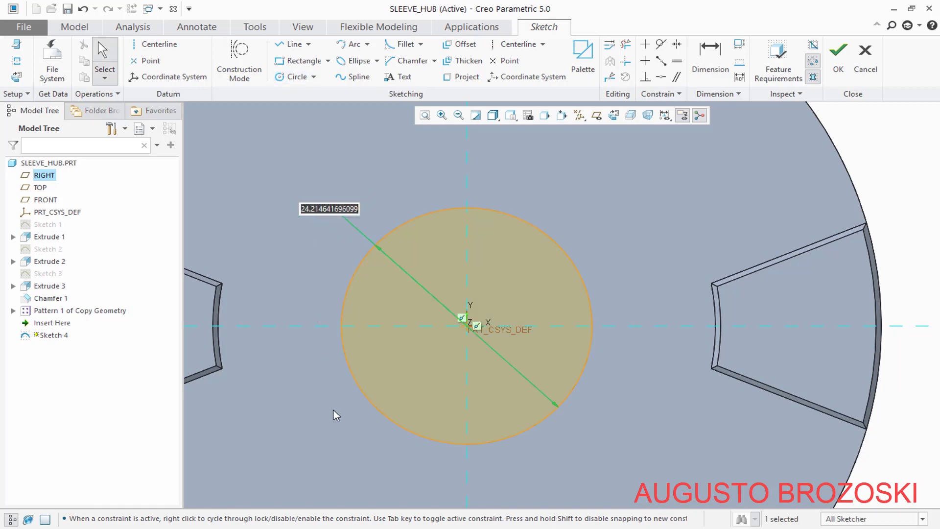
key("alt+Tab")
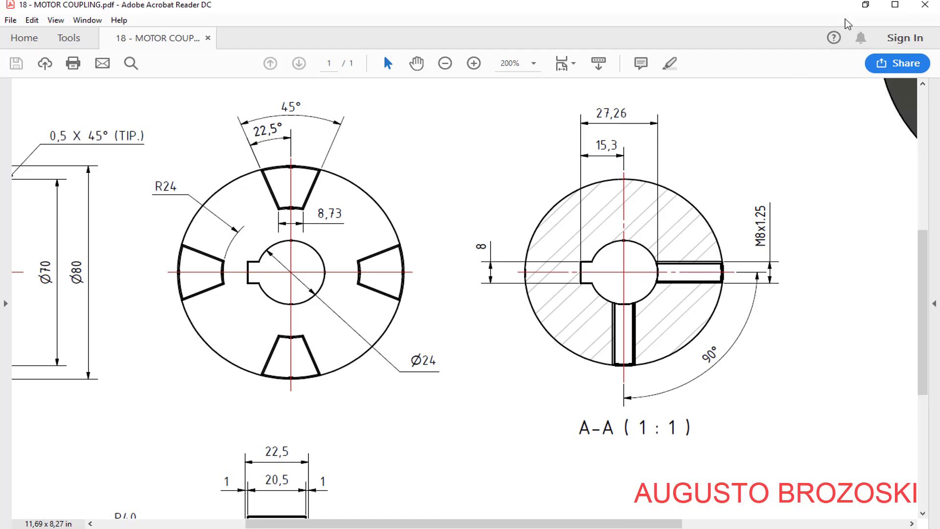
left_click(864, 7)
type("24")
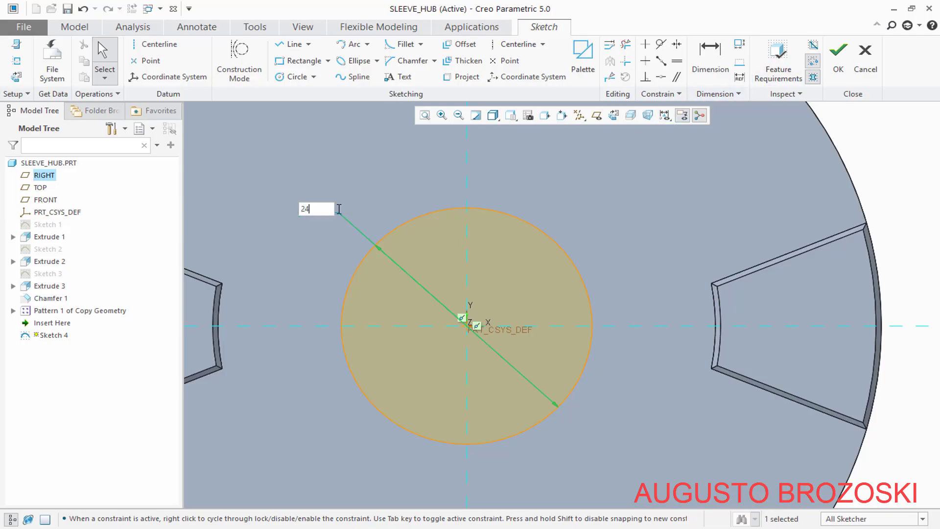
key("Return")
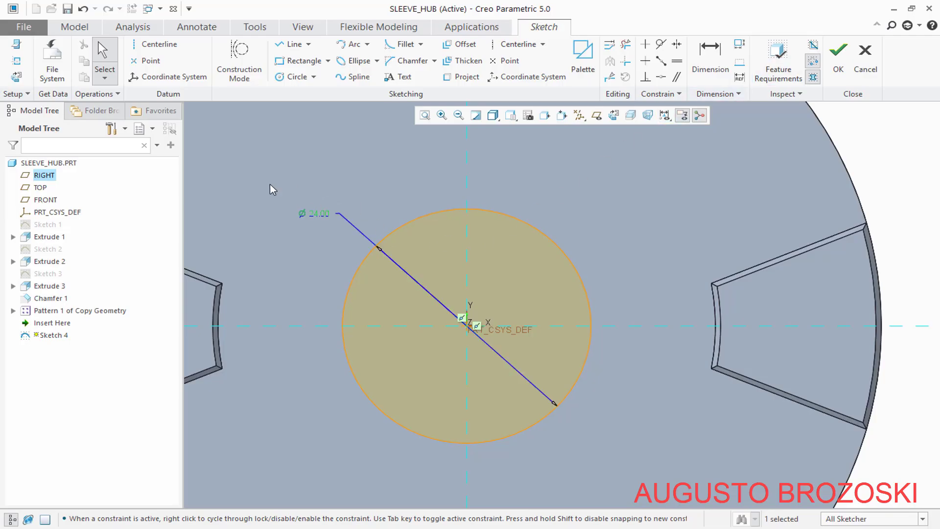
Sketch a keyway rectangle about 4.1 mm wide and 4.7 mm high across the upper edge of the bore circle
left_click(286, 63)
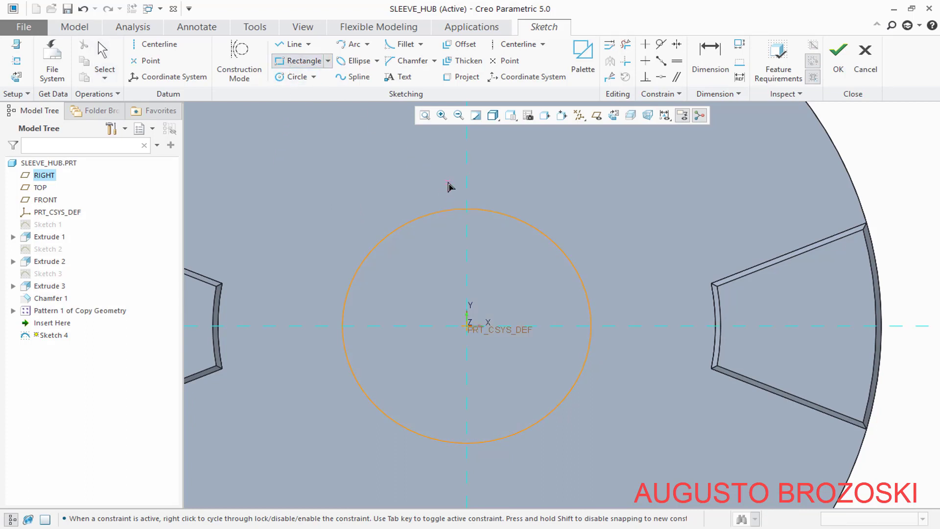
left_click(448, 182)
left_click(490, 228)
middle_click(534, 188)
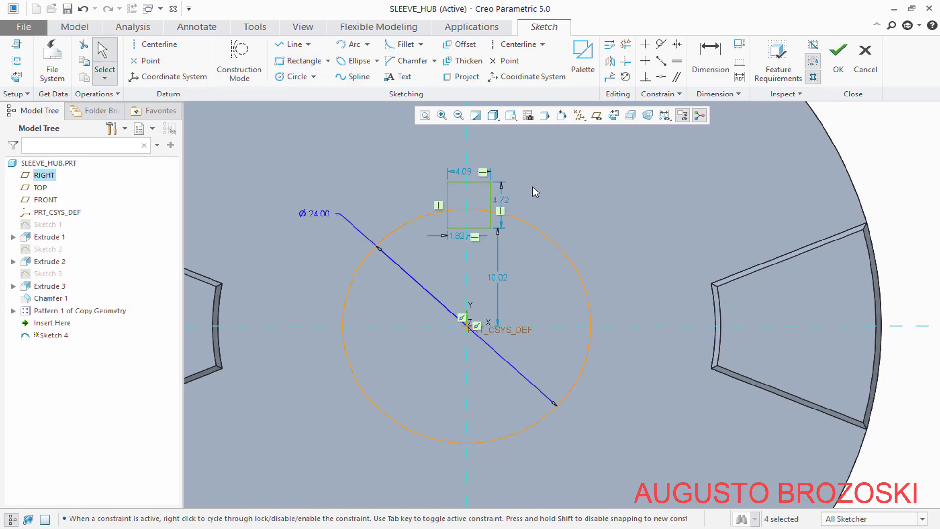
Set the keyway rectangle's width to 8 mm and its offset from the vertical centreline to 4 mm
scroll(519, 186, "up", 2)
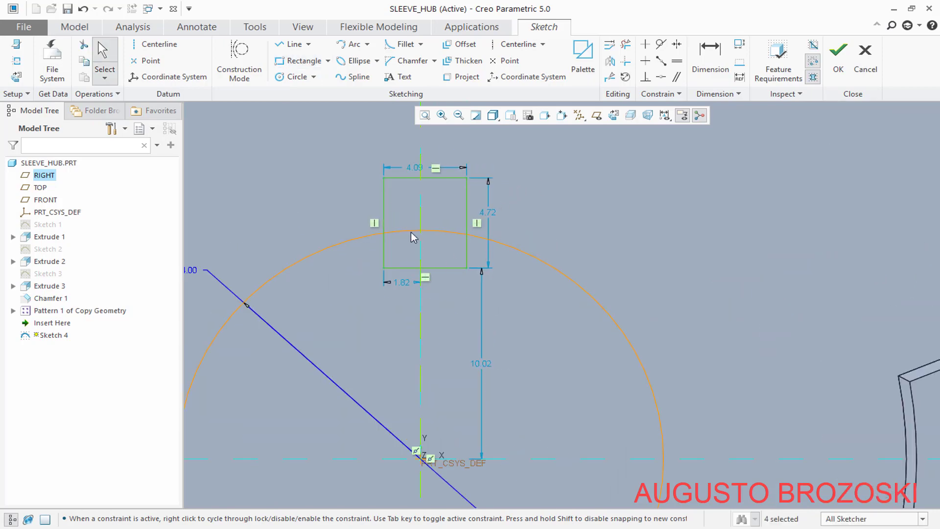
double_click(411, 168)
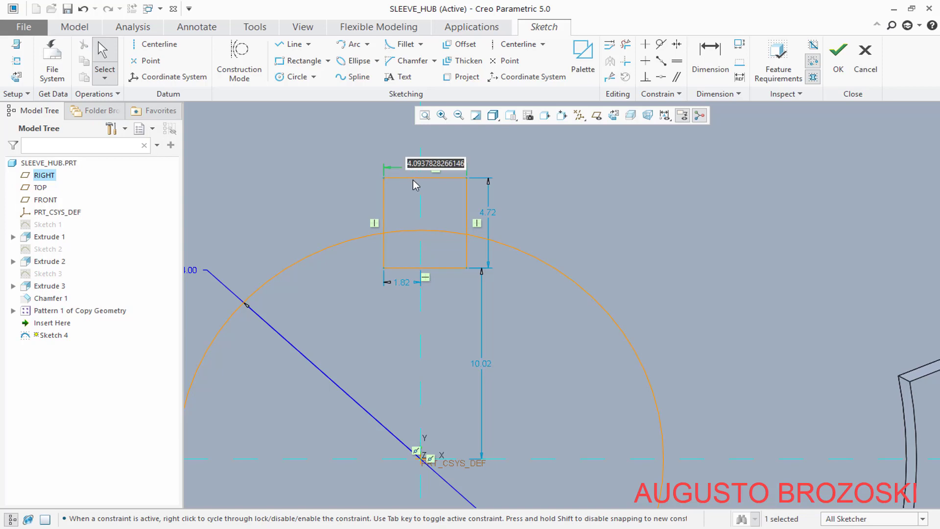
type("8")
key("Return")
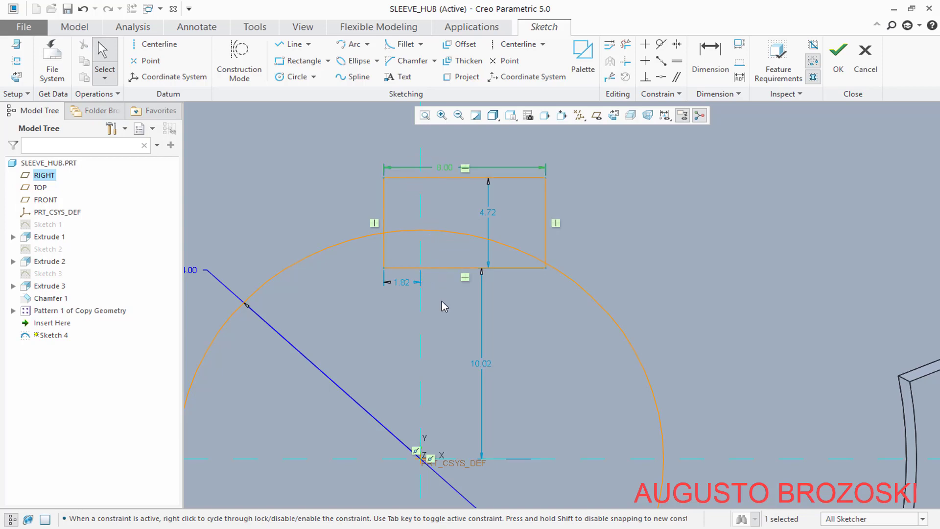
double_click(402, 283)
type("4")
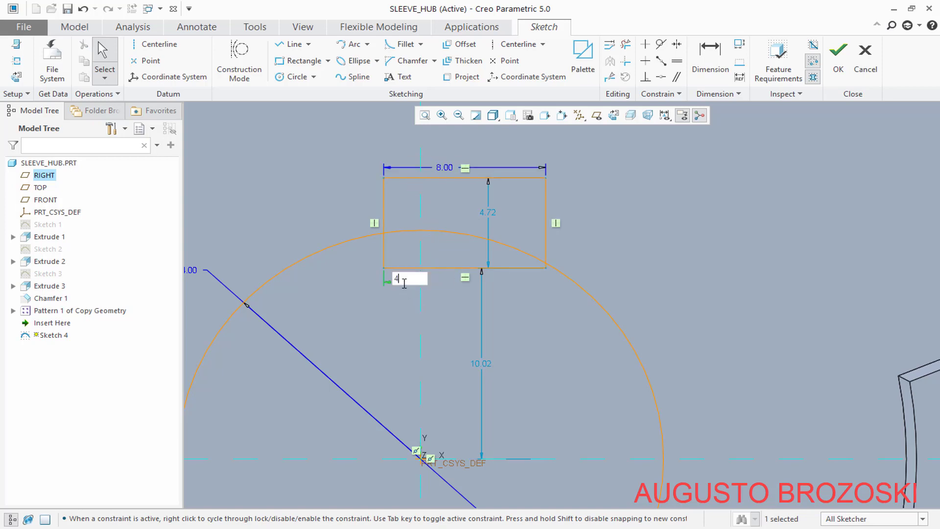
key("Return")
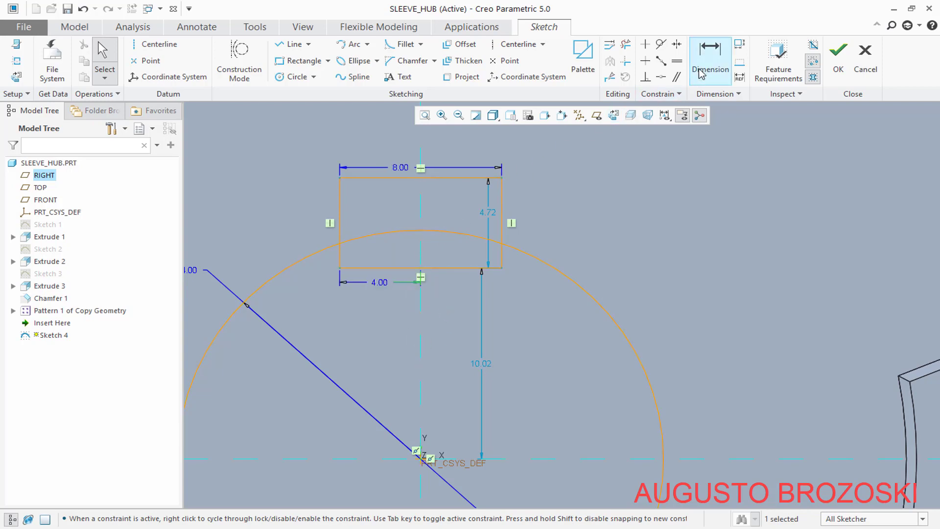
Dimension the keyway's upper edge from the horizontal reference and set it to 15.3 mm after checking the MOTOR COUPLING drawing
left_click(698, 86)
left_click(478, 181)
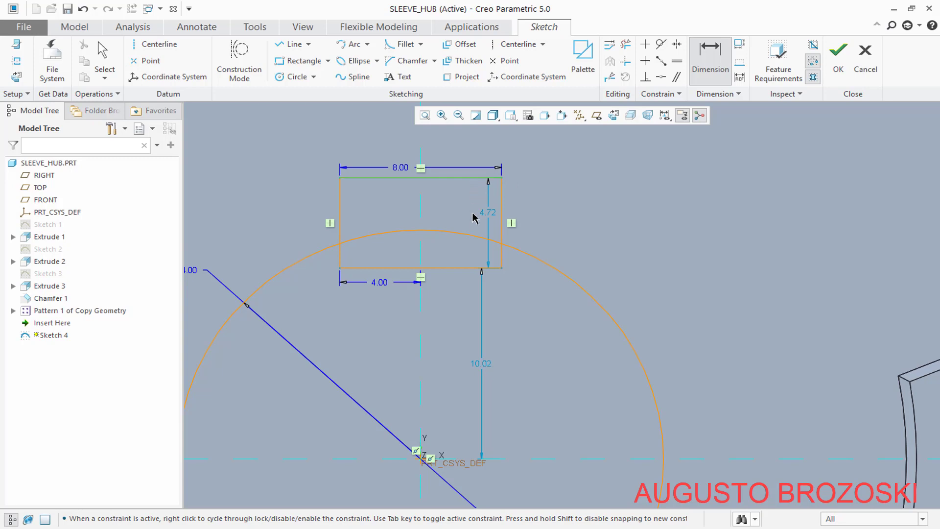
left_click(547, 458)
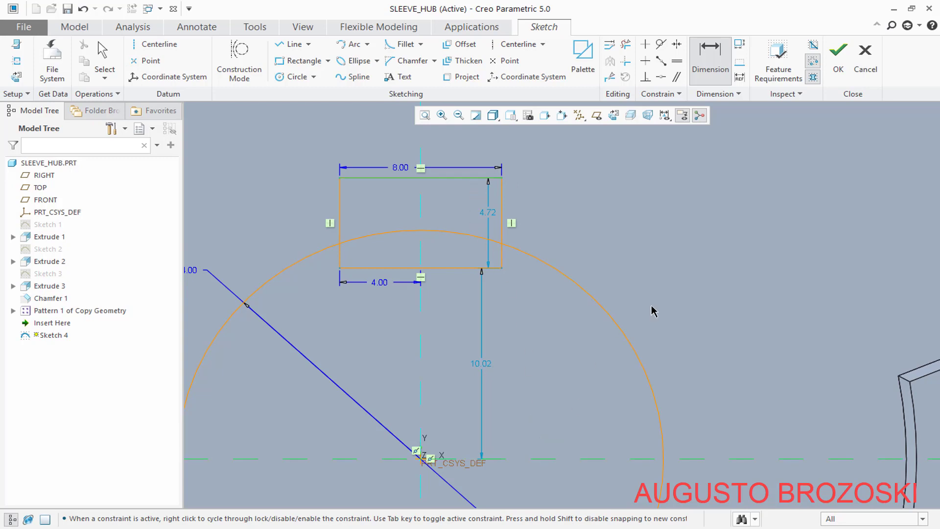
middle_click(672, 312)
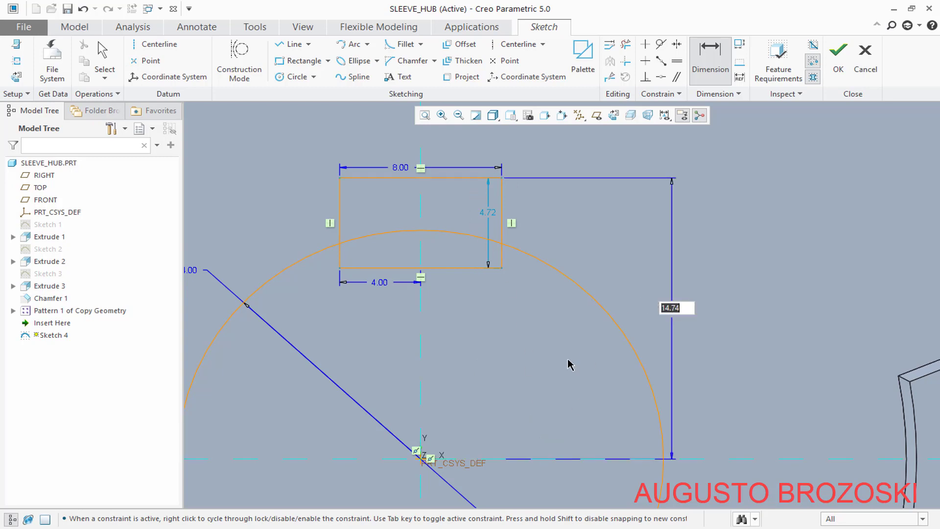
left_click(360, 528)
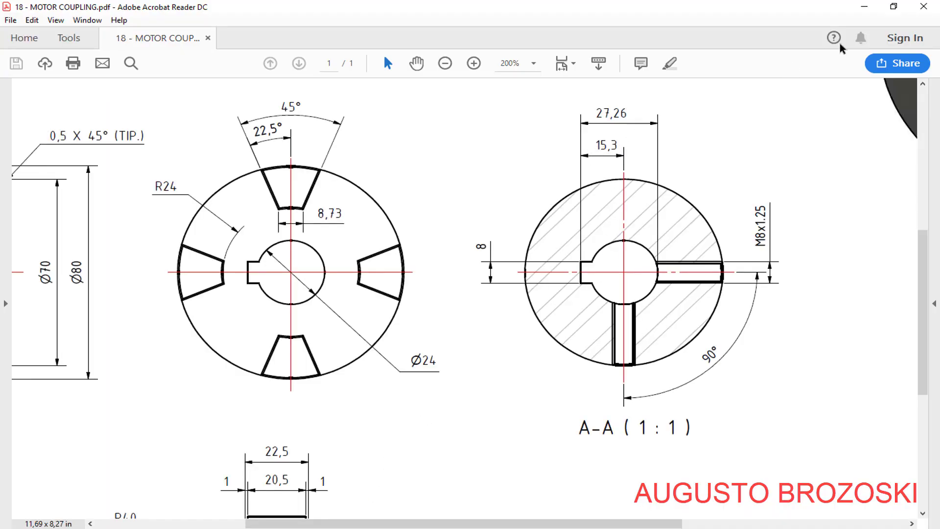
left_click(864, 7)
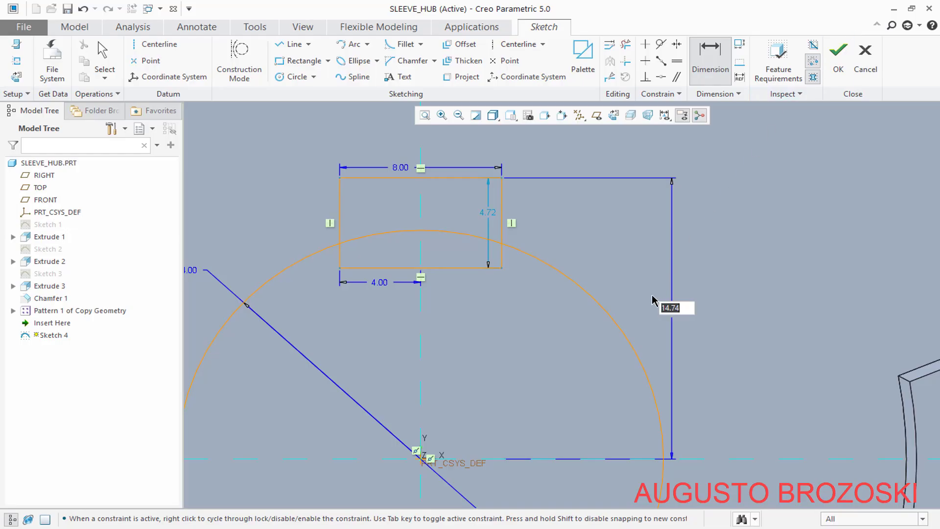
type("15.3")
key("Return")
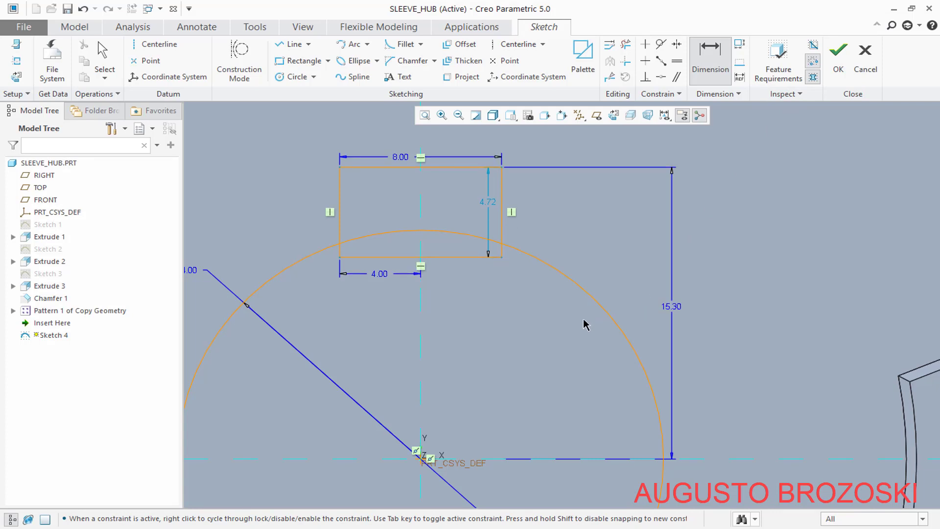
Move the keyway rectangle's height dimension clear of the rectangle
left_click(494, 201)
middle_click(524, 208)
left_click_drag(490, 203, 543, 238)
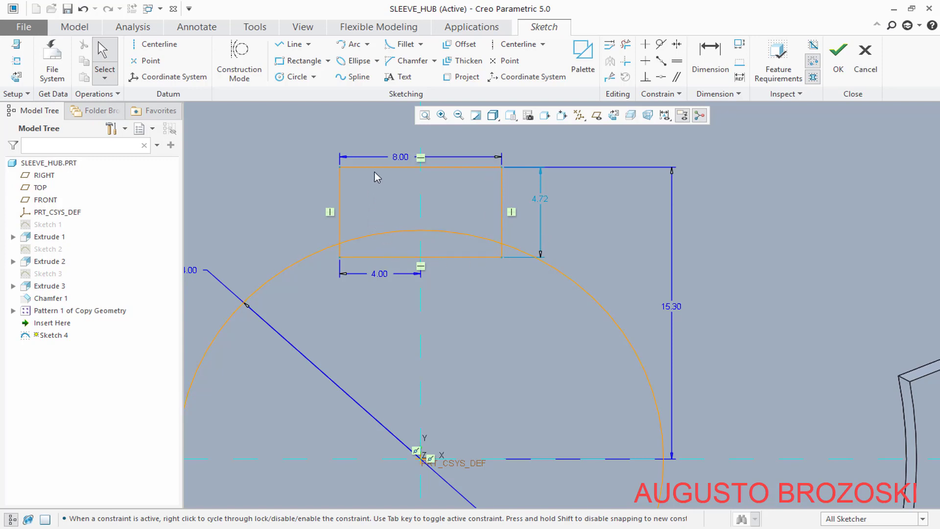
Trim the overlapping circle and rectangle segments into one closed bore-and-keyway outline and finish the sketch
left_click(626, 44)
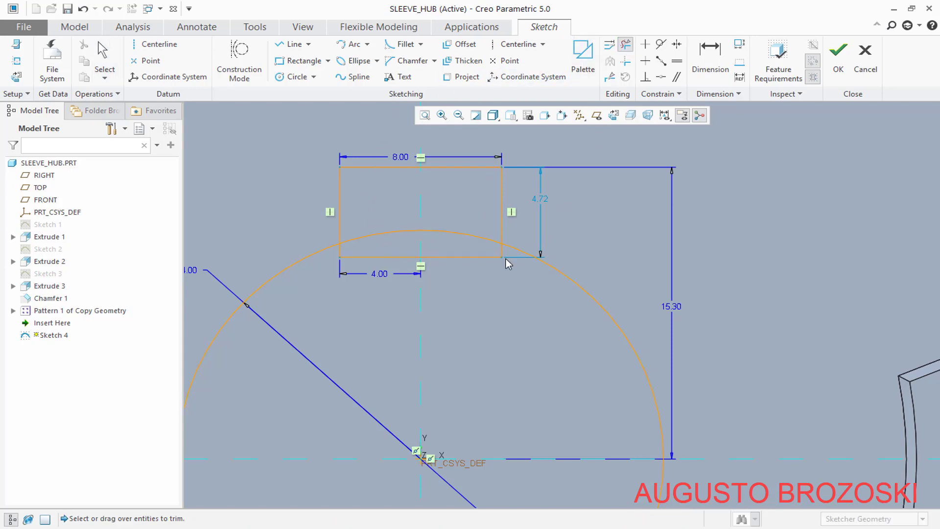
left_click_drag(481, 210, 468, 264)
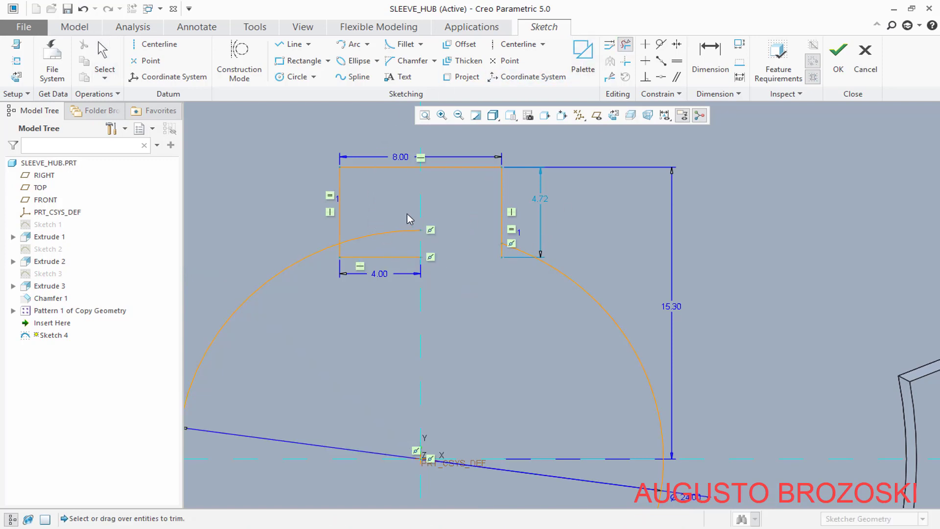
mouse_move(391, 208)
left_mouse_down()
mouse_move(384, 269)
mouse_move(357, 294)
left_mouse_up()
left_click_drag(368, 246, 336, 264)
left_click(503, 249)
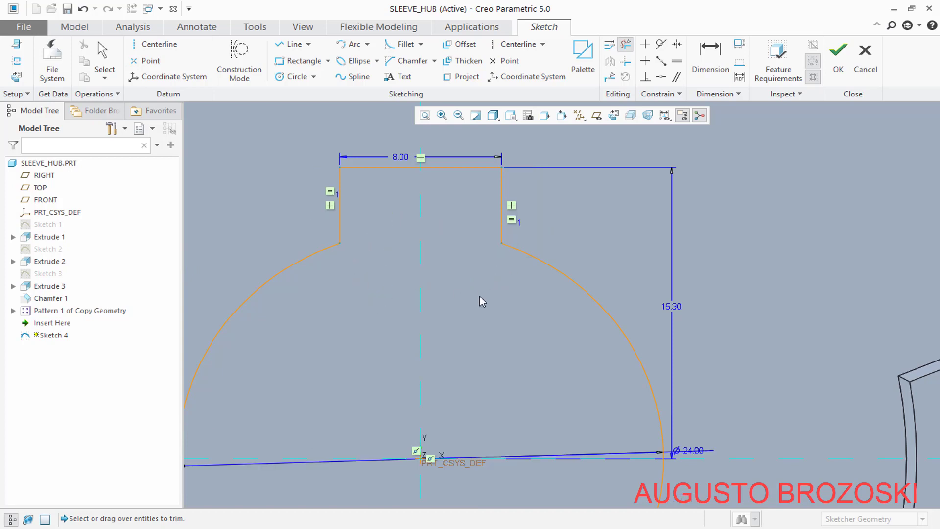
scroll(426, 274, "down", 3)
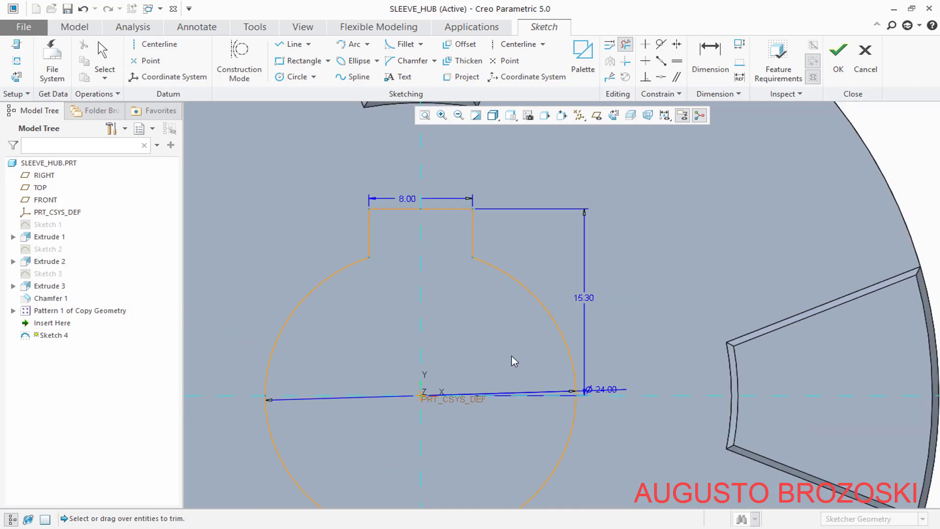
left_click(838, 62)
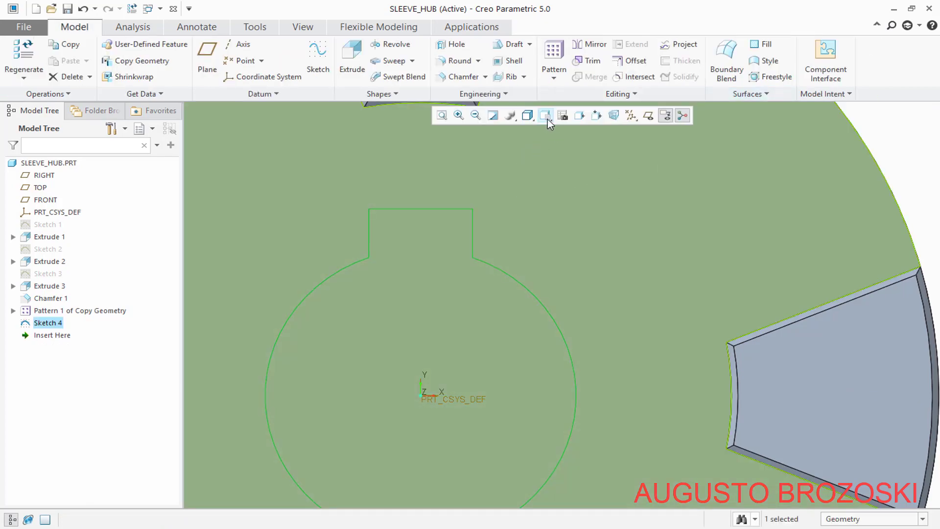
Extrude the bore-and-keyway sketch as a material-removing cut, flipped into the hub and going through all
left_click(545, 116)
left_click(561, 128)
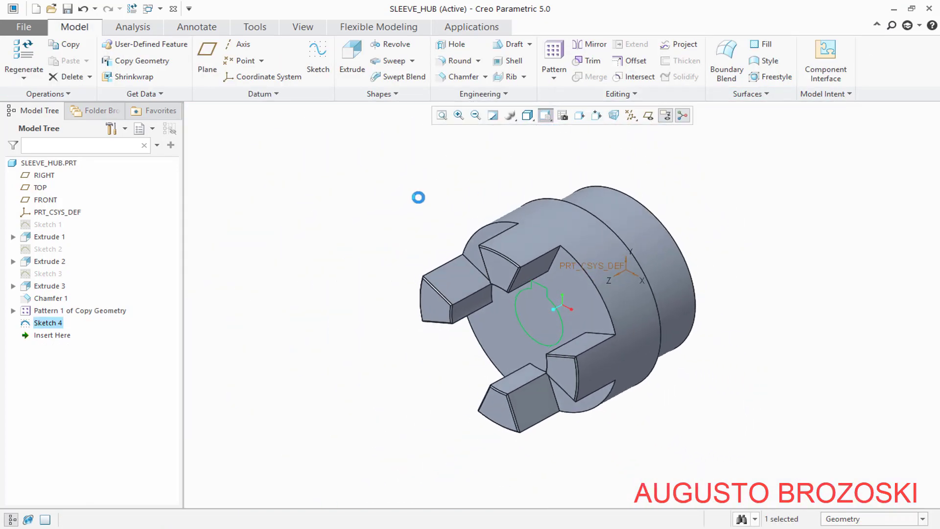
left_click(348, 71)
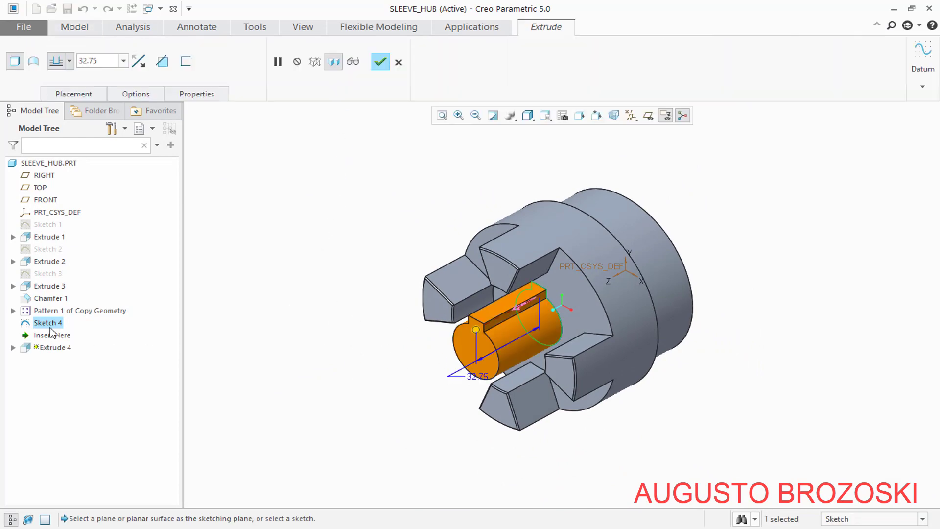
left_click(163, 62)
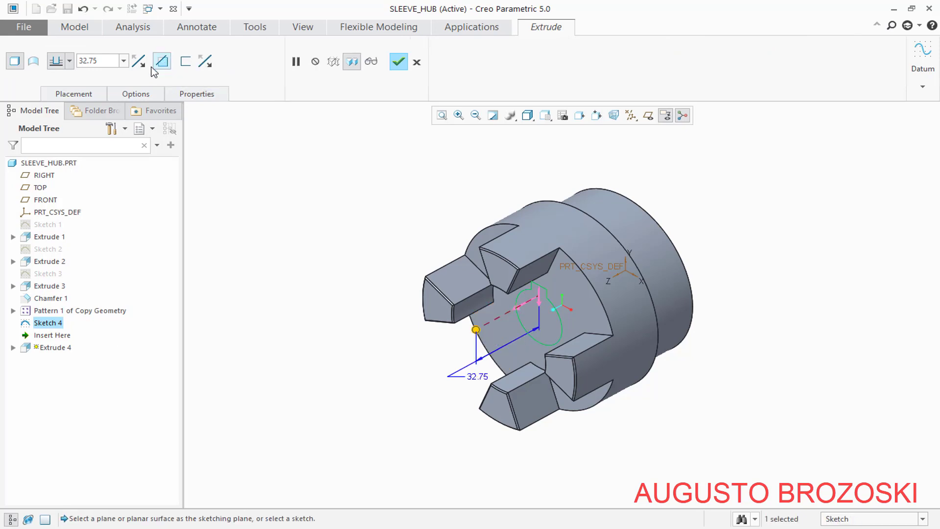
left_click(143, 63)
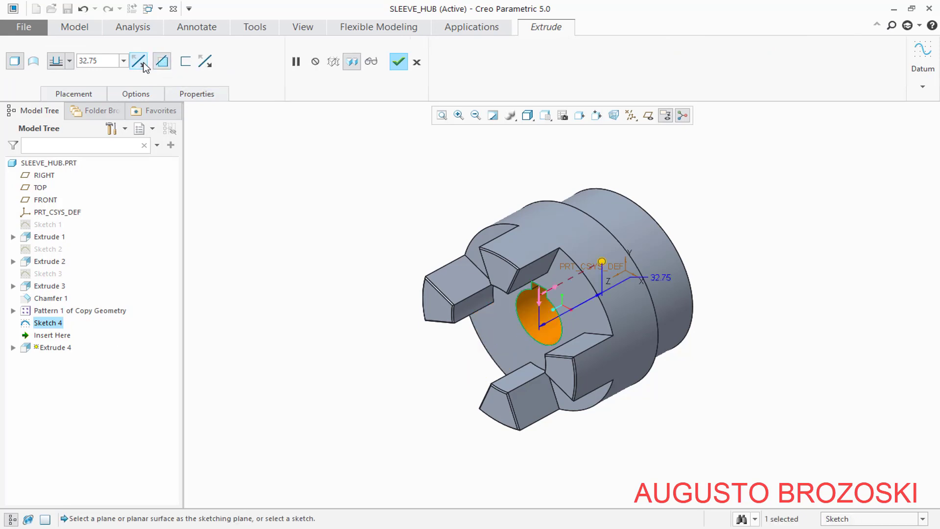
middle_click_drag(547, 319, 421, 274)
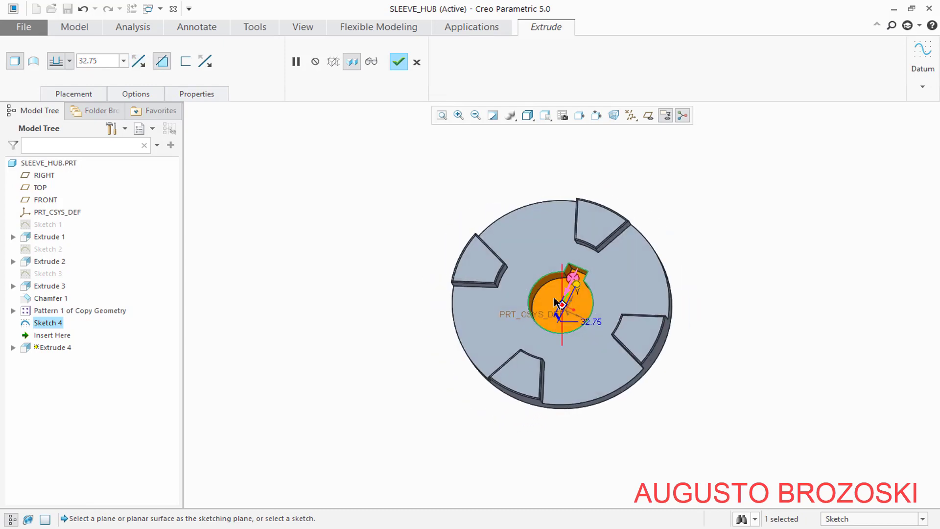
left_click(70, 61)
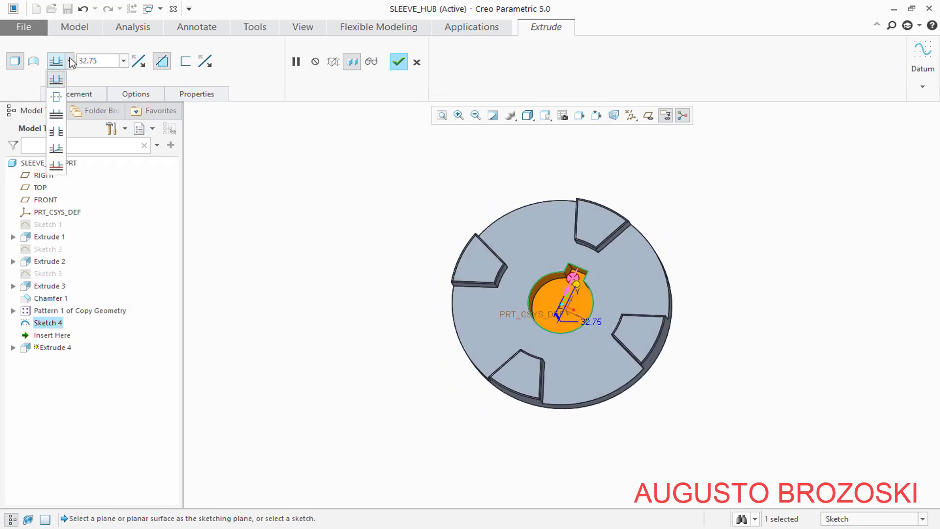
left_click(56, 115)
middle_click_drag(315, 230, 445, 259)
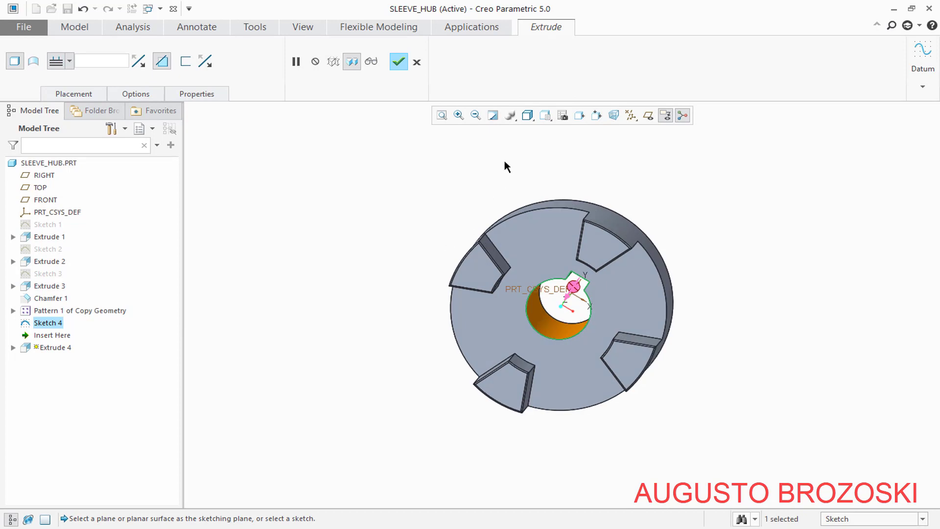
left_click(400, 64)
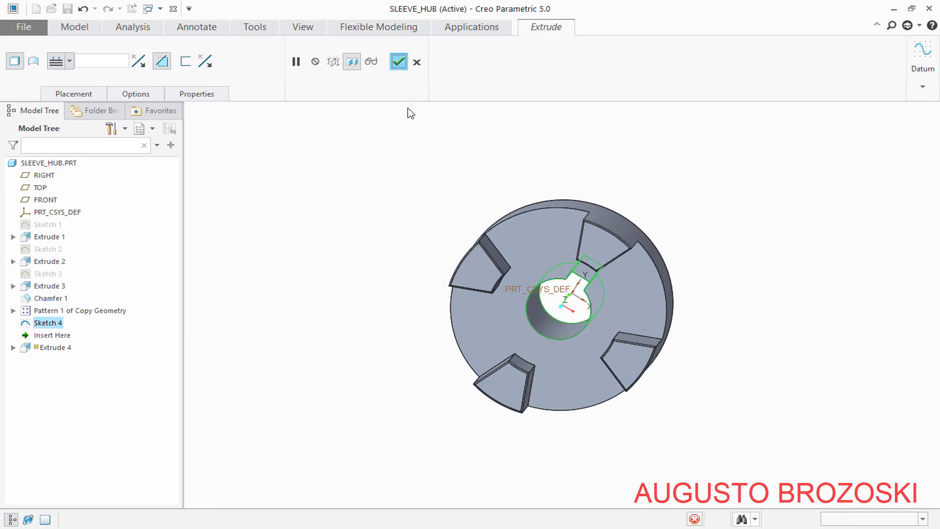
Restore the standard orientation with annotations and the spin center hidden, and save the part
left_click(545, 115)
left_click(548, 129)
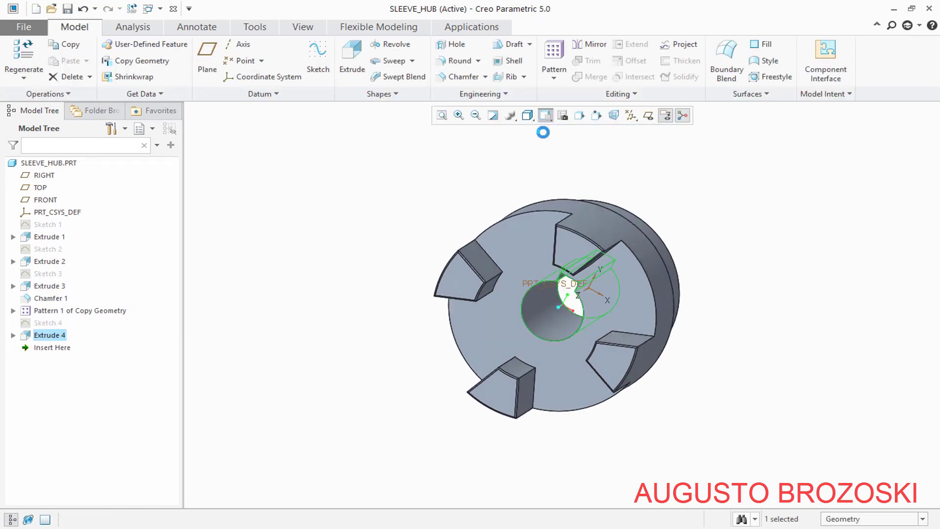
left_click(379, 191)
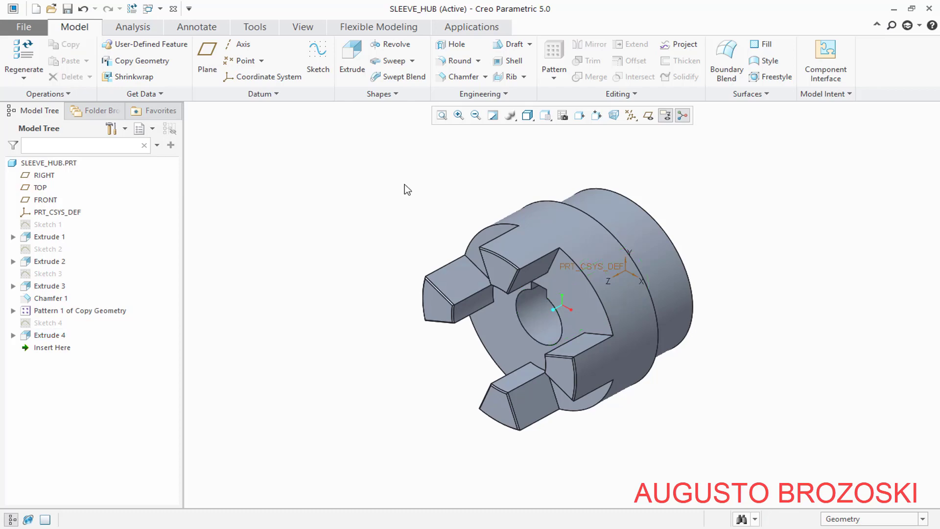
left_click(665, 115)
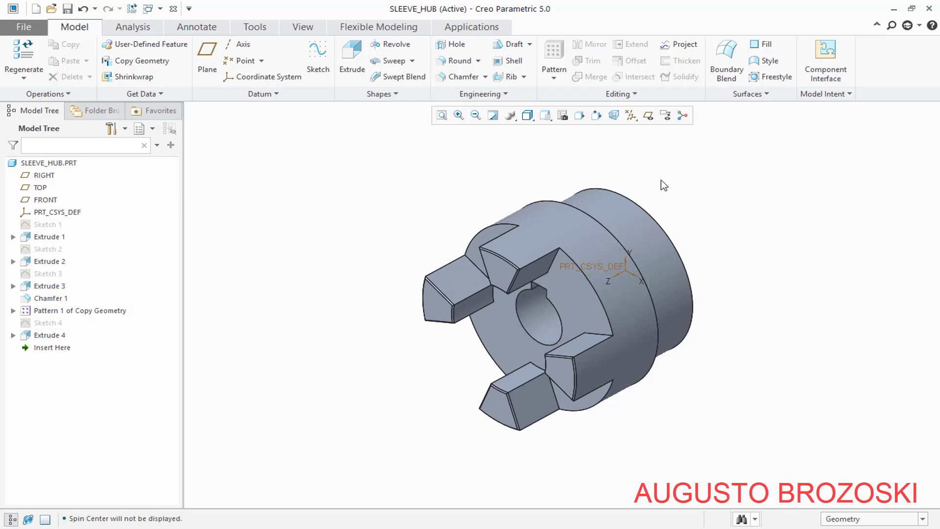
left_click(67, 9)
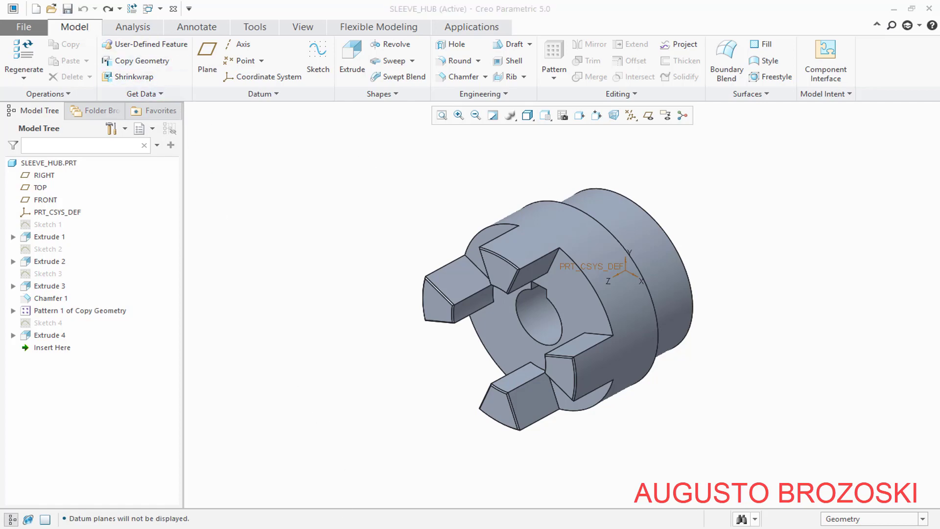
Check the hole details on the PDF drawing, then start a hole on the RIGHT datum plane with datum planes displayed
key("alt+Tab")
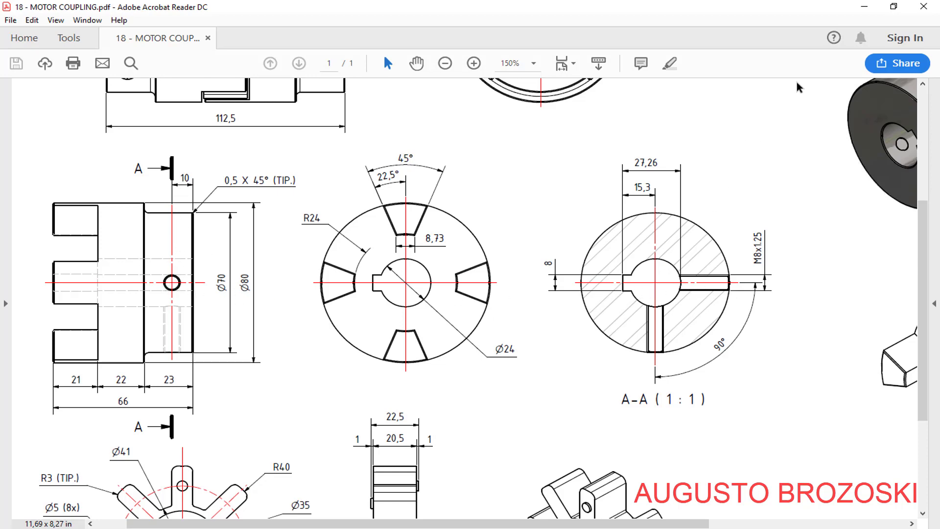
left_click(864, 6)
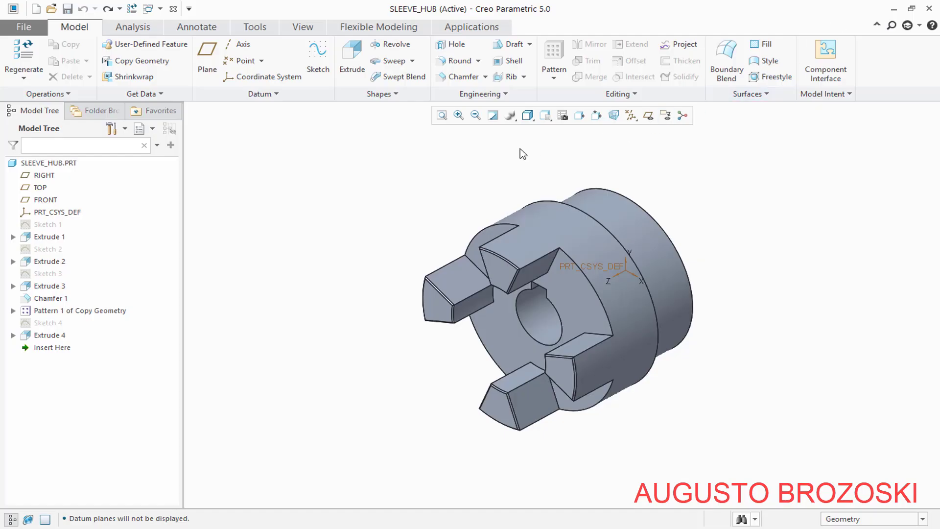
left_click(443, 45)
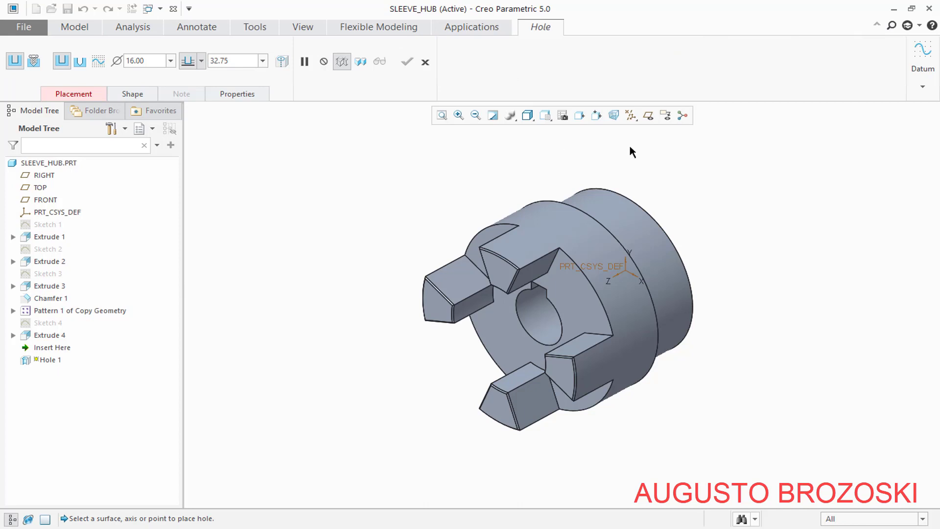
left_click(648, 116)
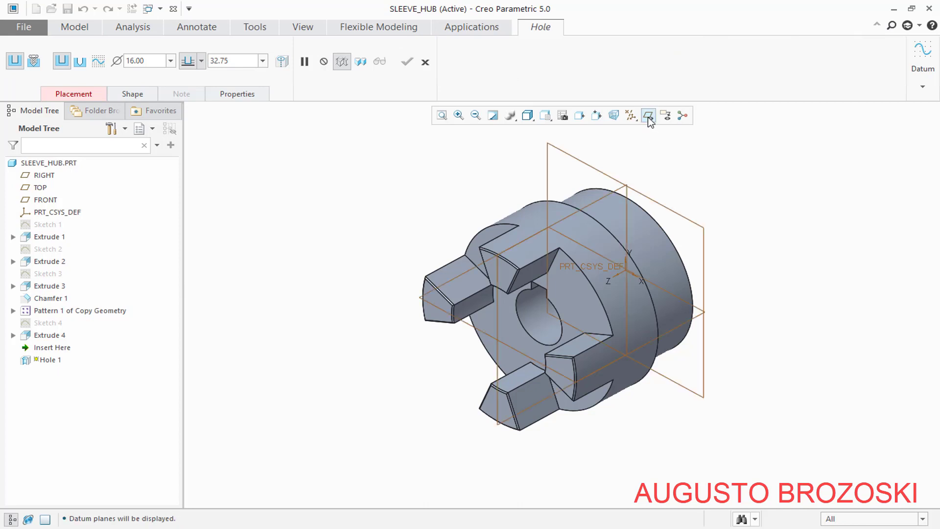
left_click(593, 204)
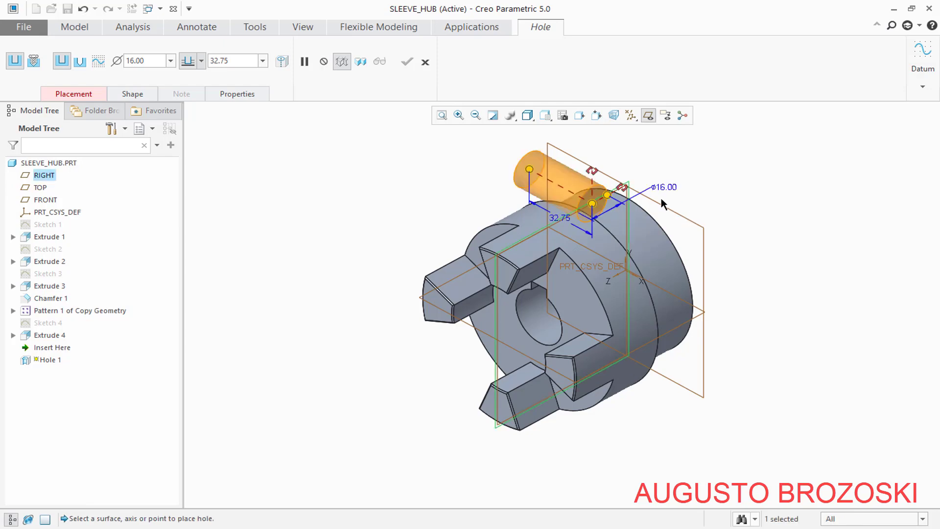
Position the hole on the narrow hub section, referenced about 13.4 mm from the FRONT plane and 9.1 mm from the TOP plane
left_click(545, 115)
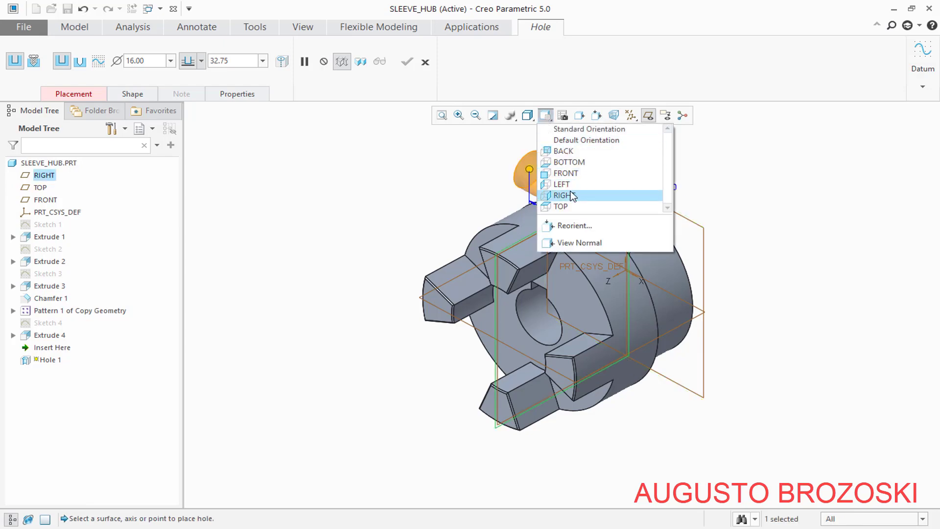
left_click(644, 200)
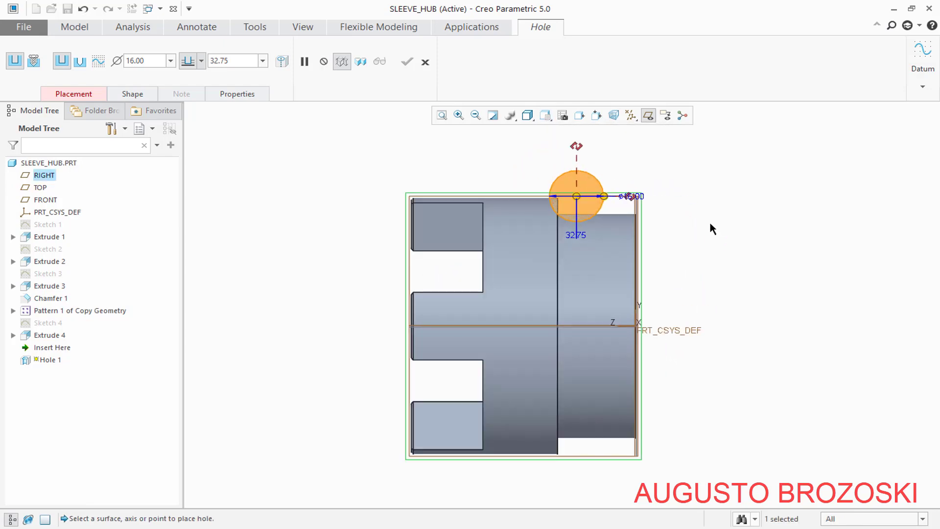
left_click_drag(577, 199, 592, 298)
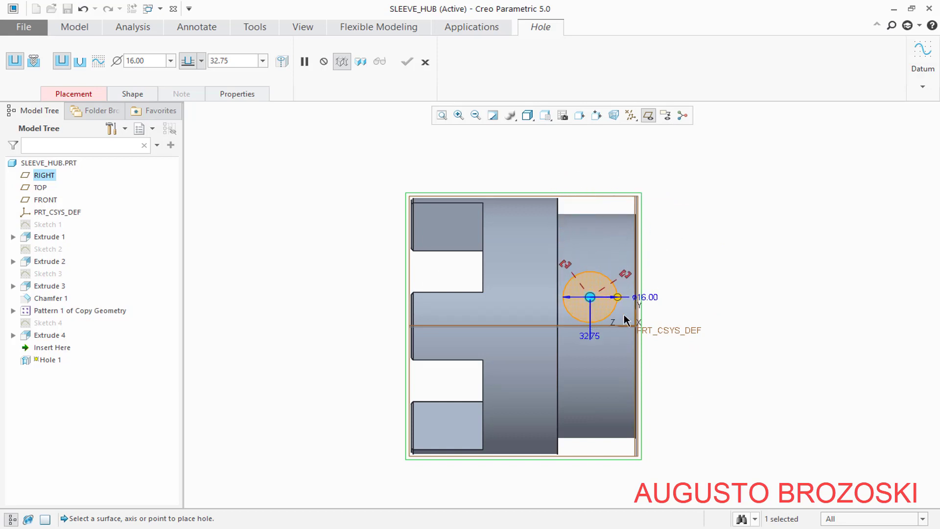
scroll(616, 327, "up", 5)
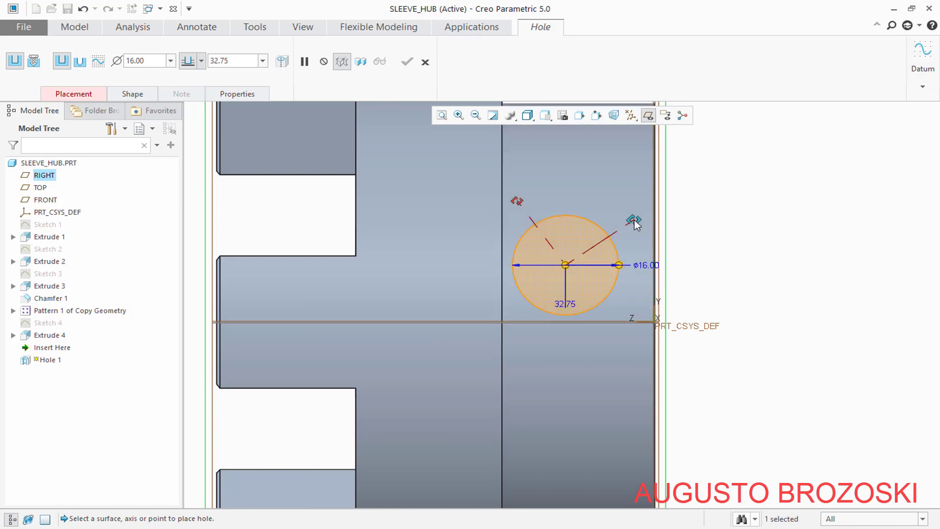
left_click_drag(635, 223, 657, 247)
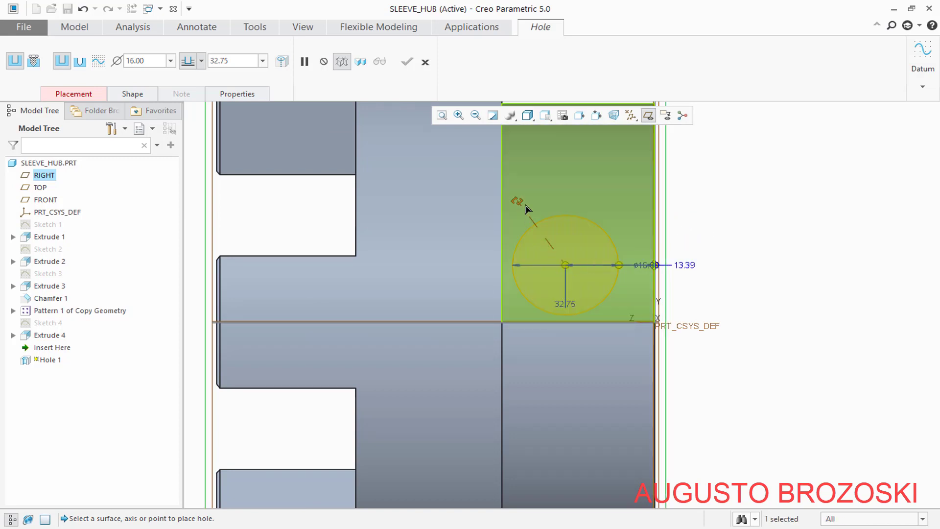
left_click_drag(518, 204, 530, 323)
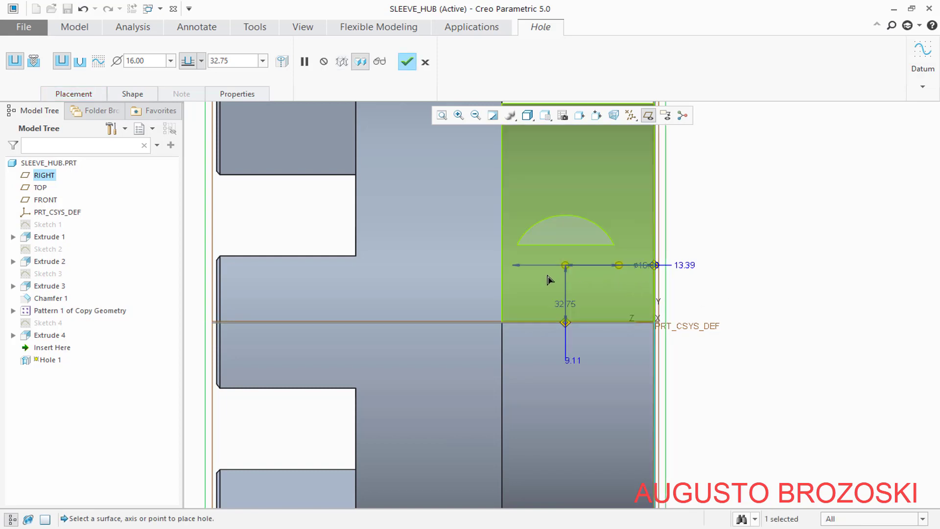
Align the hole with the TOP plane and set its offset from the FRONT plane to 10
left_click(78, 93)
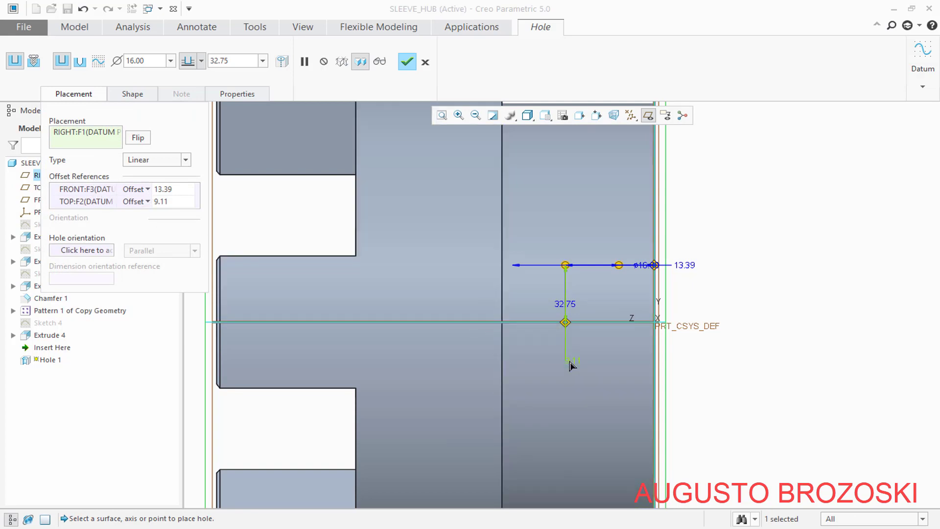
left_click(146, 201)
left_click(146, 202)
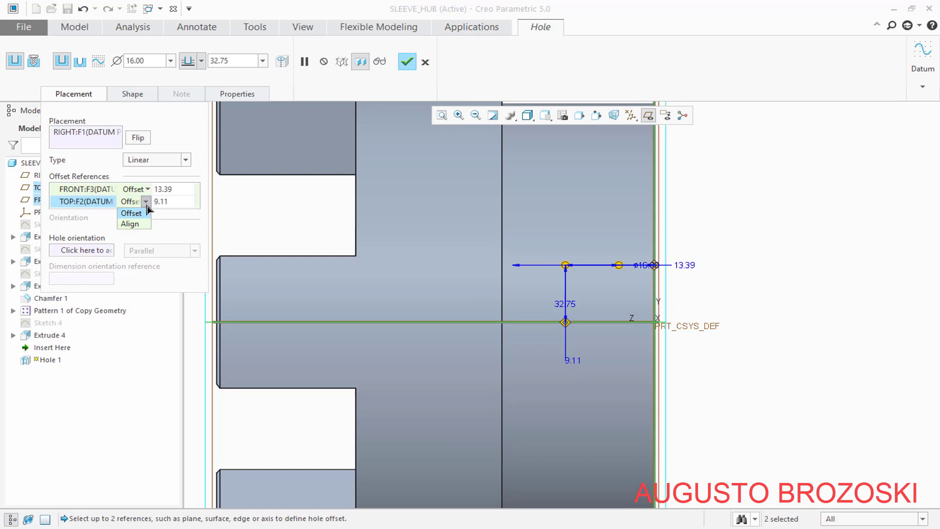
left_click(129, 224)
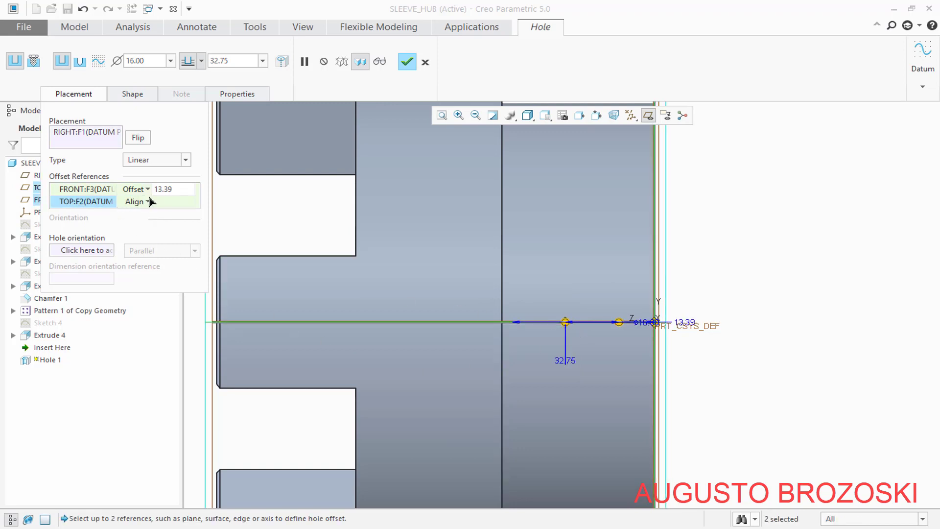
left_click(178, 192)
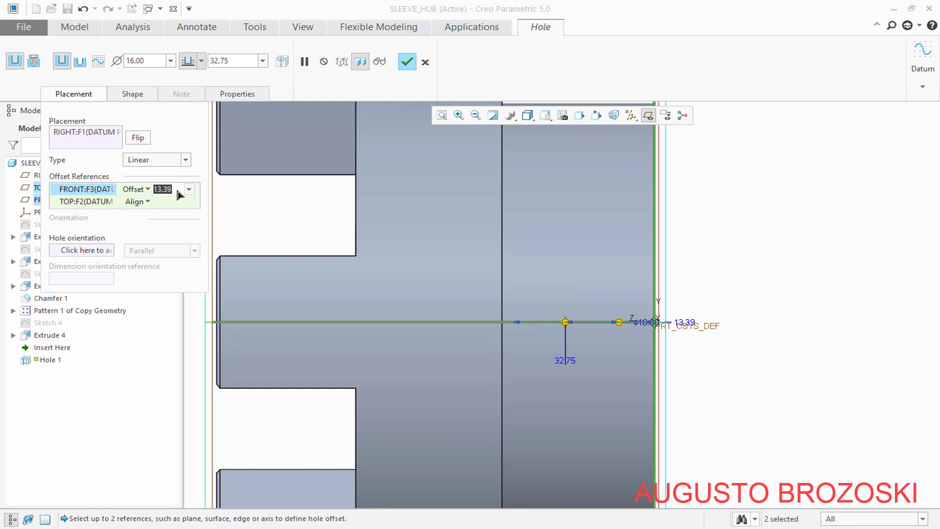
type("10")
key("Return")
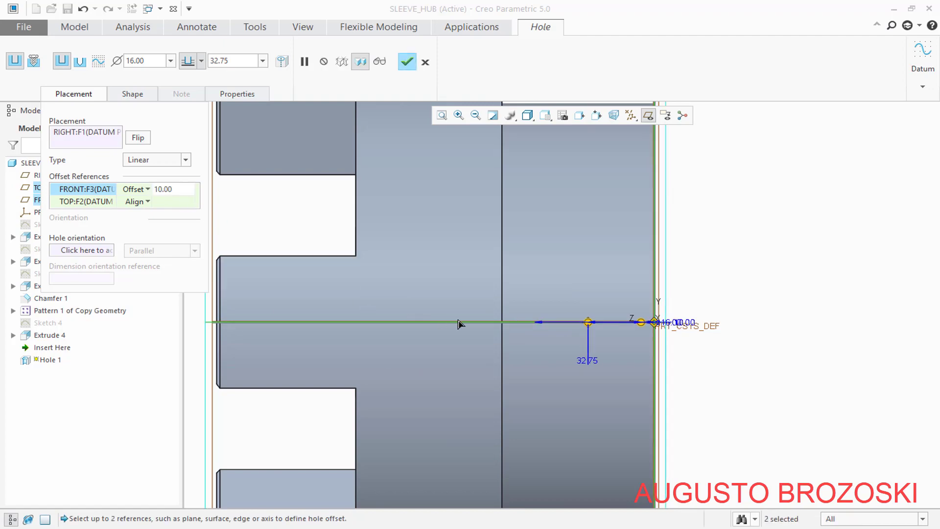
Reverse the hole's direction by pulling its depth out through the other side of the hub, about 56.1 mm deep
key("ctrl+d")
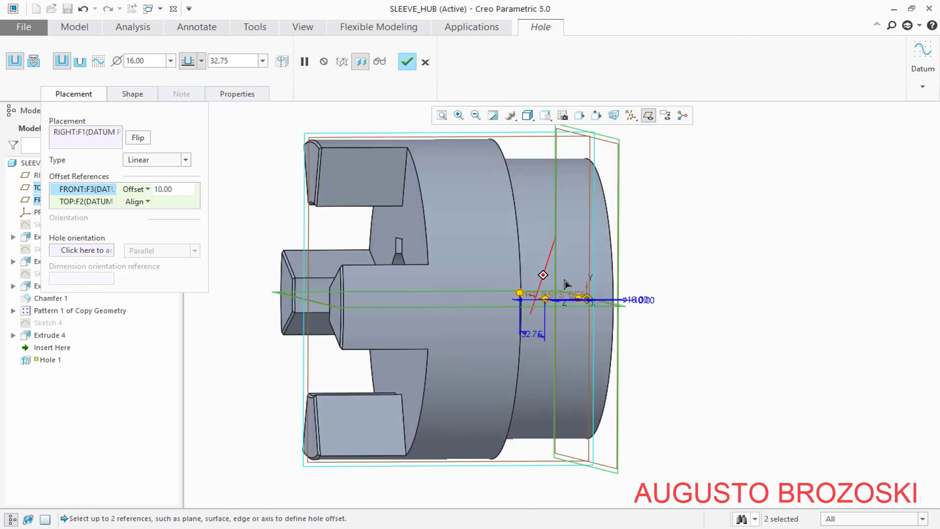
scroll(549, 232, "up", 2)
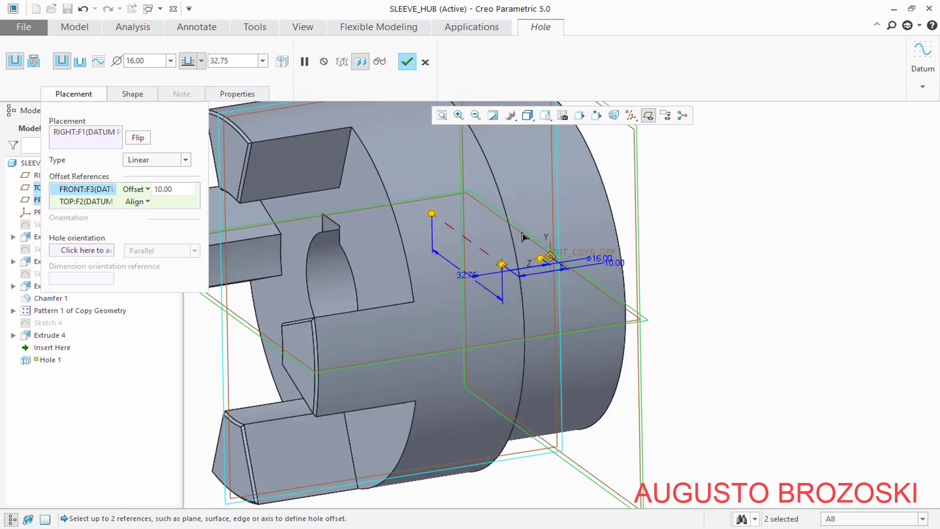
scroll(508, 237, "down", 2)
middle_click_drag(495, 245, 422, 216)
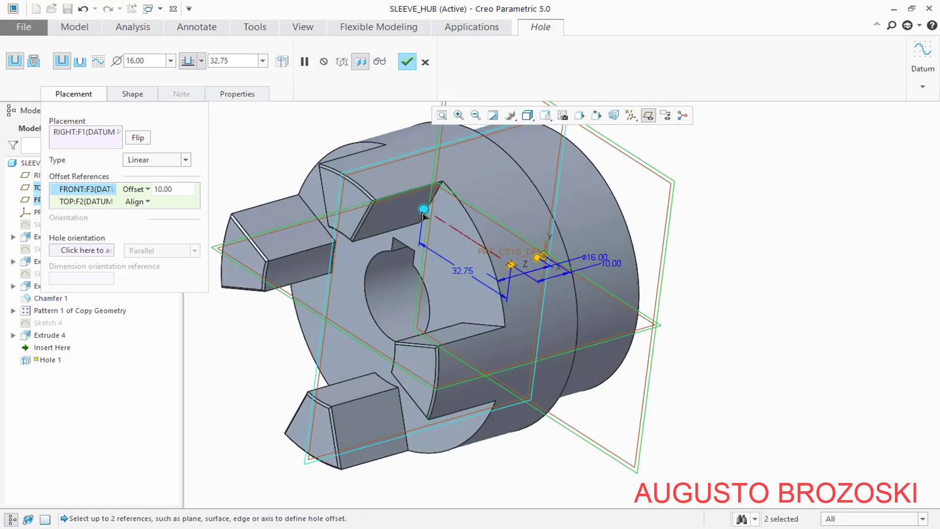
left_click_drag(424, 210, 661, 360)
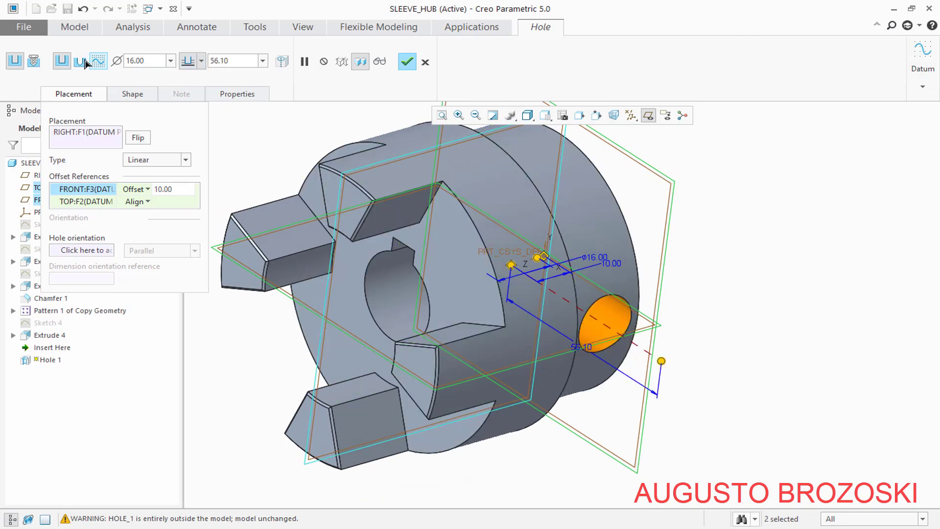
Make it a standard ISO M8x1.25 tapped hole that drills up to the next surface
left_click(34, 62)
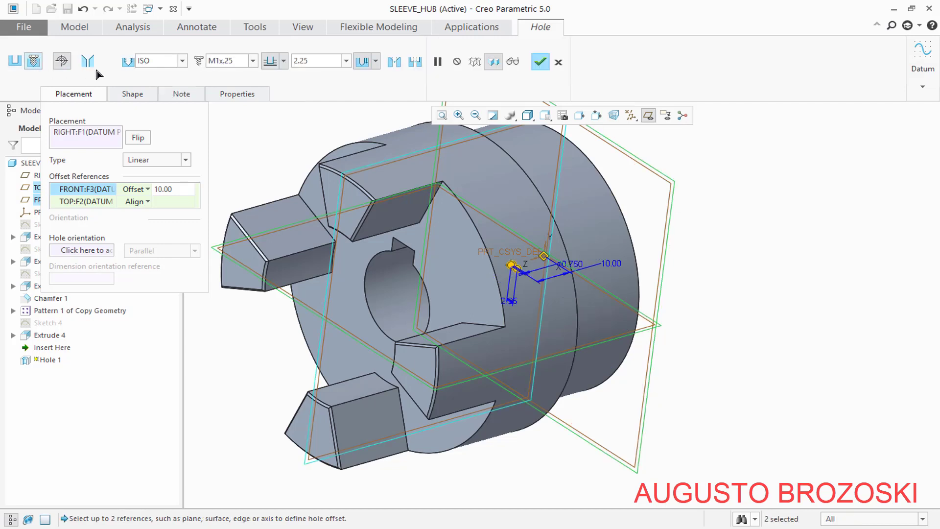
left_click(252, 61)
scroll(228, 242, "down", 4)
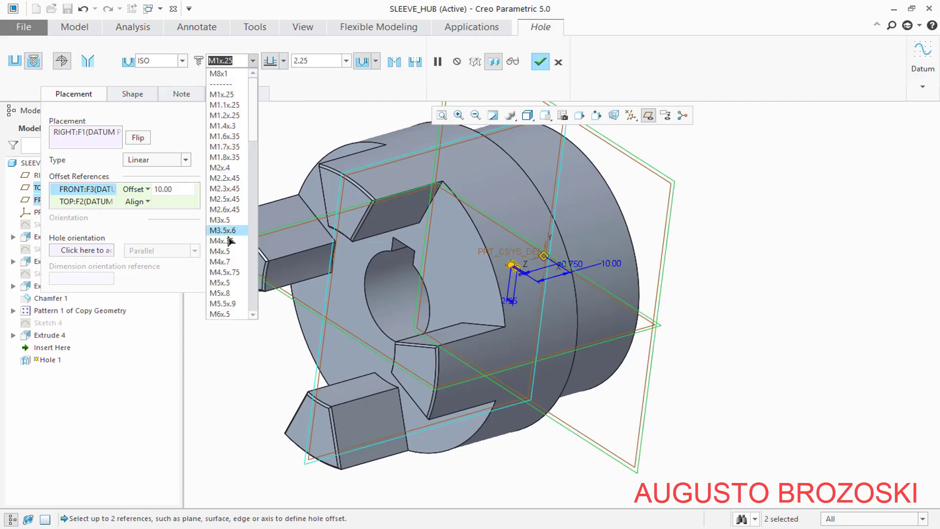
left_click(229, 271)
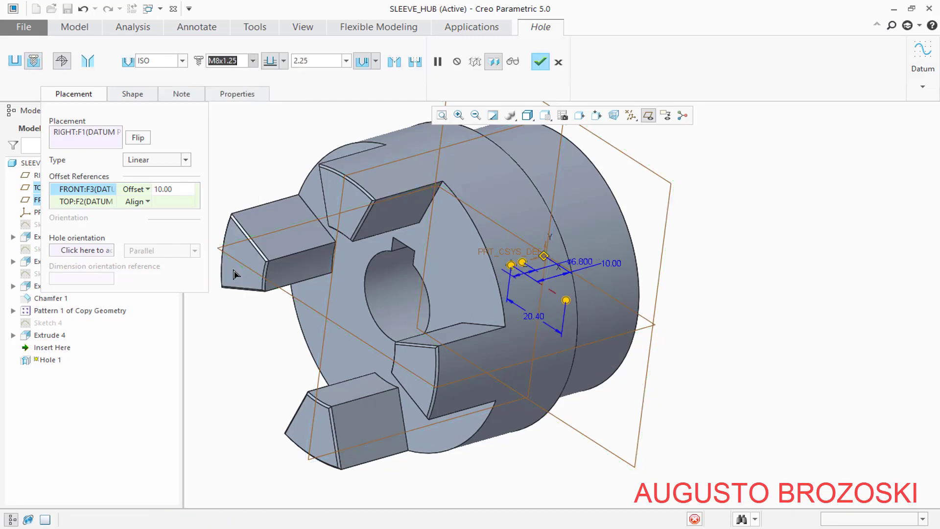
left_click(284, 62)
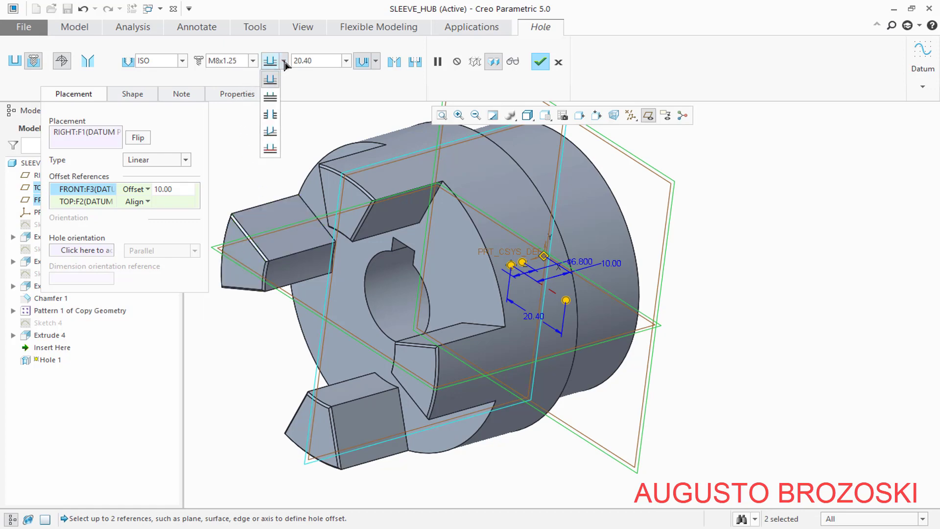
left_click(271, 98)
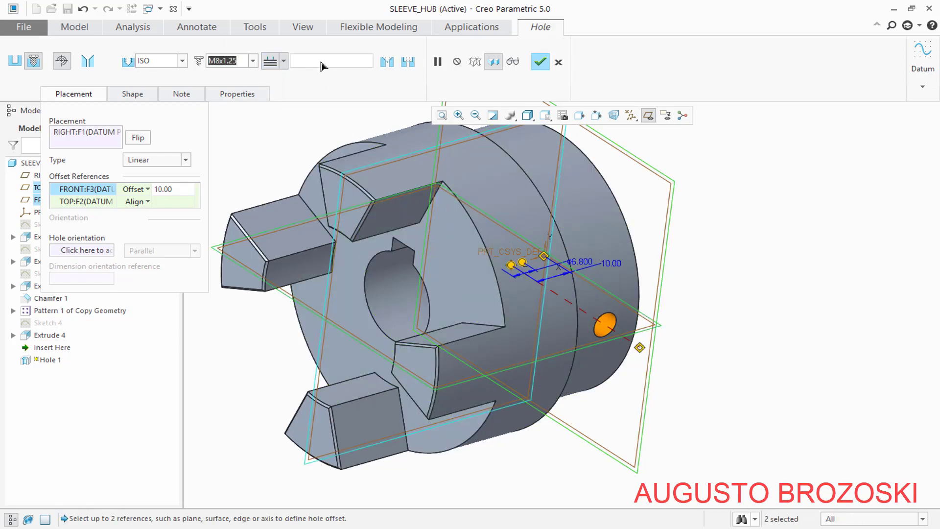
Set the hole's variable thread depth to 37 after checking the PDF drawing, and complete the hole
left_click(138, 96)
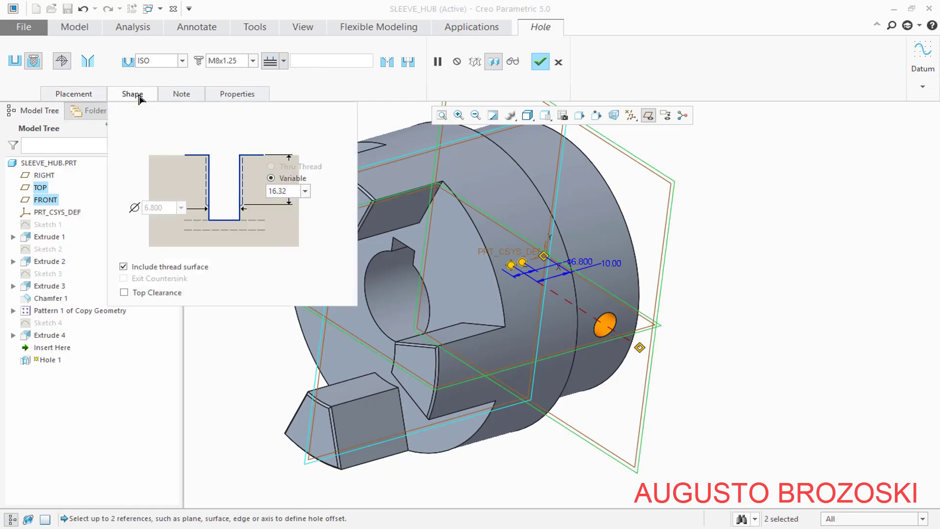
left_click(292, 199)
left_click(354, 514)
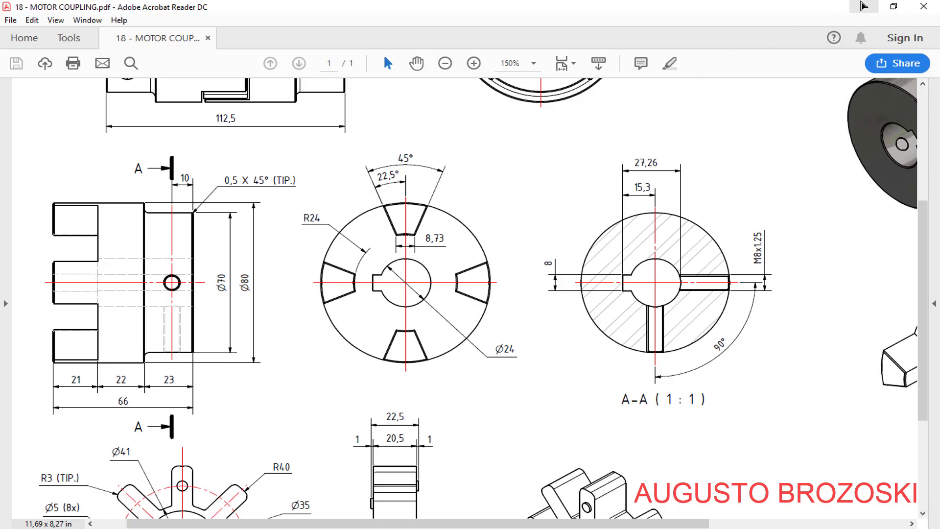
key("alt+Tab")
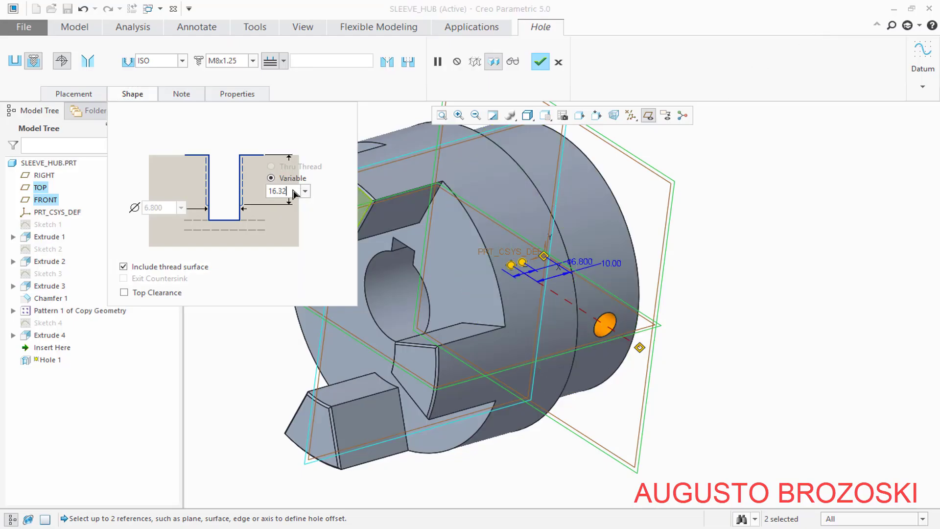
left_click(294, 194)
type("37")
key("Return")
left_click(148, 98)
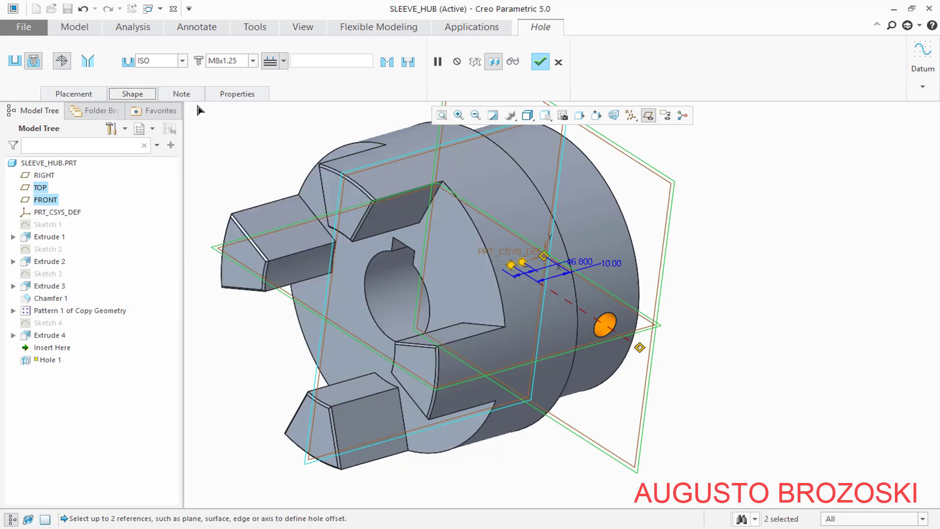
left_click(540, 63)
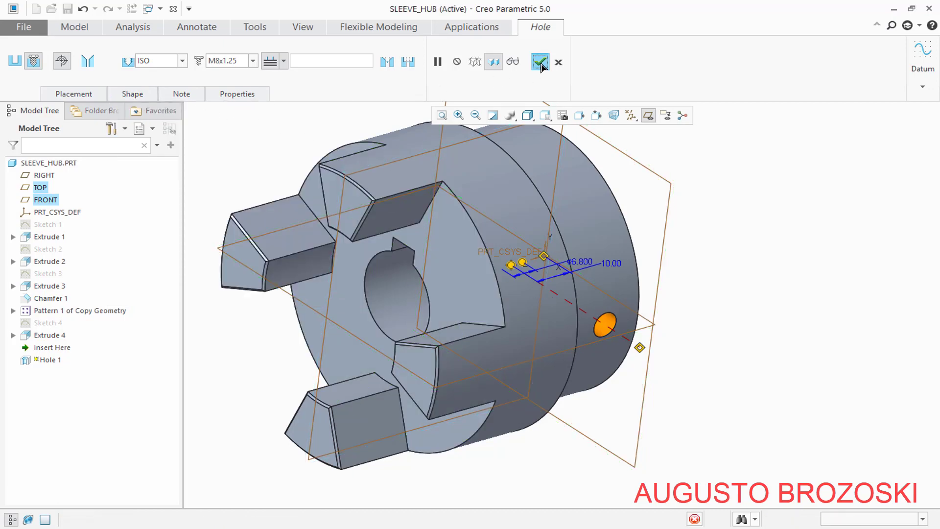
scroll(645, 324, "up", 3)
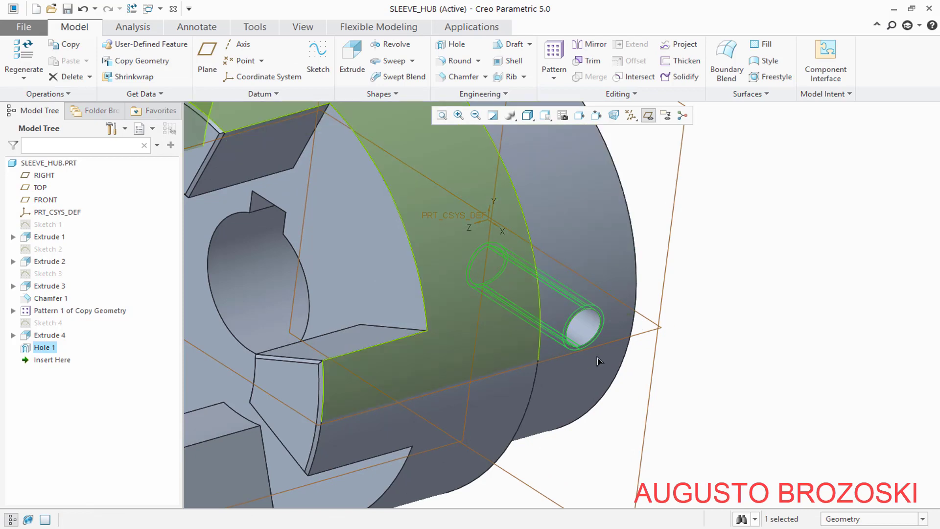
scroll(667, 319, "down", 3)
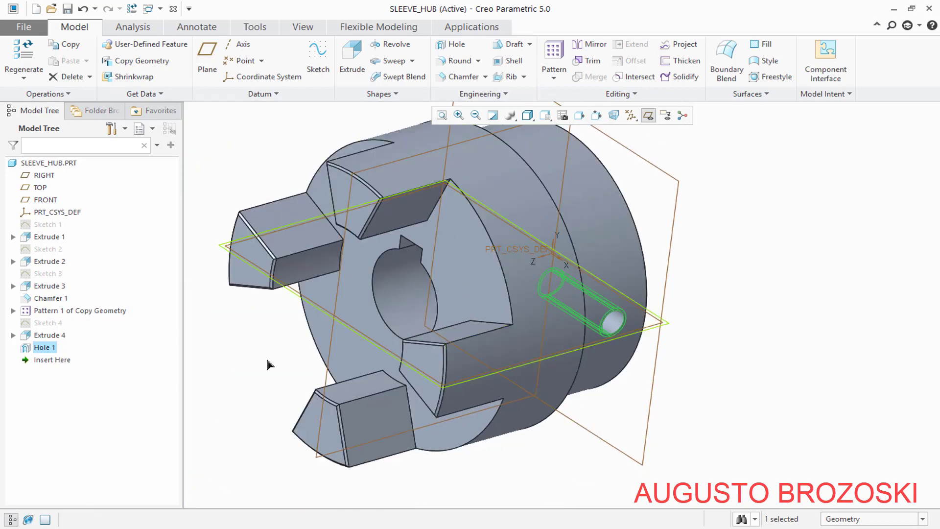
Pattern the threaded hole around the coordinate system's Z axis with 2 members
left_click(545, 62)
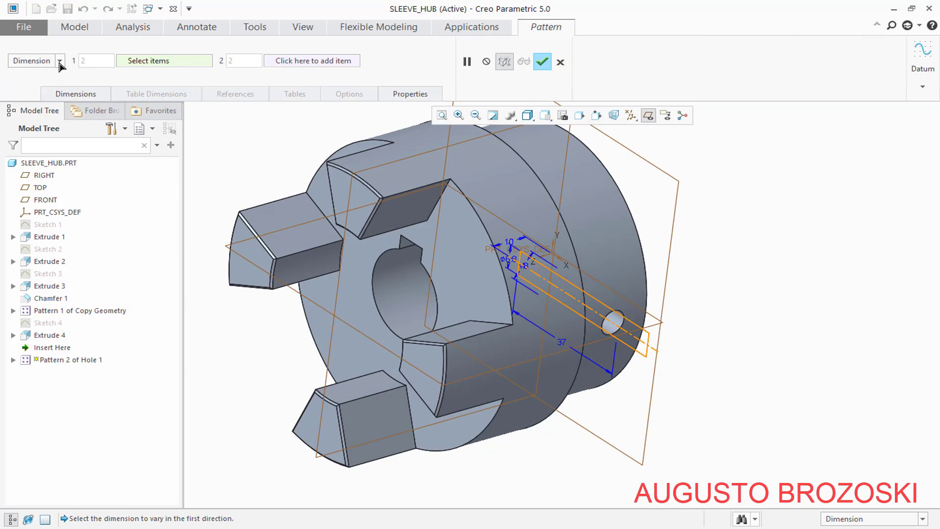
left_click(60, 61)
left_click(19, 95)
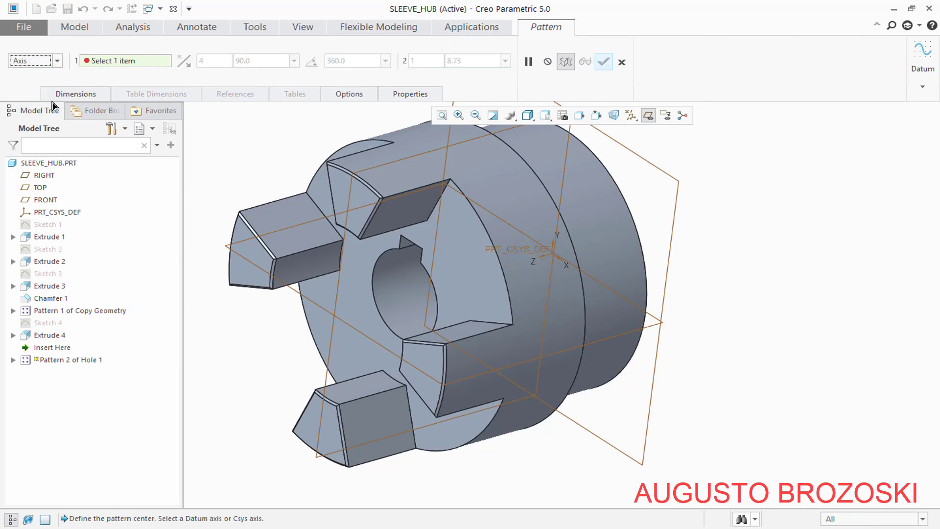
scroll(541, 295, "up", 2)
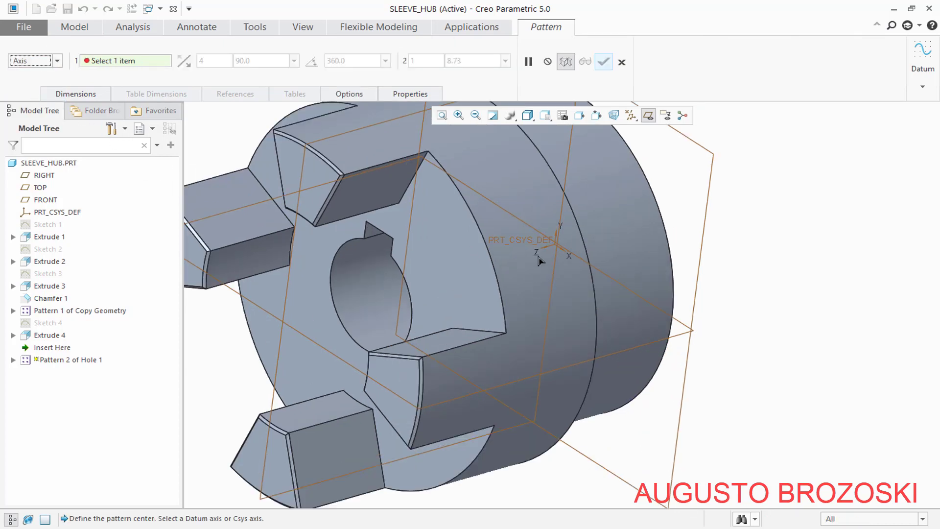
left_click(539, 254)
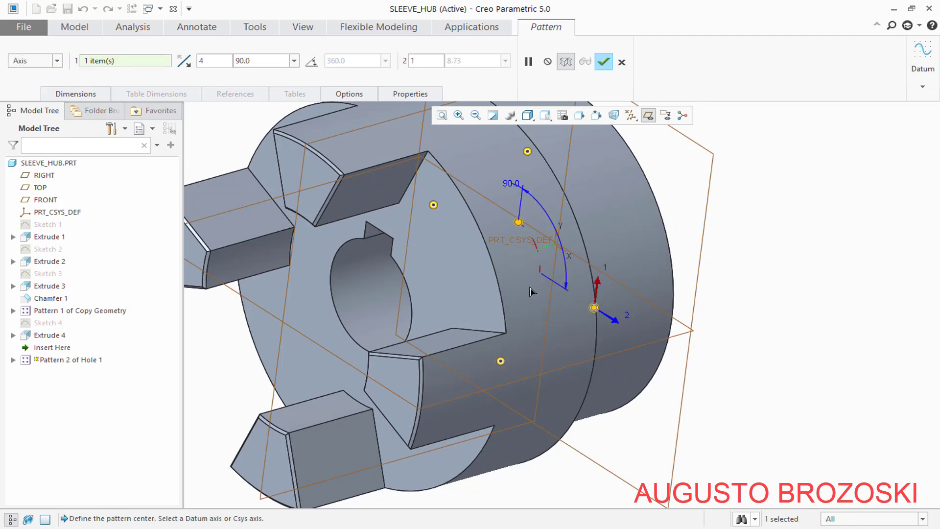
scroll(522, 318, "down", 3)
scroll(515, 300, "down", 1)
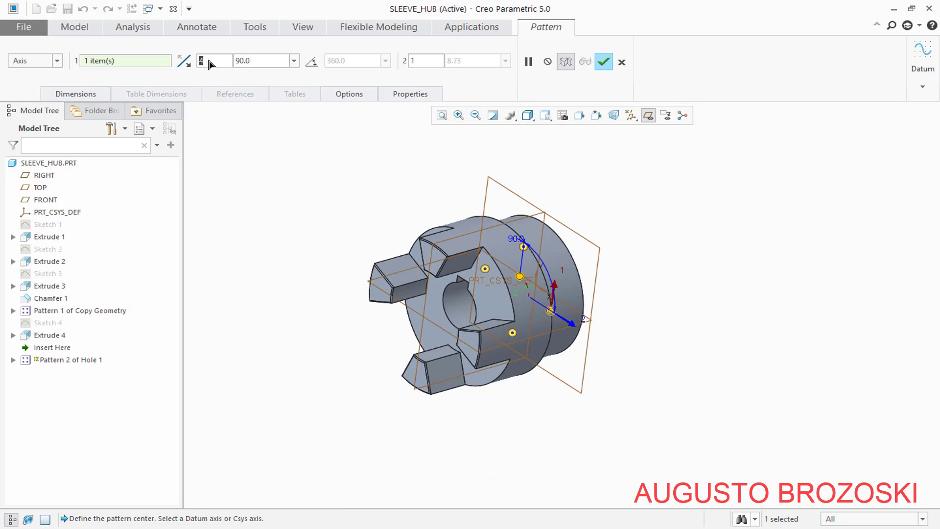
type("2")
key("Tab")
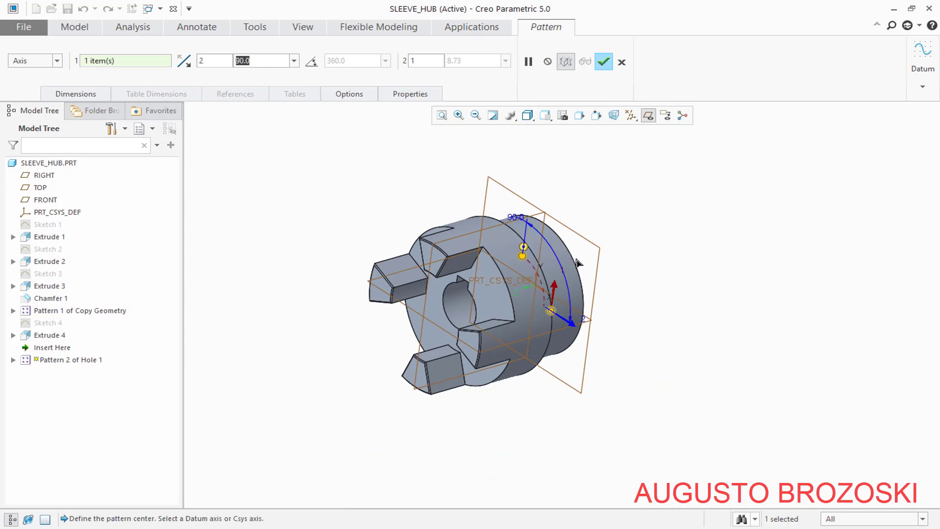
Reverse the angular direction of the hole pattern and complete it
middle_click_drag(577, 263, 549, 288)
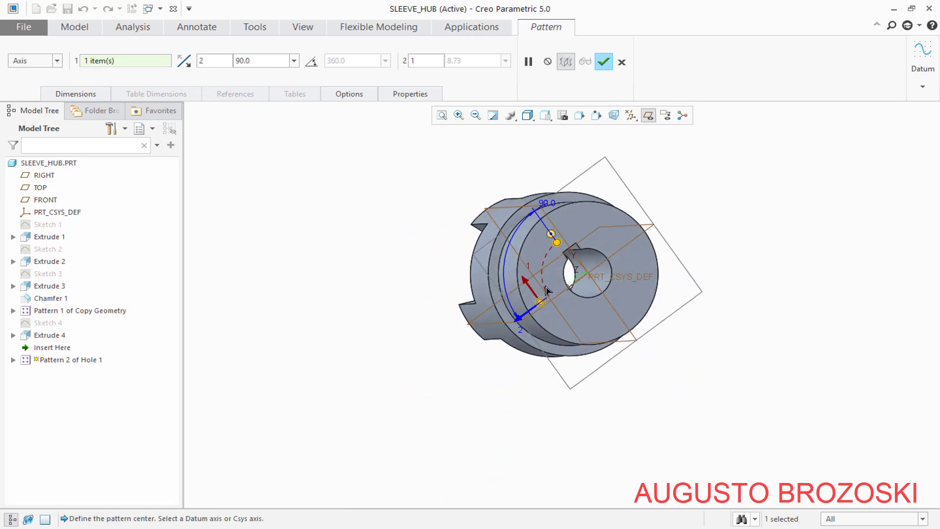
scroll(546, 290, "up", 1)
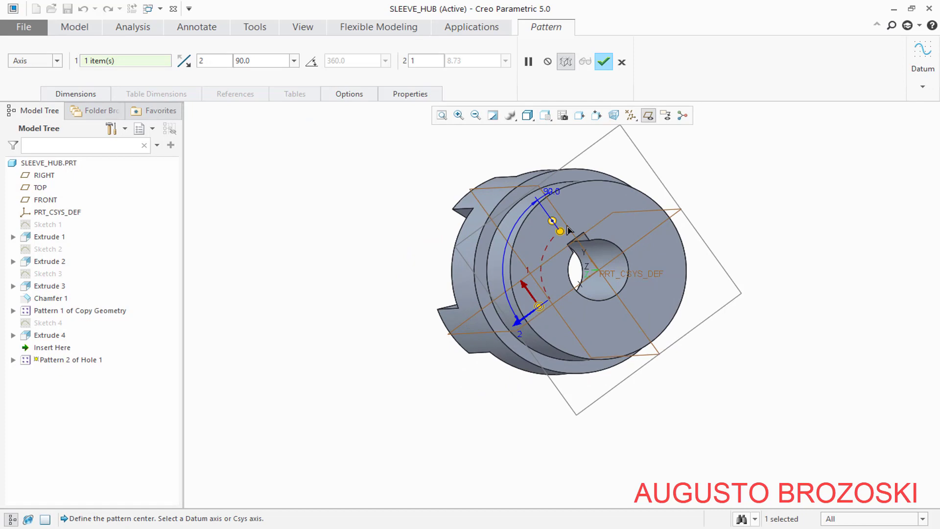
mouse_move(556, 245)
middle_mouse_down()
mouse_move(524, 255)
mouse_move(560, 245)
middle_mouse_up()
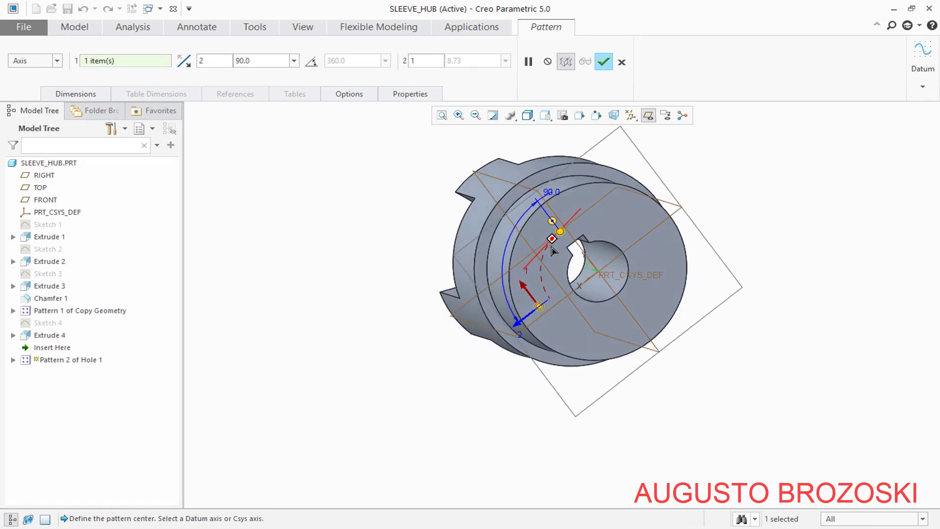
left_click(185, 61)
scroll(615, 325, "up", 2)
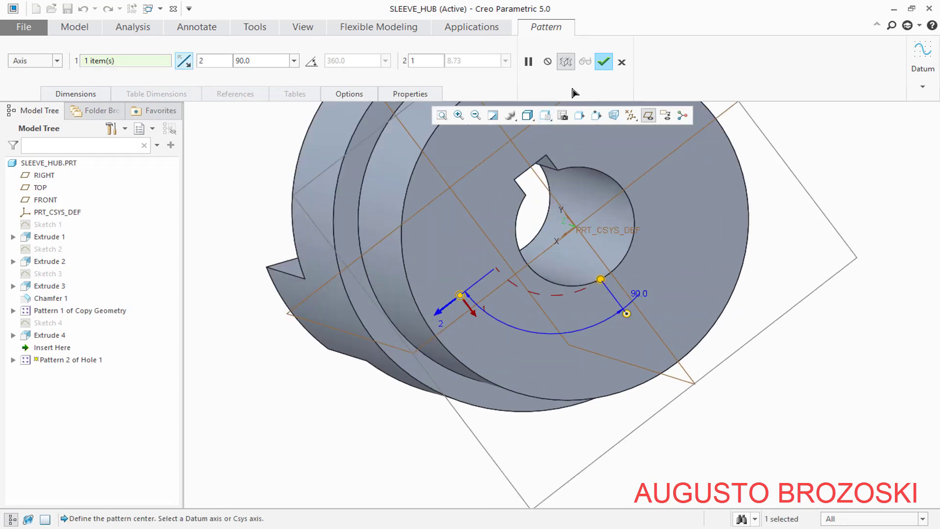
left_click(602, 63)
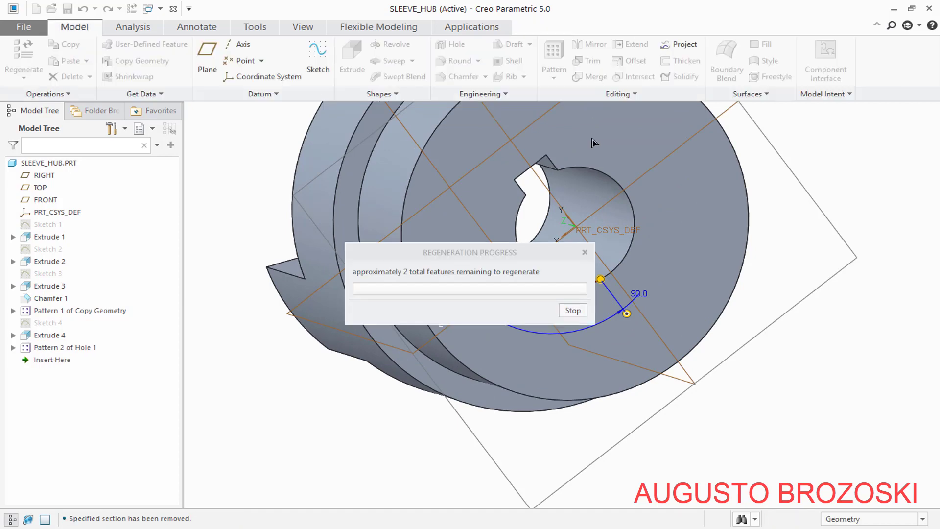
Hide the datum planes and coordinate systems, and save the part in its default orientation
middle_click_drag(541, 264, 556, 236)
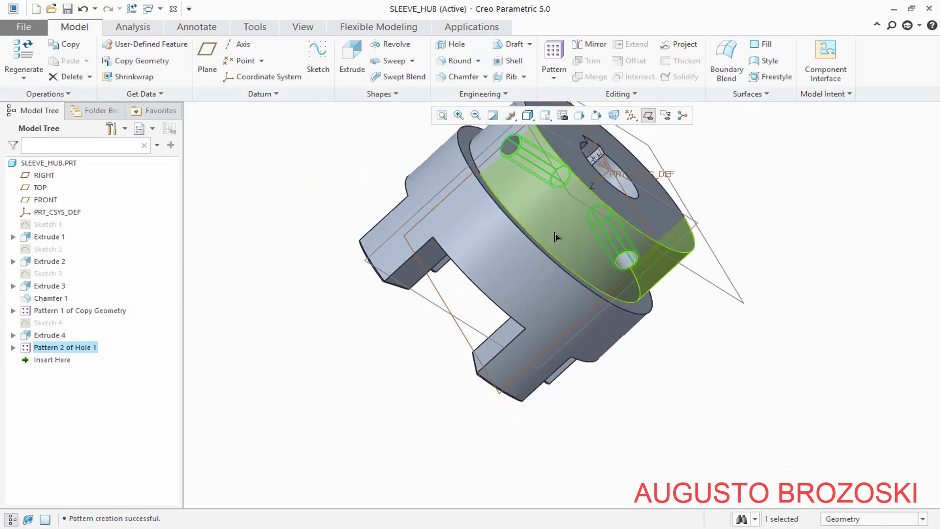
left_click(545, 115)
left_click(558, 129)
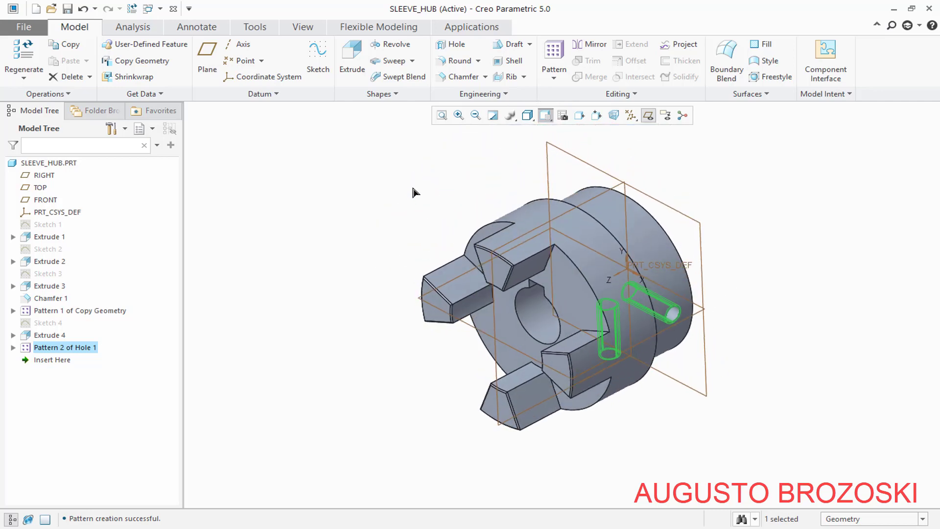
left_click(420, 189)
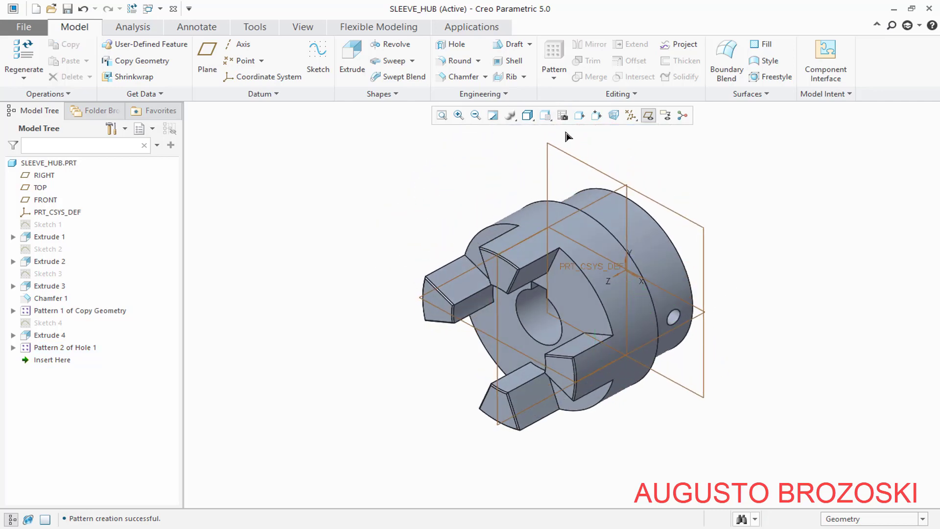
left_click(648, 115)
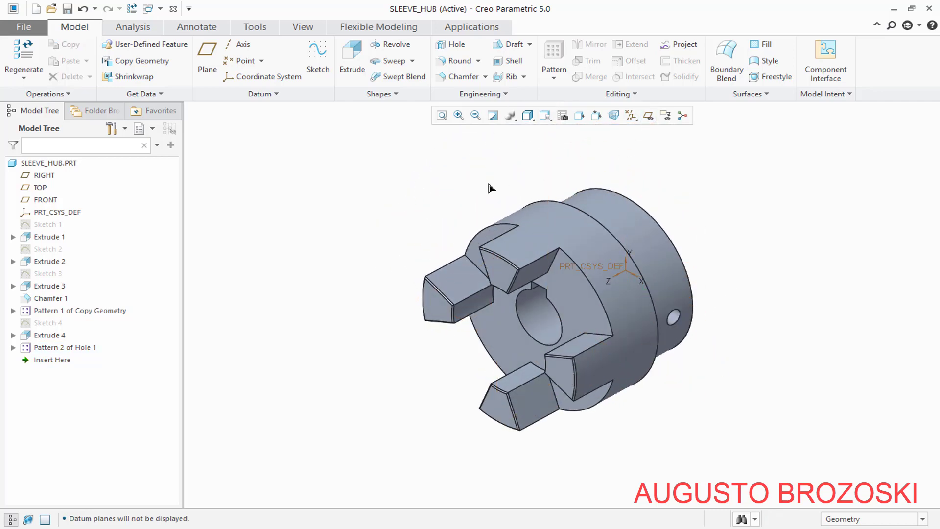
left_click(630, 115)
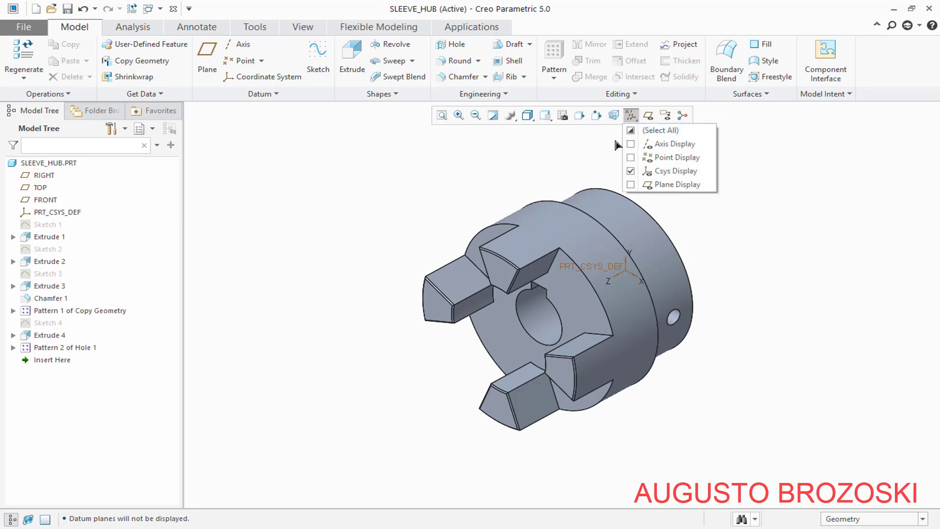
left_click(625, 171)
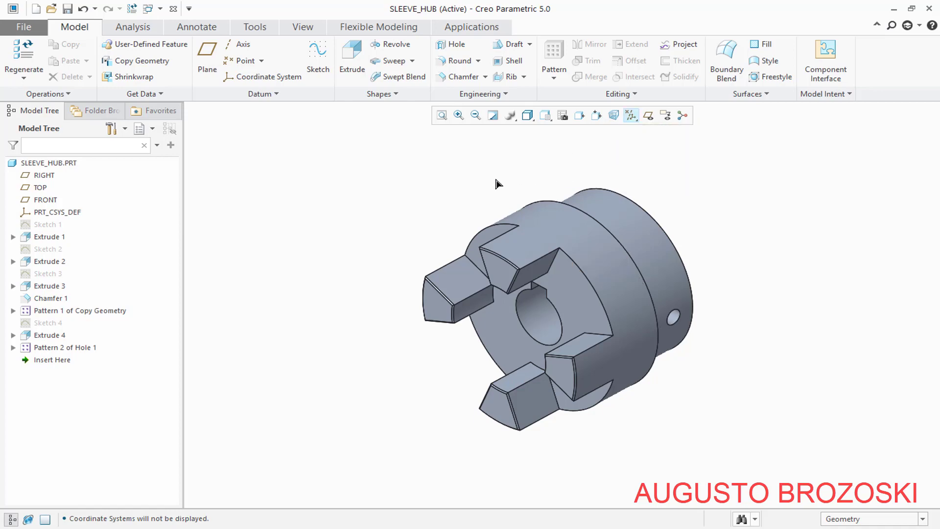
left_click(68, 9)
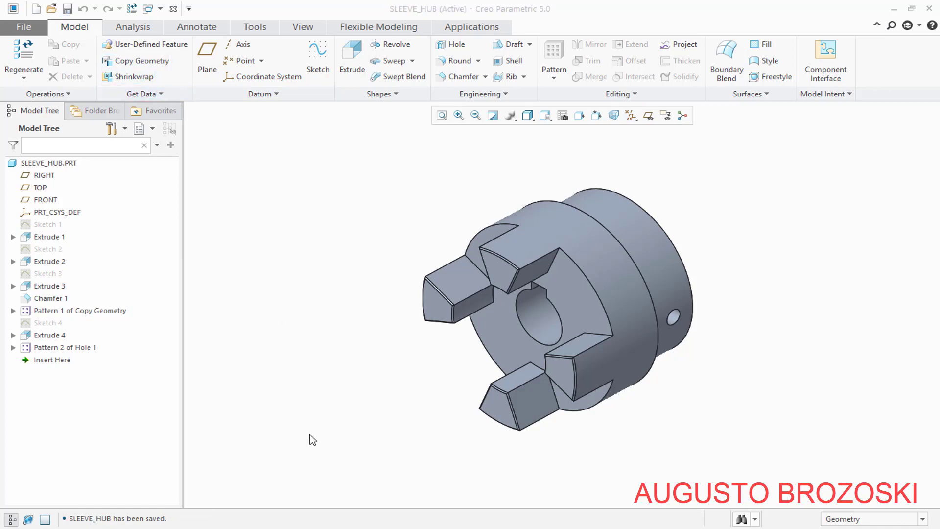
Check the chamfer callout in the PDF drawing and add a 0.50 D x D chamfer to the hub's rear outer edge and its shoulder edge
key("alt+Tab")
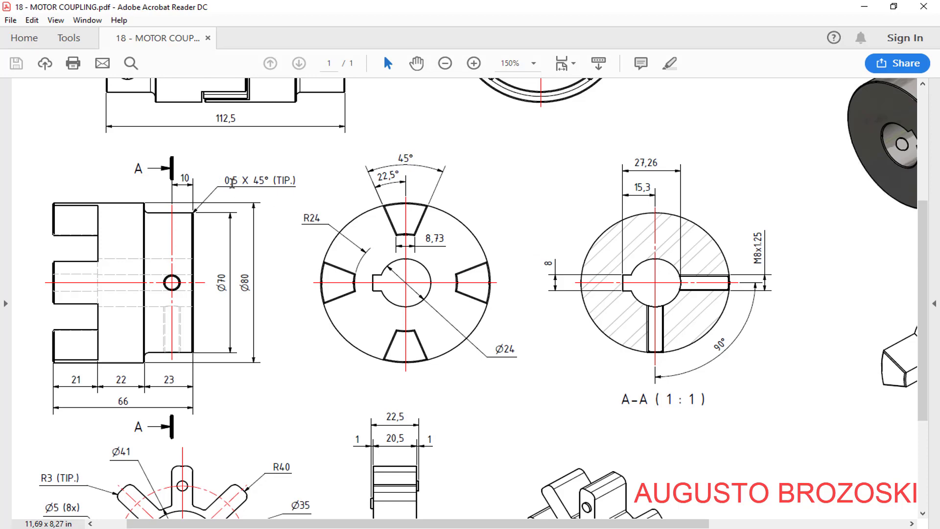
left_click(864, 6)
left_click(462, 77)
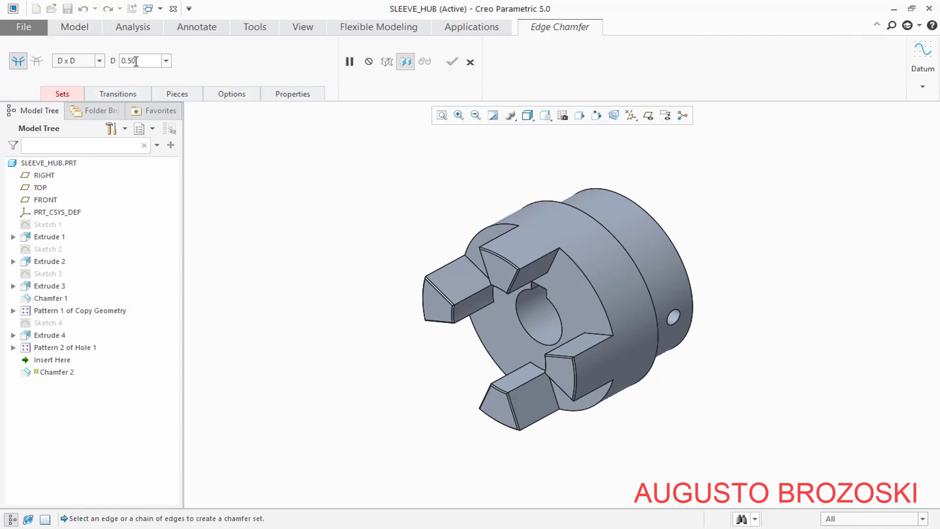
scroll(710, 230, "down", 5)
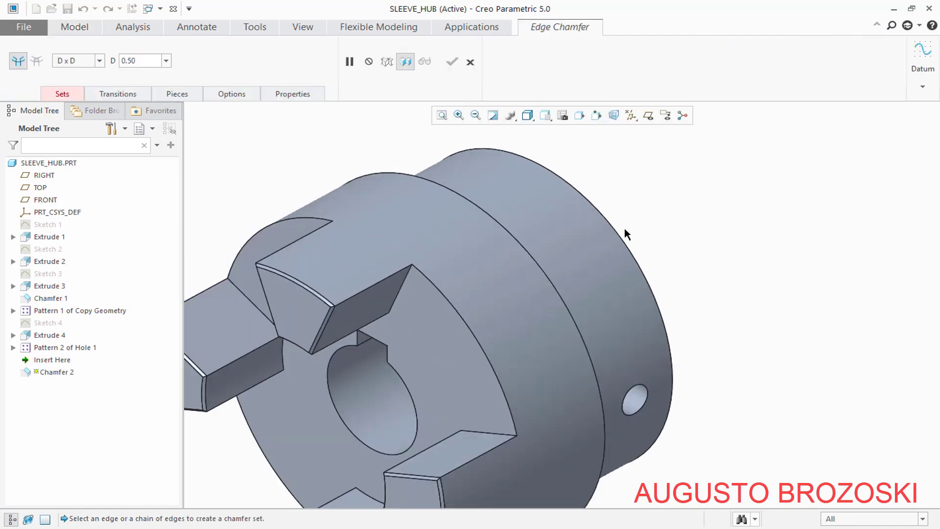
left_click(616, 234)
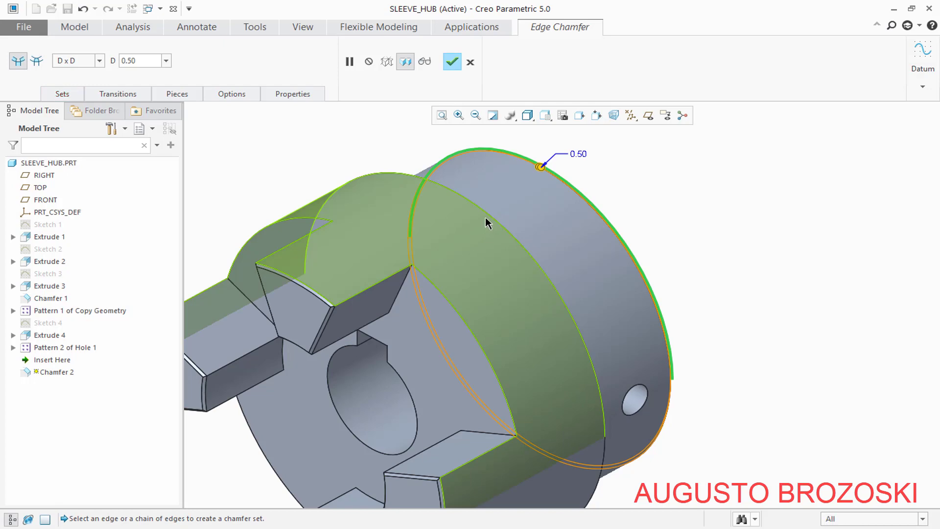
left_click(495, 222)
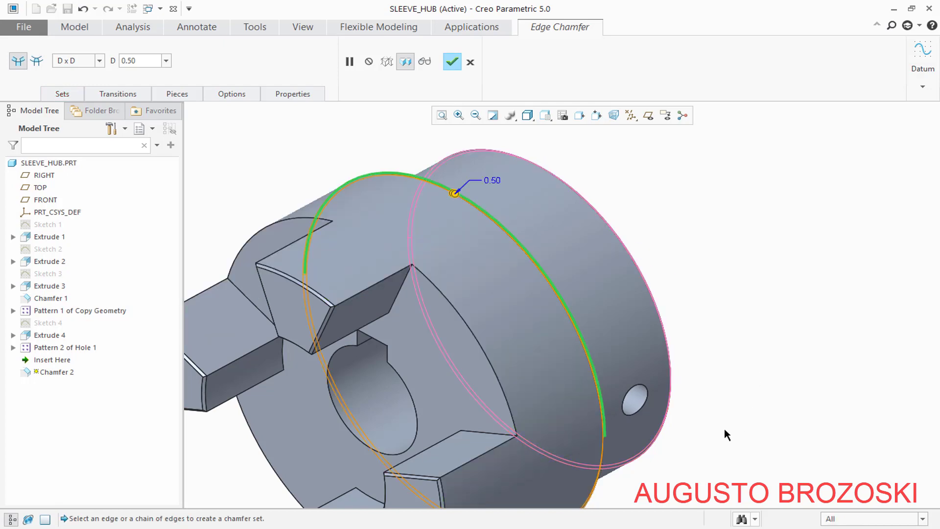
Add the outer edges of both radial holes to the 0.50 edge chamfer set and complete the chamfer feature
scroll(671, 426, "down", 3)
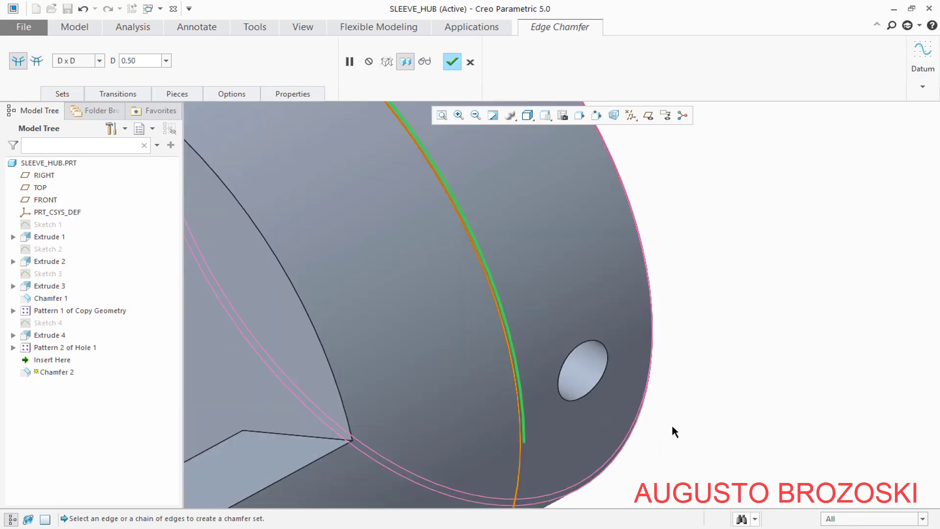
left_click(608, 360)
scroll(636, 338, "up", 5)
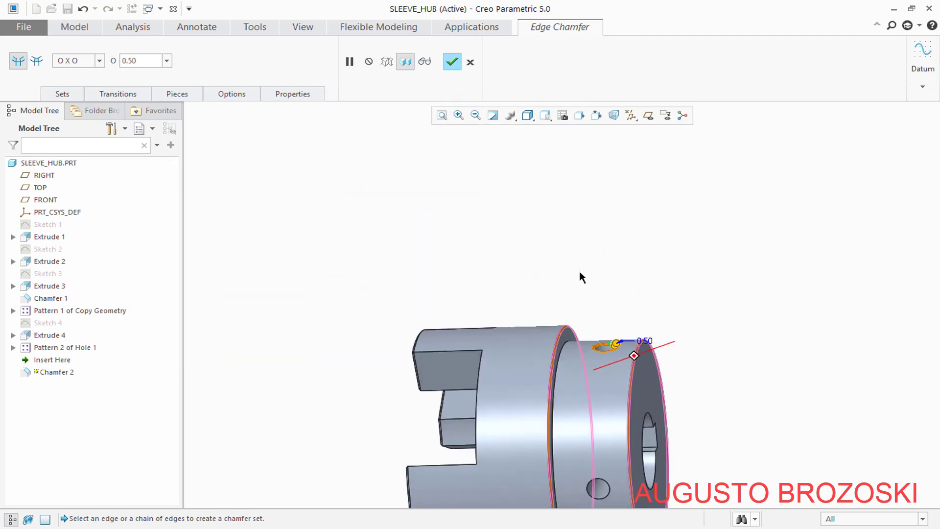
scroll(611, 455, "down", 6)
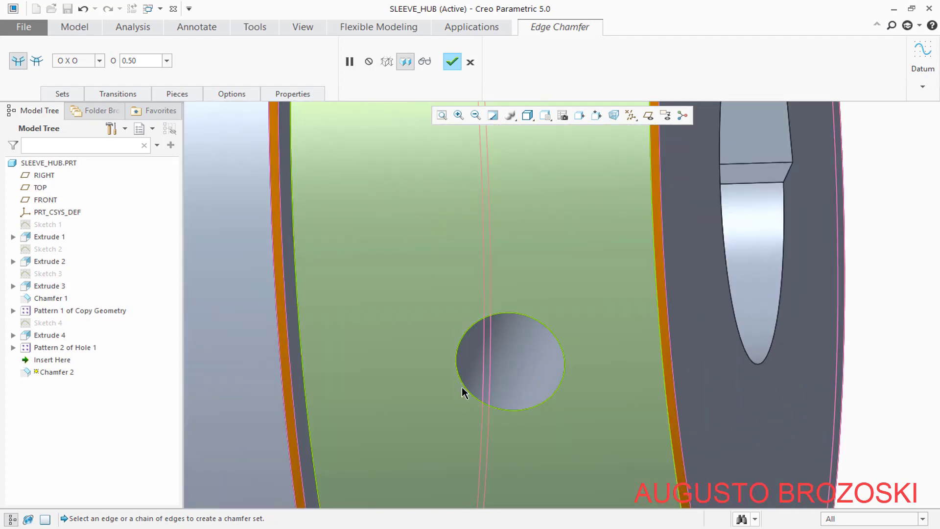
left_click(464, 390)
scroll(495, 347, "up", 5)
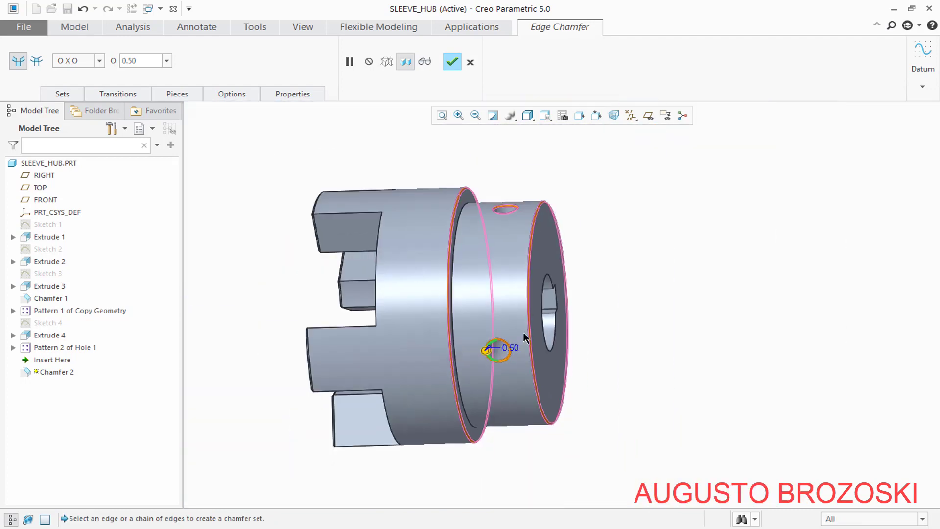
left_click(549, 119)
left_click(554, 127)
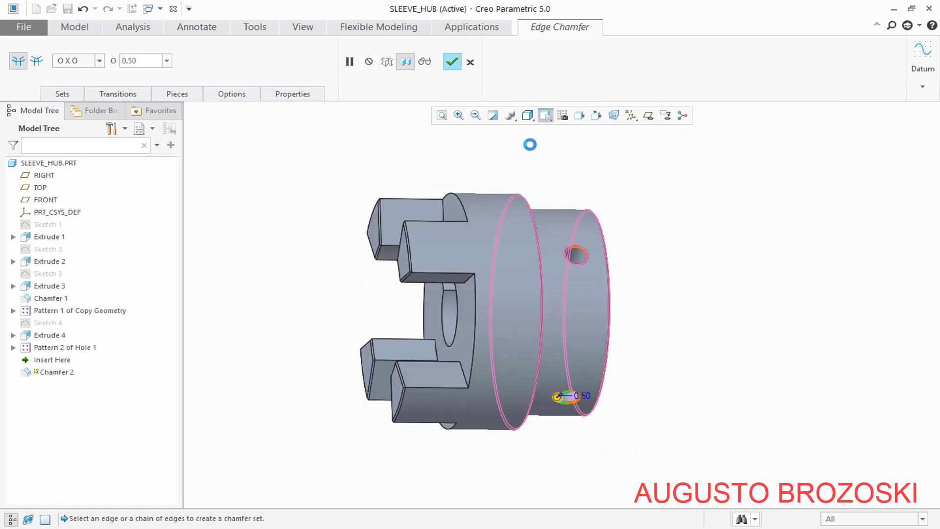
left_click(452, 62)
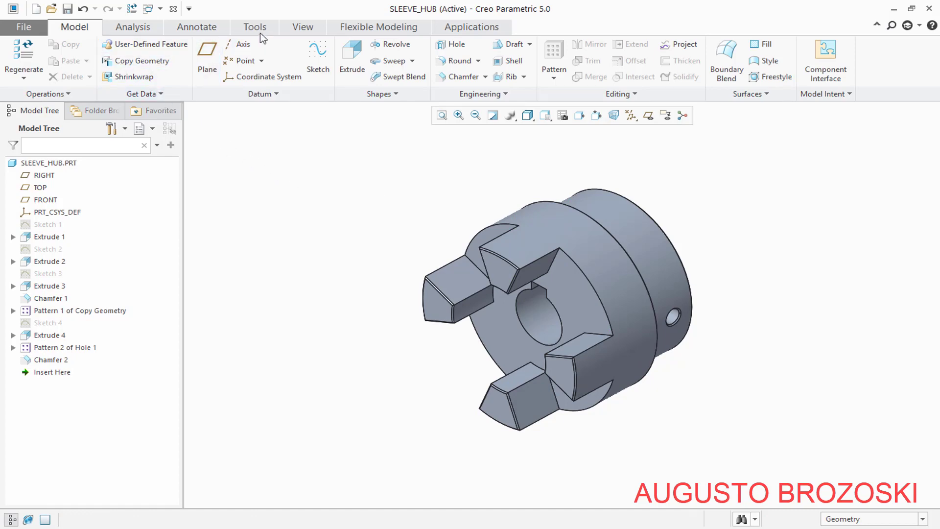
Apply the first gold-coloured appearance from the std-metals.dmt library to the whole SLEEVE_HUB part
left_click(295, 27)
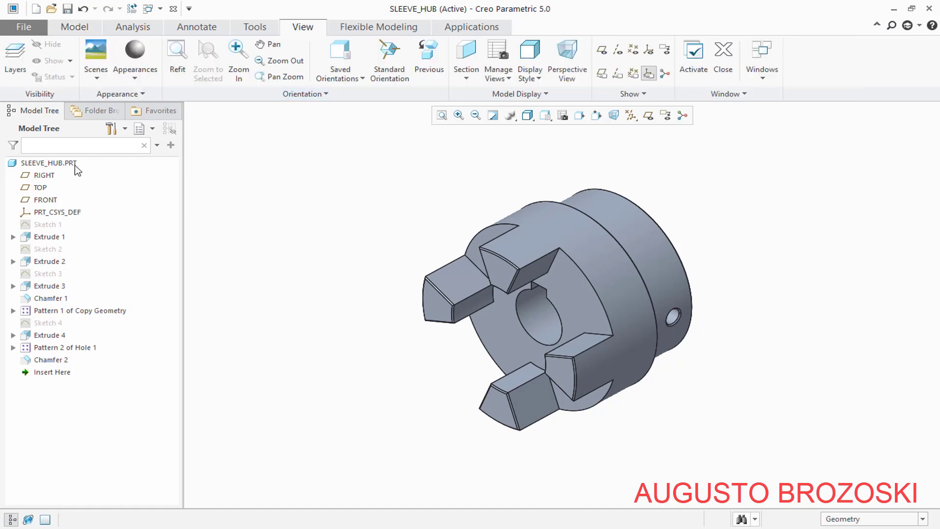
left_click(51, 164)
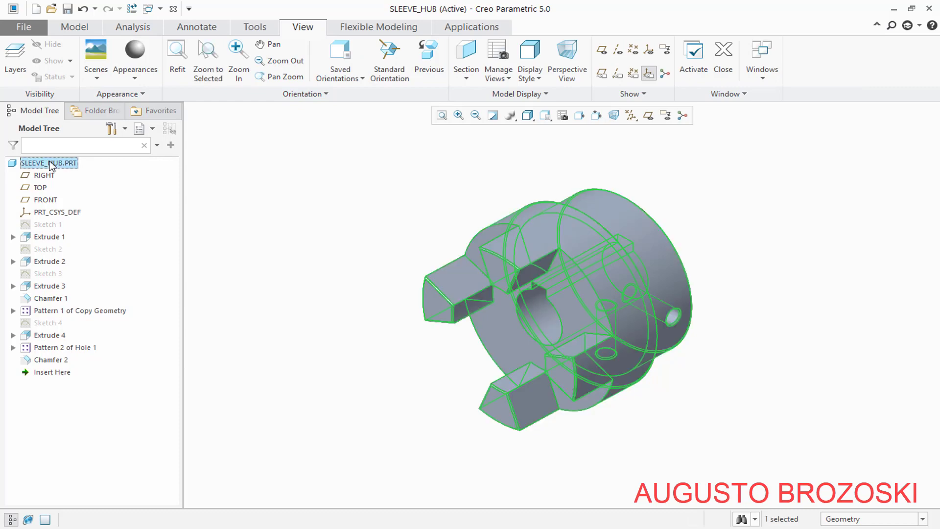
left_click(136, 73)
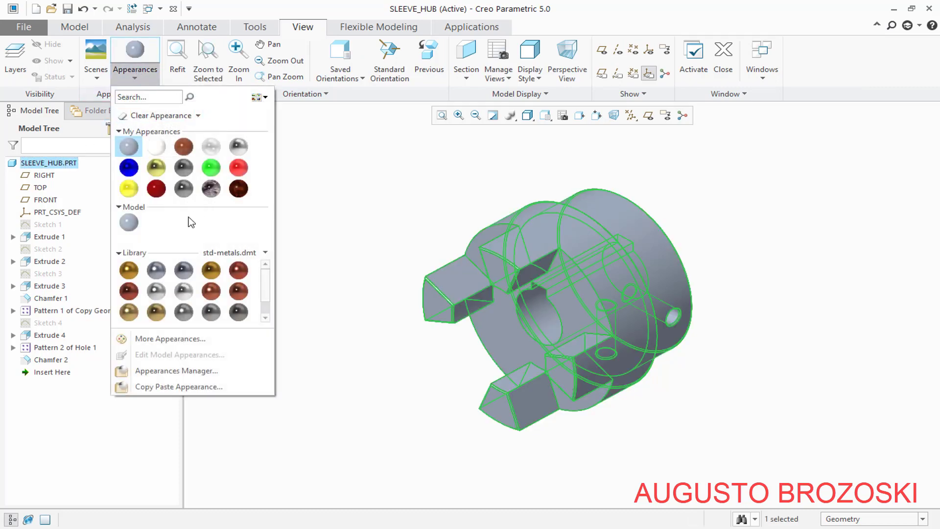
left_click(130, 270)
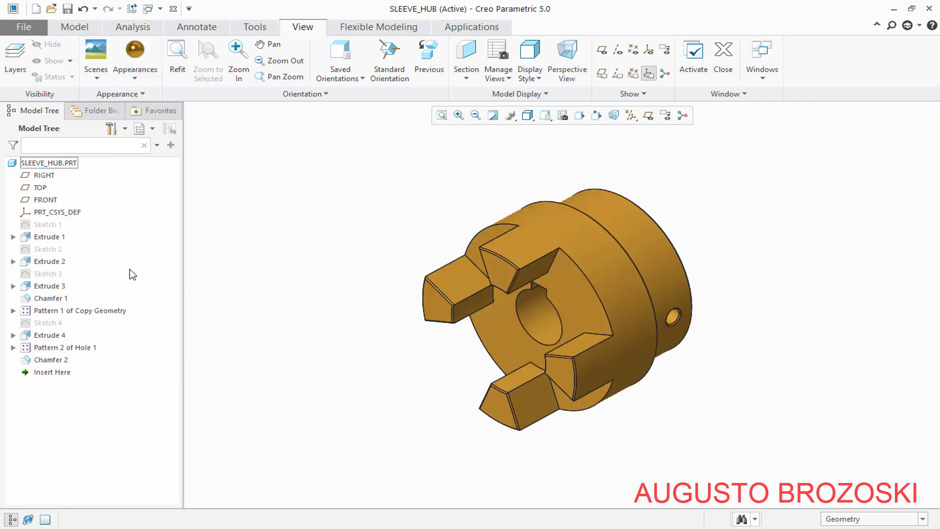
left_click(241, 191)
Assign the Stainless_steel_austenitic material from the Granta Design Ferrous_metals library to SLEEVE_HUB and save the part
right_click(67, 164)
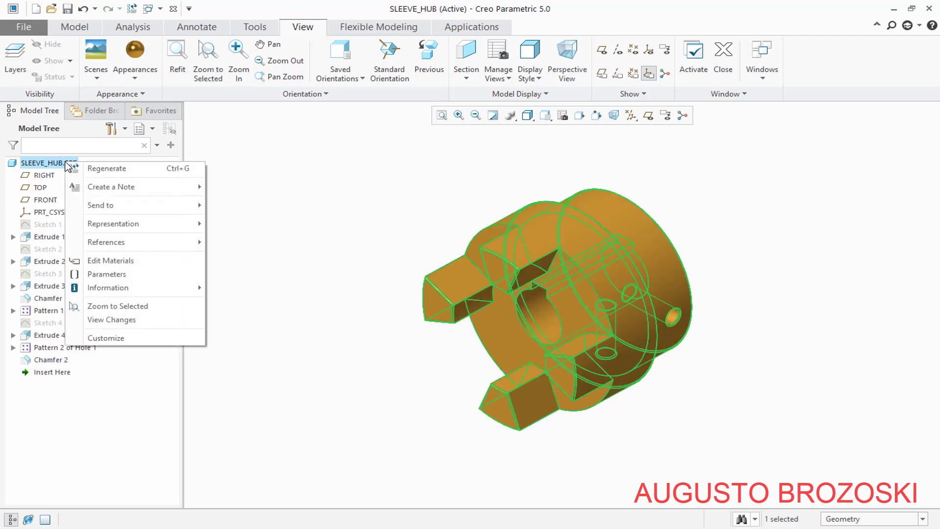
left_click(124, 259)
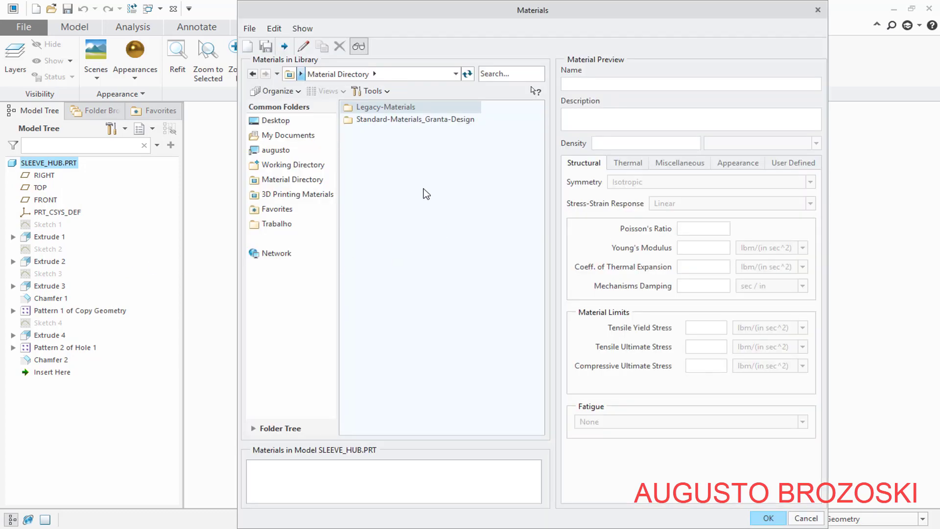
double_click(351, 120)
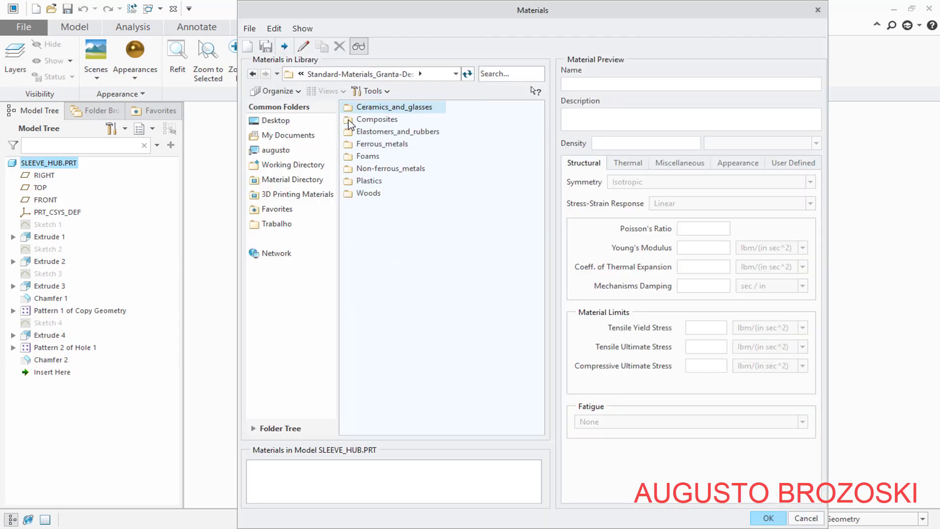
double_click(347, 144)
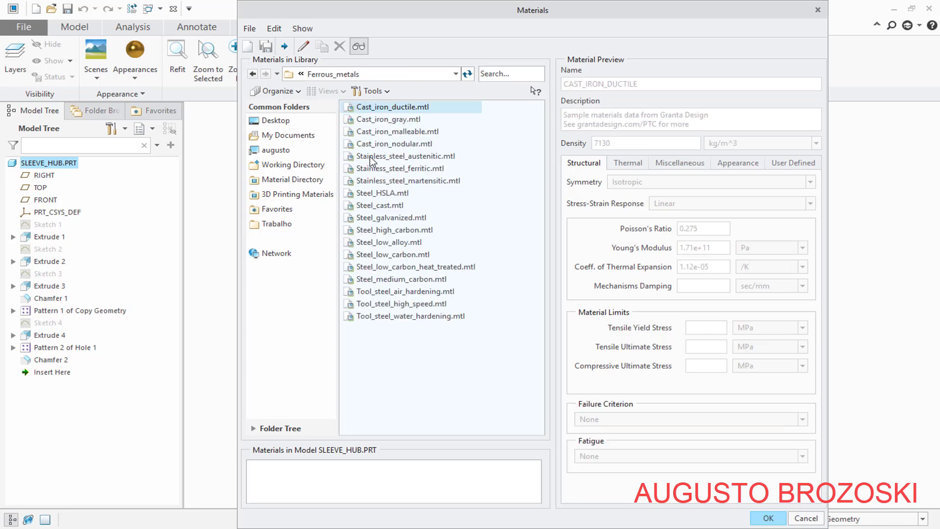
left_click(400, 157)
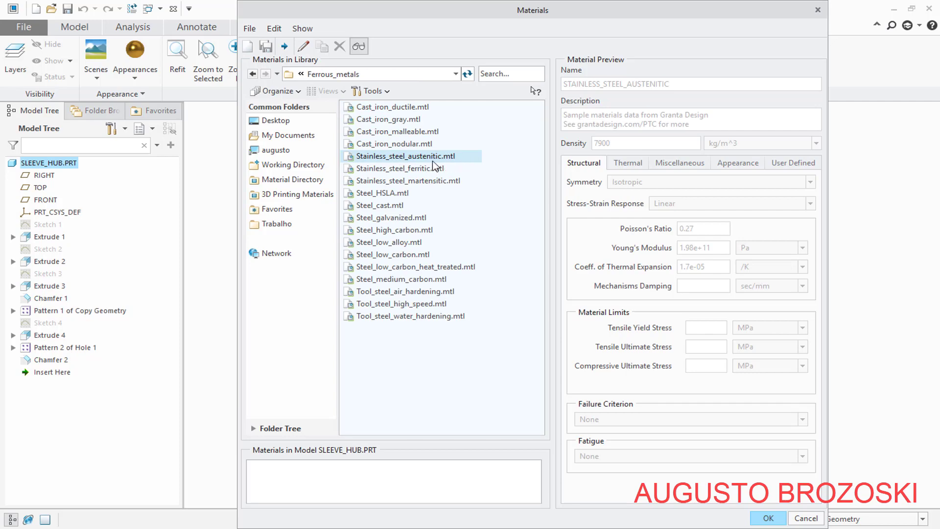
left_click(768, 517)
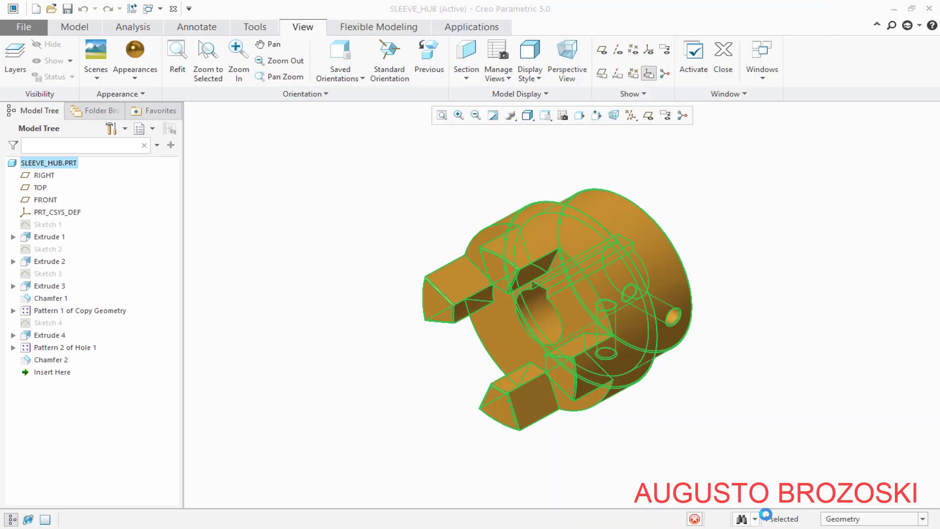
left_click(295, 198)
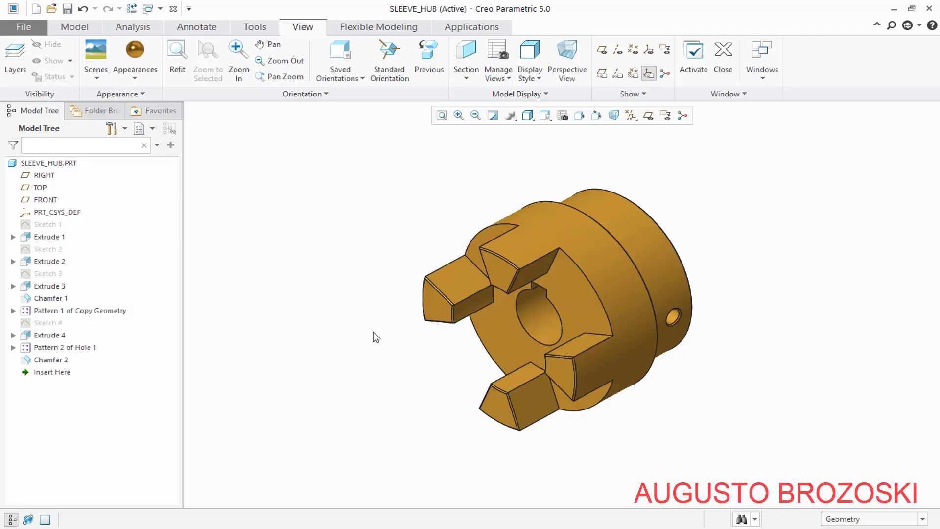
left_click(67, 9)
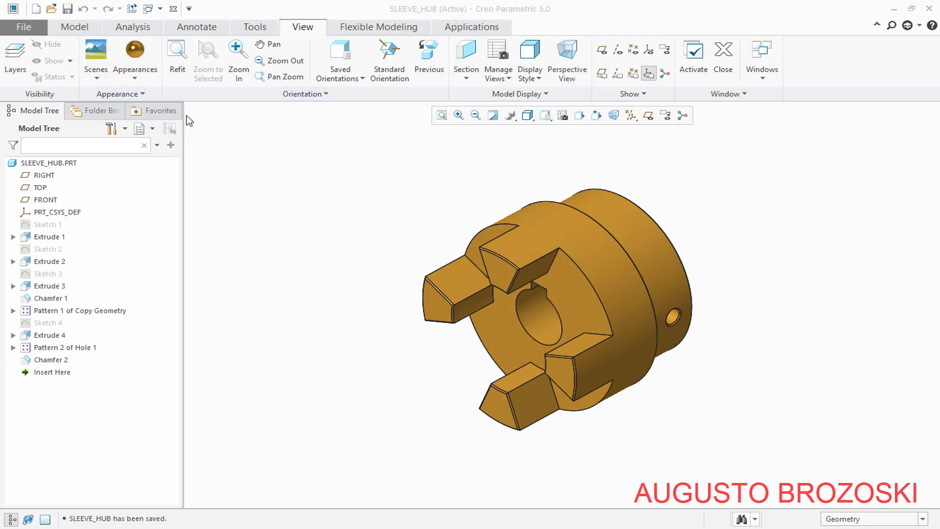
Check the coupling element in the motor coupling PDF in Acrobat Reader, and create solid part DRIVE_COUPLING_ELEMENT in Creo using the mmns_part_solid template
key("alt+Tab")
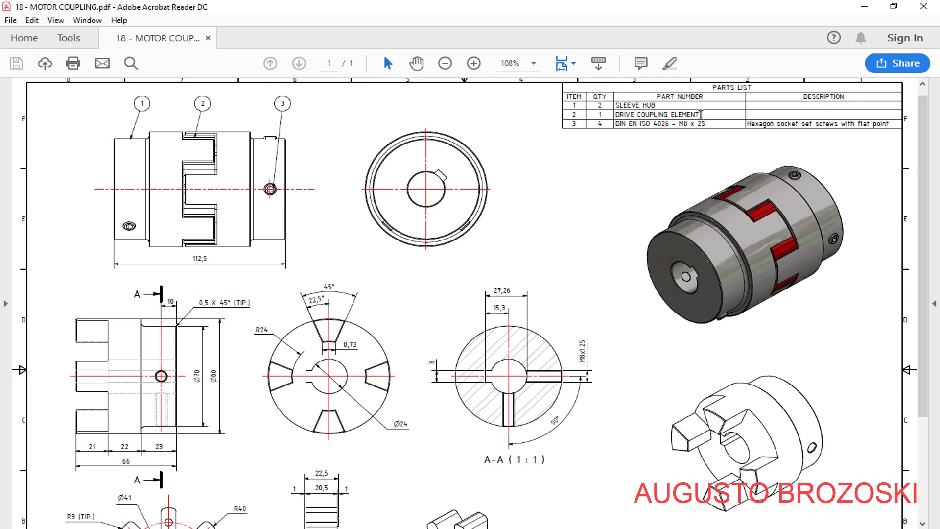
scroll(504, 247, "down", 3)
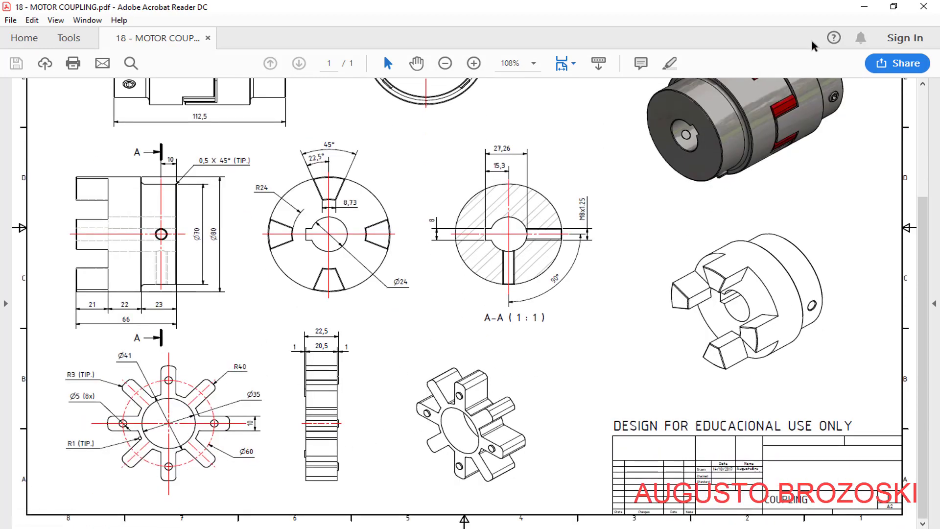
left_click(864, 9)
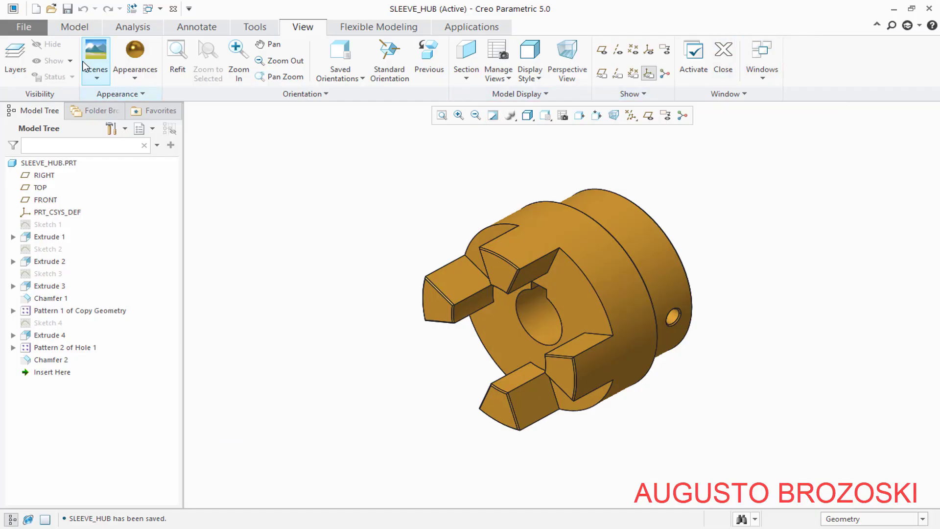
left_click(37, 9)
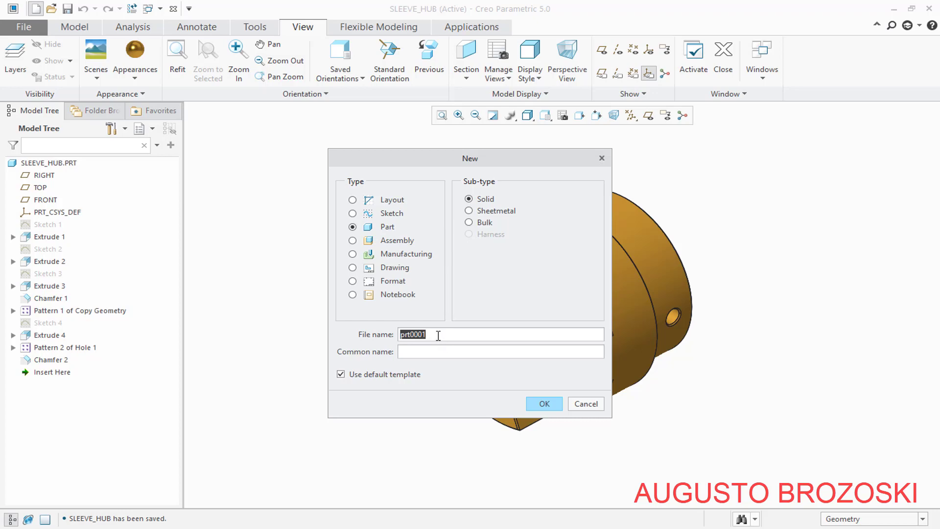
type("DRIVE_COUPLING_ELEMENT")
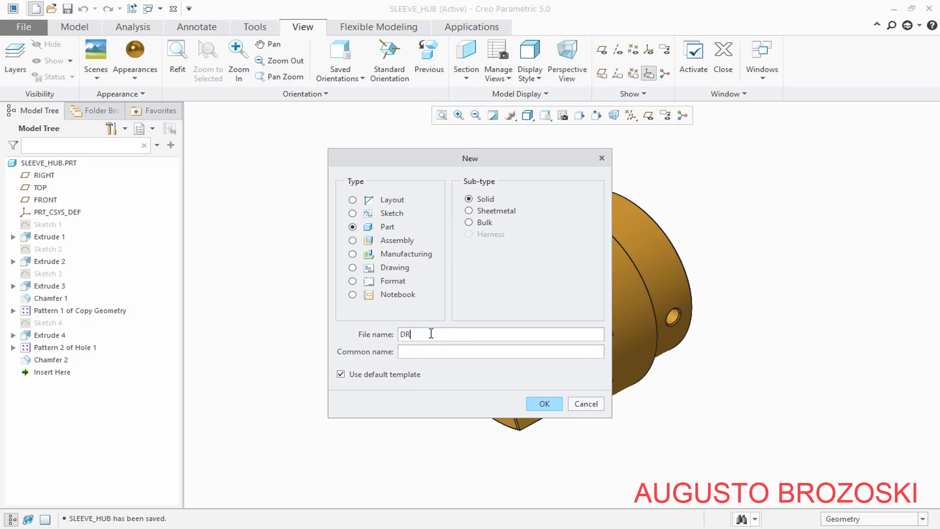
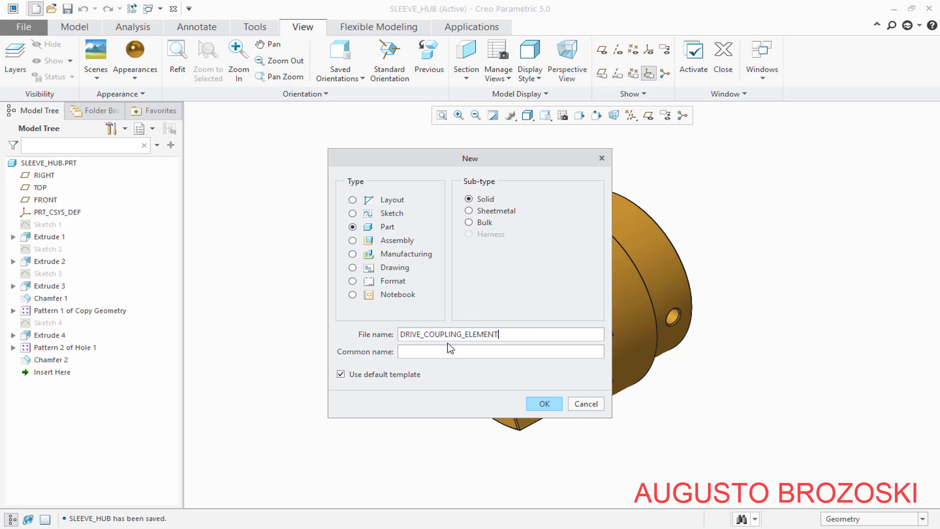
left_click(341, 374)
left_click(544, 404)
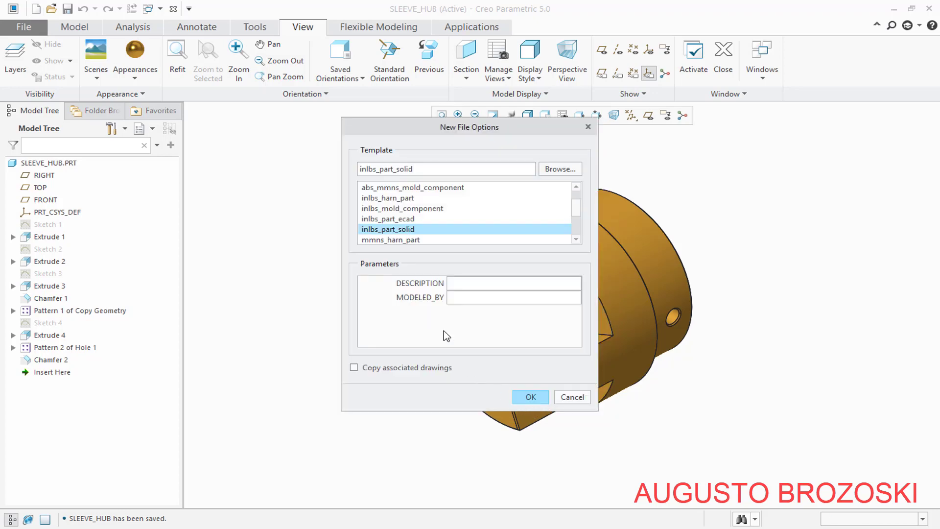
scroll(391, 215, "down", 2)
left_click(373, 210)
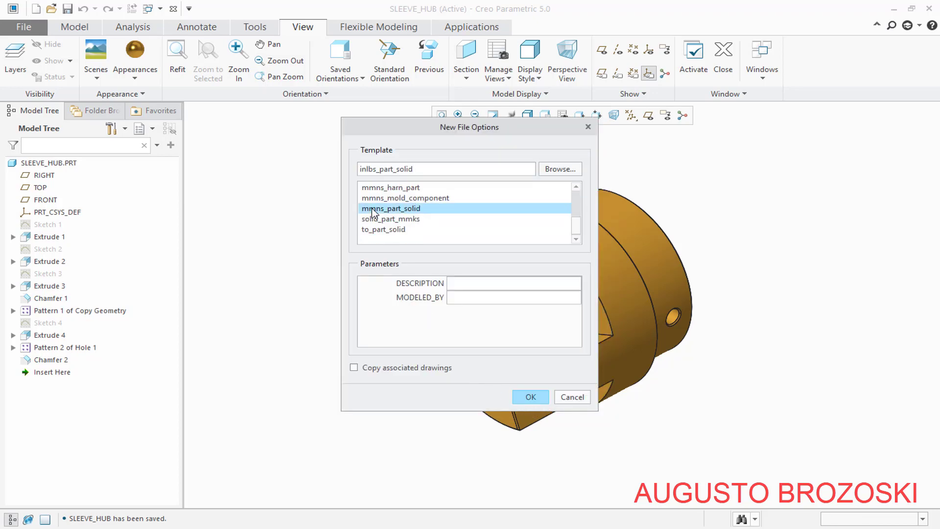
left_click(530, 392)
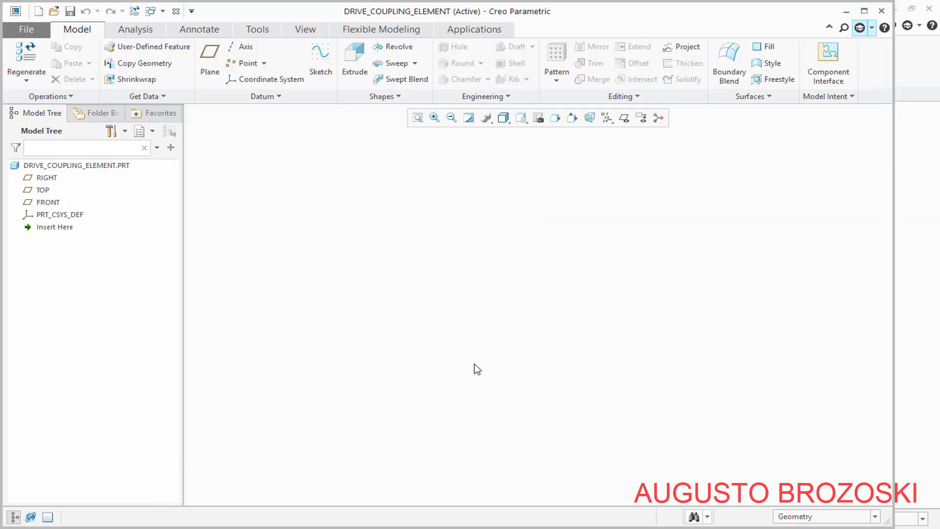
Start a sketch on the FRONT plane with RIGHT as the right-hand reference, viewed in 2D with datum planes hidden
left_click(321, 63)
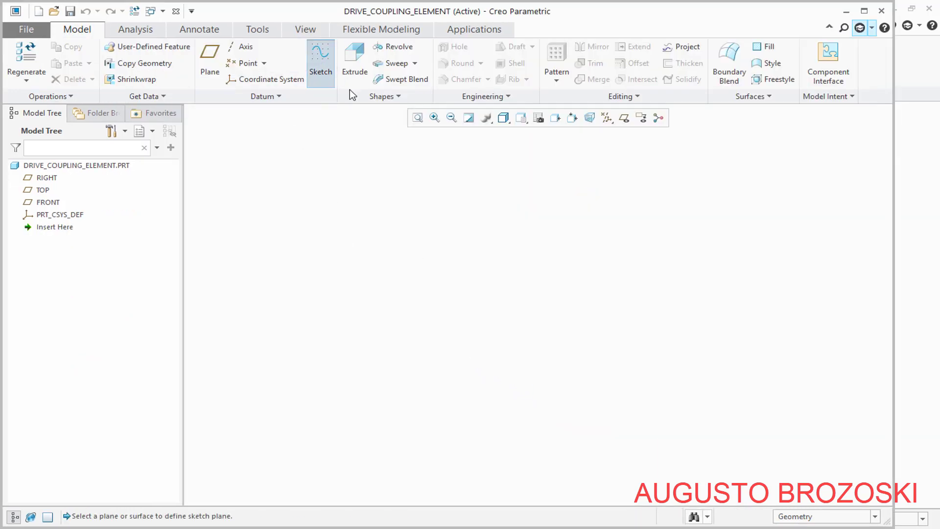
left_click(624, 119)
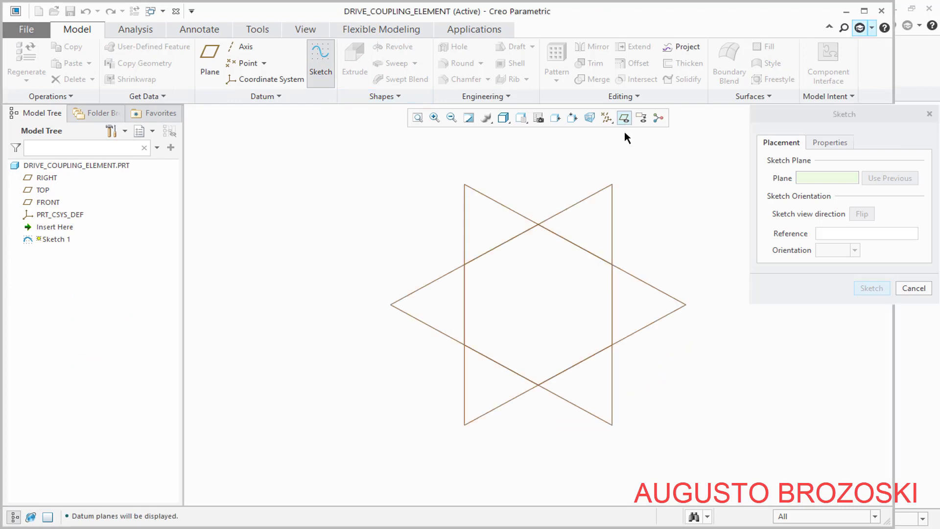
left_click(500, 206)
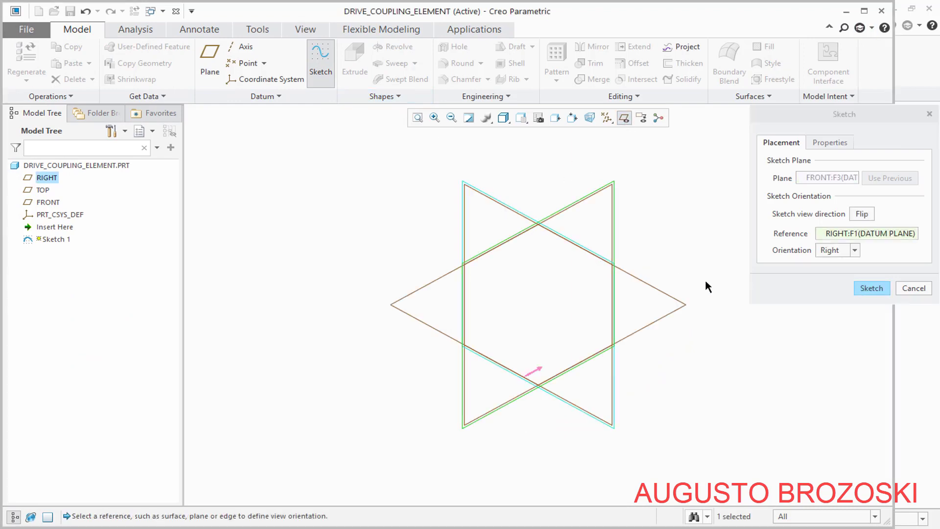
left_click(868, 288)
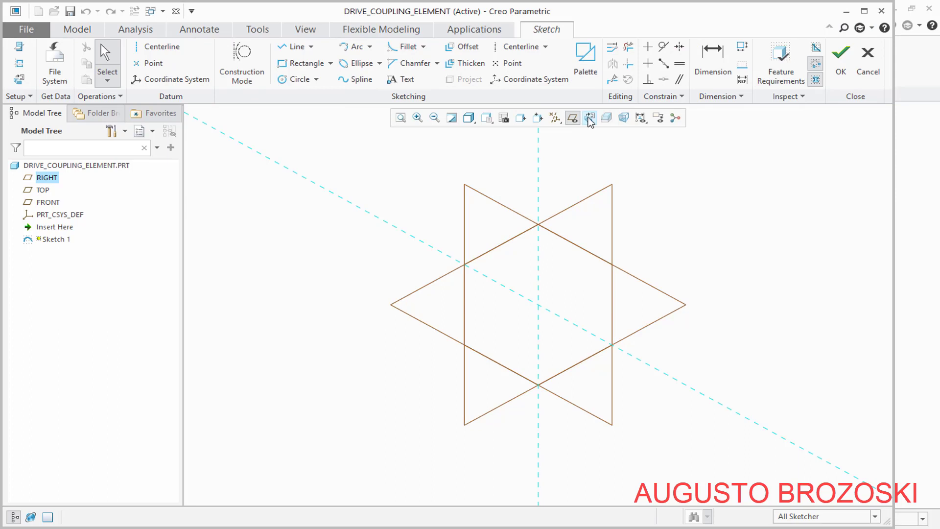
left_click(589, 119)
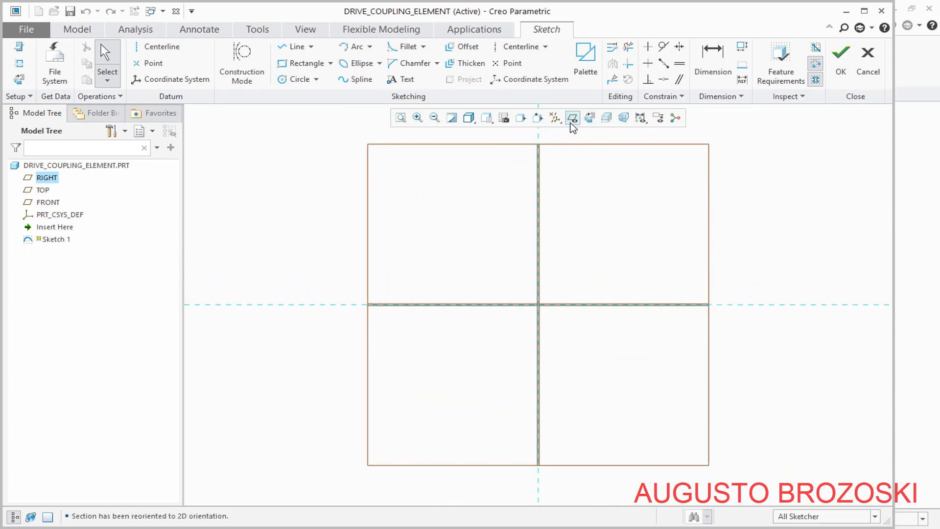
left_click(572, 118)
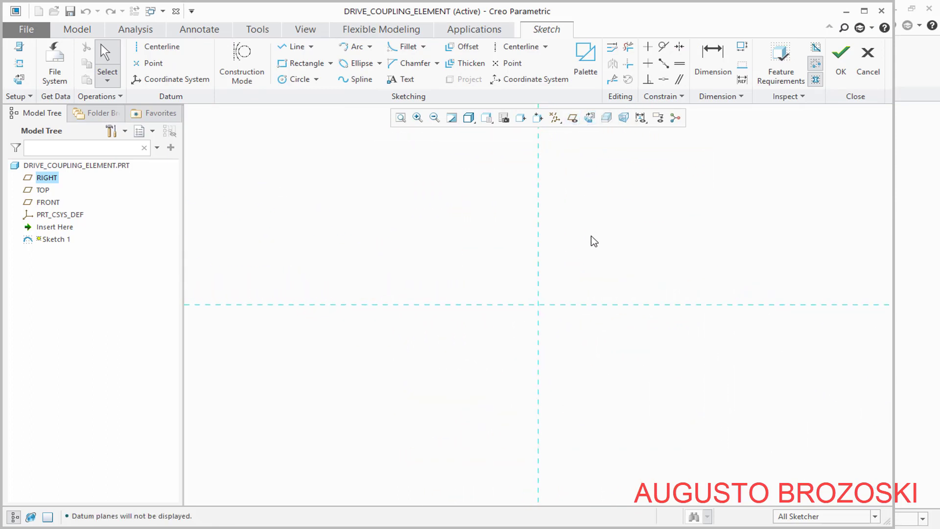
Sketch two concentric circles about 90.5 mm and 132.5 mm in diameter at the origin, and move the inner diameter dimension inside the ring
left_click(294, 79)
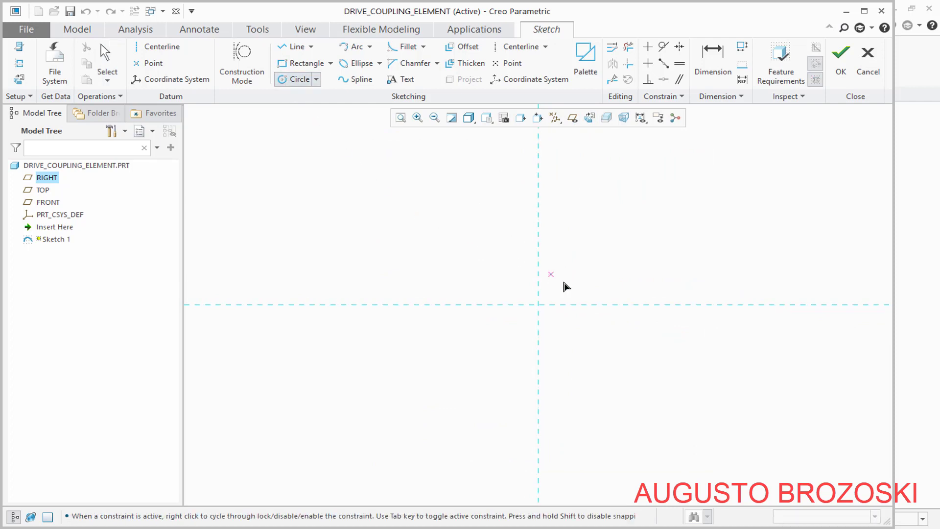
left_click(512, 311)
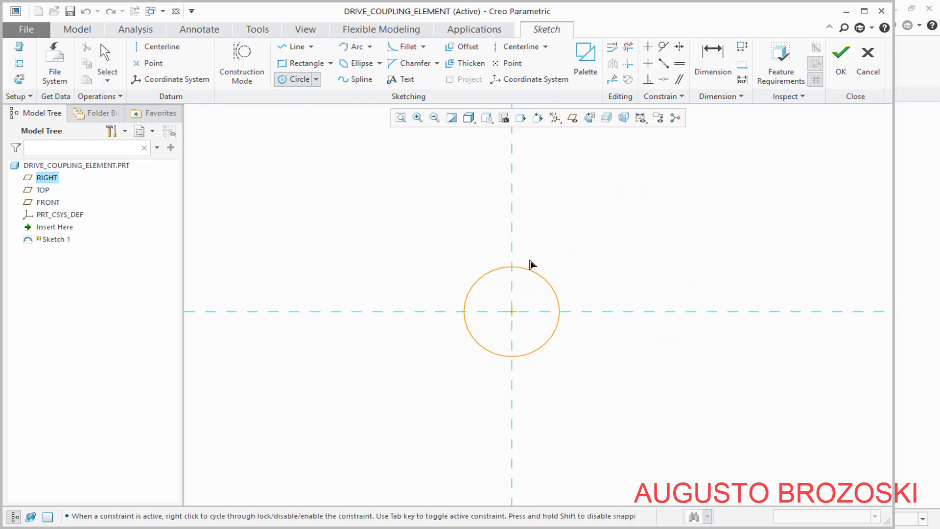
left_click(531, 263)
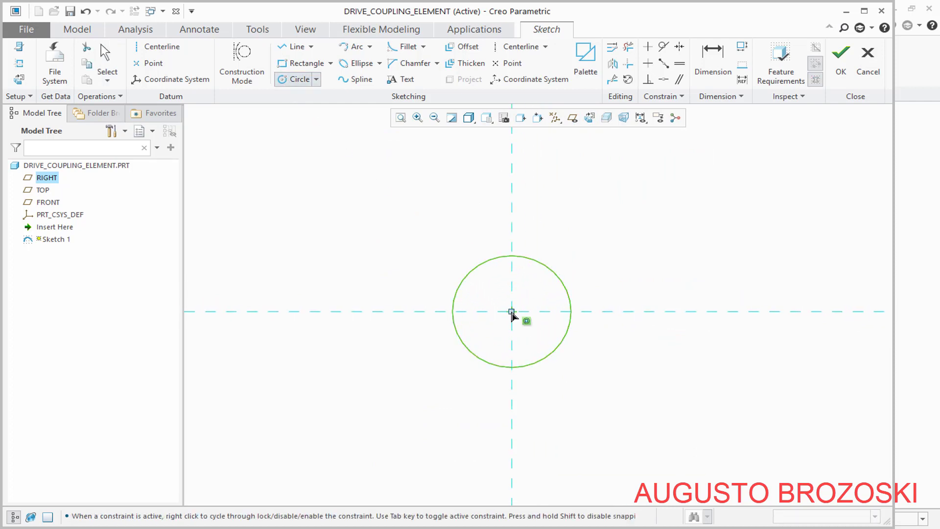
left_click(511, 312)
left_click(525, 229)
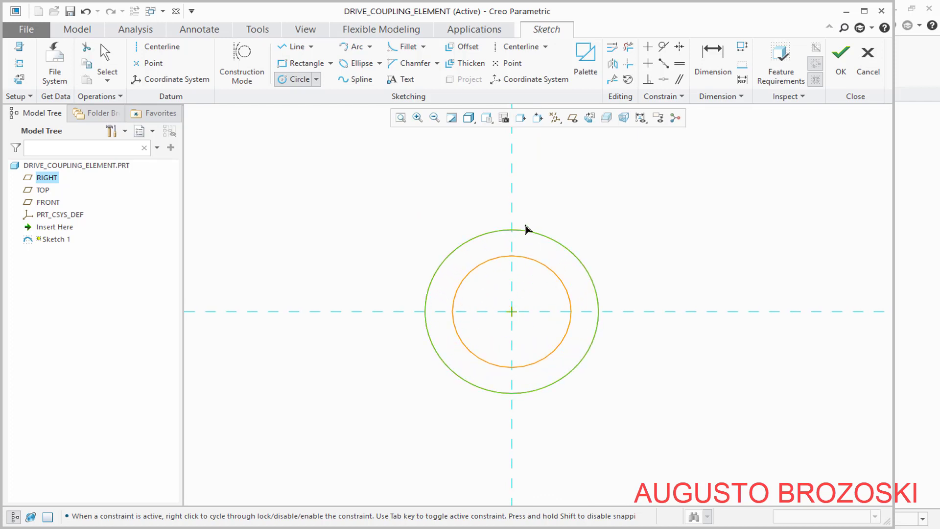
middle_click(434, 205)
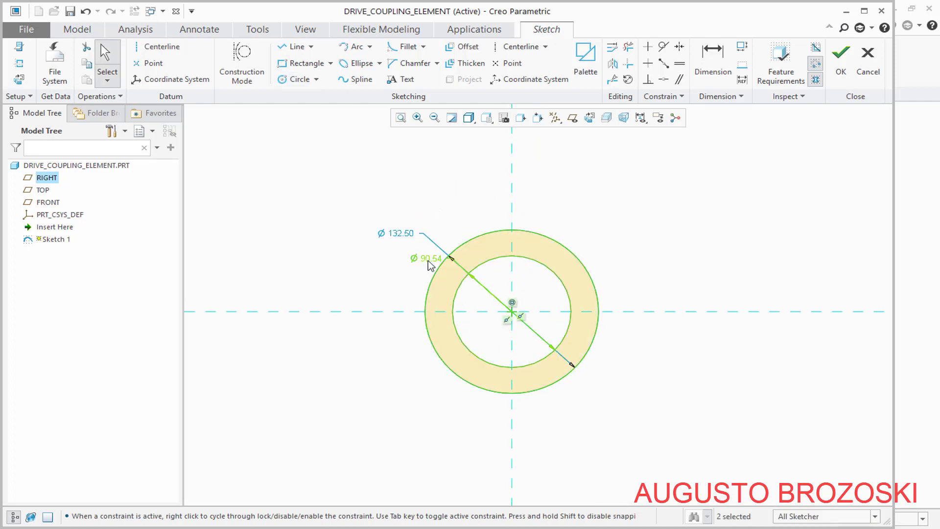
left_click_drag(430, 265, 525, 285)
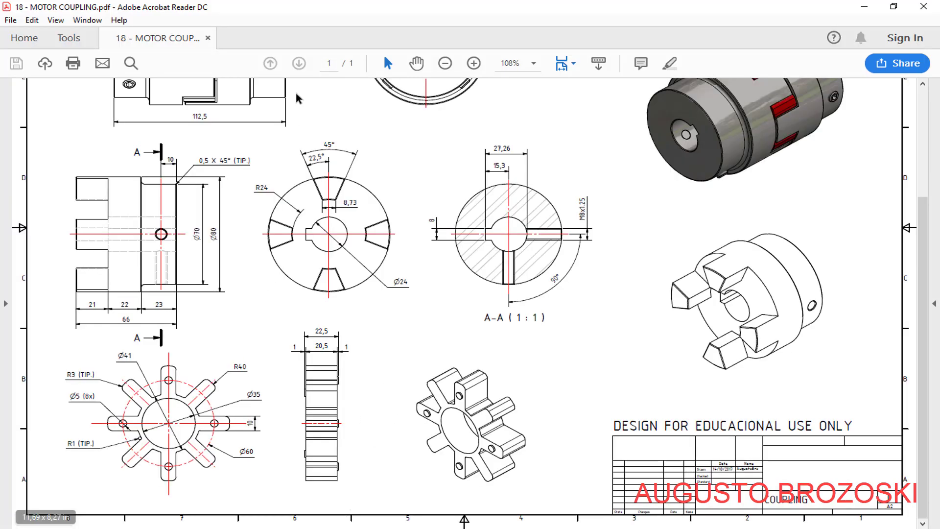
Examine the coupling element's front and side views up close in the motor coupling PDF in Acrobat Reader for its diameters and thickness
left_click(473, 62)
left_click(473, 63)
scroll(441, 265, "down", 3)
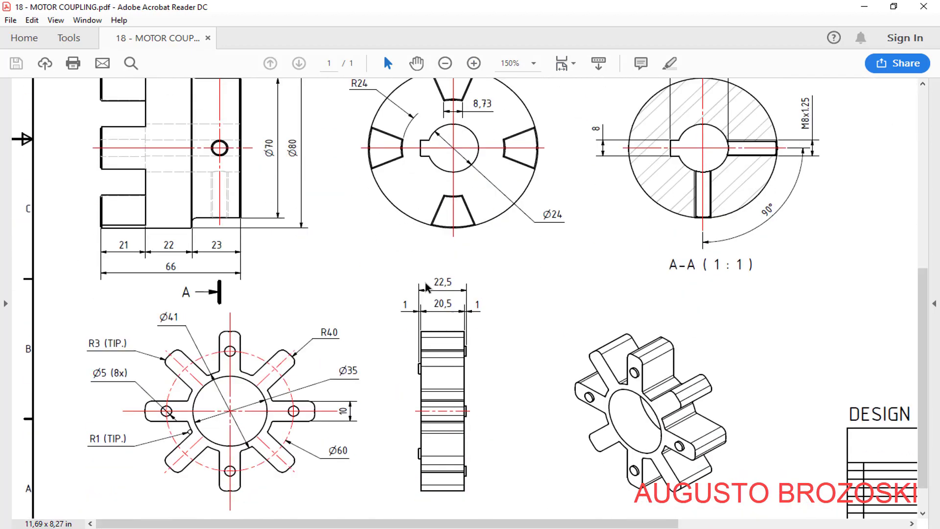
scroll(425, 286, "down", 2)
left_click(473, 62)
scroll(438, 273, "down", 4)
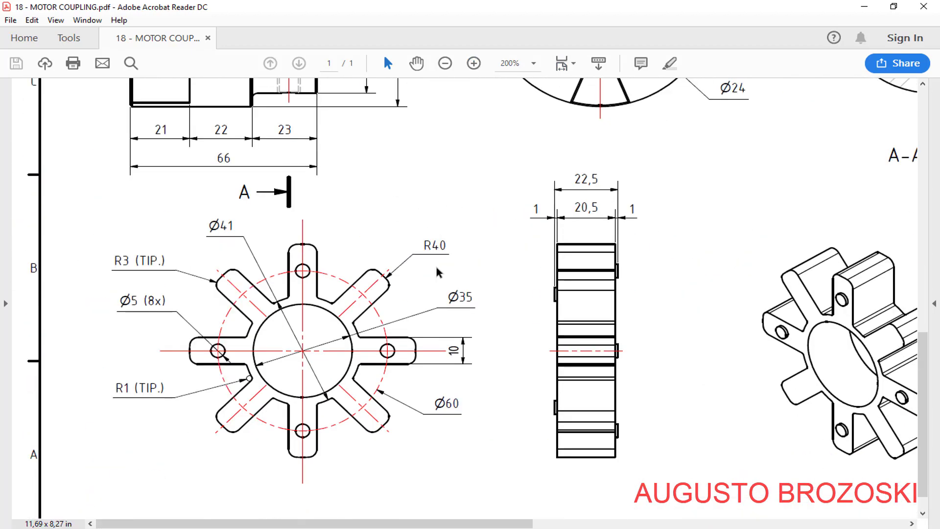
scroll(438, 272, "down", 1)
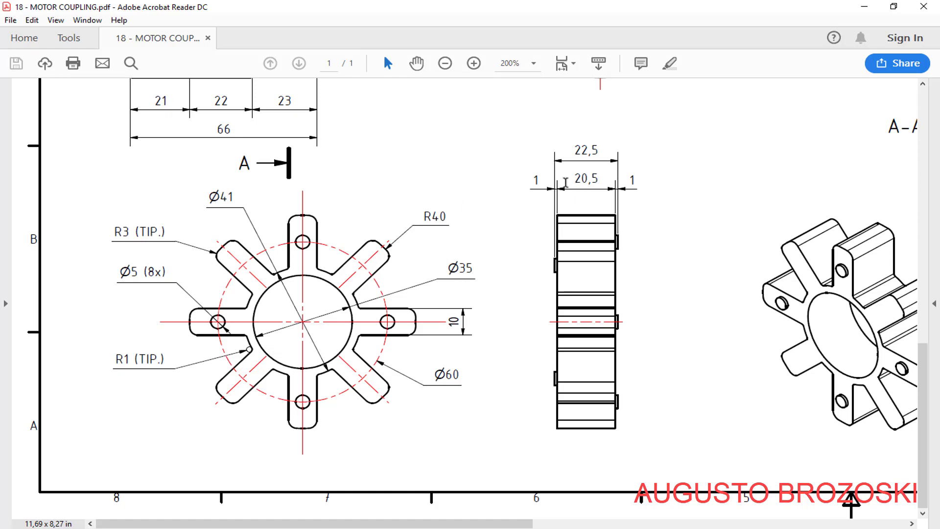
left_click(864, 6)
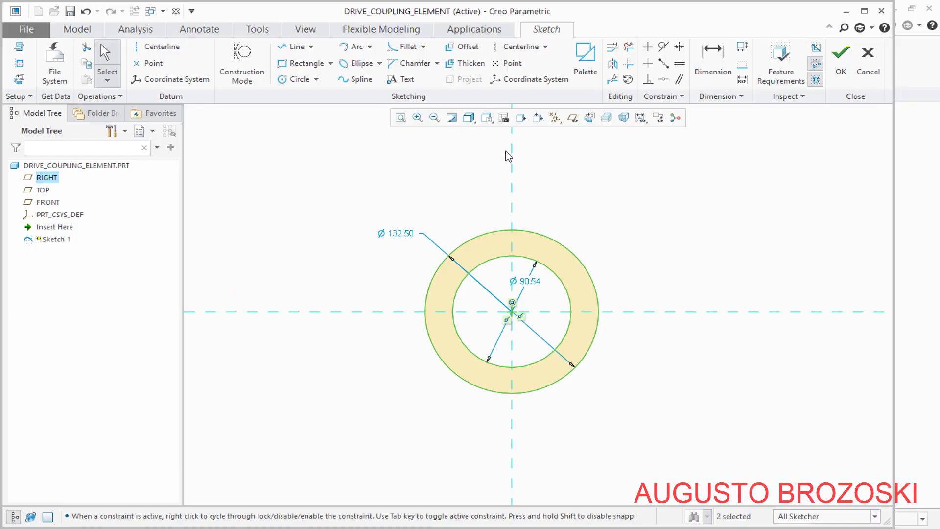
Set the inner circle's diameter to 35 mm and the outer circle's to 41 mm in Creo, and finish the sketch
left_click(532, 283)
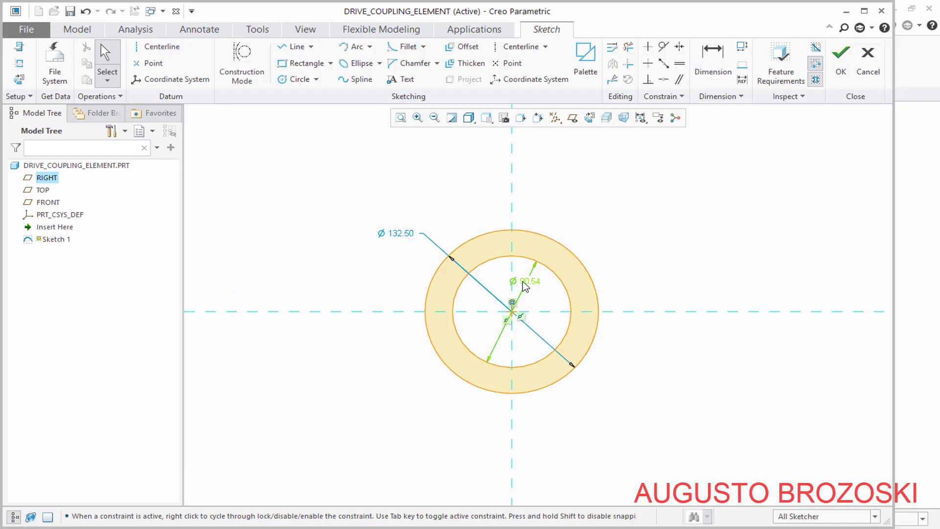
double_click(525, 283)
type("35")
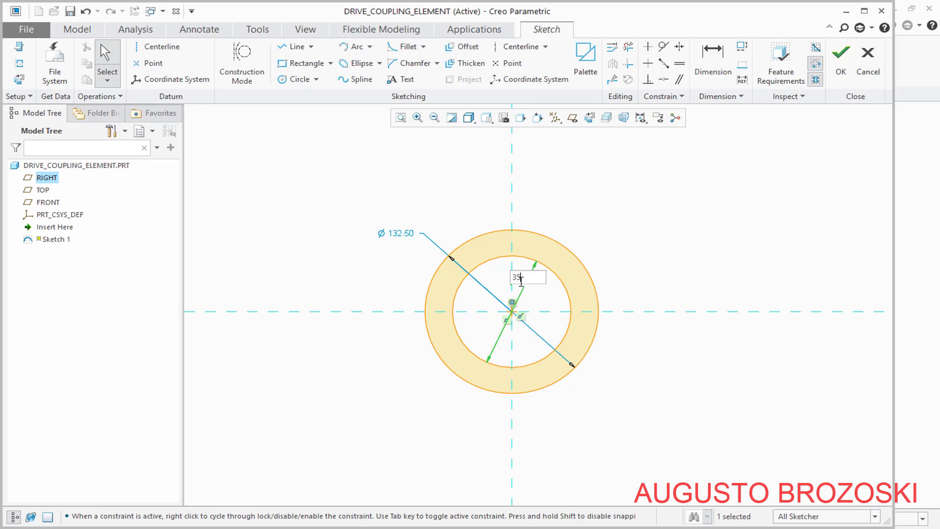
key("Return")
left_click(405, 235)
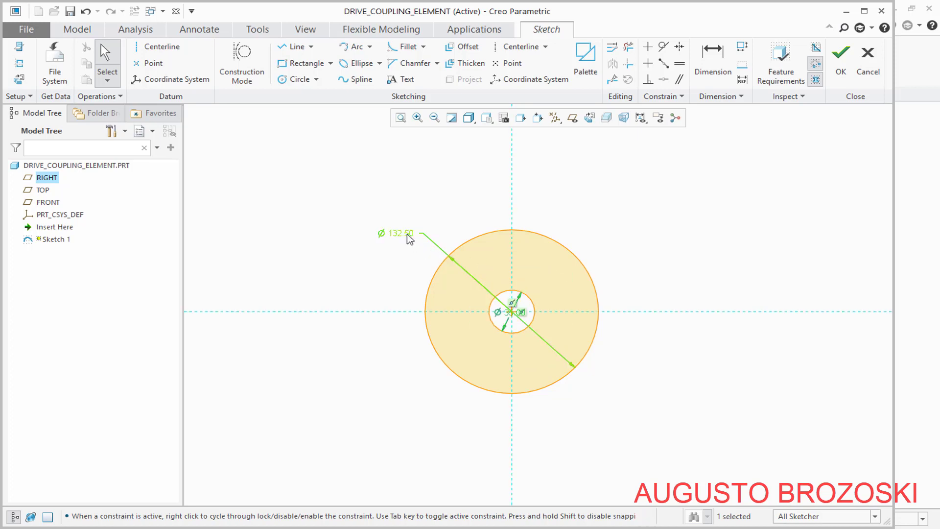
double_click(407, 237)
type("4")
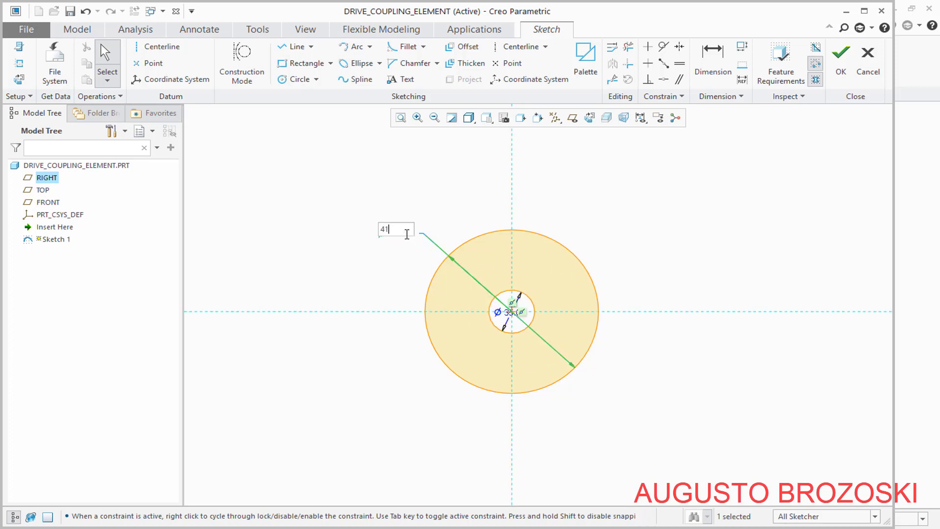
type("1")
key("Return")
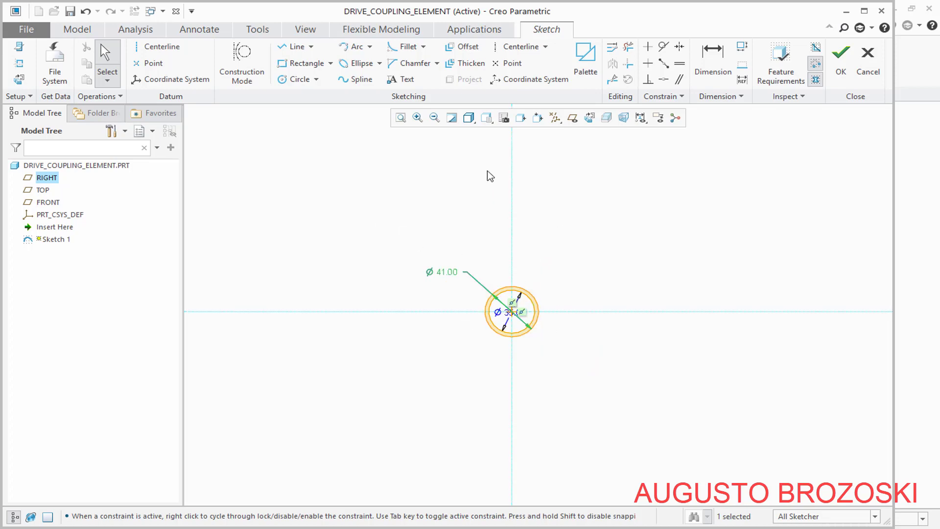
left_click(840, 54)
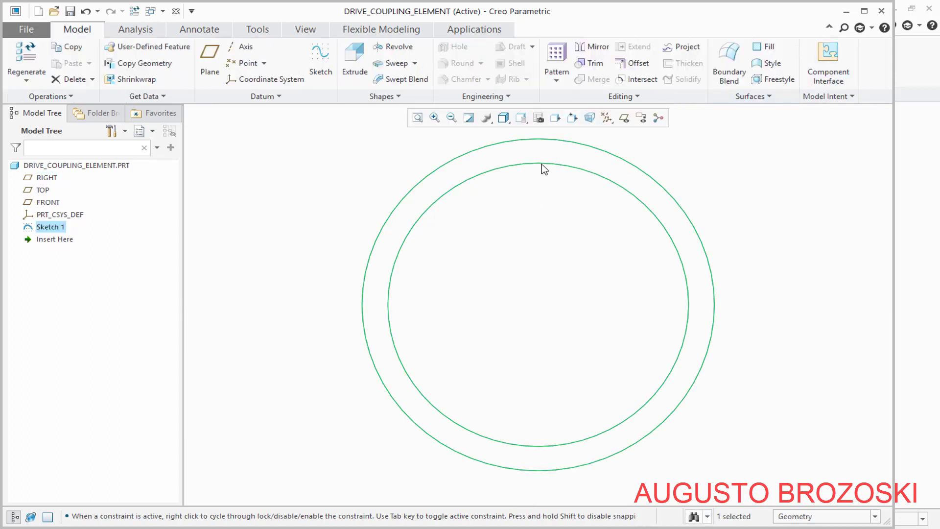
Extrude the ring sketch as a solid symmetrically about its sketch plane to a total depth of 20.5 mm
left_click(521, 118)
left_click(526, 132)
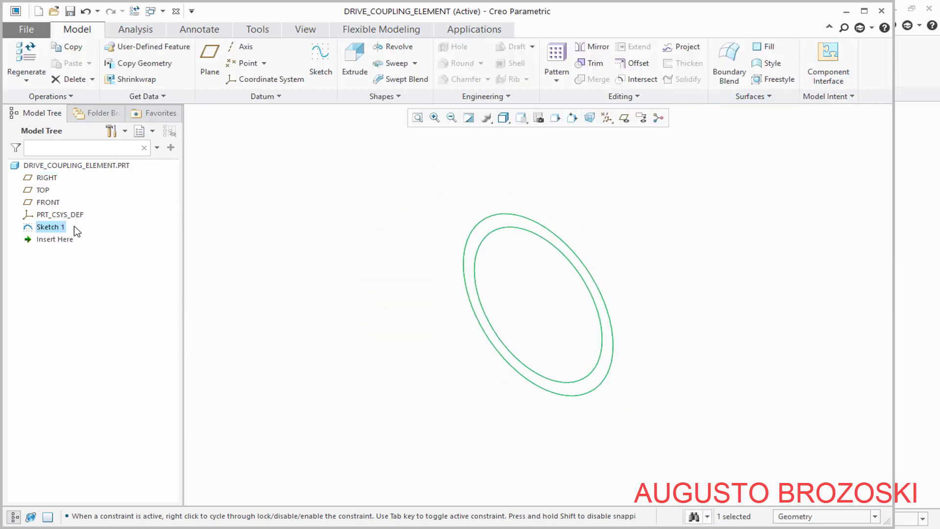
left_click(354, 63)
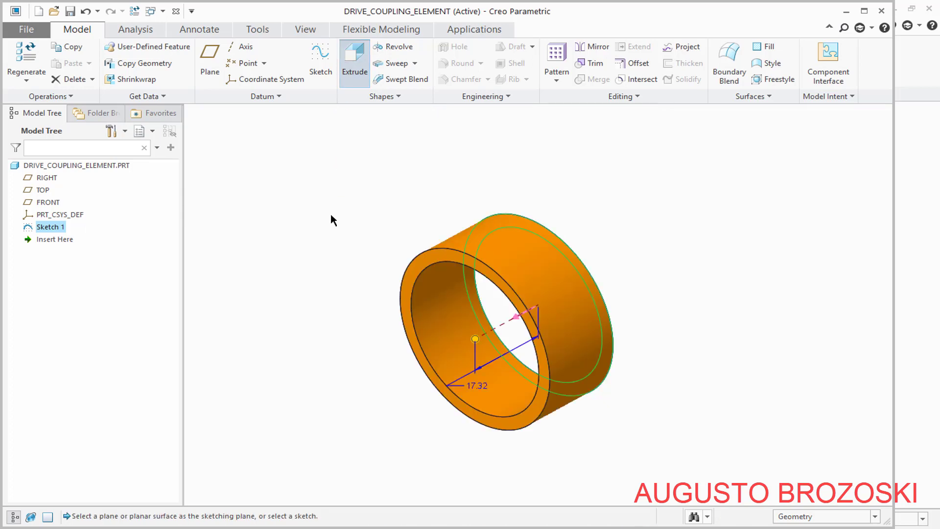
left_click(72, 64)
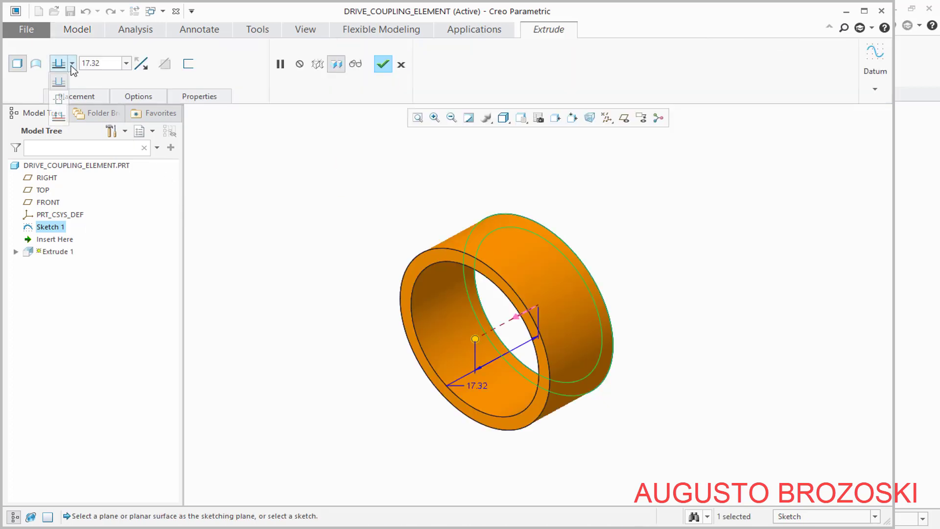
left_click(59, 101)
double_click(106, 65)
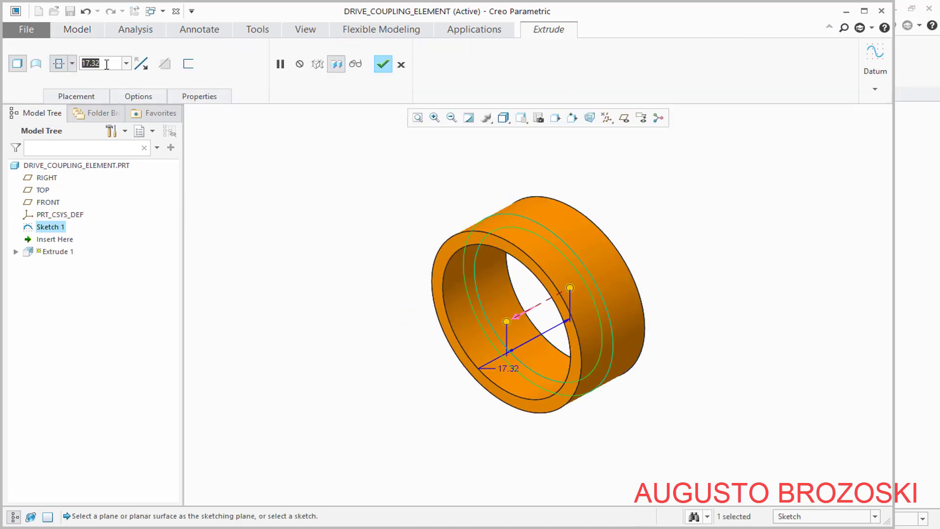
type("20")
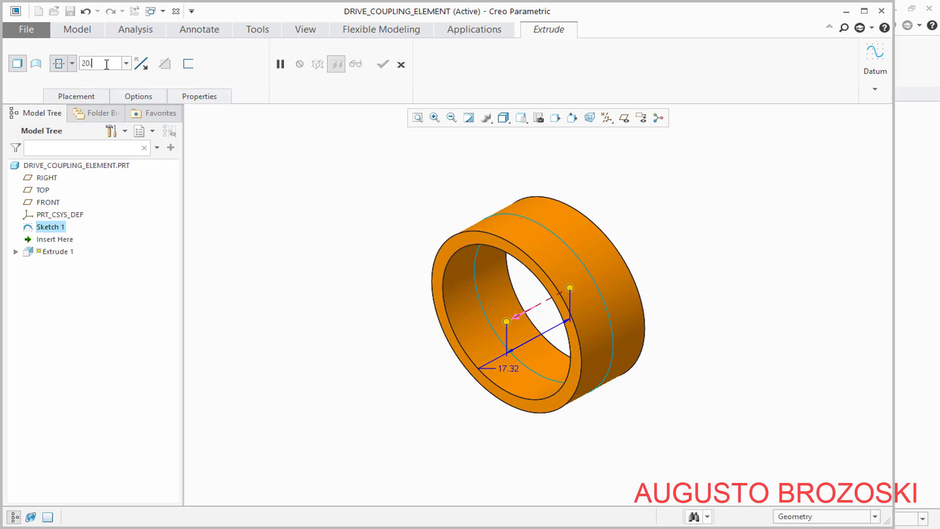
type(".5")
key("Return")
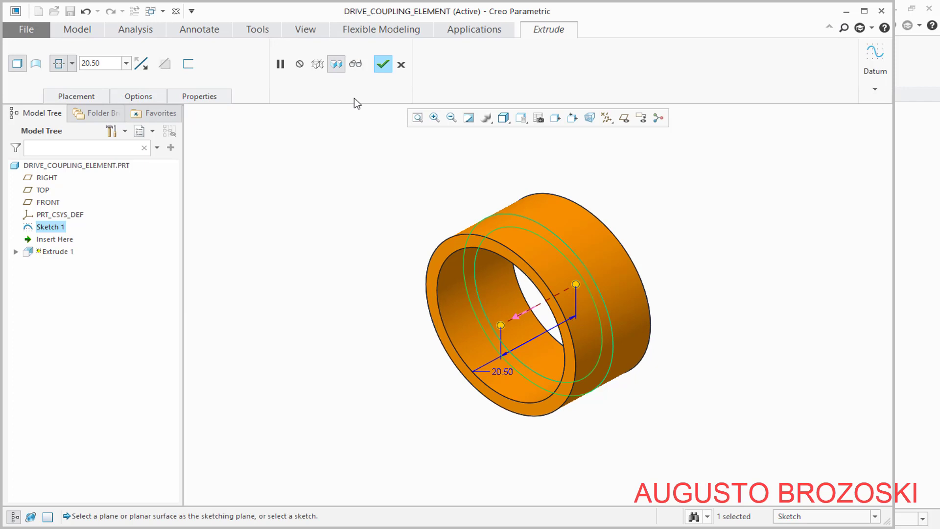
left_click(382, 65)
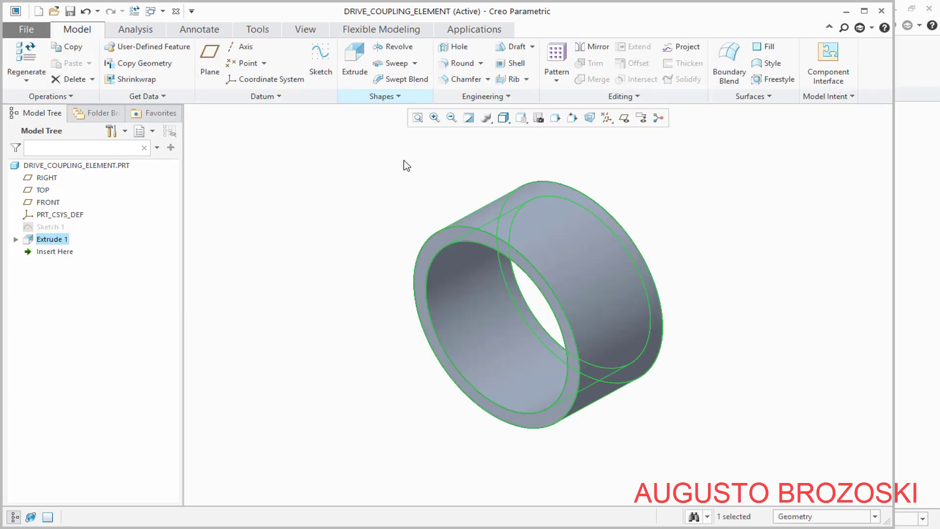
Save the DRIVE_COUPLING_ELEMENT part in the CREO CENTRIFUGAL PUMP VIDEO folder
left_click(521, 118)
left_click(526, 137)
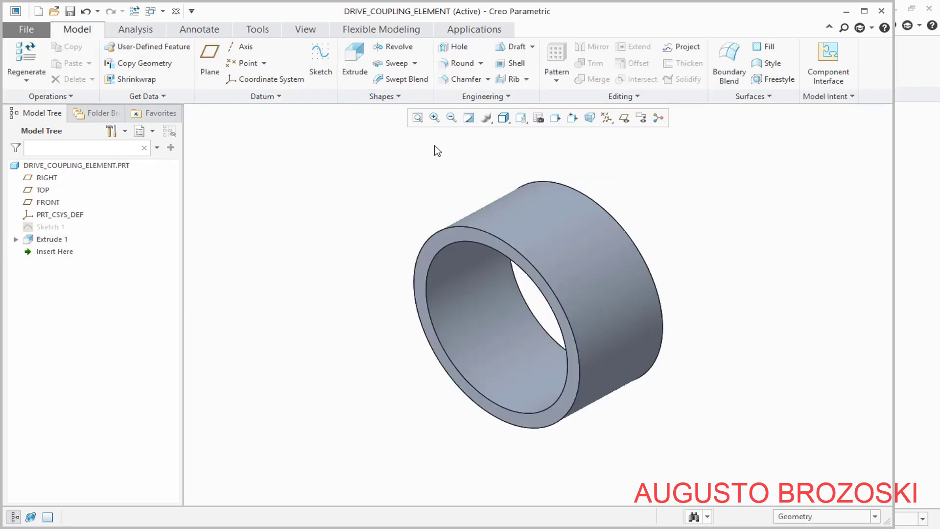
left_click(70, 11)
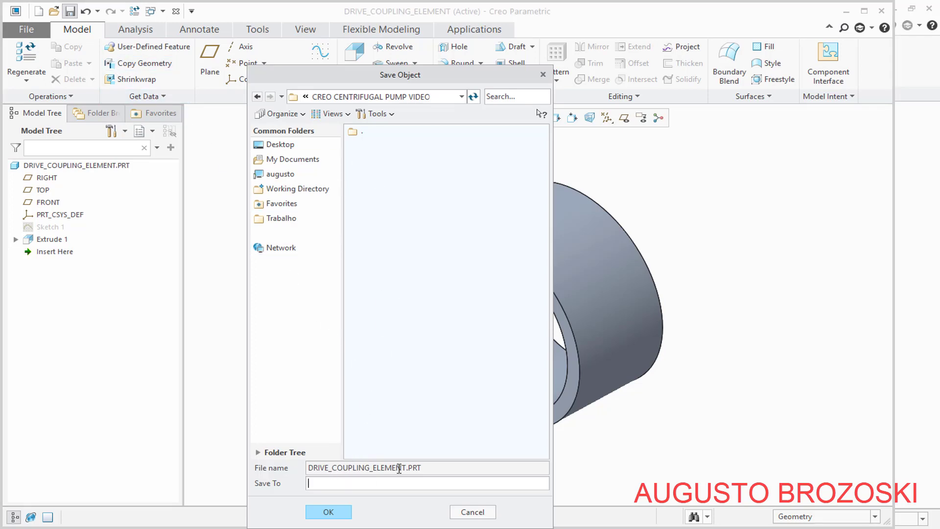
left_click(327, 512)
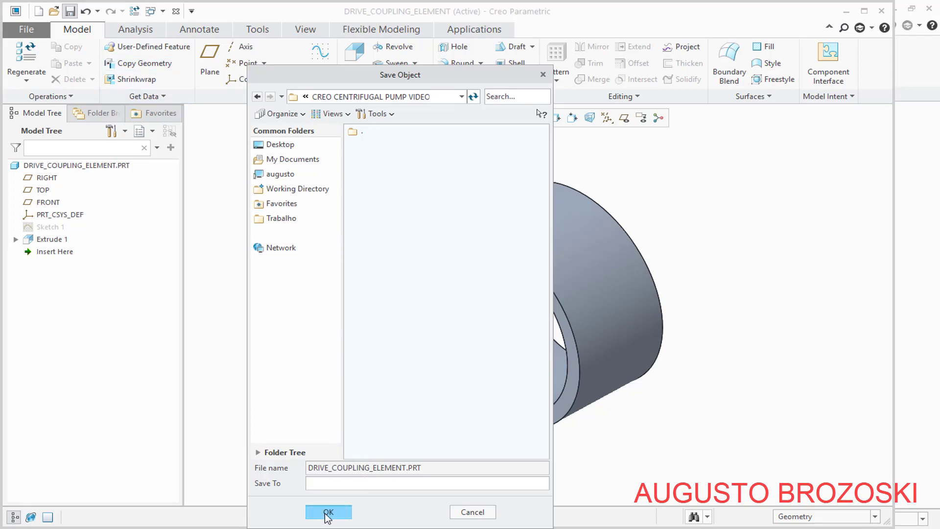
Check the coupling element in the PDF, and start a Creo sketch on FRONT with RIGHT as right-hand reference, in 2D with datum planes hidden
key("alt+Tab")
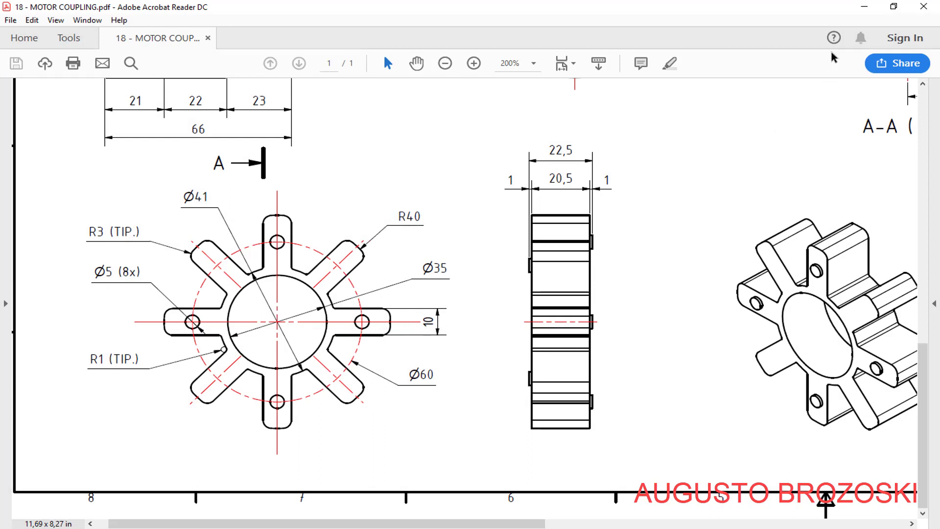
left_click(864, 7)
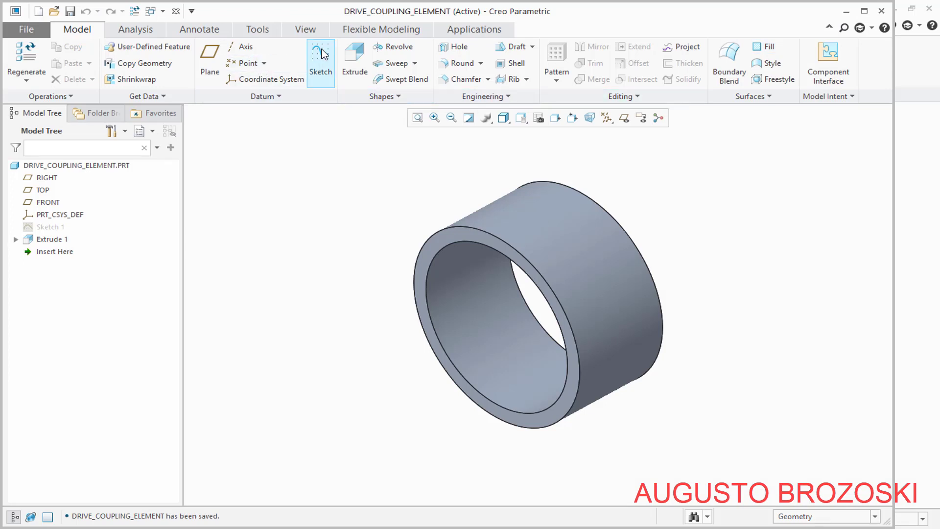
left_click(320, 64)
left_click(624, 118)
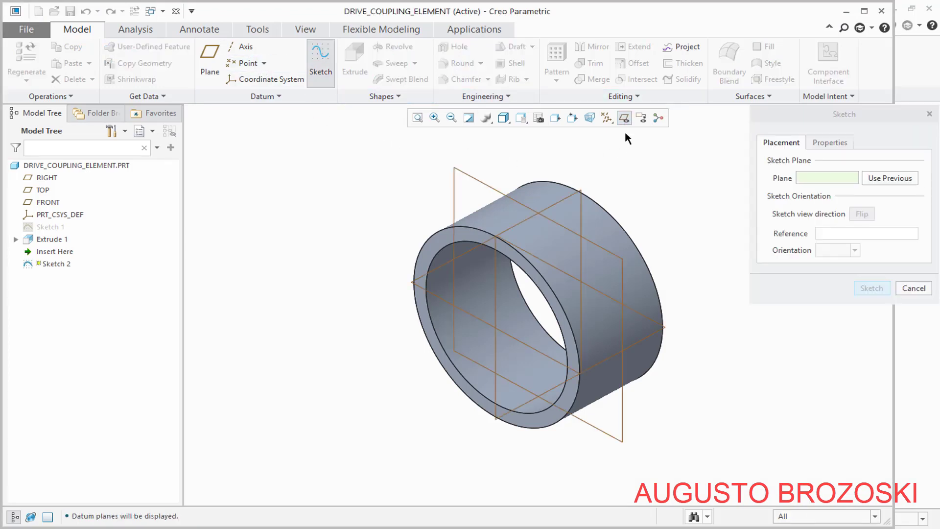
left_click(471, 175)
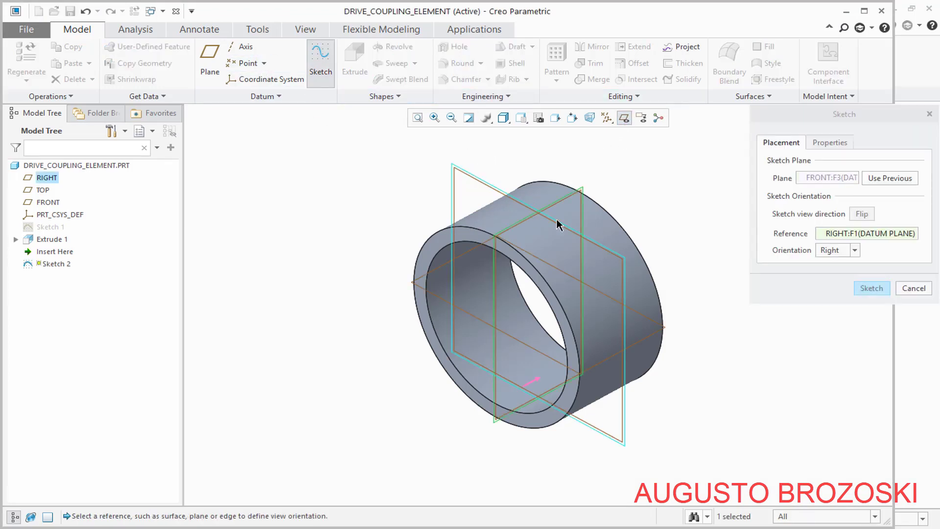
left_click(870, 288)
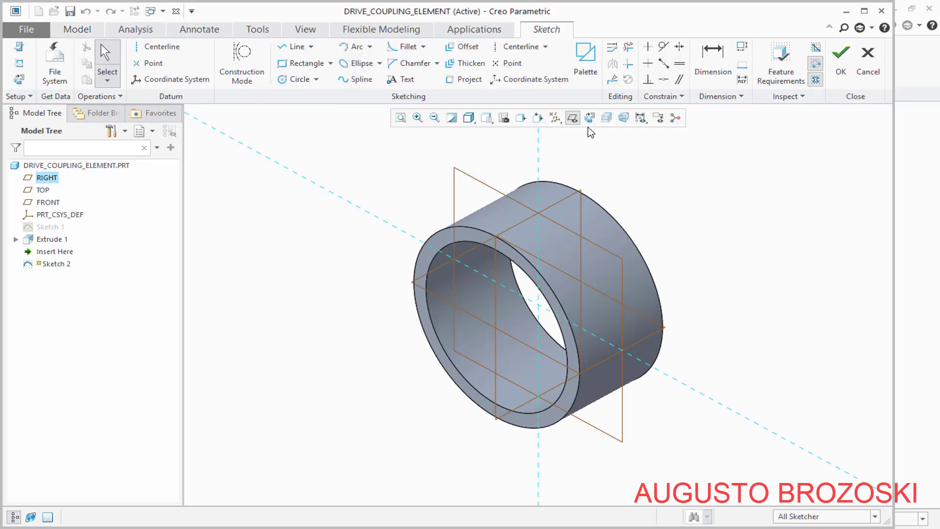
left_click(572, 118)
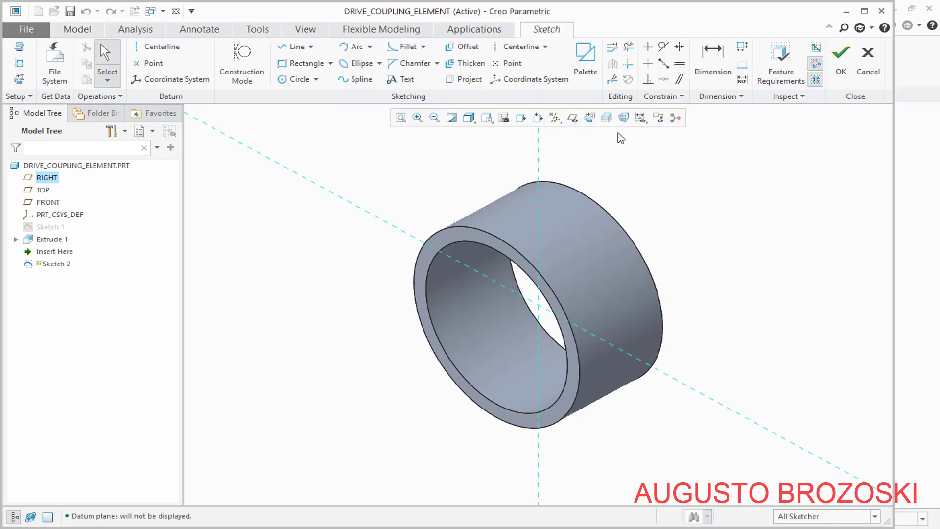
left_click(590, 119)
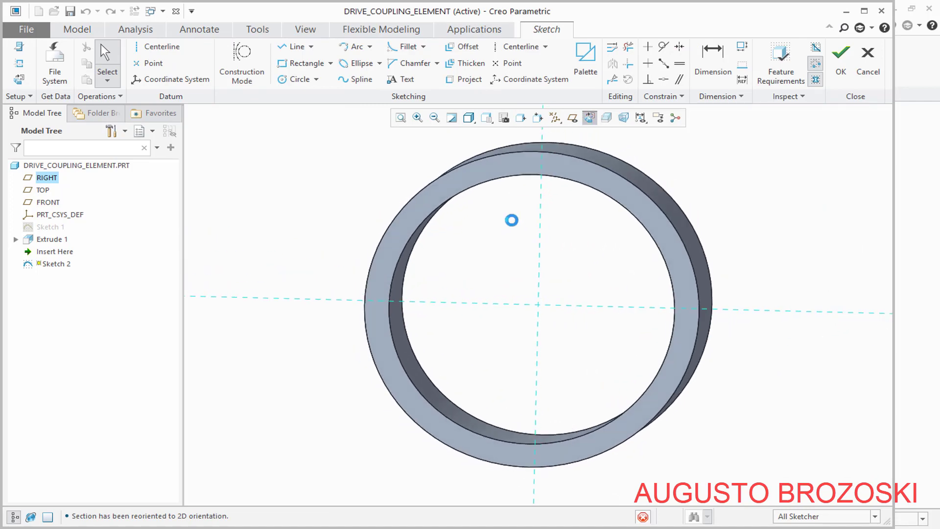
Sketch a large circle of about 40 mm radius around the ring, centred on the sketch origin
scroll(557, 183, "up", 4)
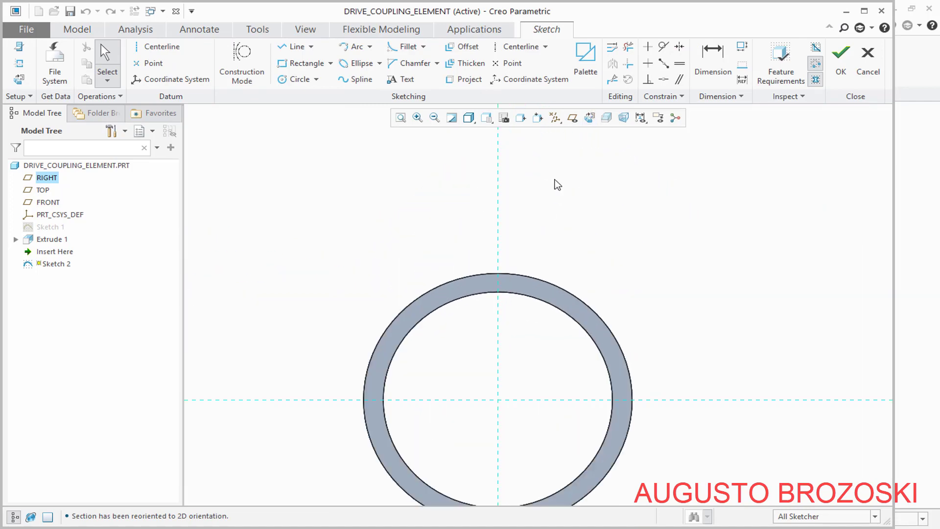
left_click(286, 79)
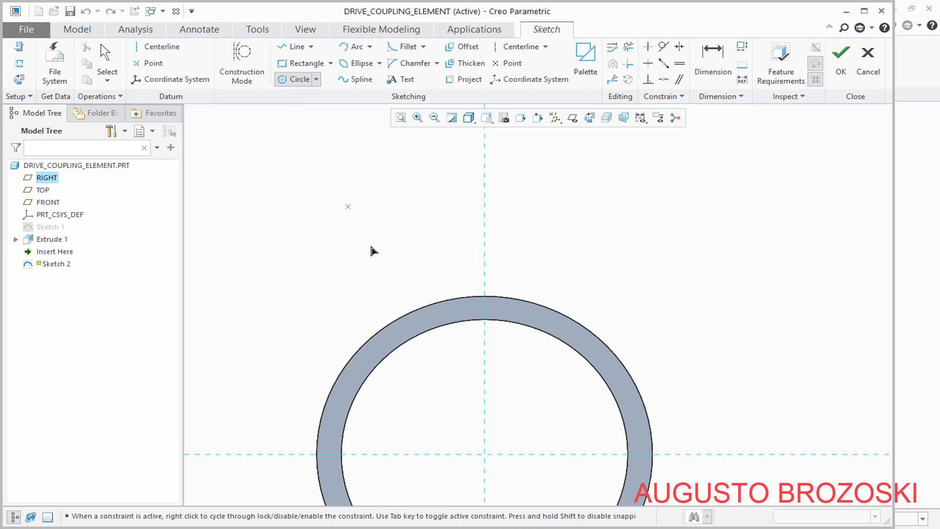
left_click(484, 454)
left_click(506, 147)
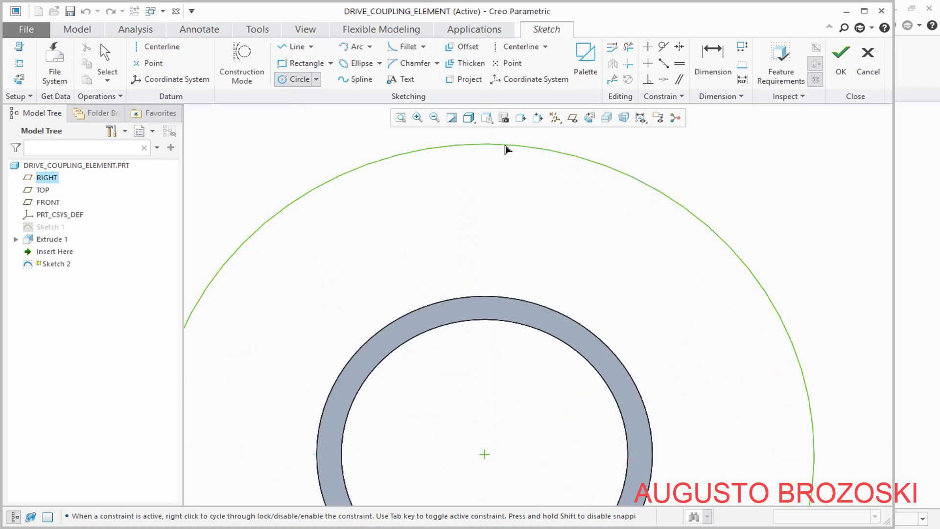
middle_click(496, 190)
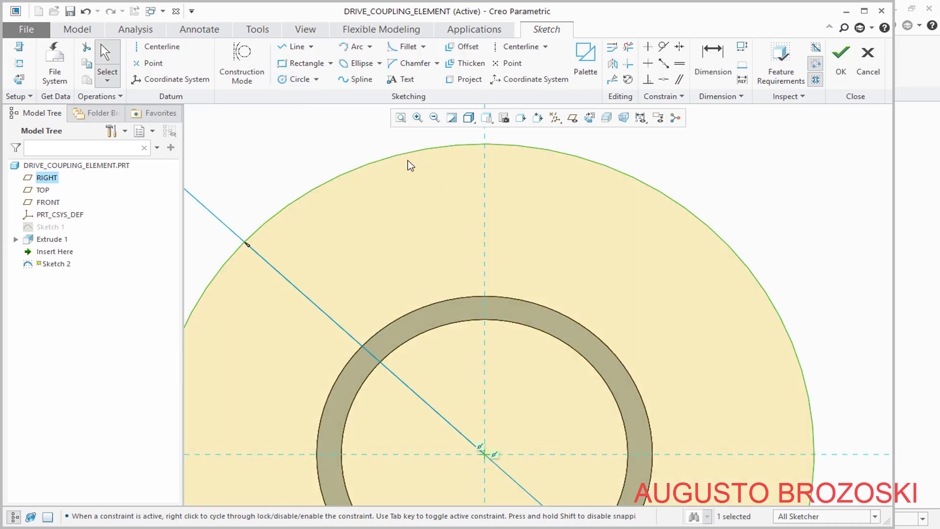
Draw two vertical lines about 20 mm long from the large circle to the ring's outer edge, one each side of the vertical reference
left_click(294, 47)
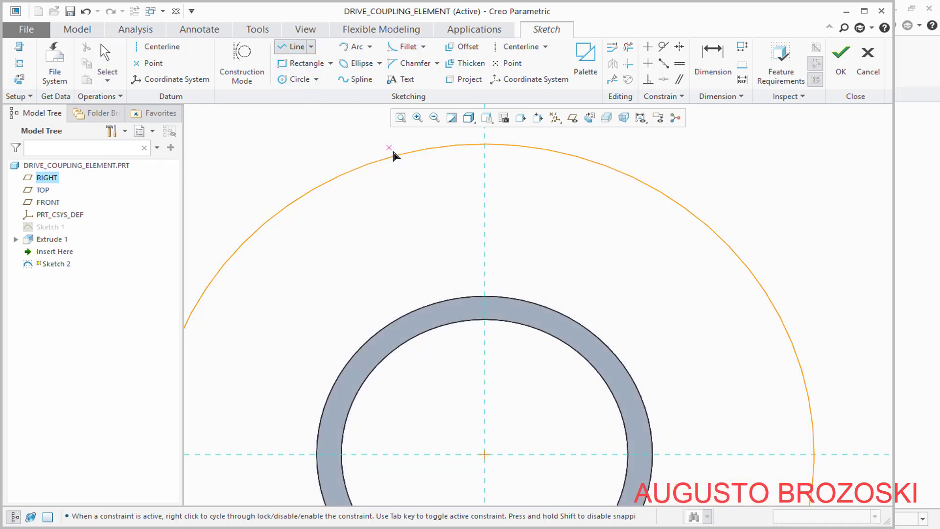
left_click(444, 147)
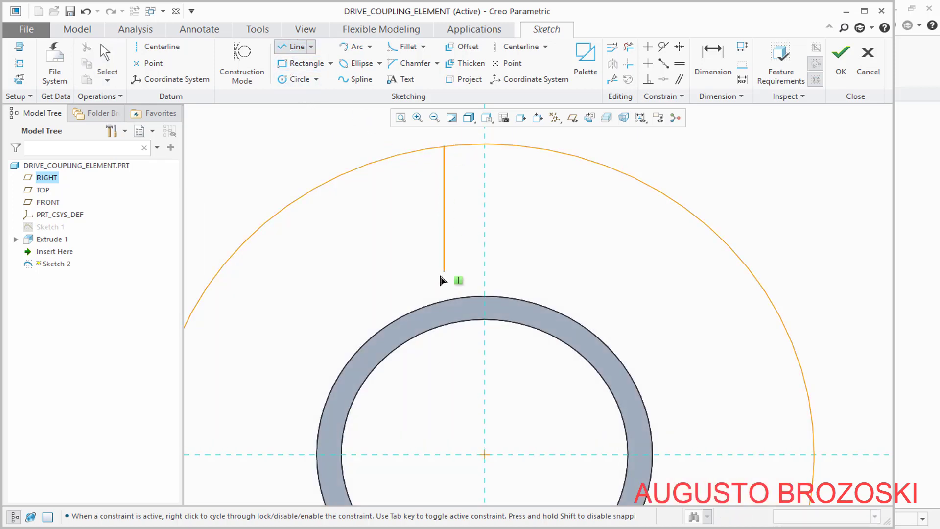
left_click(444, 297)
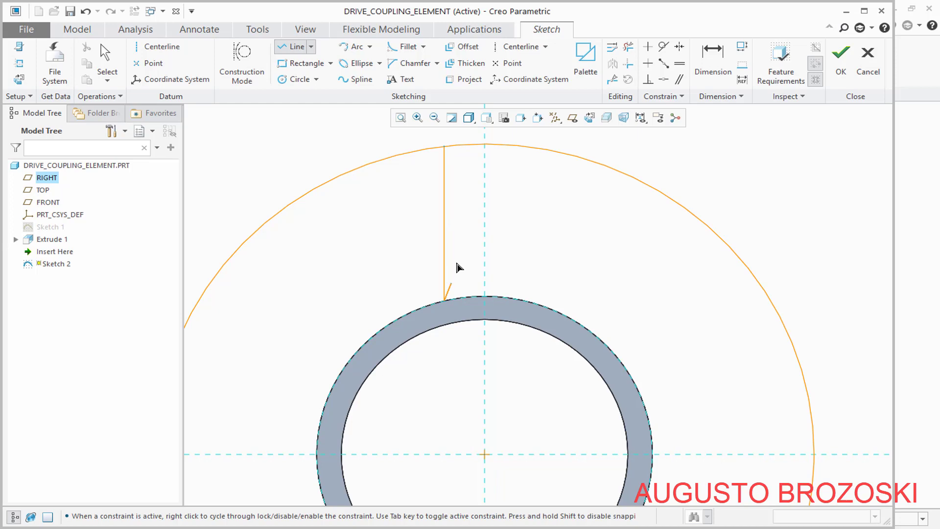
middle_click(529, 216)
left_click(522, 147)
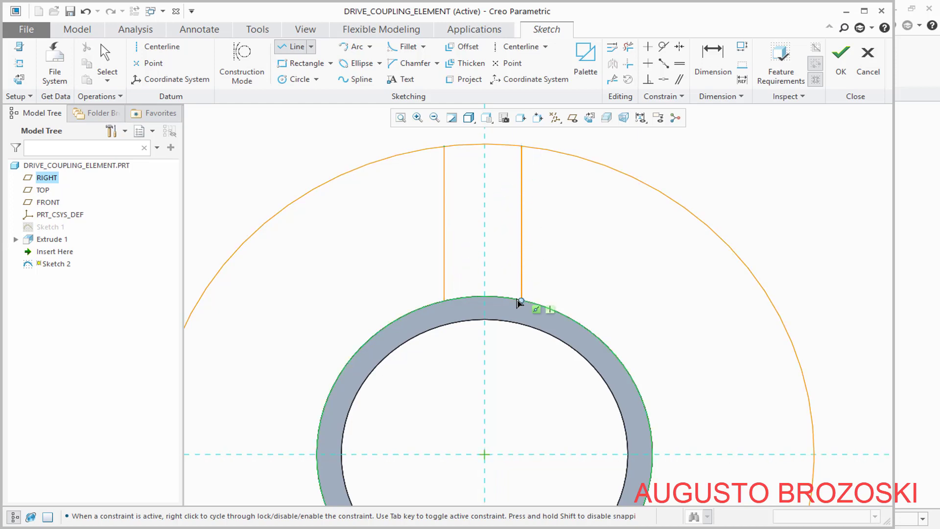
left_click(518, 302)
middle_click(566, 245)
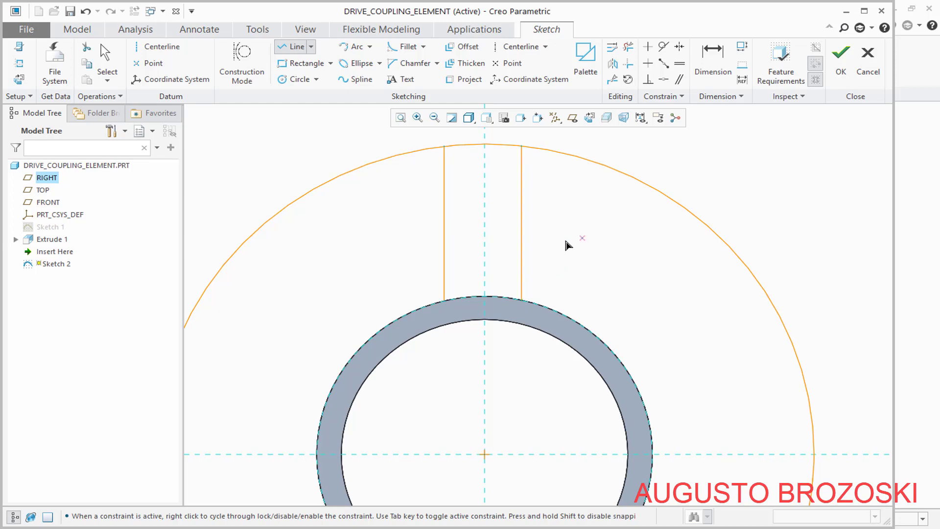
Sketch a second circle centred on the origin and coincident with the ring's outer edge
left_click(302, 81)
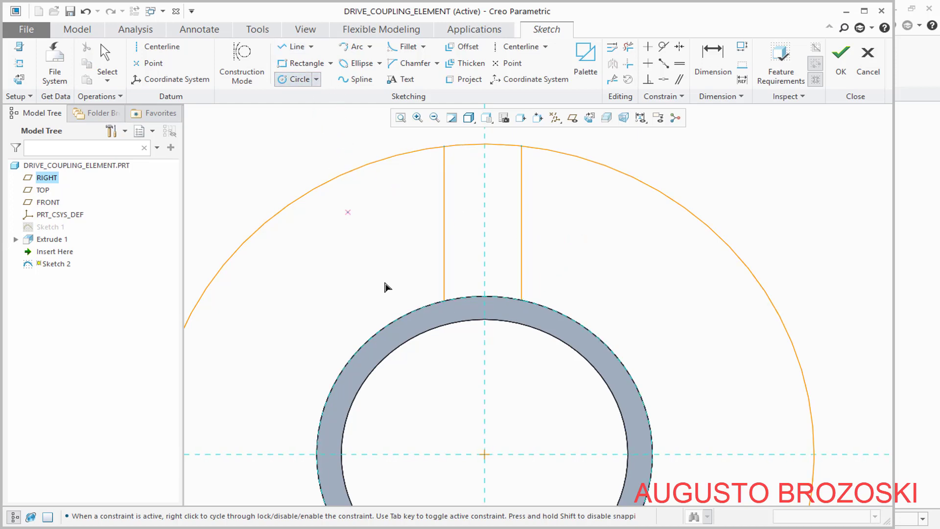
left_click(493, 435)
left_click(590, 338)
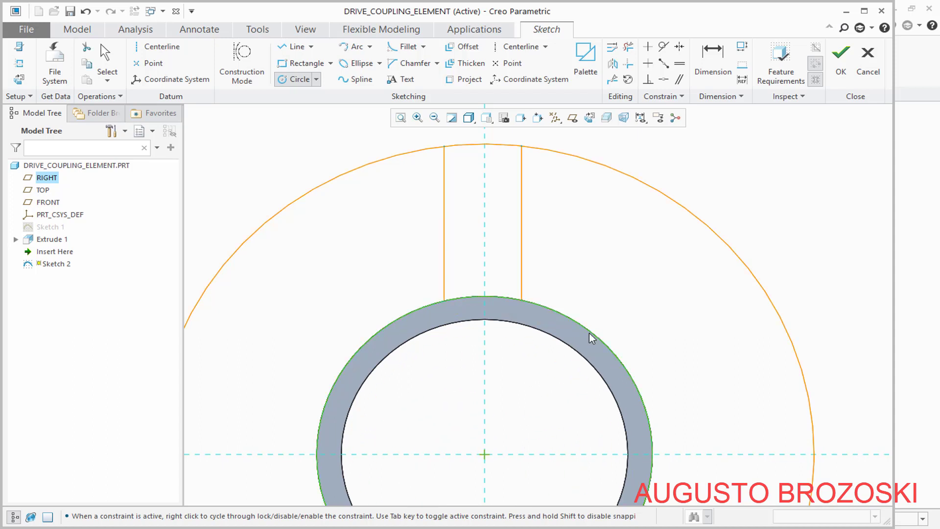
middle_click(385, 242)
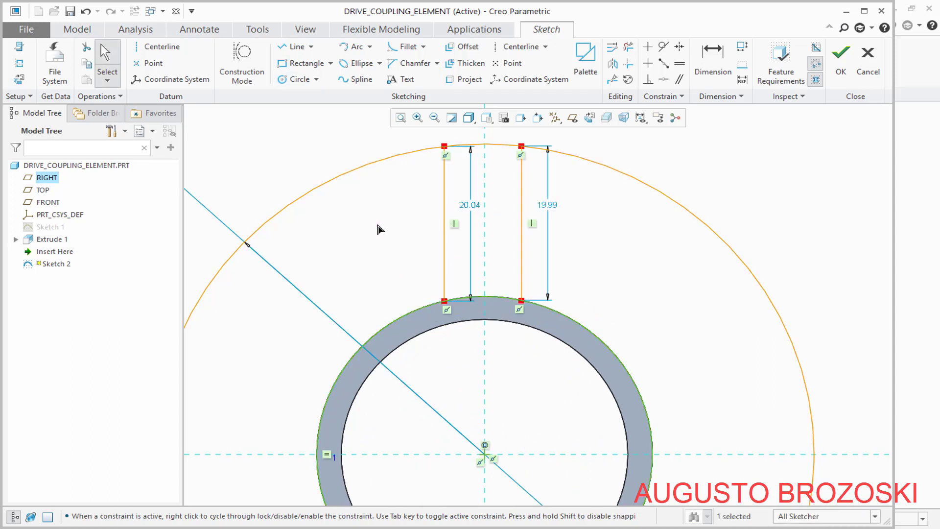
Trim both circles outside the two vertical lines, leaving a closed arm profile above the ring
left_click(629, 48)
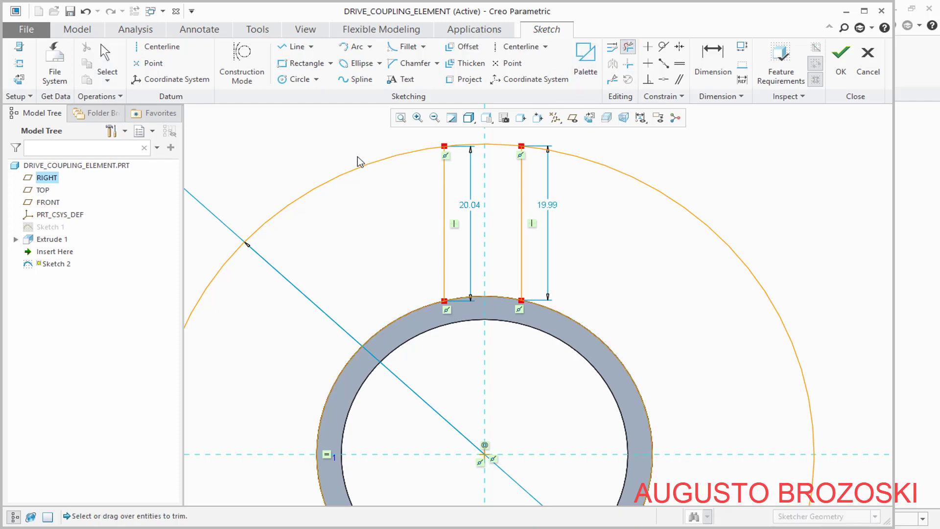
left_click_drag(360, 161, 409, 377)
left_click_drag(730, 202, 602, 357)
scroll(624, 261, "up", 5)
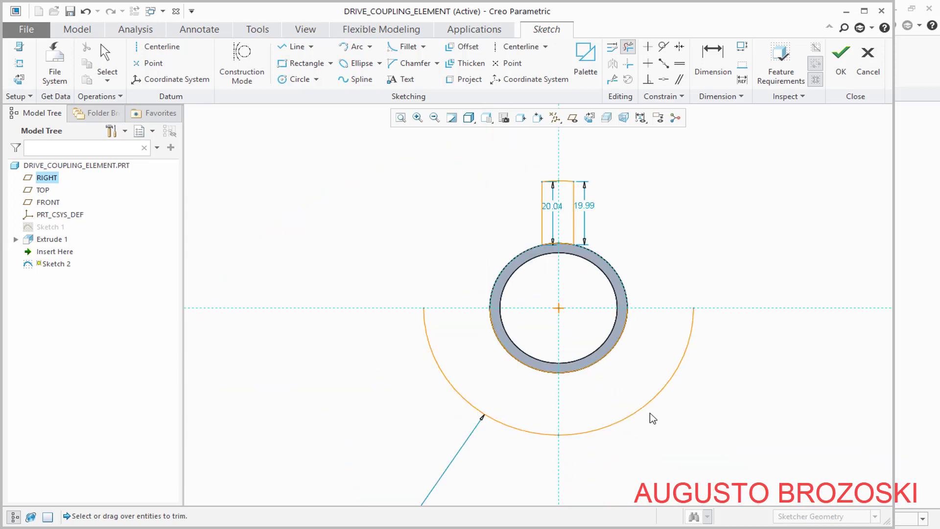
left_click_drag(674, 422, 605, 349)
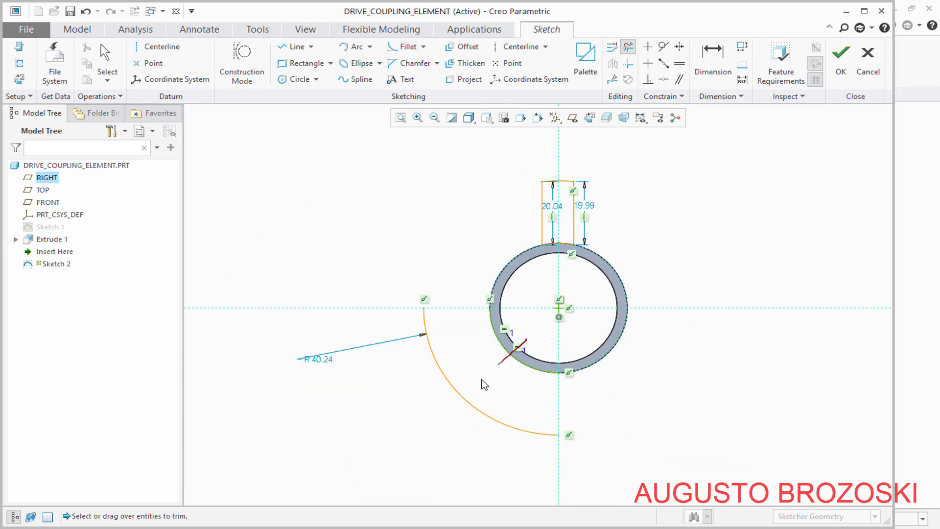
left_click_drag(480, 378, 449, 409)
scroll(628, 185, "down", 3)
scroll(509, 210, "down", 1)
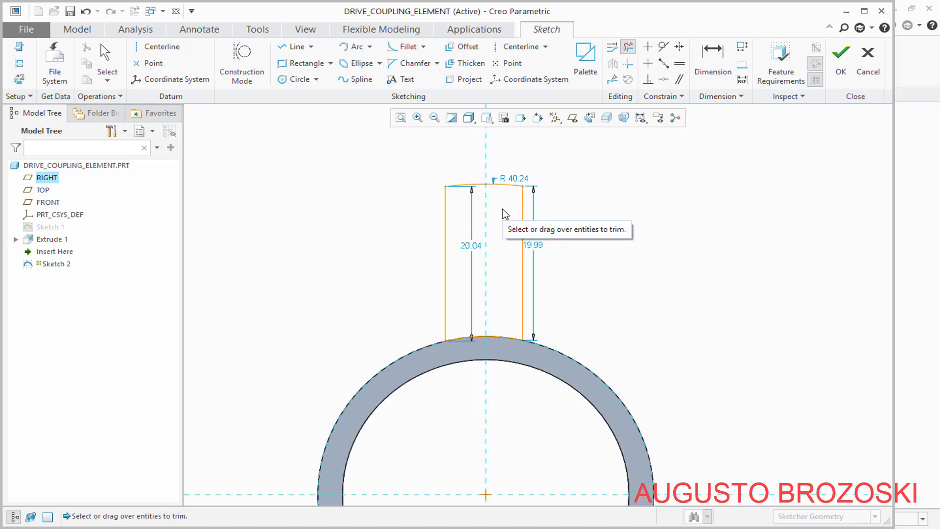
middle_click(502, 209)
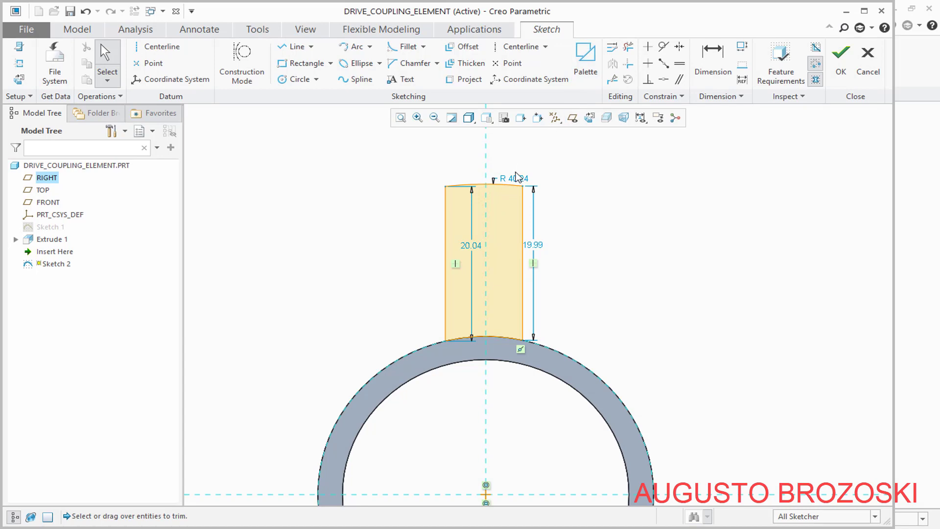
Move the upper arc's radius dimension clear of the arm profile and set the radius to 40 mm
left_click_drag(510, 180, 536, 154)
double_click(507, 155)
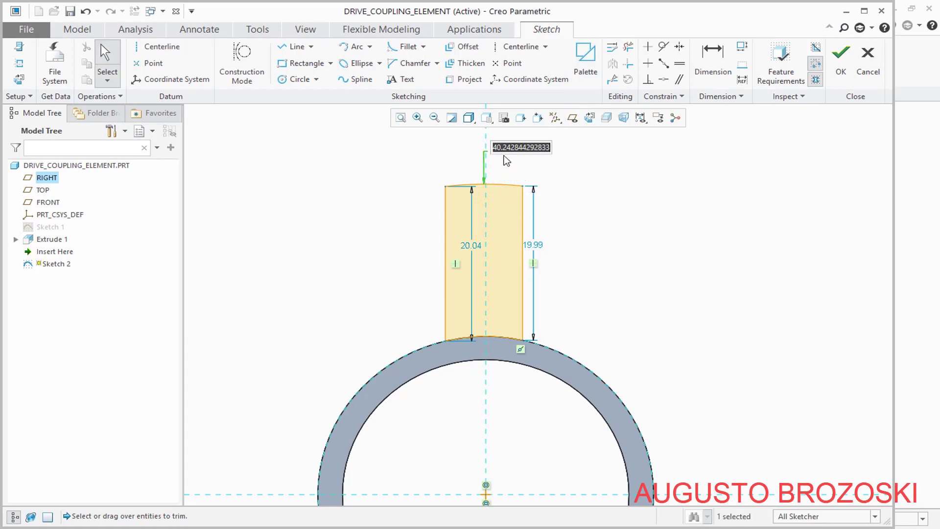
type("40")
key("Return")
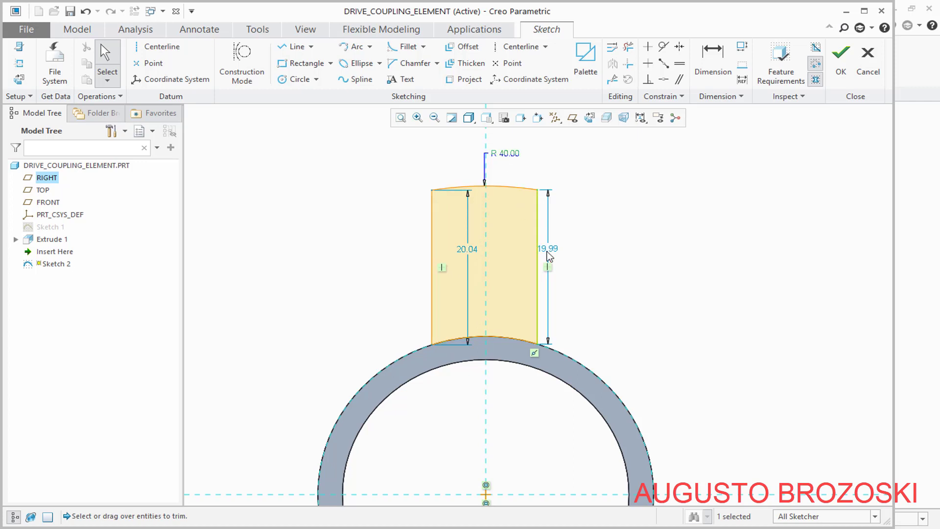
Dimension the arm's width between its two vertical lines and set it to 10 mm
scroll(436, 337, "down", 1)
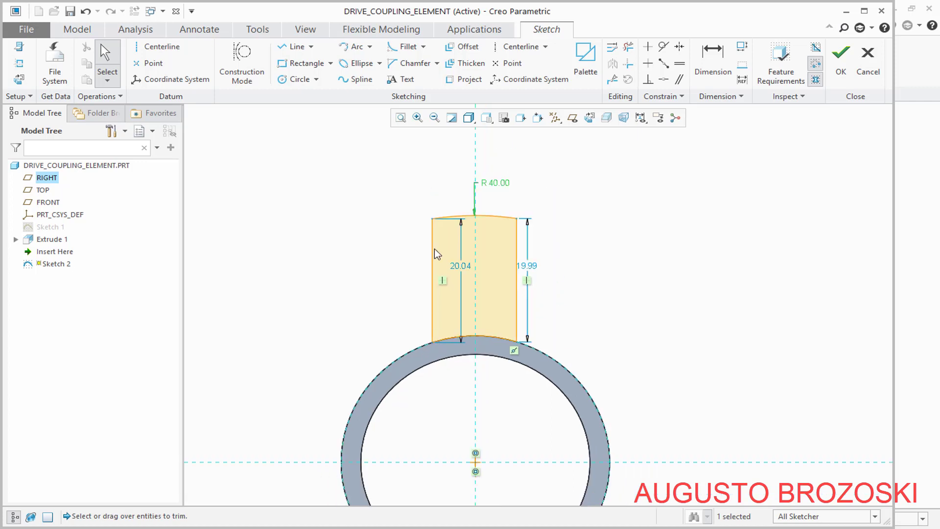
scroll(433, 249, "up", 1)
left_click(712, 72)
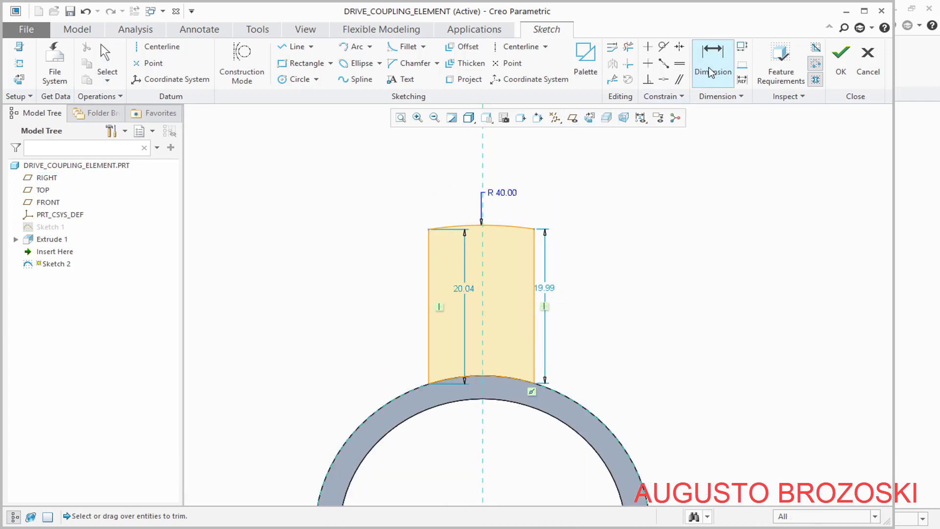
left_click(427, 241)
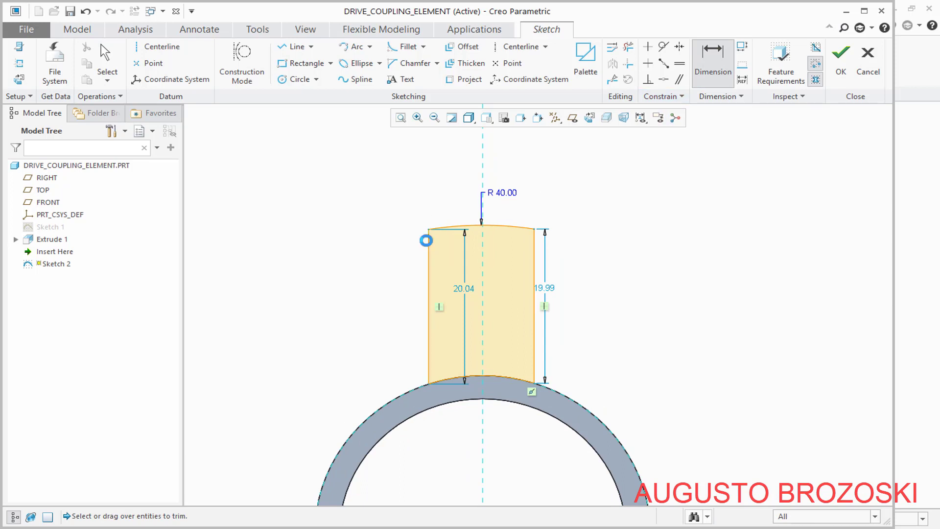
left_click(534, 248)
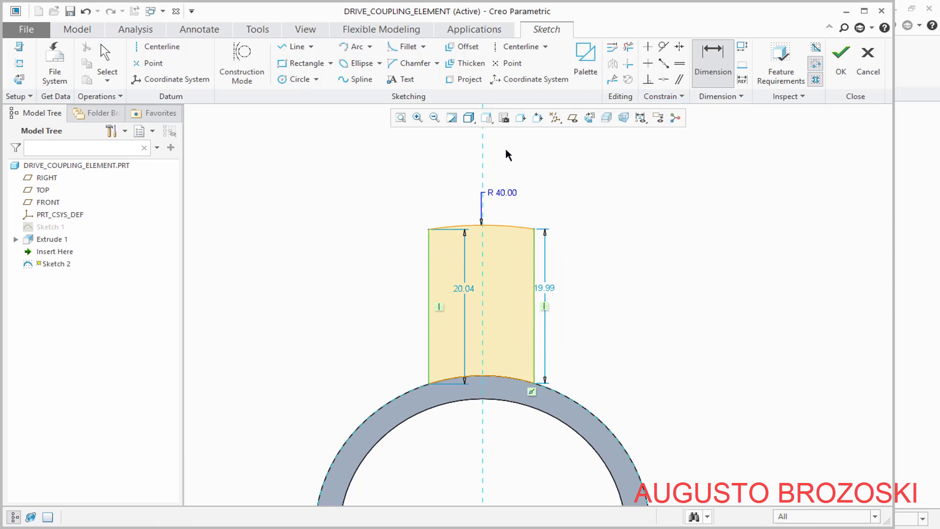
middle_click(505, 152)
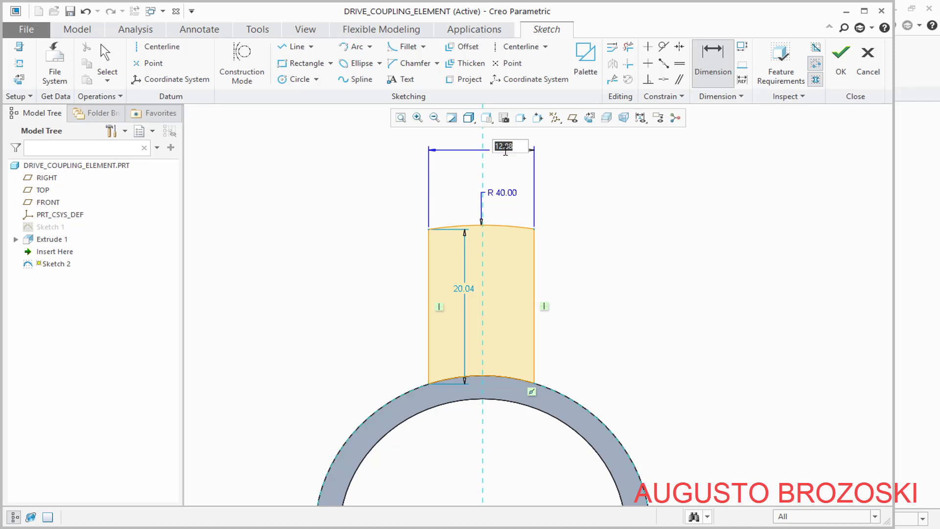
type("10")
key("Return")
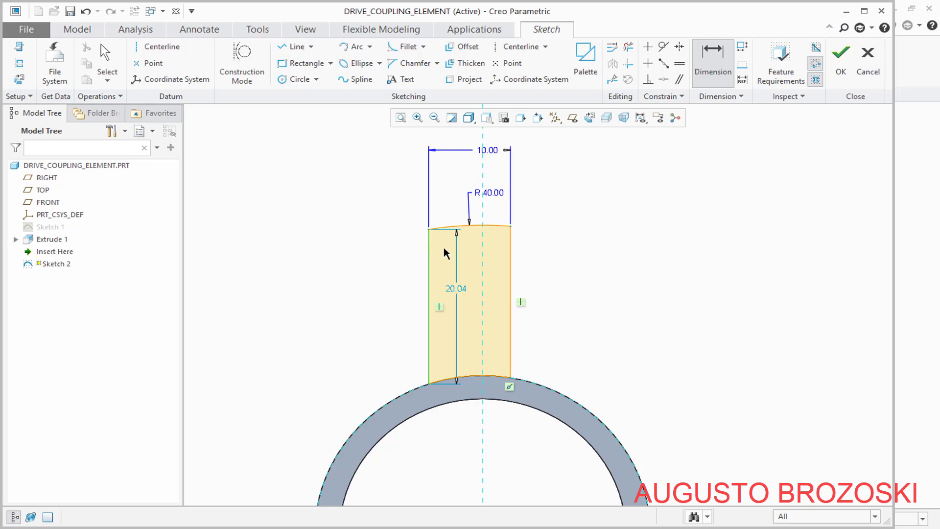
Dimension the arm's left line to the vertical reference at 5 mm, and finish the sketch
middle_click(461, 176)
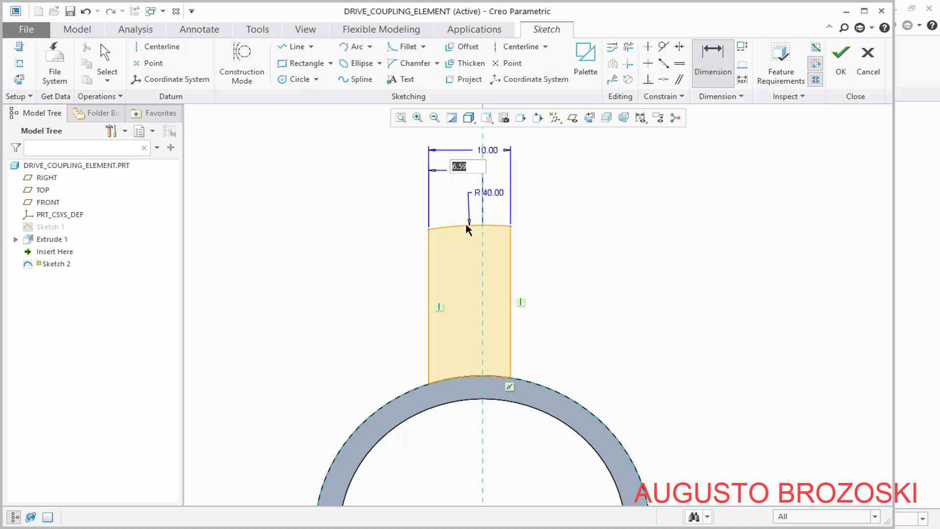
type("5")
key("Return")
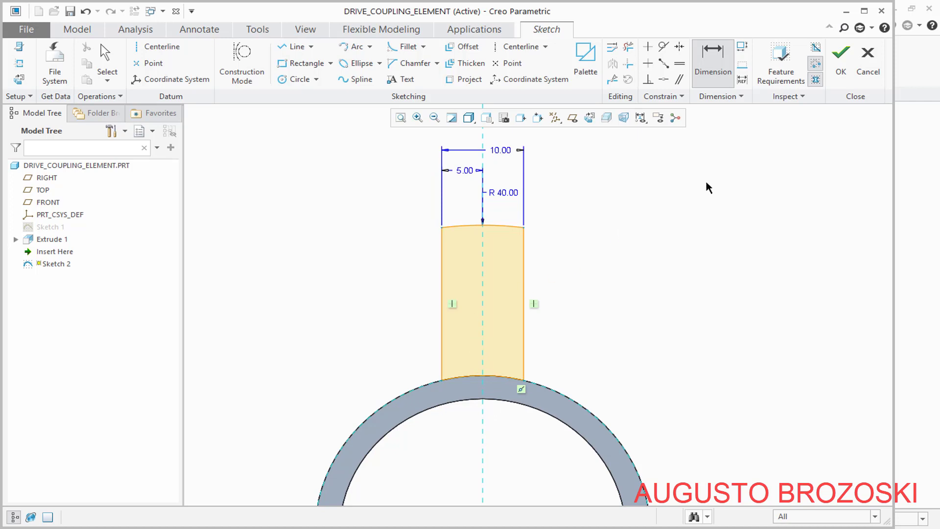
left_click(847, 73)
Extrude the arm sketch as a solid symmetrically about its sketch plane to a total depth of 20.5 mm, viewed in Standard Orientation
left_click(521, 117)
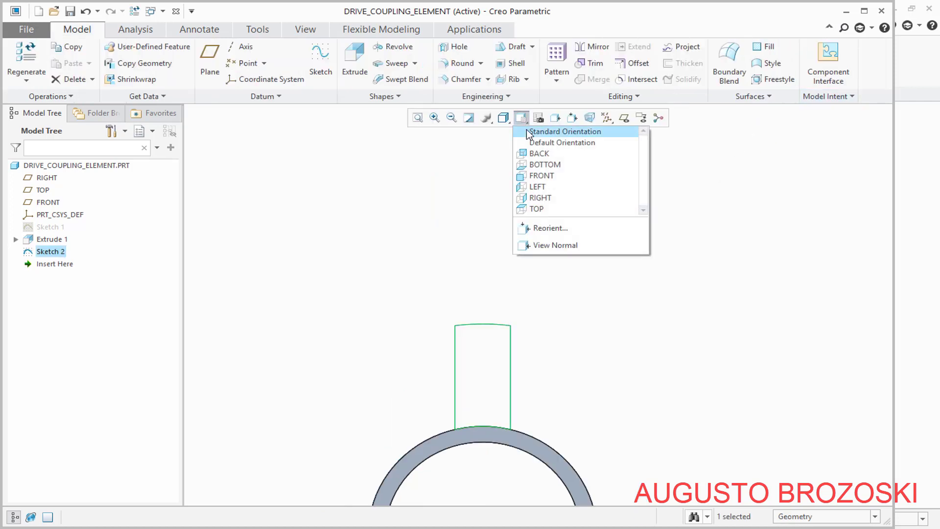
left_click(528, 128)
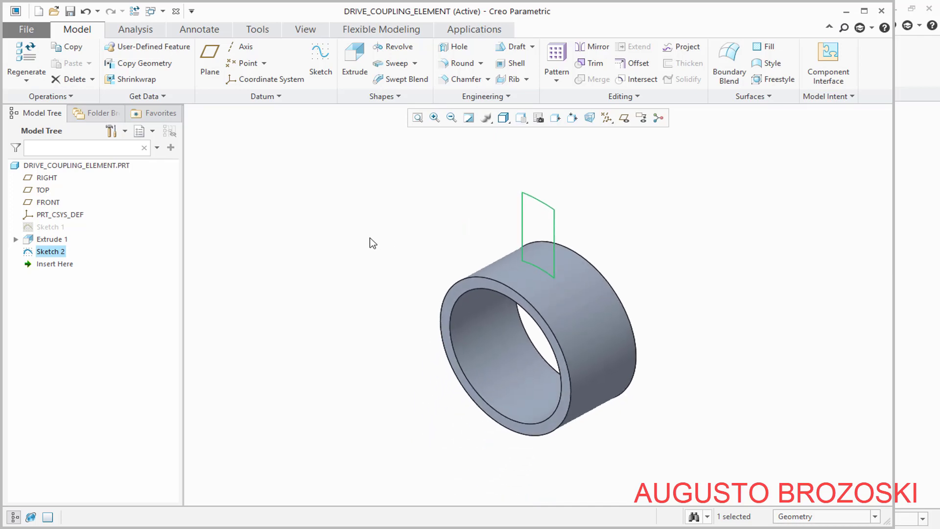
left_click(353, 68)
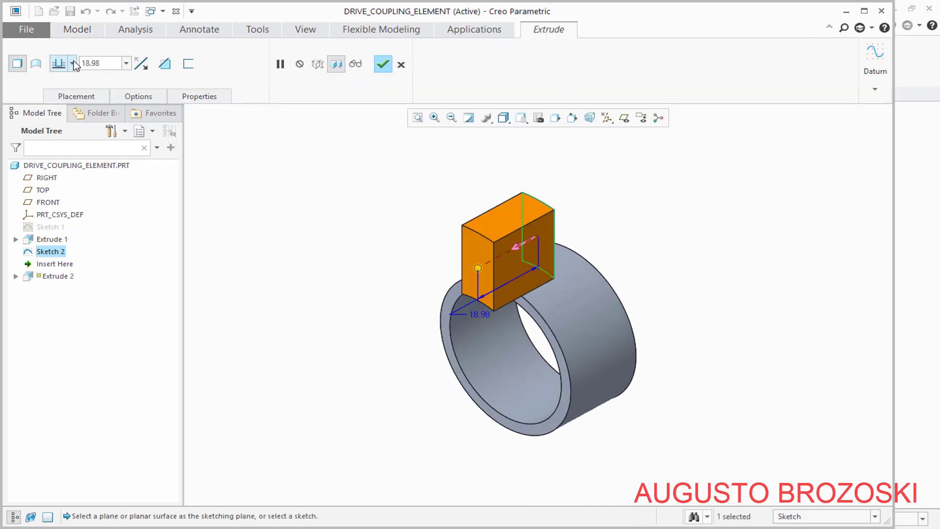
left_click(72, 64)
left_click(58, 98)
double_click(112, 65)
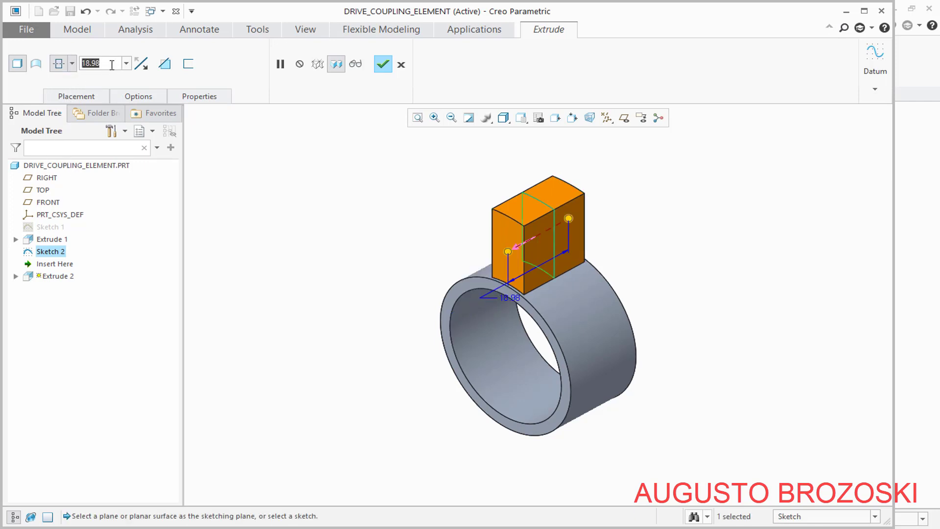
type("20")
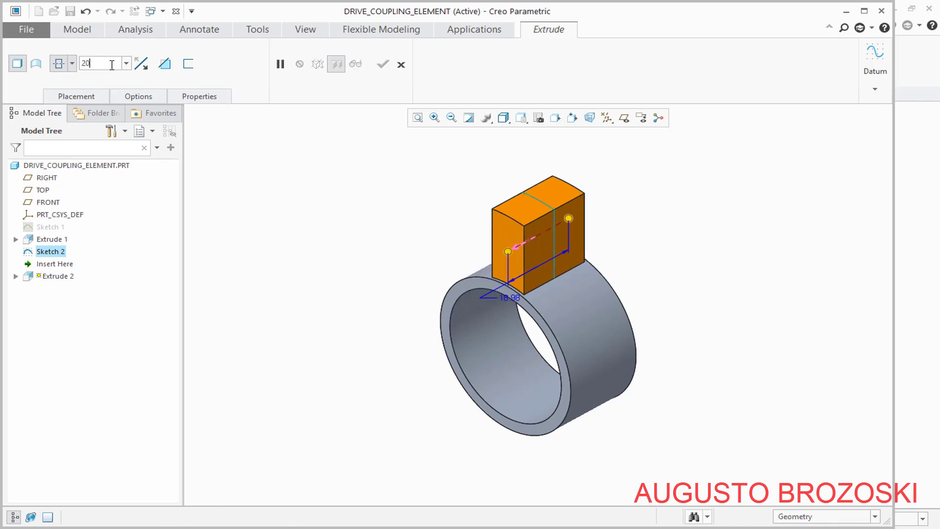
type(".5")
key("Return")
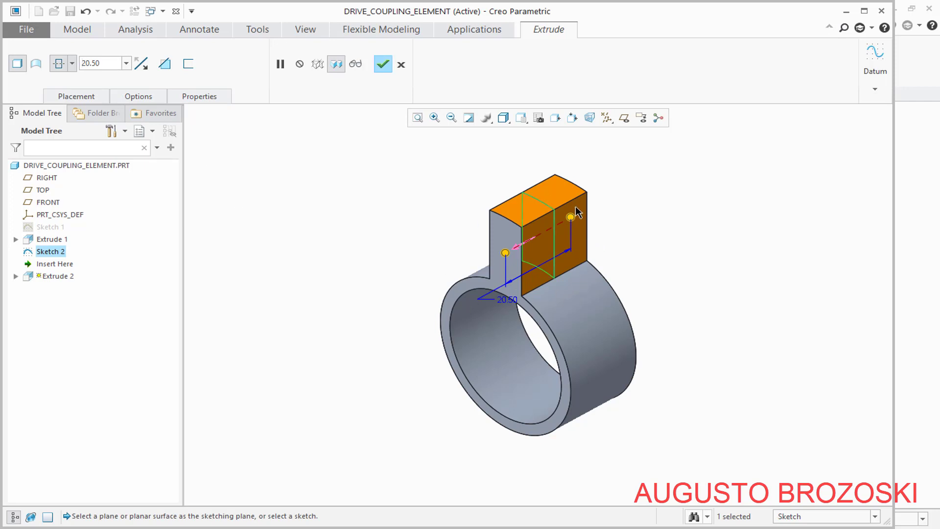
left_click(382, 66)
Clear the selection and save the coupling element part
left_click(619, 184)
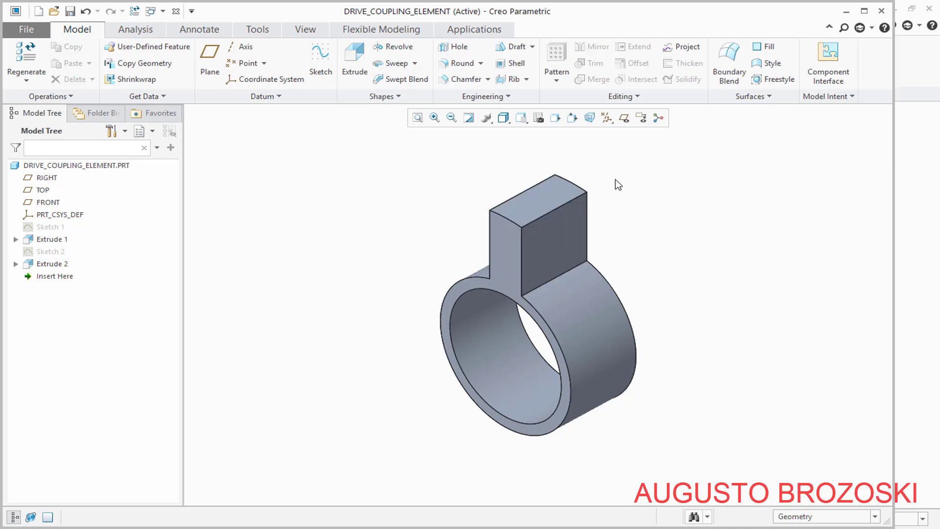
left_click(521, 117)
left_click(68, 14)
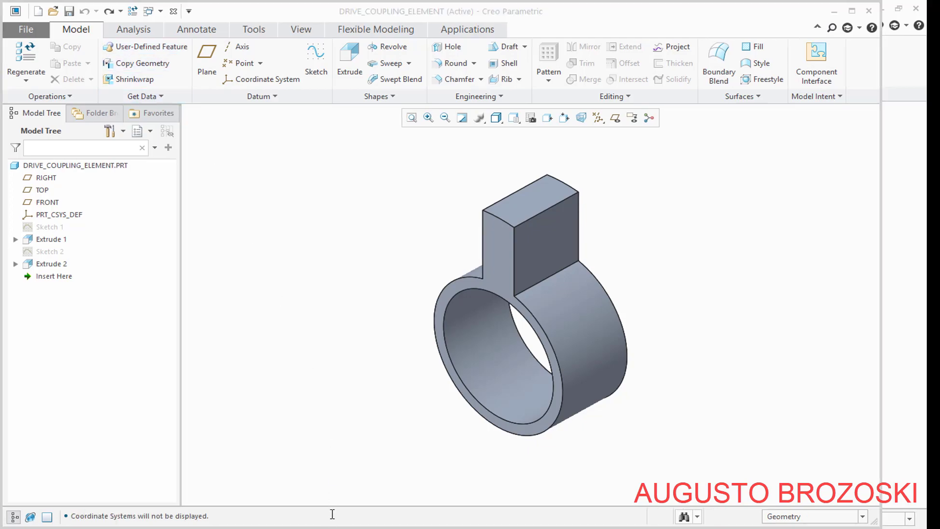
Check the radii in the PDF drawing, and round the two long edges at the arm's outer end with a 3 mm radius
key("alt+Tab")
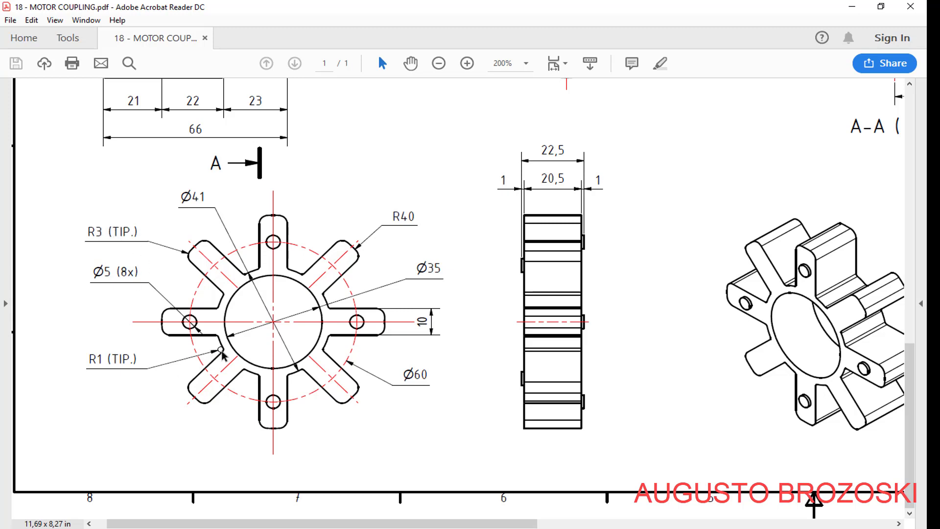
left_click(851, 7)
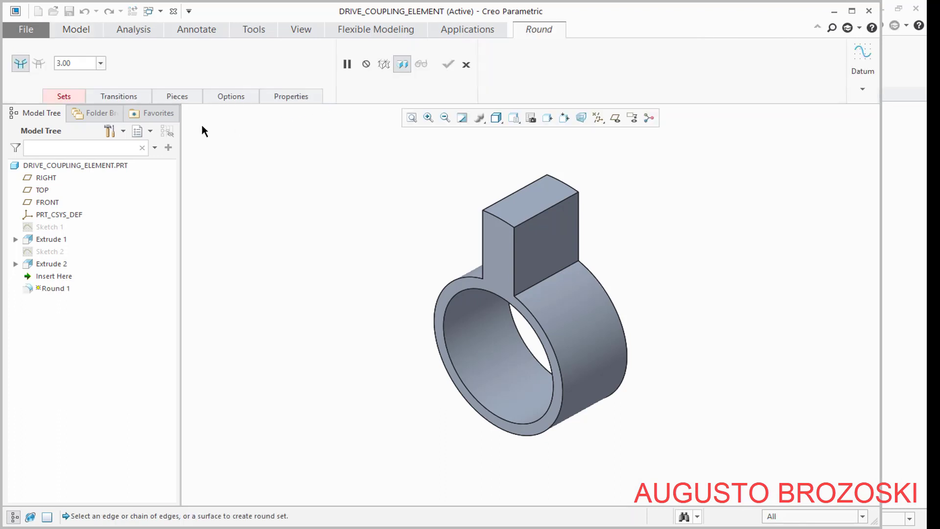
scroll(547, 166, "up", 4)
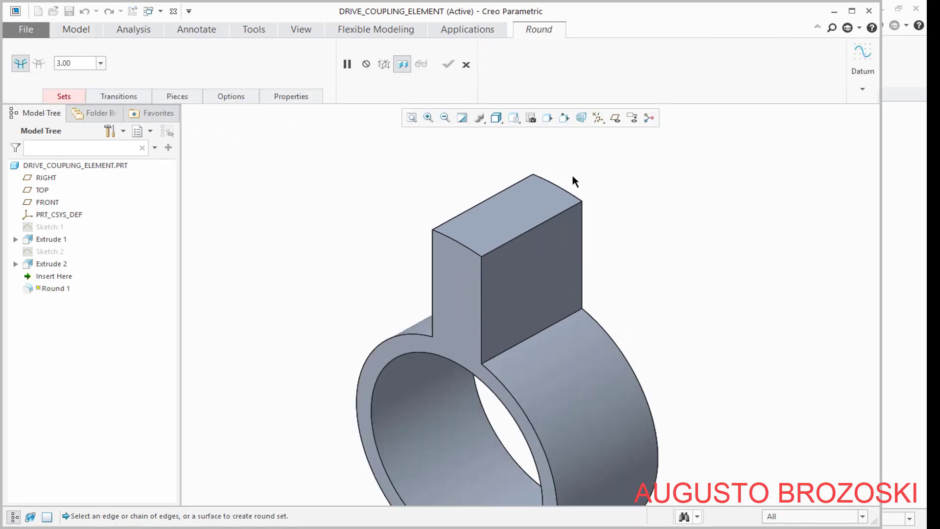
left_click(502, 266)
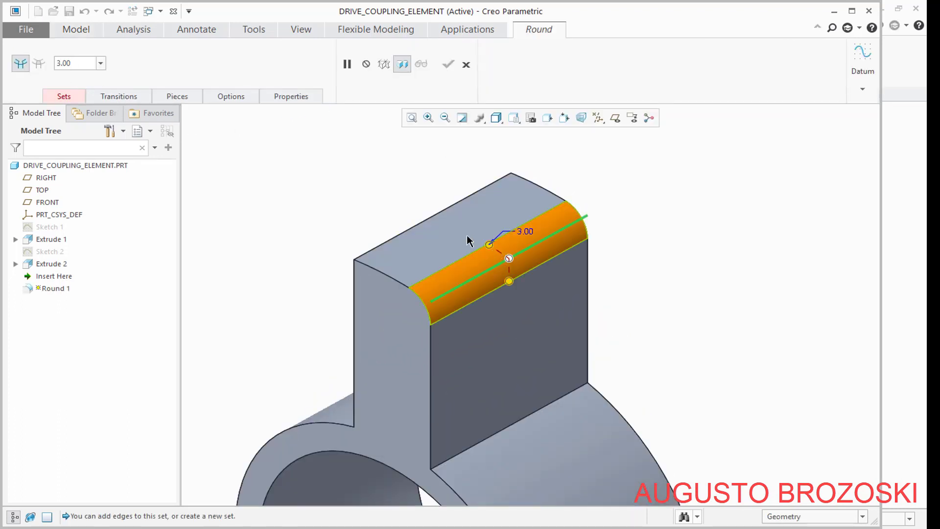
left_click(427, 216, "ctrl")
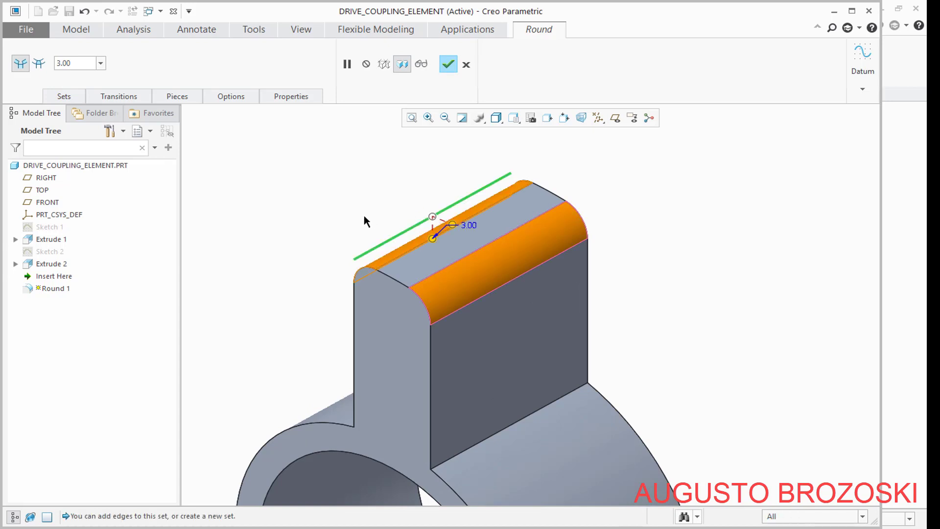
left_click(448, 64)
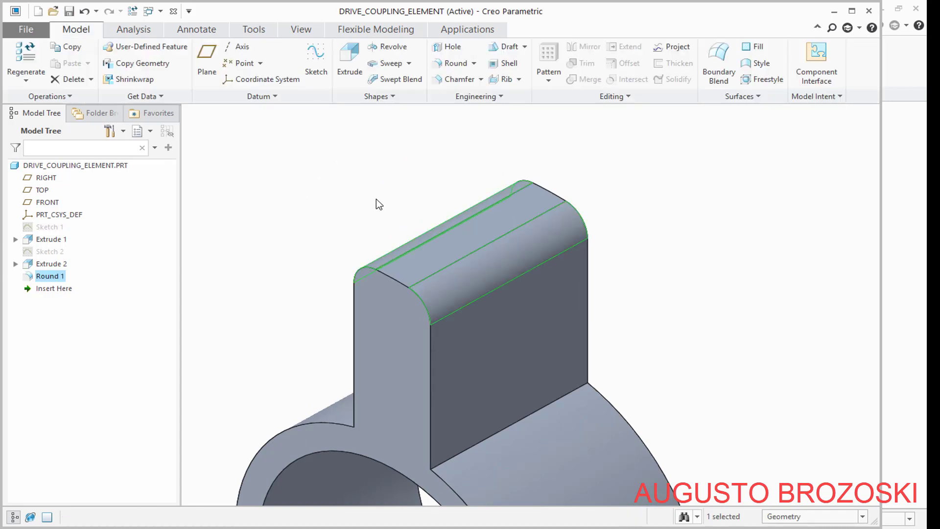
left_click(335, 201)
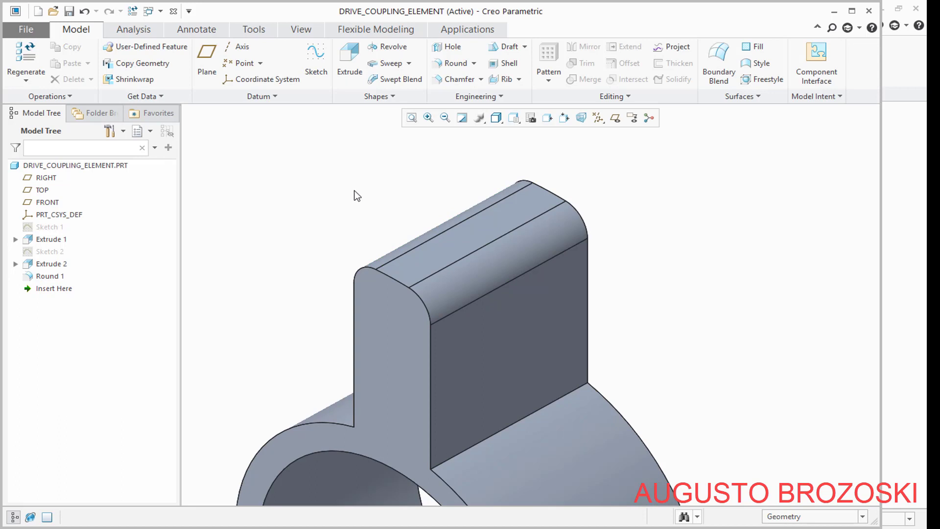
Round the two edges where the arm meets the ring with a 1 mm radius, and return to Standard Orientation
left_click(451, 63)
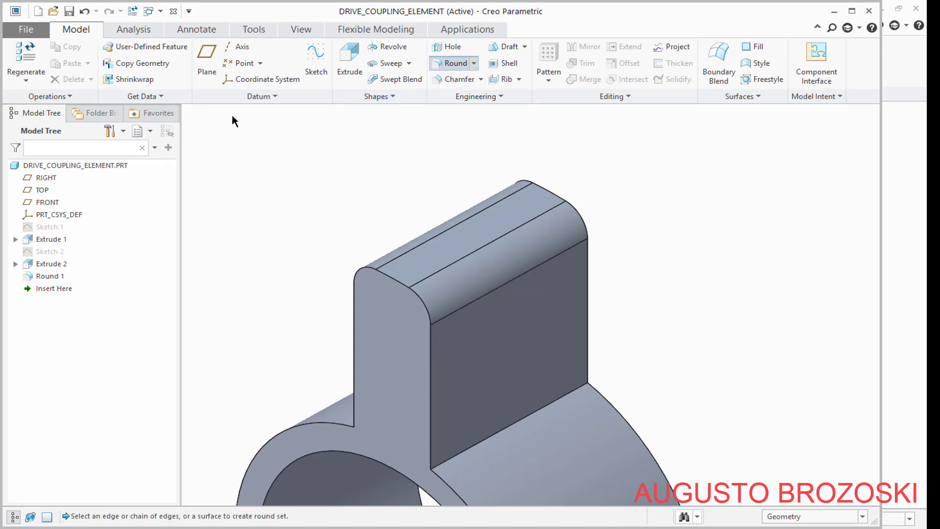
double_click(68, 63)
type("1")
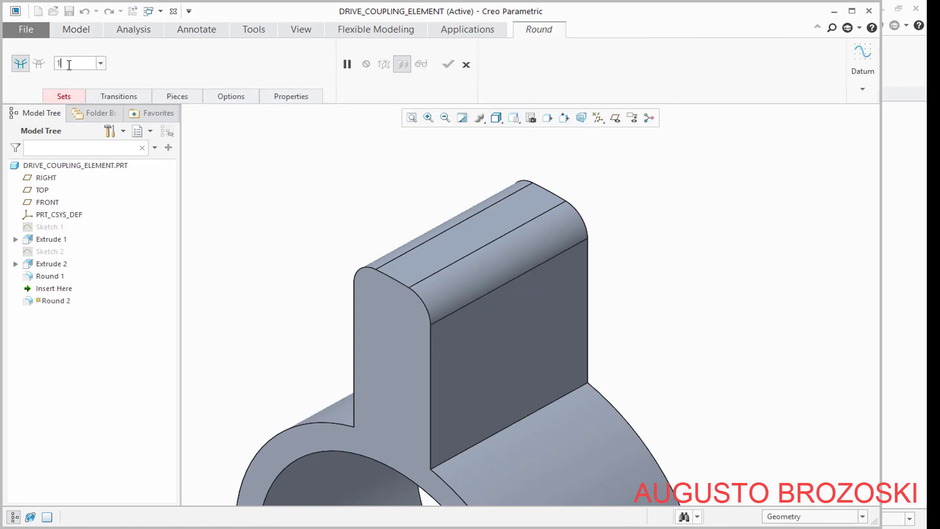
key("Return")
scroll(400, 217, "down", 2)
scroll(435, 351, "up", 3)
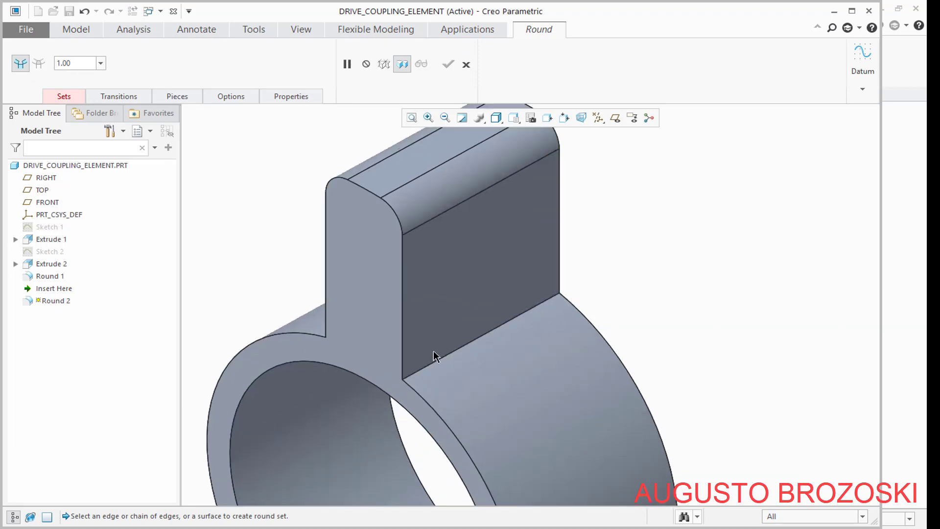
left_click(450, 360)
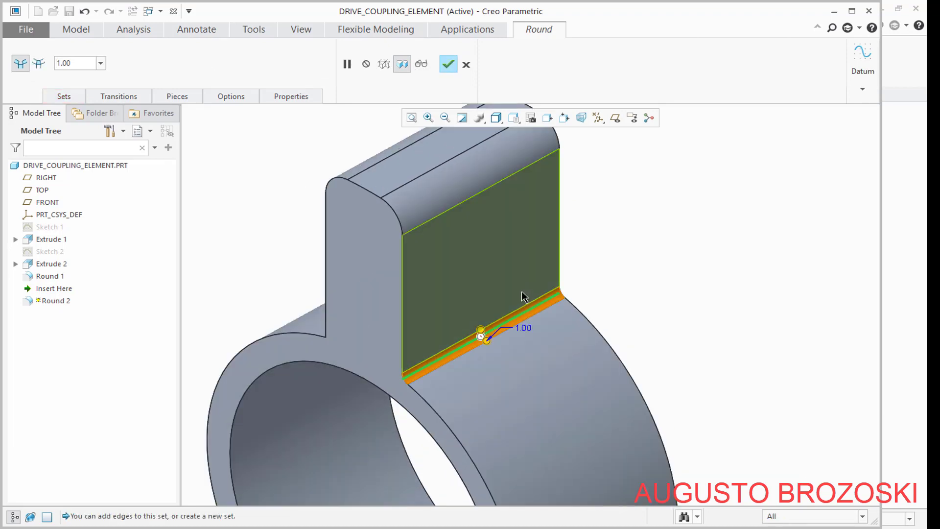
middle_click_drag(522, 295, 395, 303)
scroll(392, 304, "up", 2)
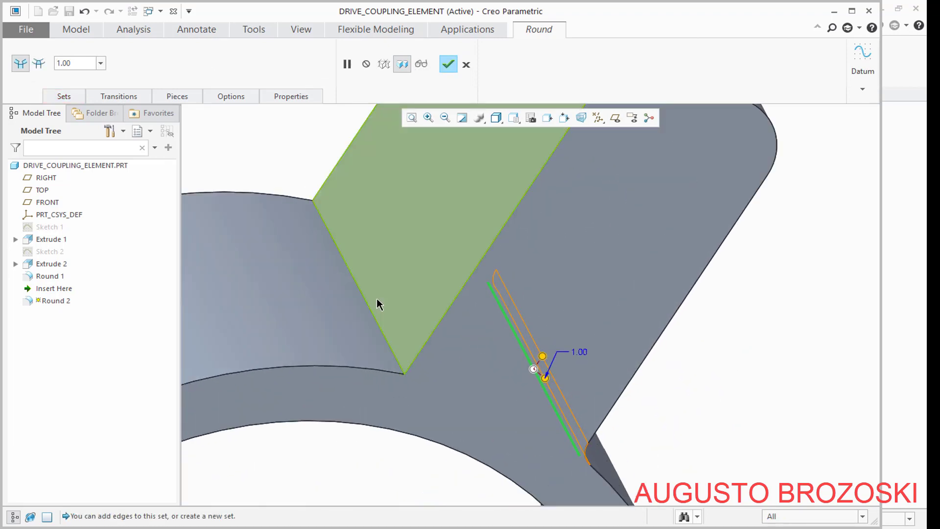
left_click(367, 300)
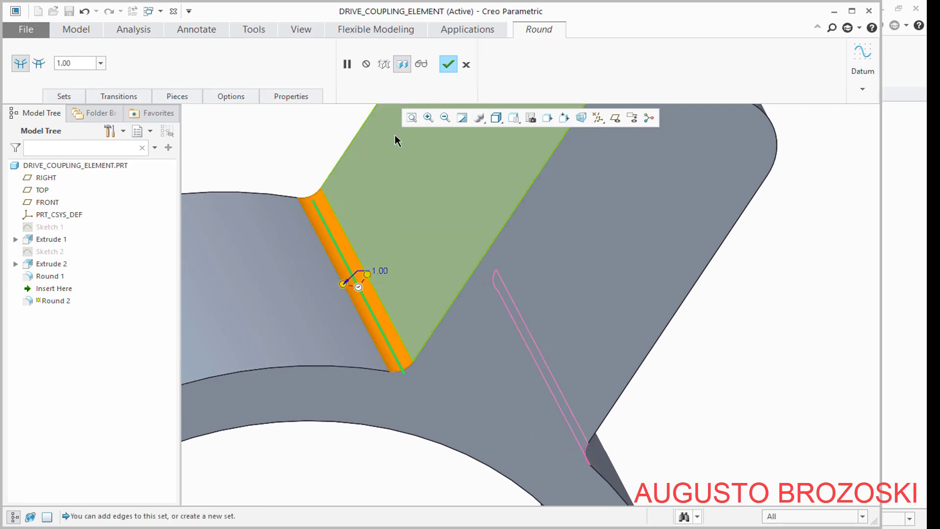
left_click(448, 65)
scroll(416, 239, "down", 4)
middle_click_drag(416, 238, 373, 241)
left_click(513, 118)
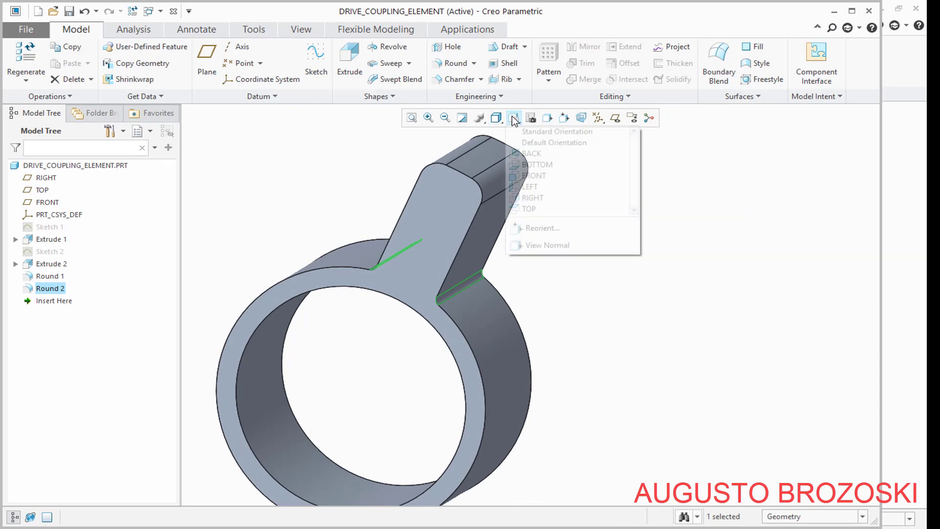
left_click(548, 131)
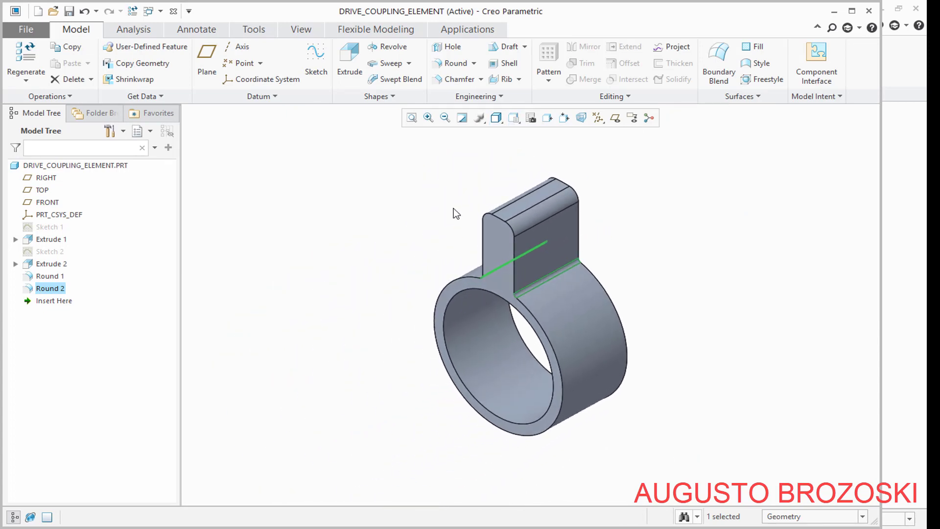
left_click(453, 208)
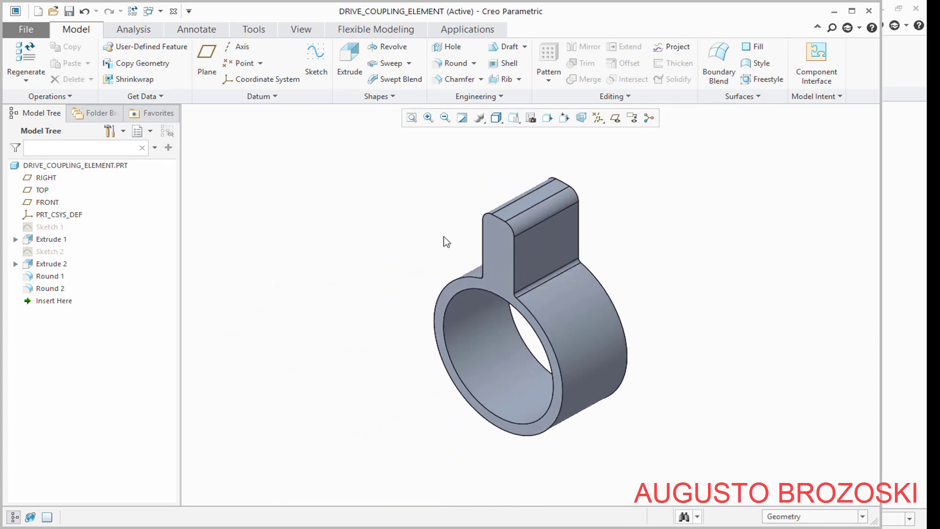
Start a geometry pattern of Extrude 2, Round 1 and Round 2, with Axis as the pattern type
left_click(52, 267)
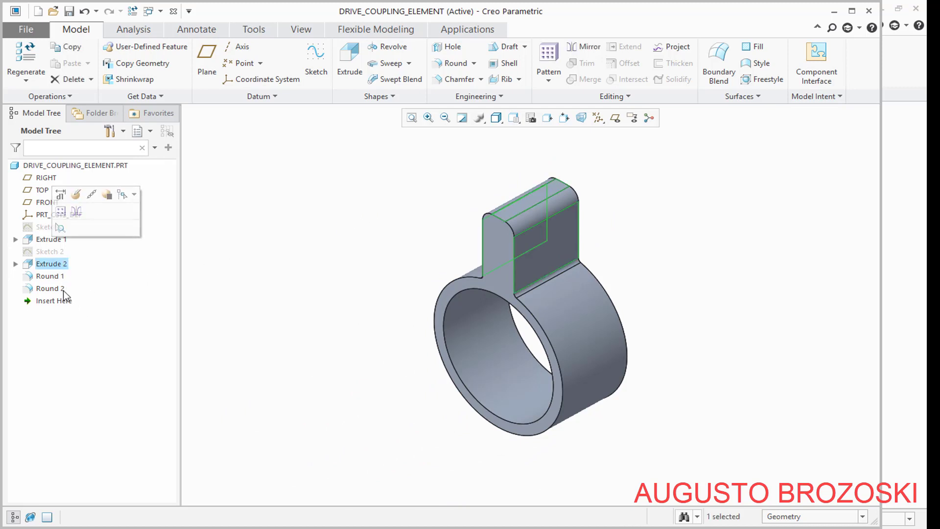
left_click(52, 290, "shift")
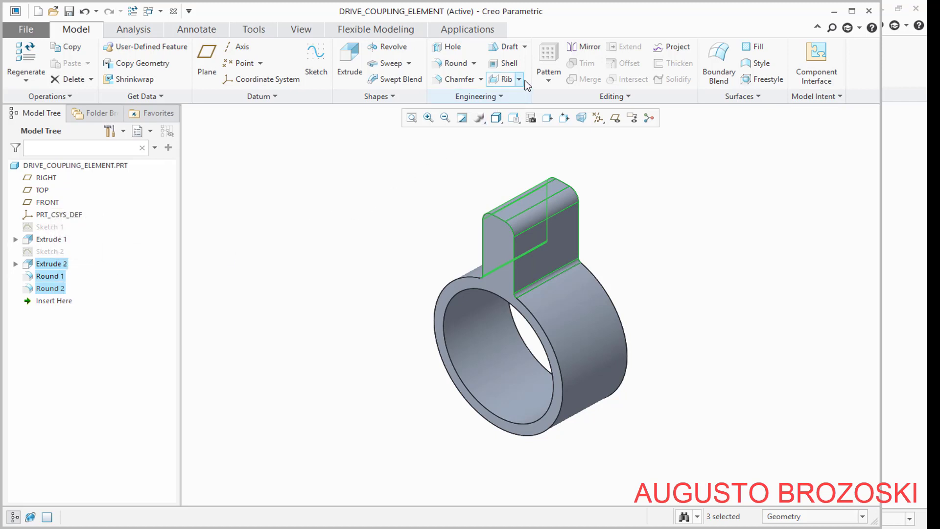
left_click(552, 76)
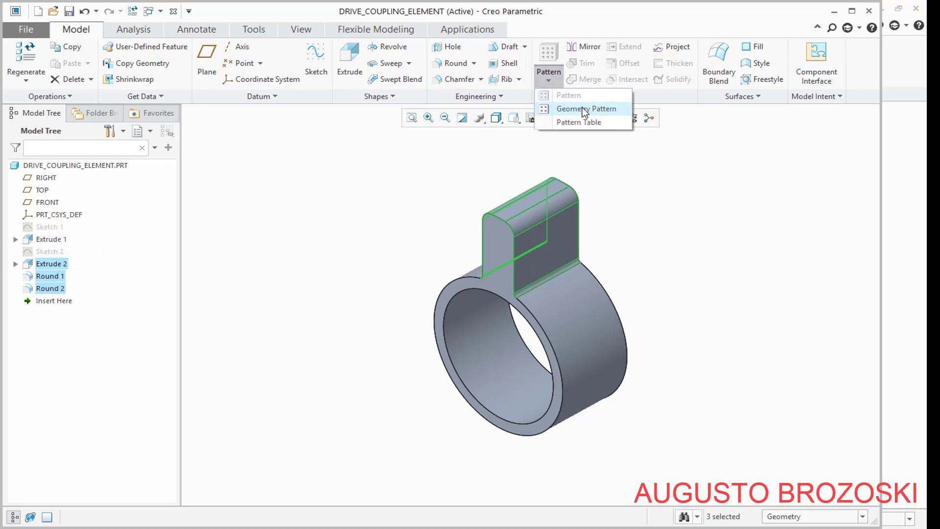
left_click(582, 108)
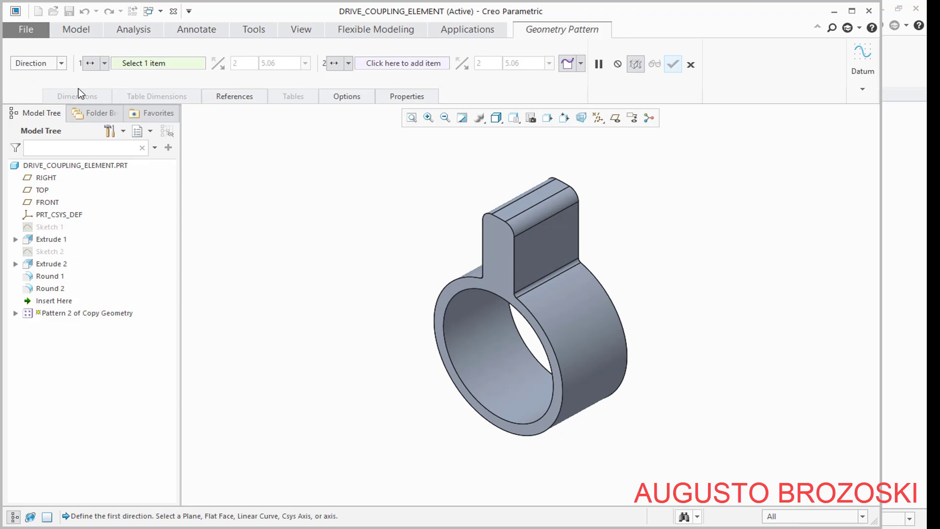
left_click(62, 63)
left_click(21, 97)
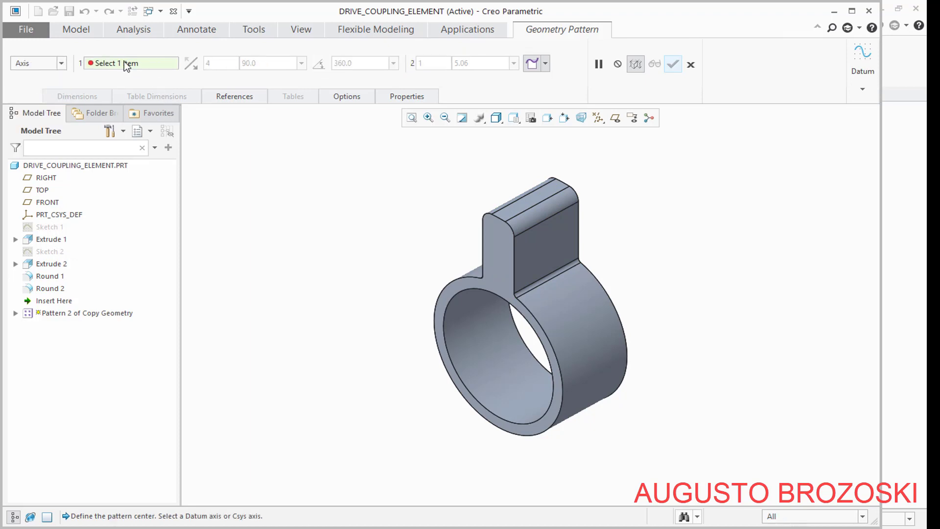
Turn on the display of coordinate systems in the model
left_click(601, 118)
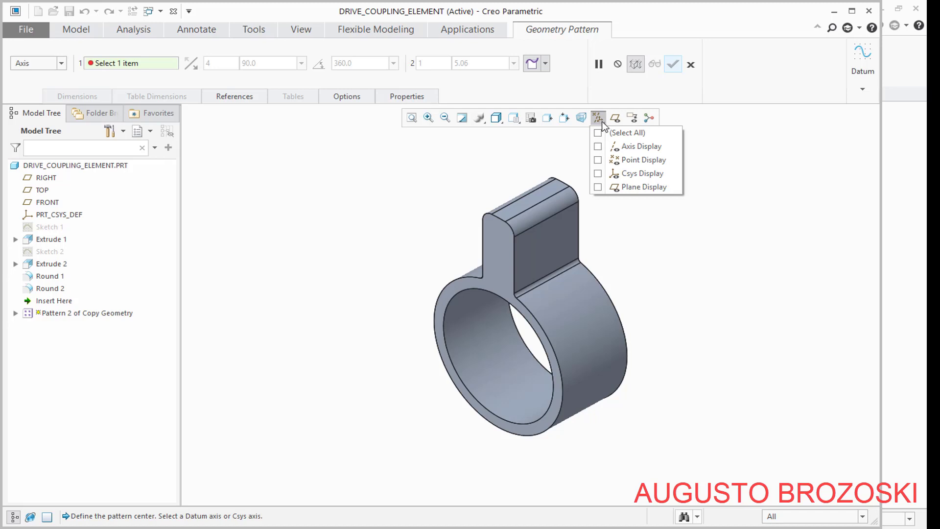
left_click(598, 173)
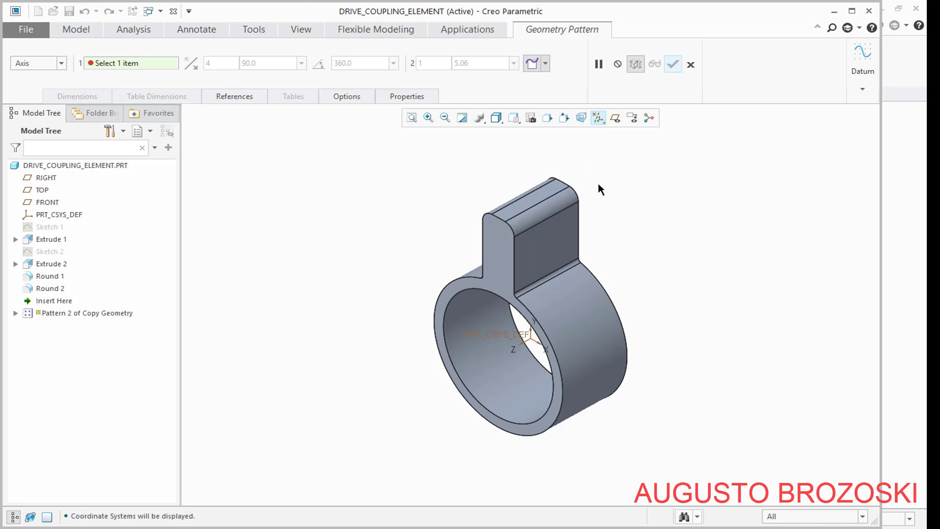
Try to pattern the arm geometry about the coordinate system's Z axis with 8 members at 45° spacing, and undo the pattern
left_click(522, 344)
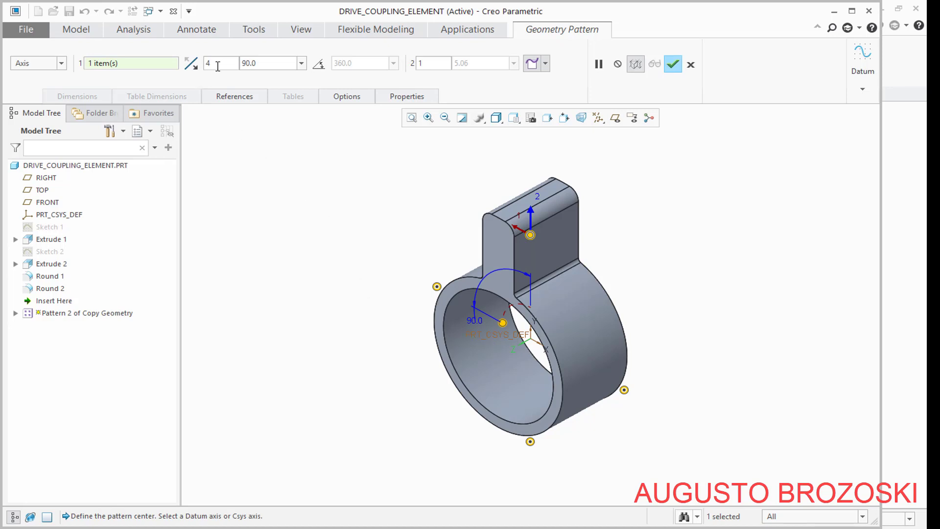
type("8")
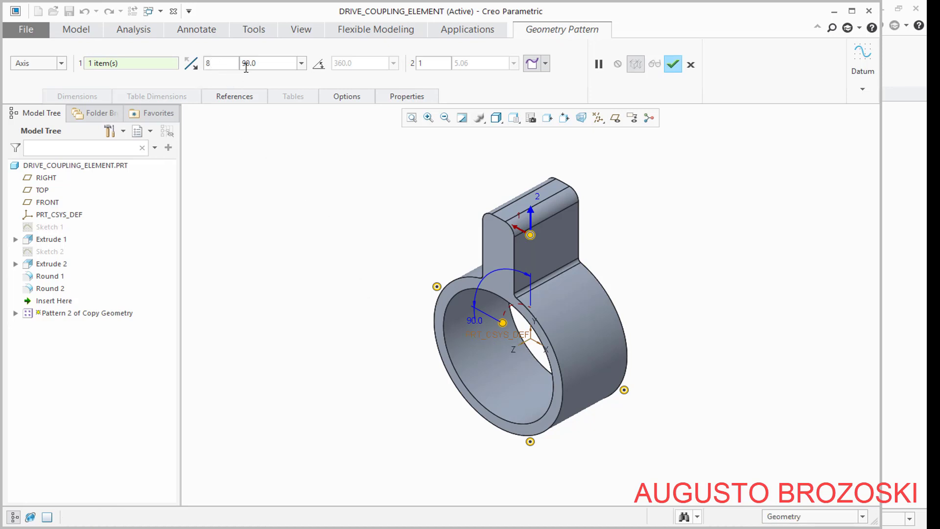
double_click(264, 63)
type("45")
key("Return")
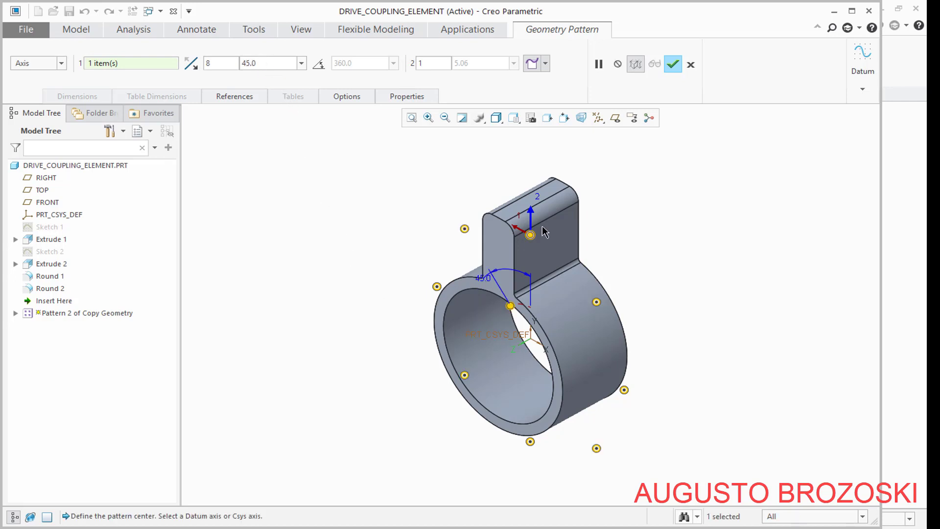
left_click(514, 119)
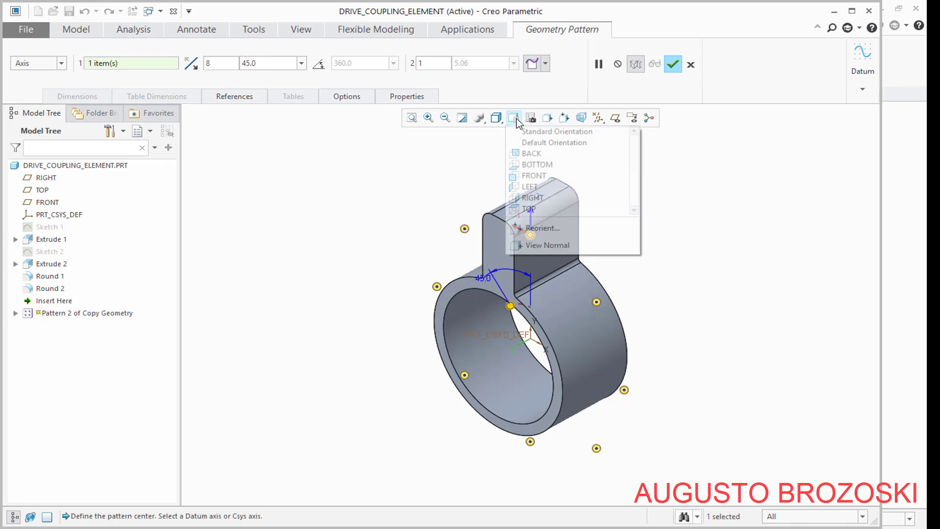
left_click(541, 174)
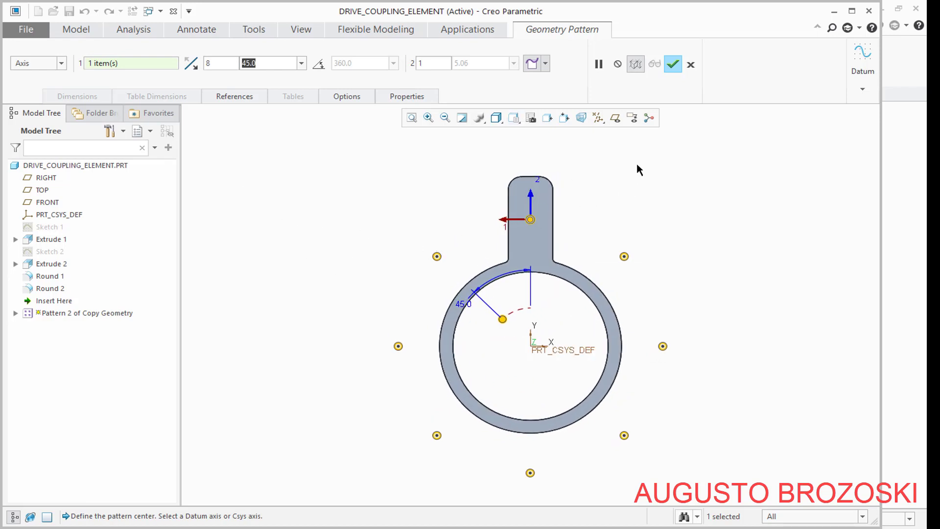
left_click(672, 64)
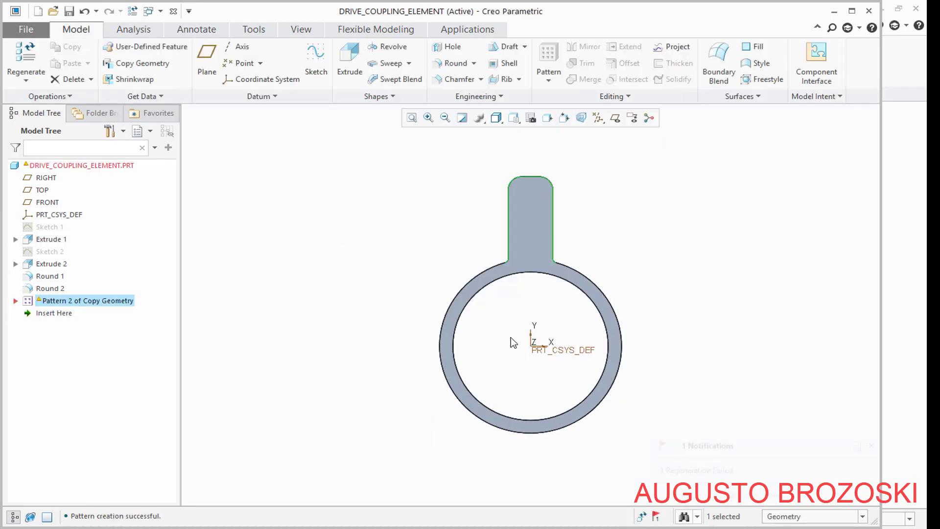
key("ctrl+d")
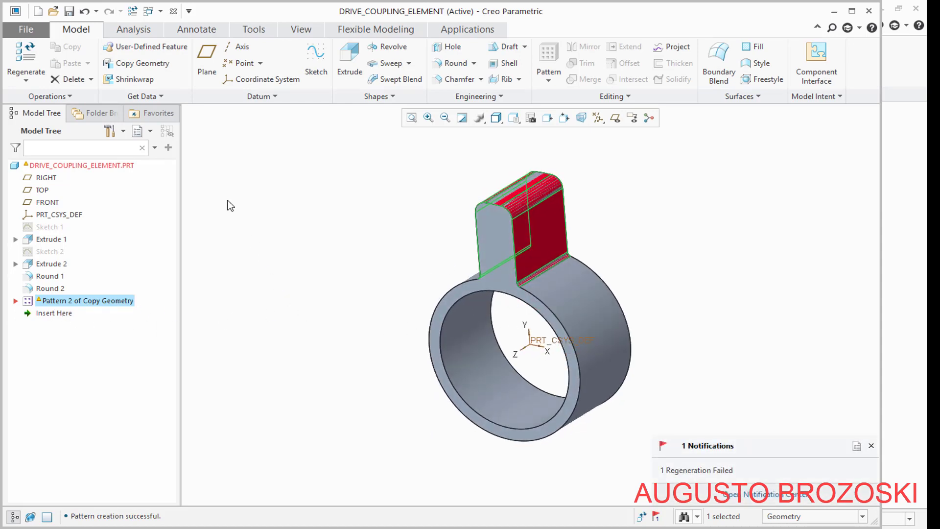
left_click(84, 10)
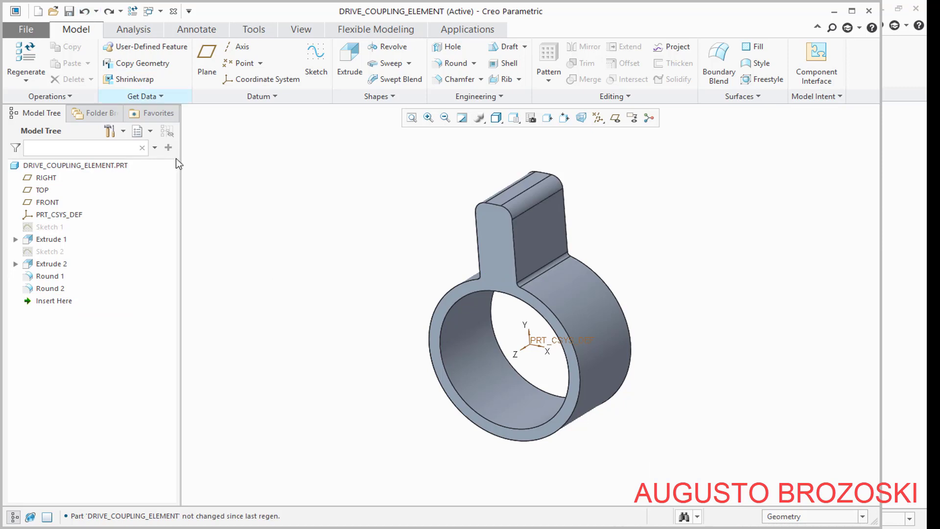
Group the arm's Extrude 2, Round 1 and Round 2 features into a local group
left_click(49, 264)
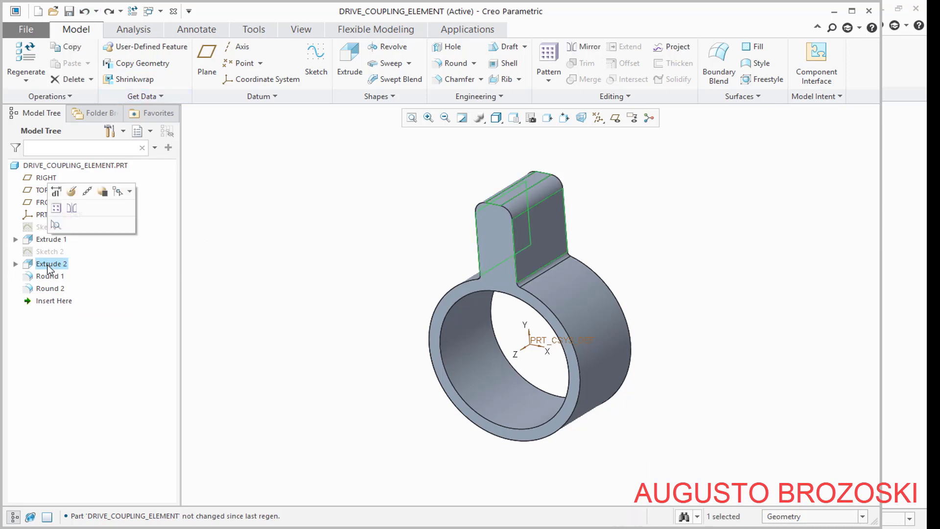
left_click(54, 289, "shift")
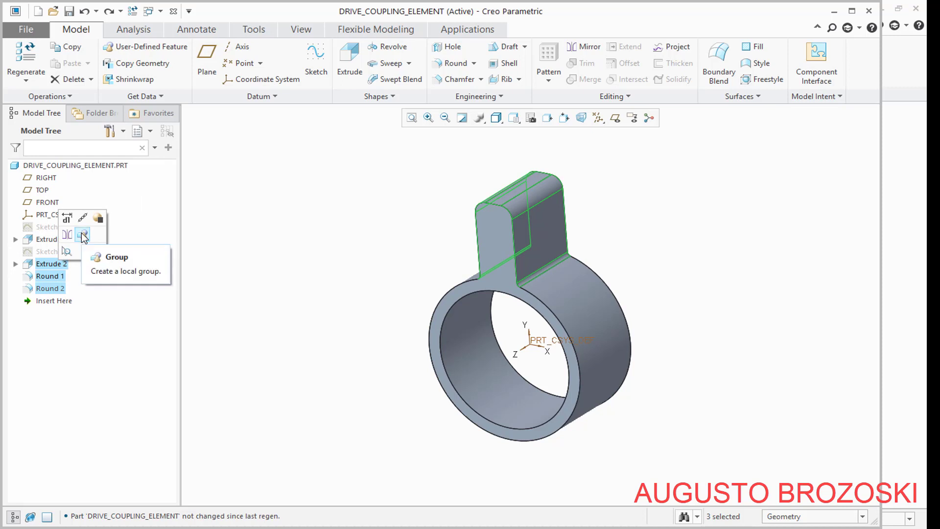
left_click(82, 235)
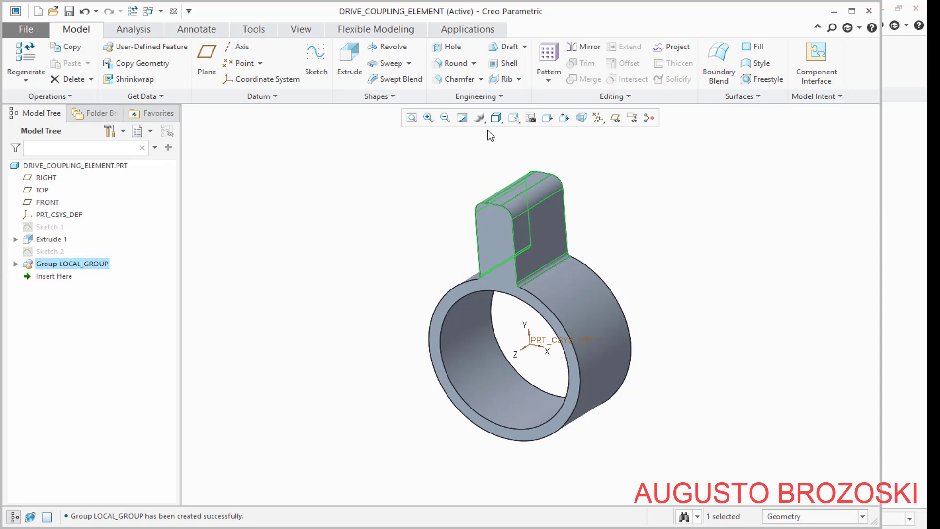
Start an axis pattern of the arm's local group about the coordinate system's Z axis
left_click(548, 73)
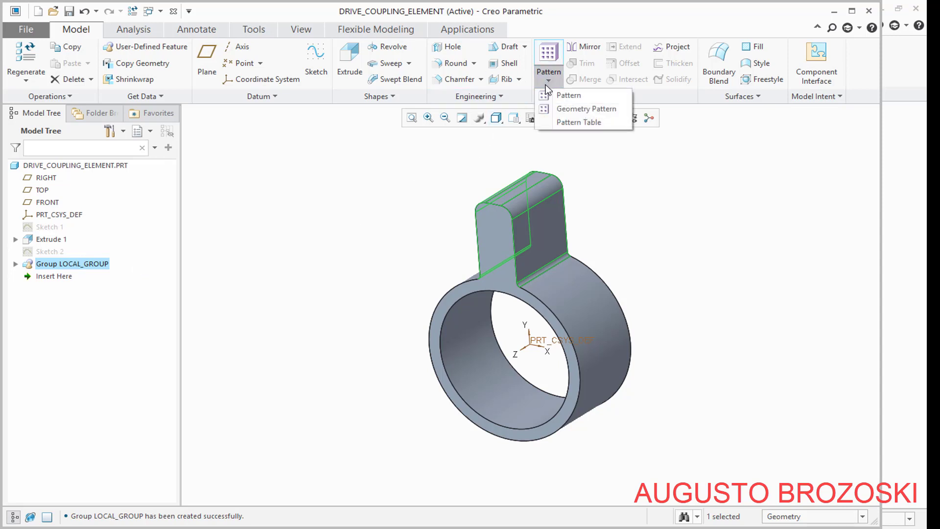
left_click(564, 96)
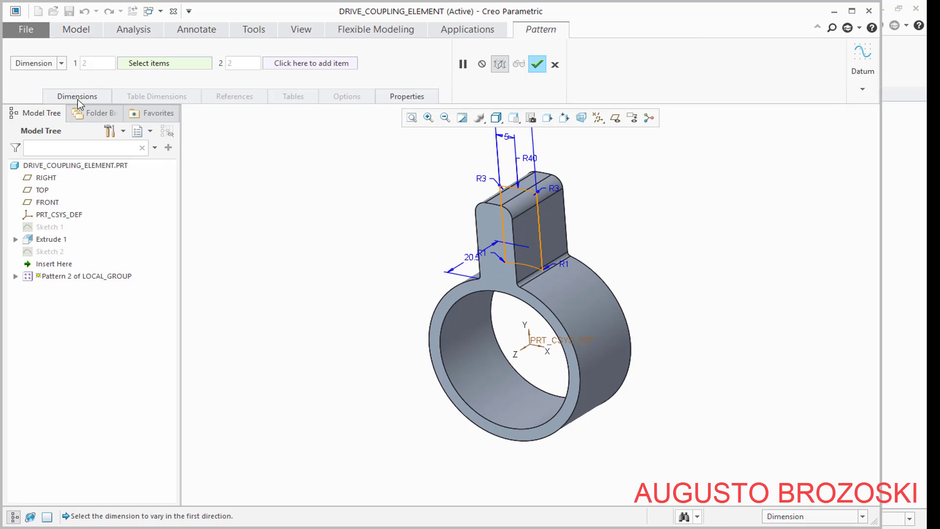
left_click(62, 64)
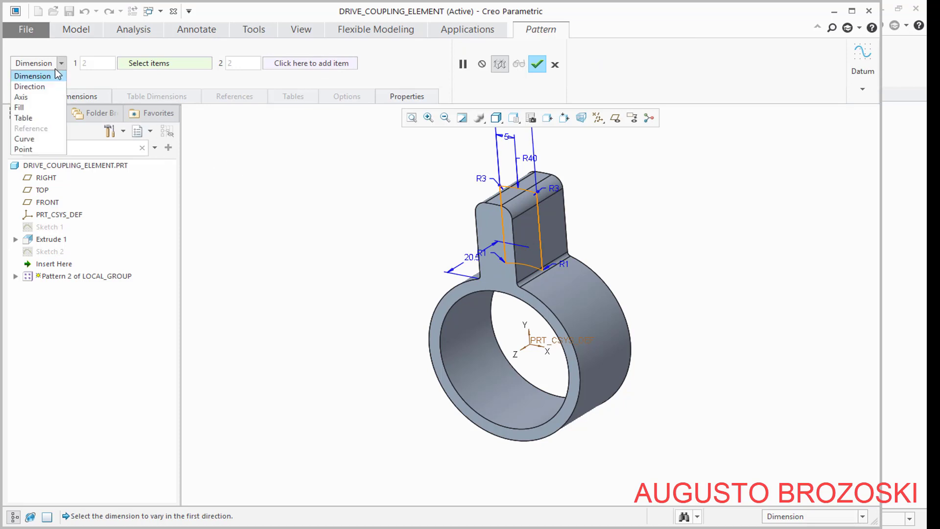
left_click(34, 97)
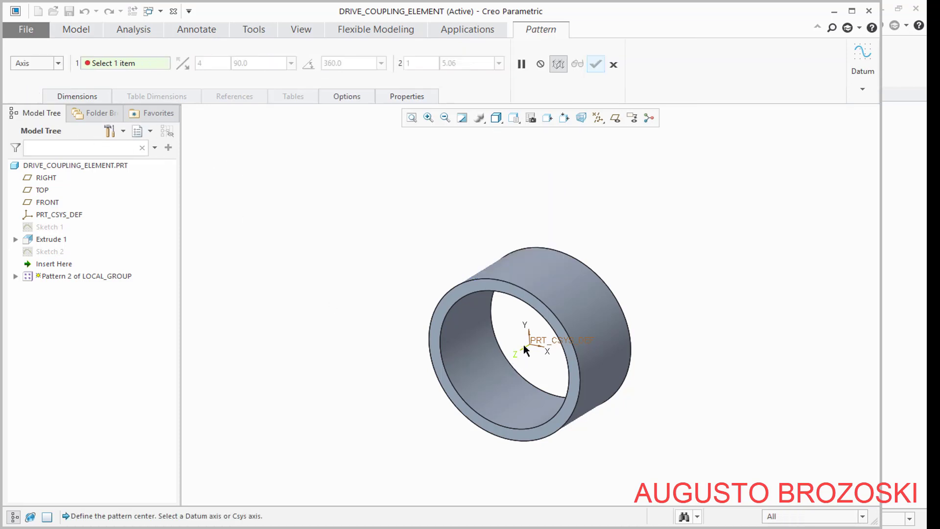
left_click(523, 345)
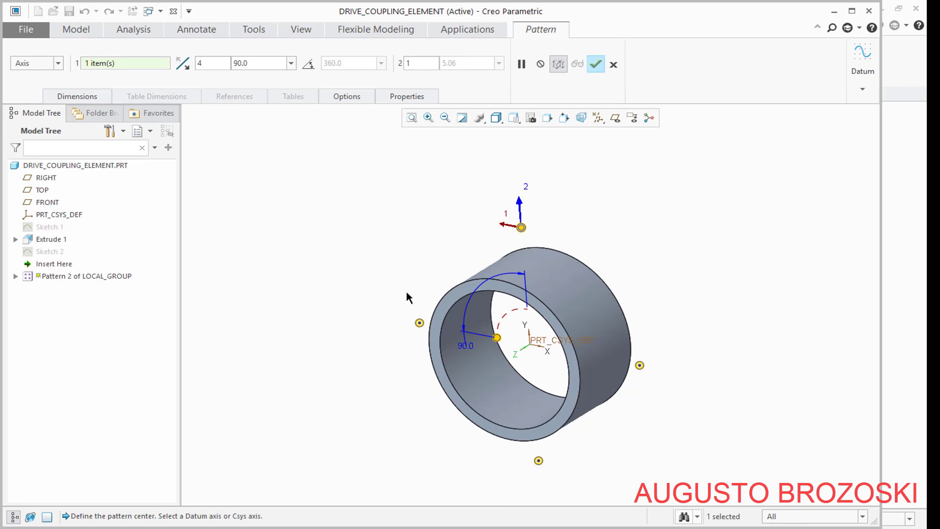
Set the pattern to 8 members at 45° spacing and complete it
double_click(201, 62)
type("8")
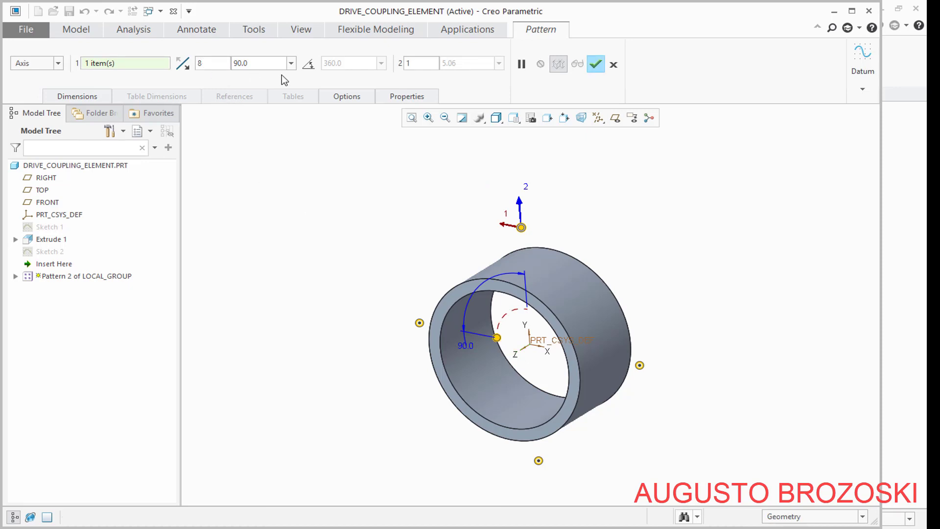
double_click(257, 63)
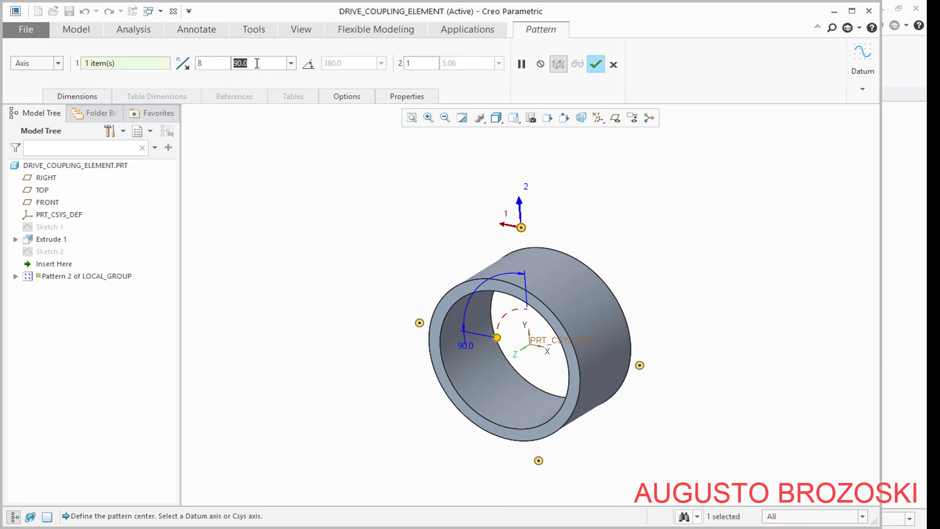
type("45")
key("Return")
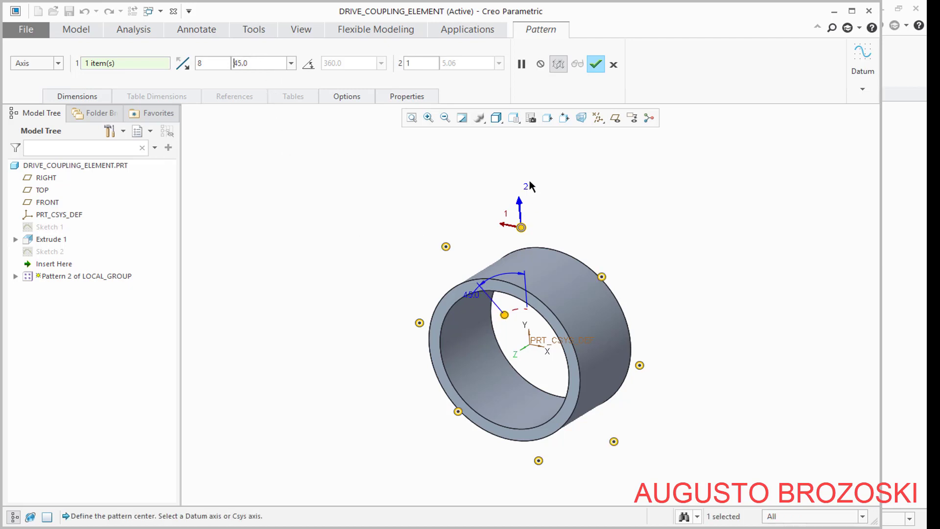
left_click(513, 118)
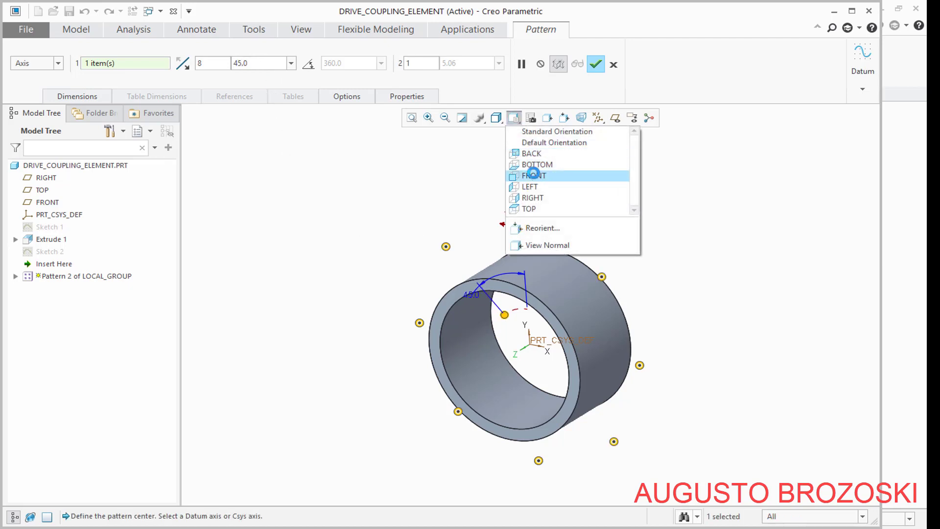
left_click(532, 175)
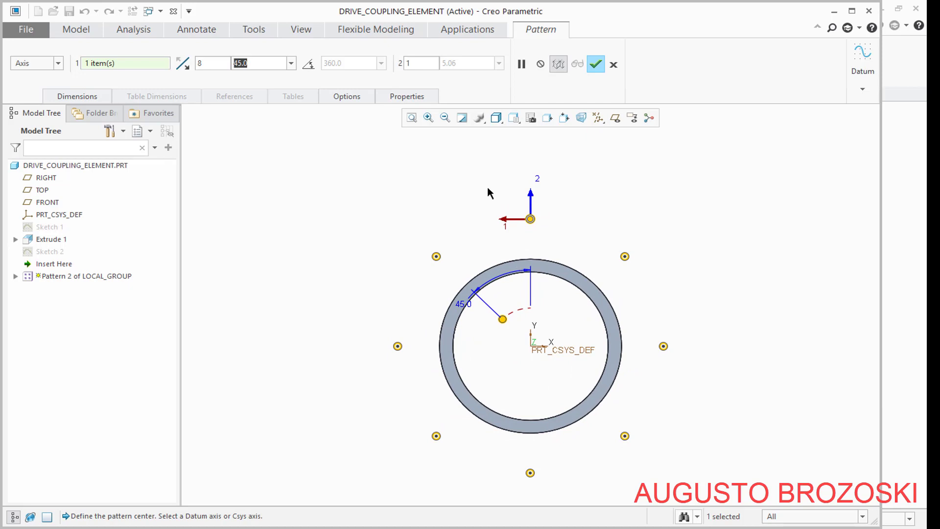
left_click(596, 66)
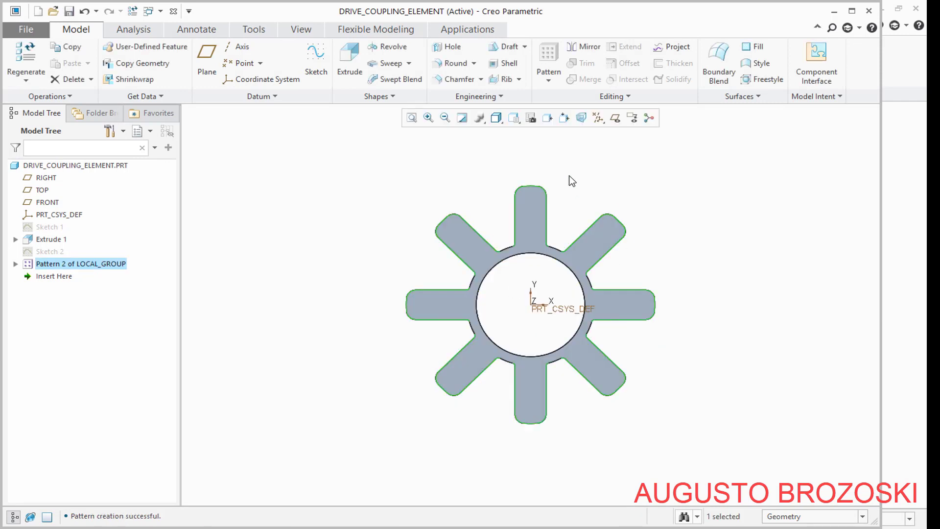
left_click(514, 119)
left_click(523, 132)
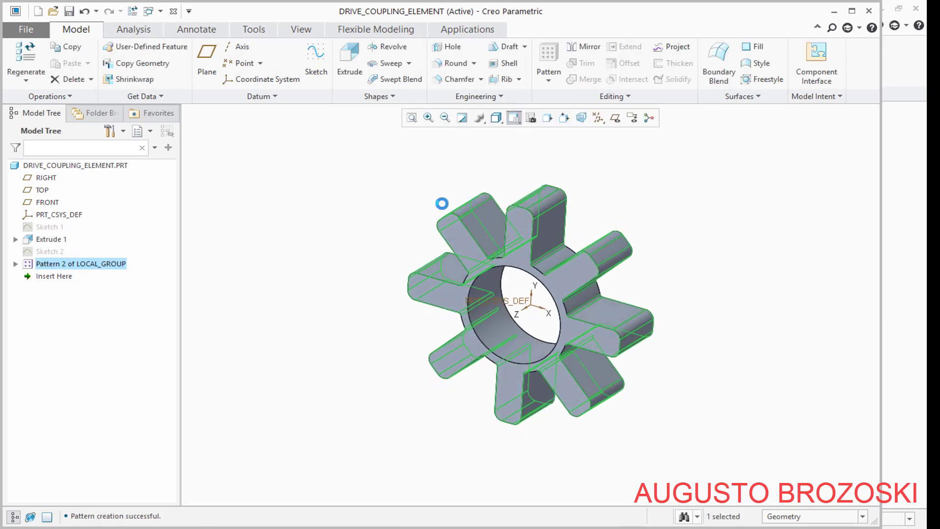
left_click(354, 198)
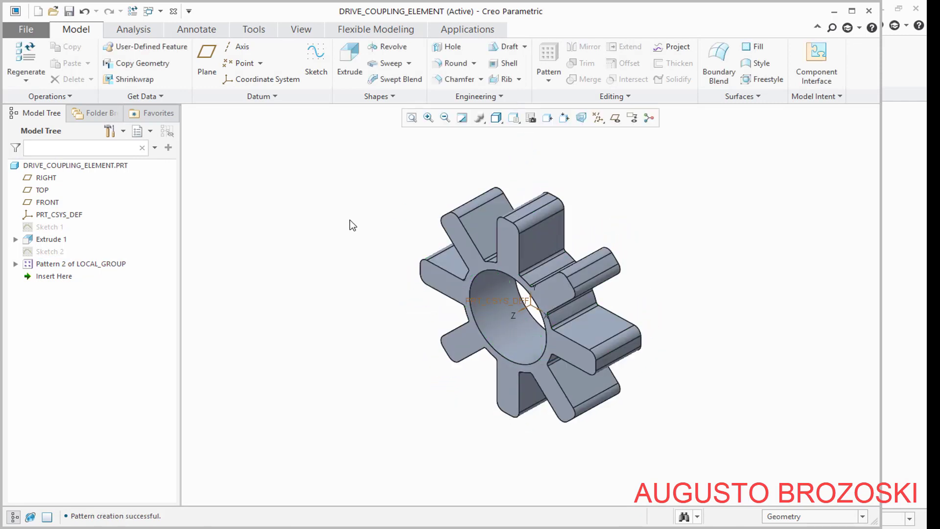
Turn off the display of coordinate systems and save the part
left_click(593, 122)
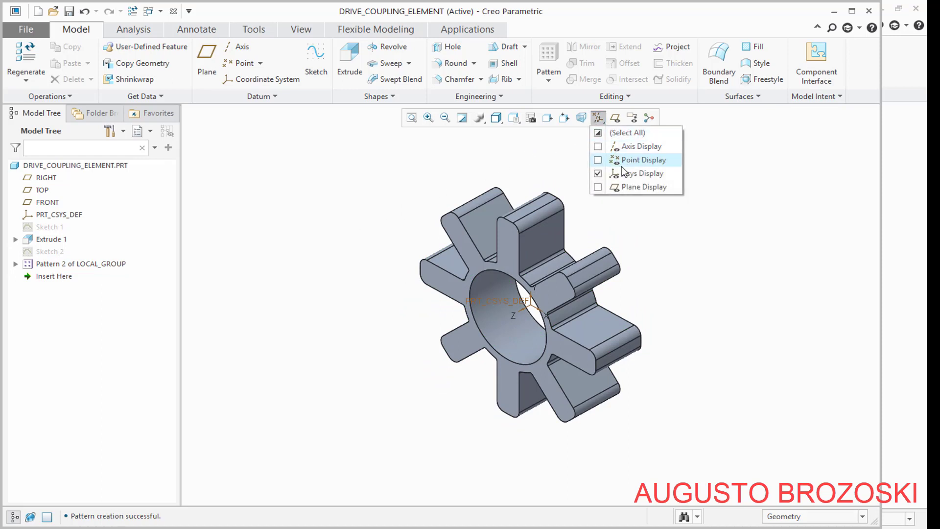
left_click(617, 173)
left_click(547, 166)
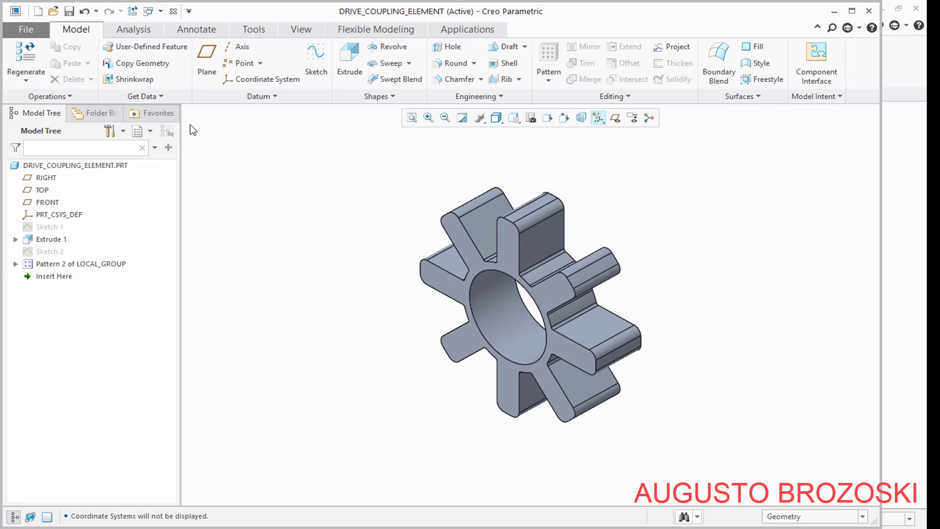
left_click(69, 11)
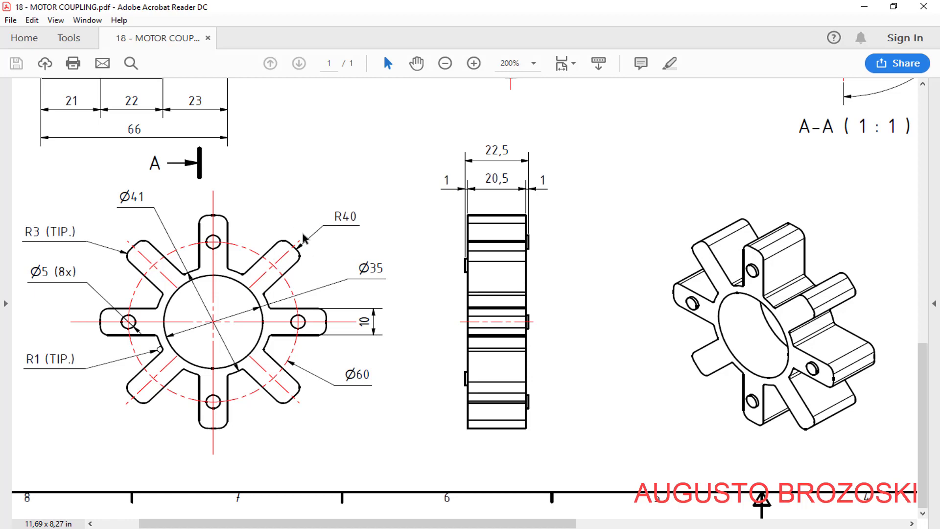
Switch from the PDF drawing back to Creo Parametric and start a sketch on the arms' front face, viewed in 2D
left_click(863, 7)
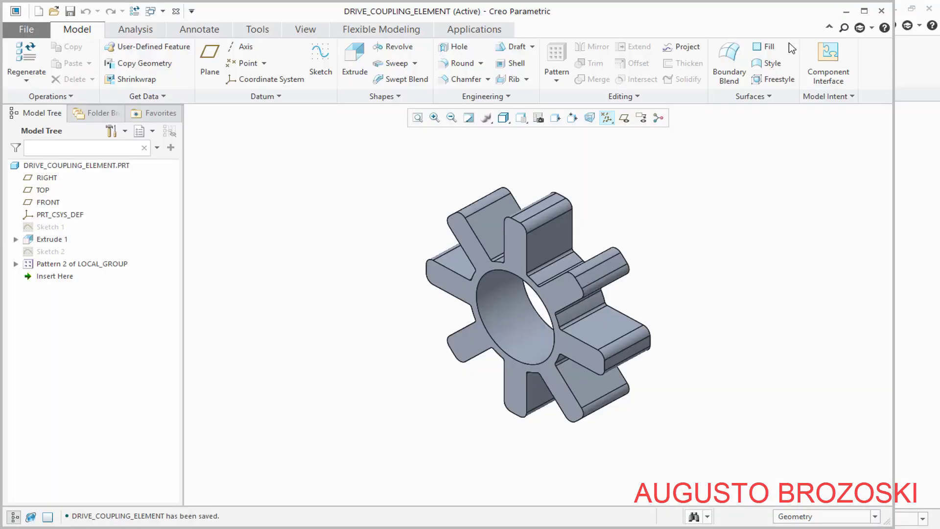
left_click(320, 61)
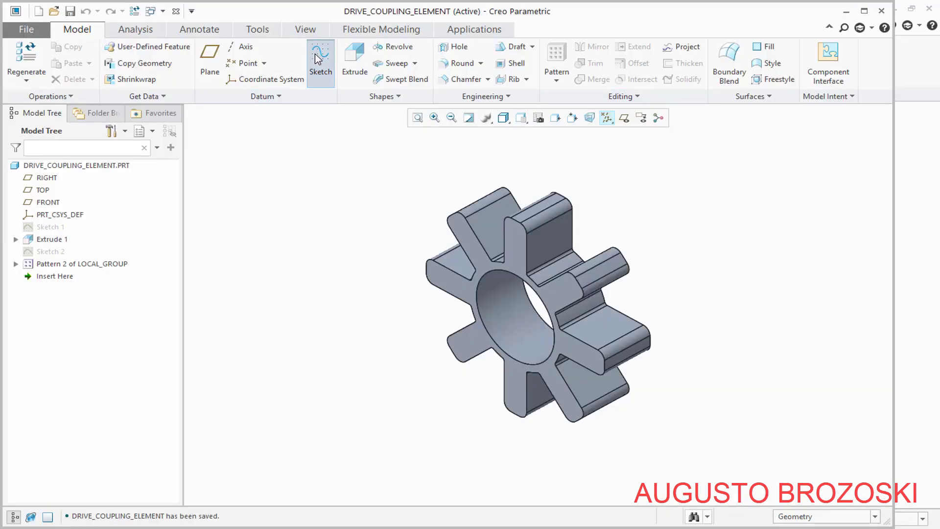
left_click(478, 247)
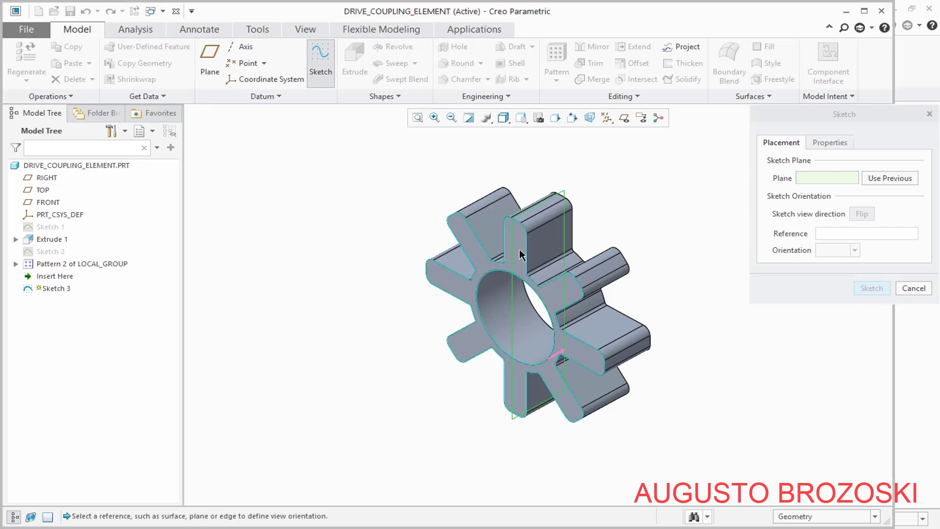
left_click(874, 290)
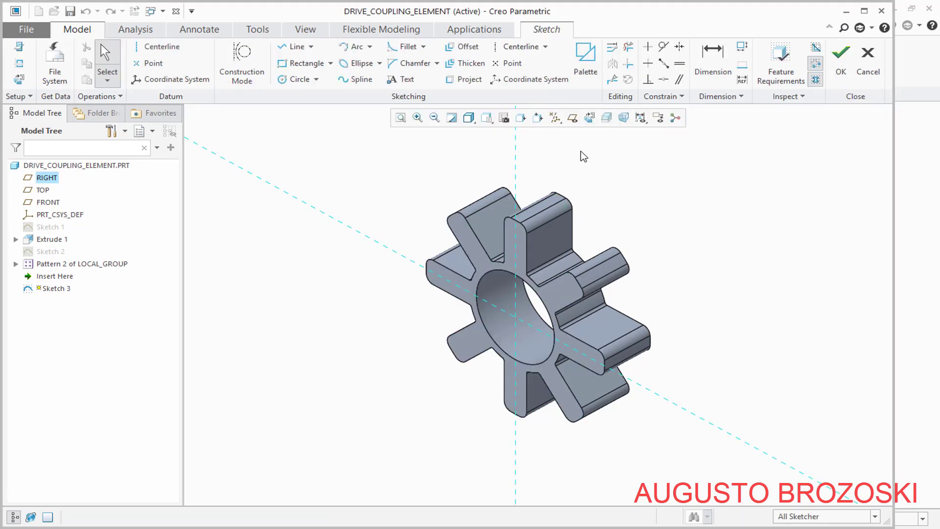
left_click(586, 118)
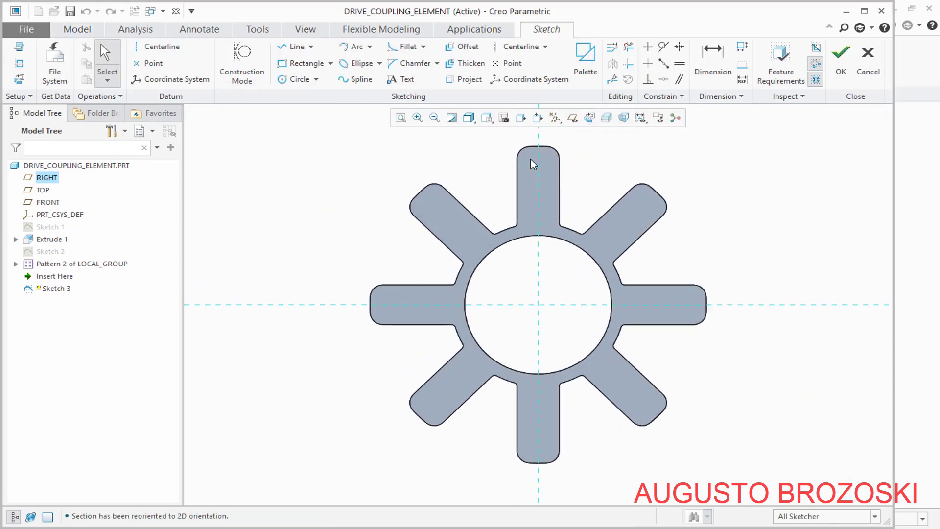
Sketch a circle of about 6.7 mm diameter on the upper arm's vertical centreline, about 28 mm above the ring's centre
left_click(299, 79)
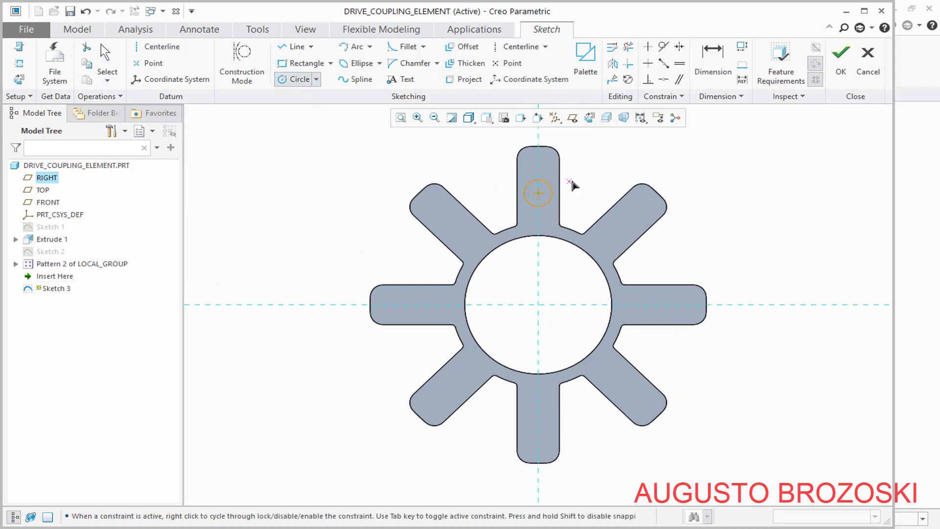
scroll(573, 184, "down", 2)
left_click(560, 202)
middle_click(569, 195)
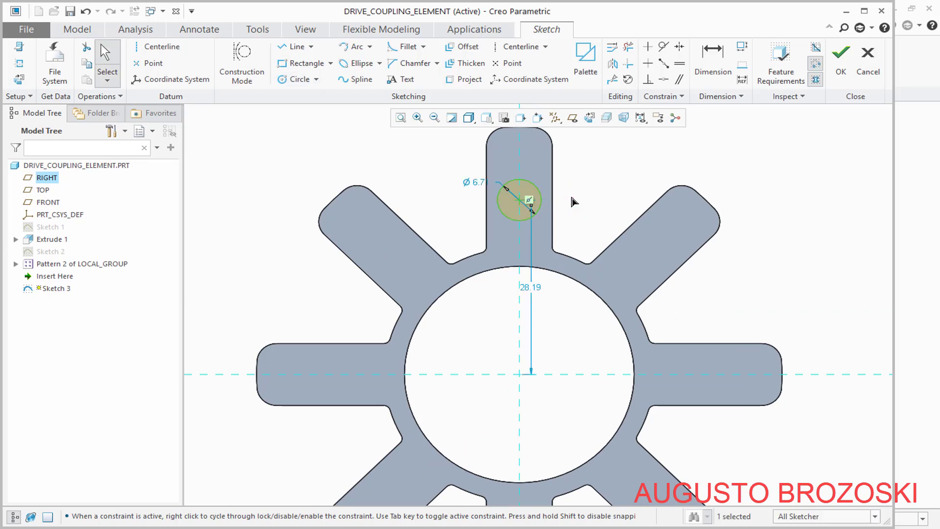
Set the circle's diameter to 5 mm and its distance from the ring's centre to 30 mm, and finish the sketch
double_click(507, 183)
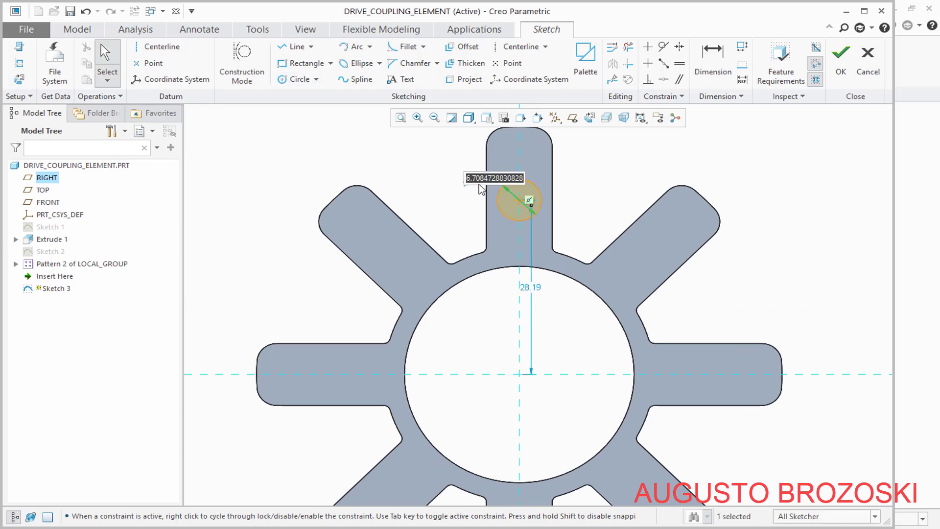
type("5")
key("Return")
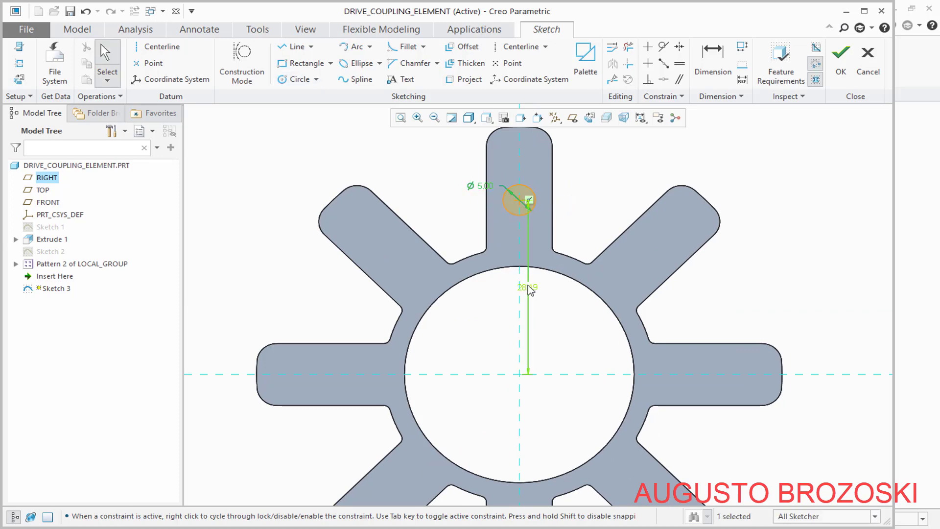
left_click_drag(539, 289, 558, 287)
double_click(559, 287)
type("2")
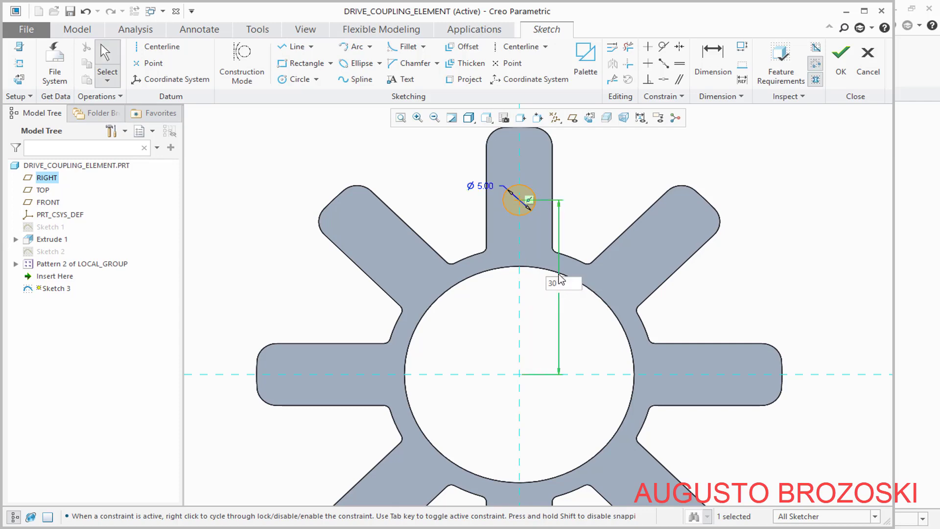
type("0")
key("Return")
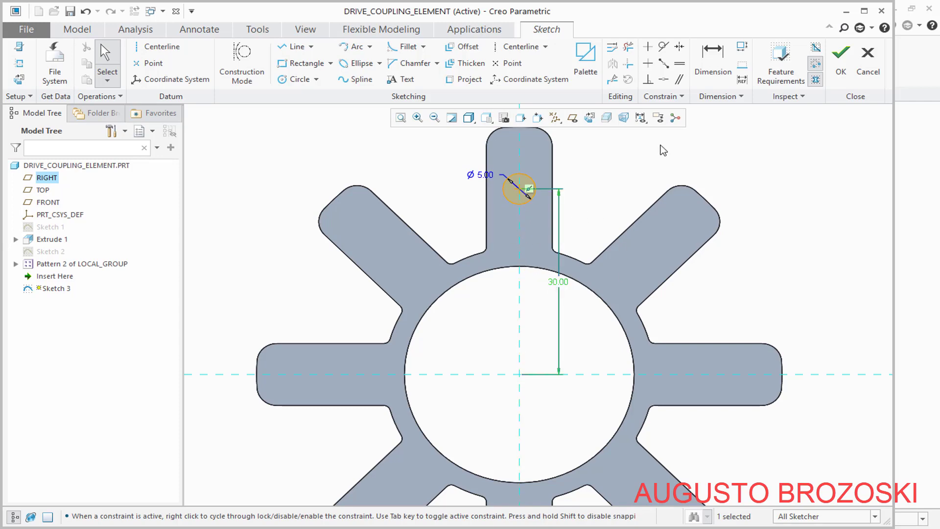
left_click(840, 55)
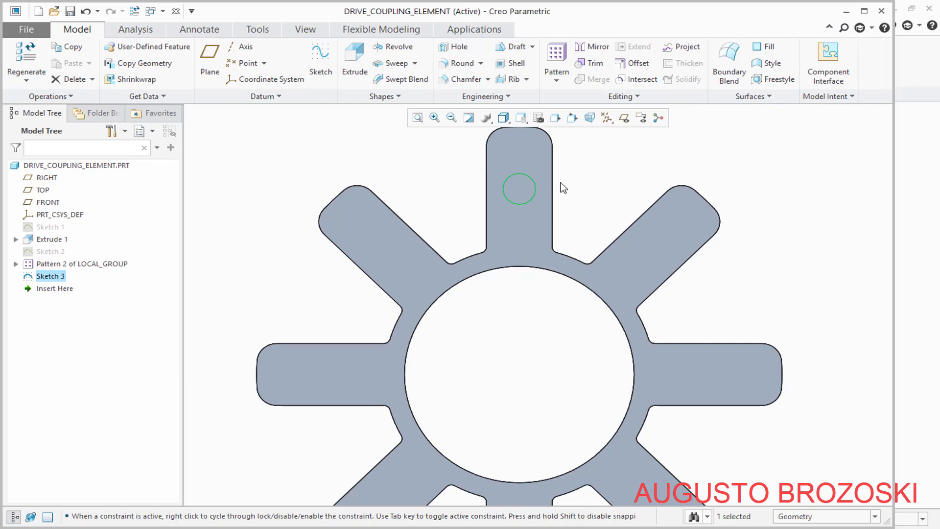
Extrude the 5 mm circle 1 mm outward from the arm's front face
left_click(528, 120)
left_click(527, 131)
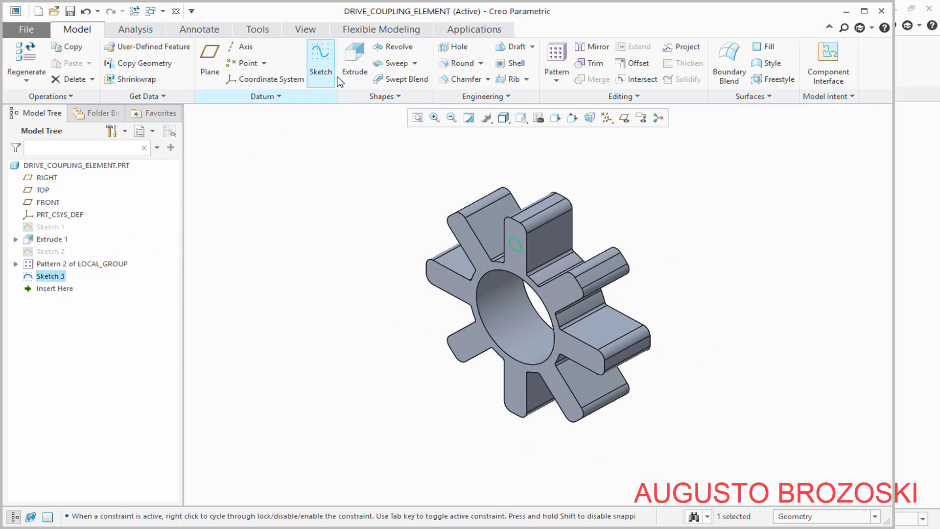
left_click(355, 73)
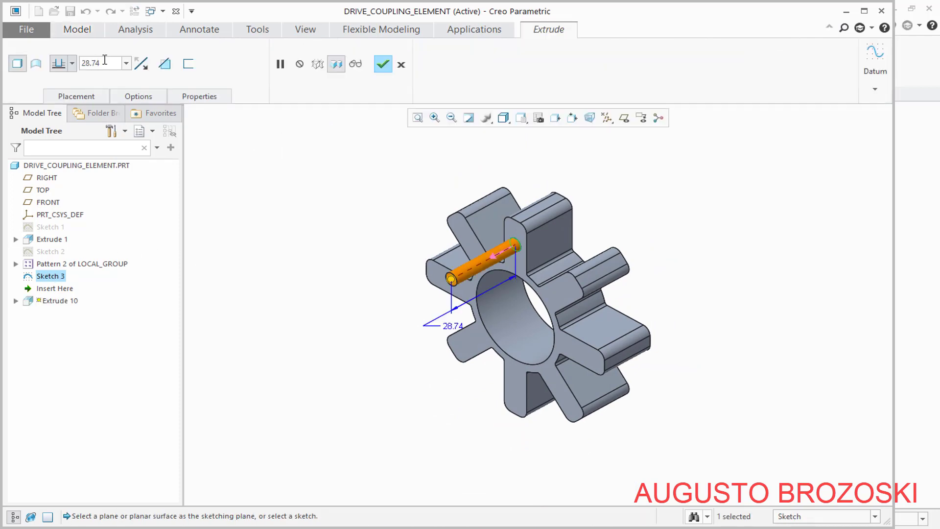
double_click(104, 59)
type("1")
key("Return")
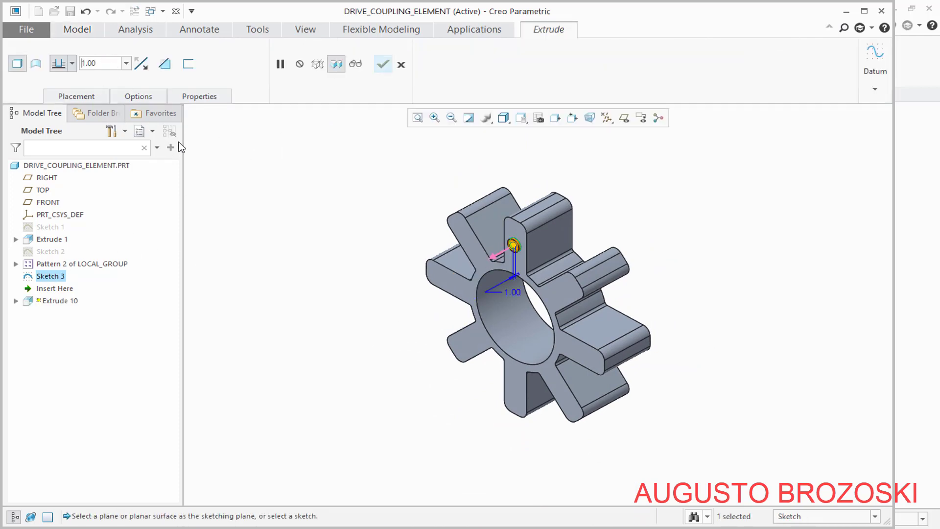
left_click(382, 65)
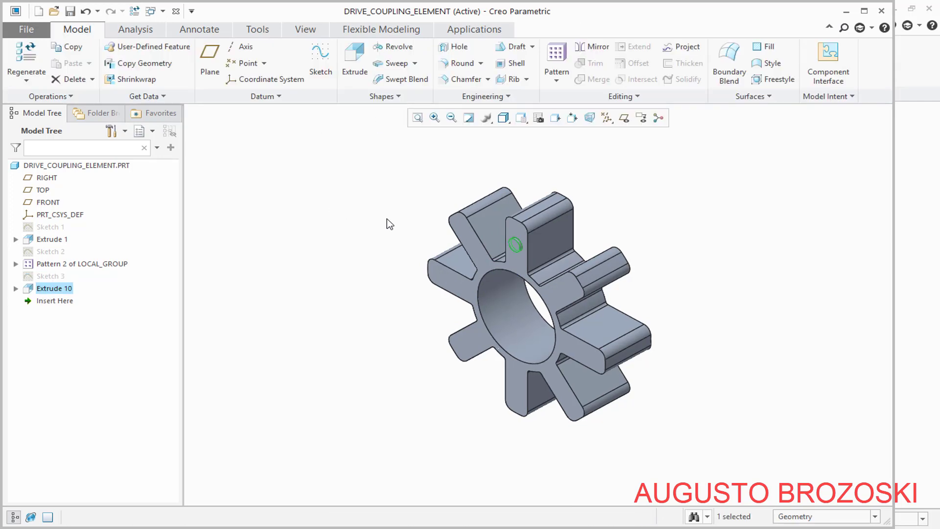
left_click(382, 239)
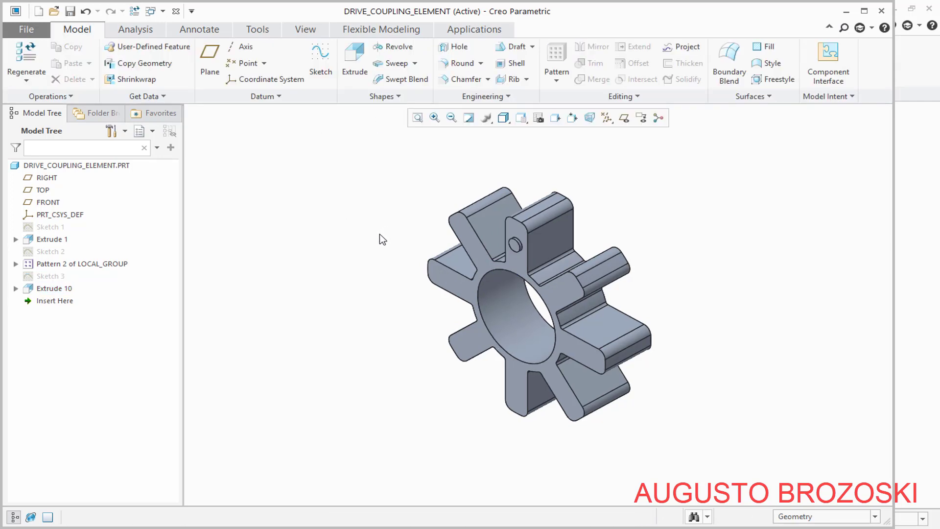
Start a sketch on the arms' back face, opposite the existing pin, and view it in 2D
middle_click_drag(648, 293, 590, 288)
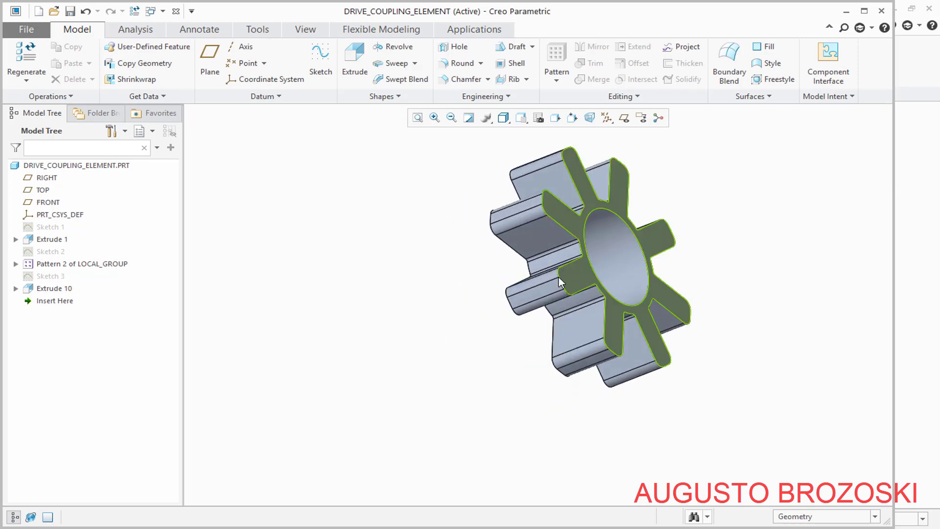
left_click(313, 61)
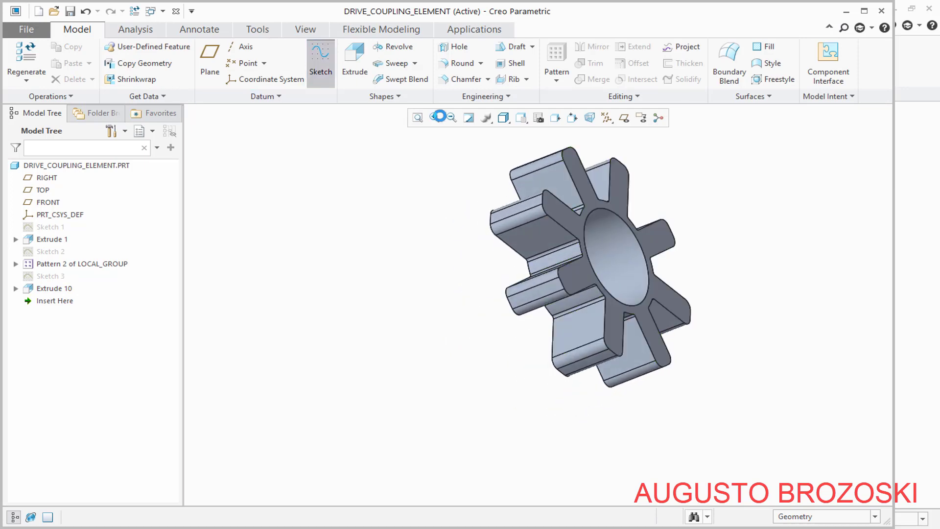
left_click(587, 225)
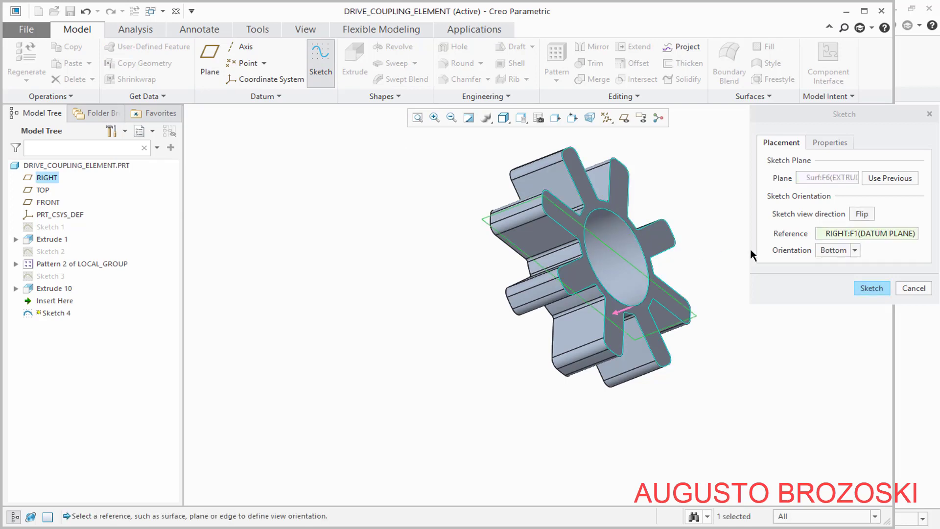
left_click(870, 289)
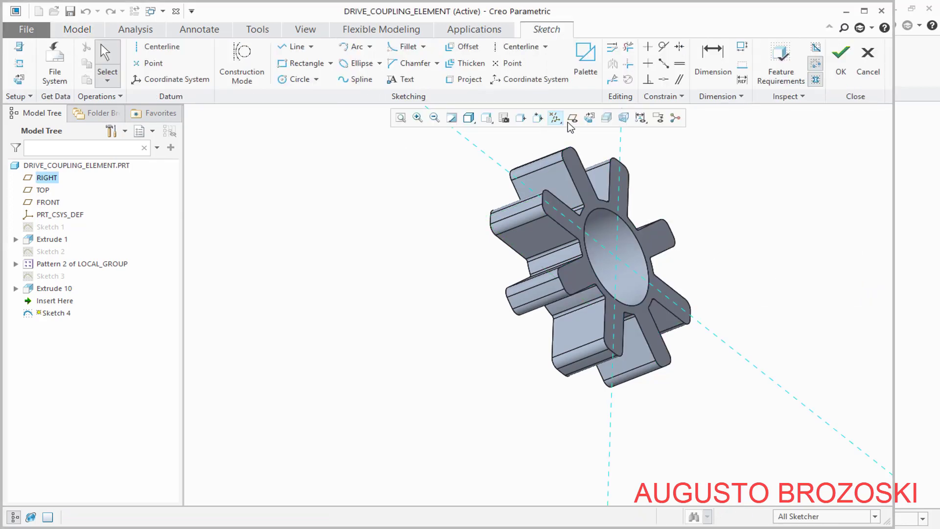
left_click(591, 117)
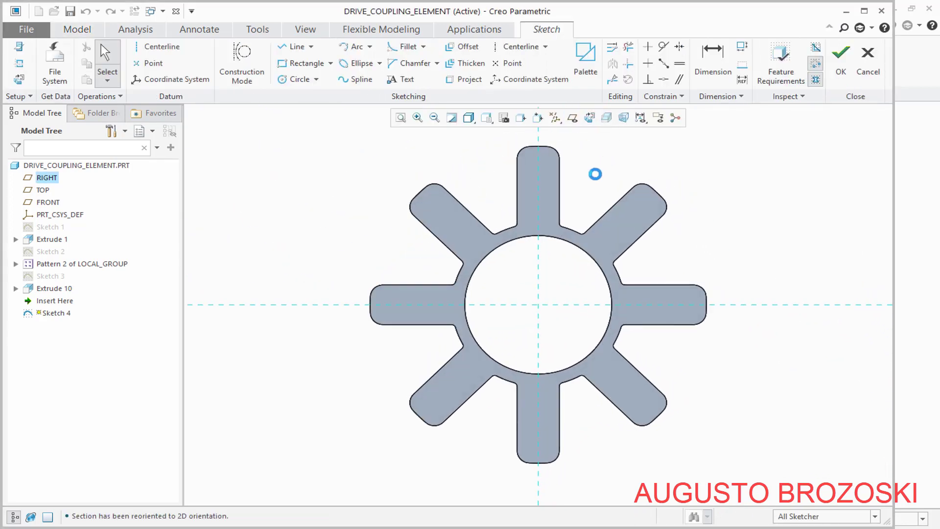
Change the model's display style to Hidden Line while sketching on the back face
left_click(486, 119)
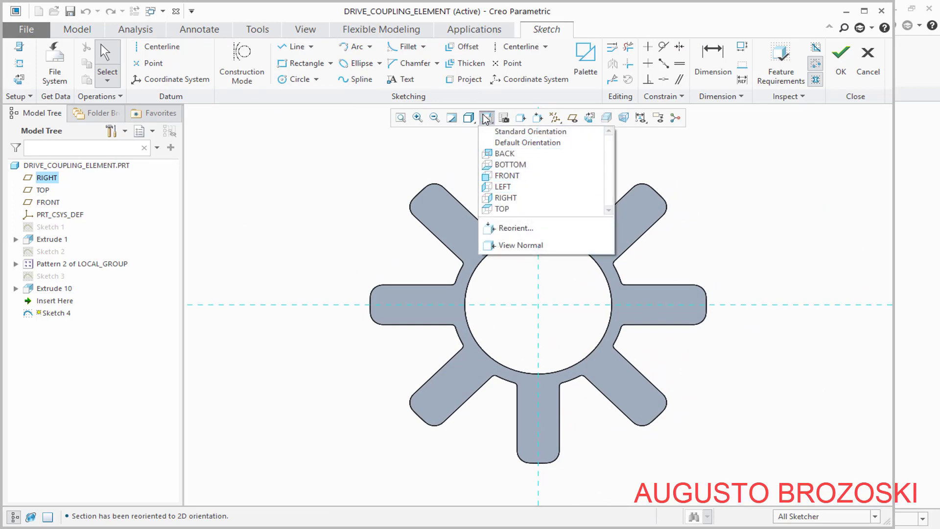
left_click(474, 122)
left_click(469, 120)
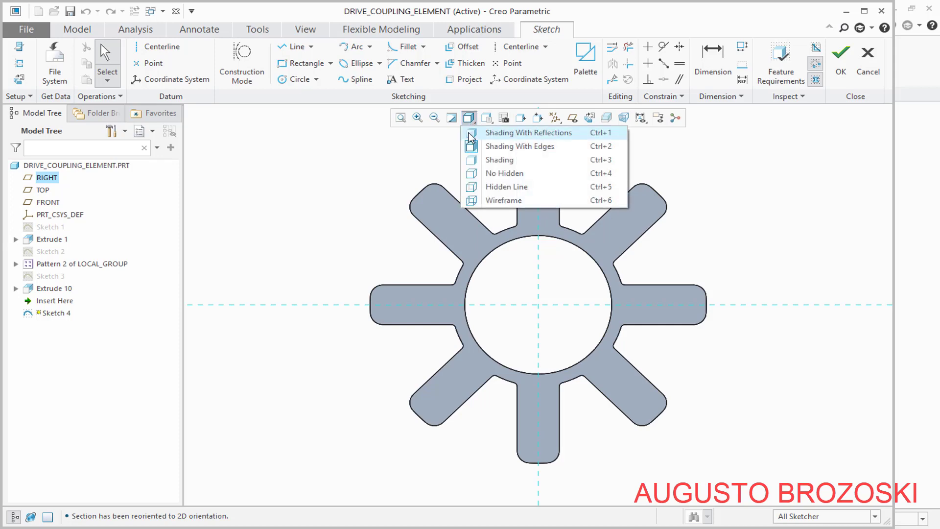
left_click(474, 187)
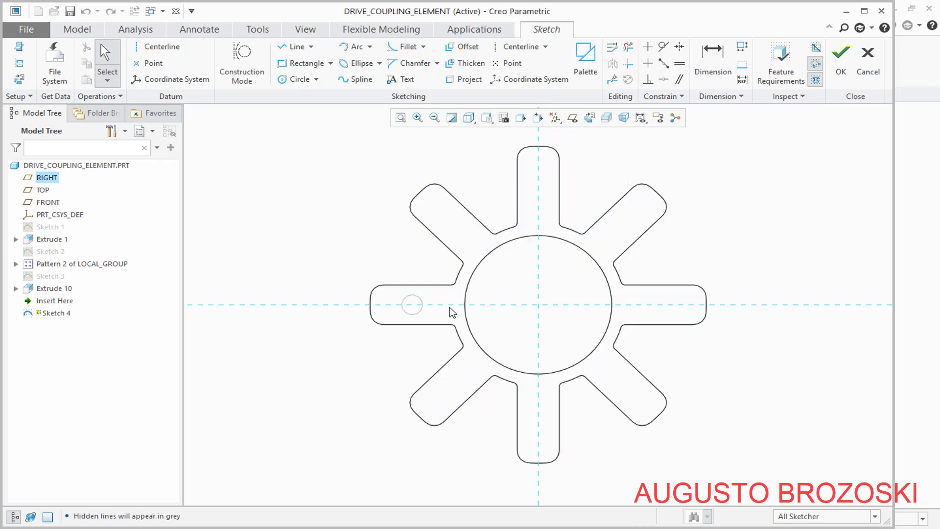
Sketch a circle of about 5.2 mm diameter on the lower-left diagonal arm, about 22 mm across and 21 mm below the ring's centre
left_click(412, 305)
left_click(297, 80)
scroll(465, 412, "up", 3)
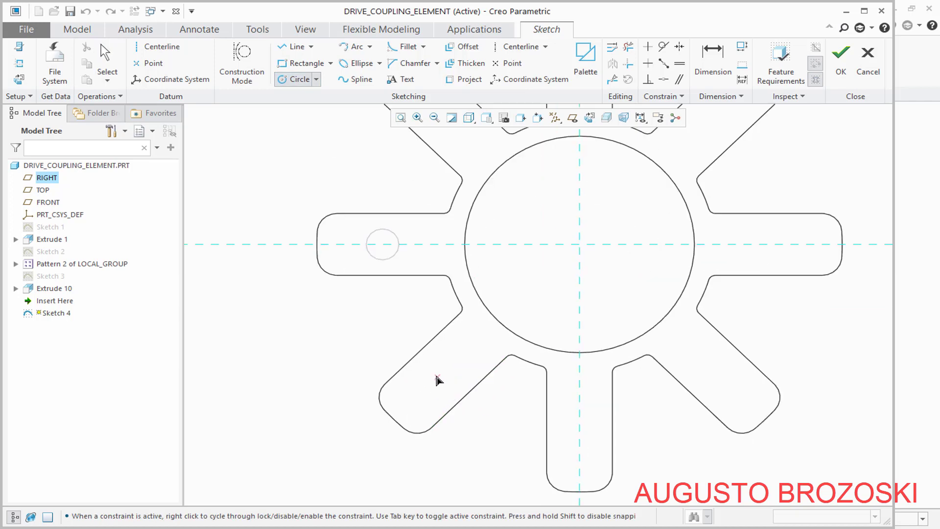
left_click(436, 375)
left_click(451, 372)
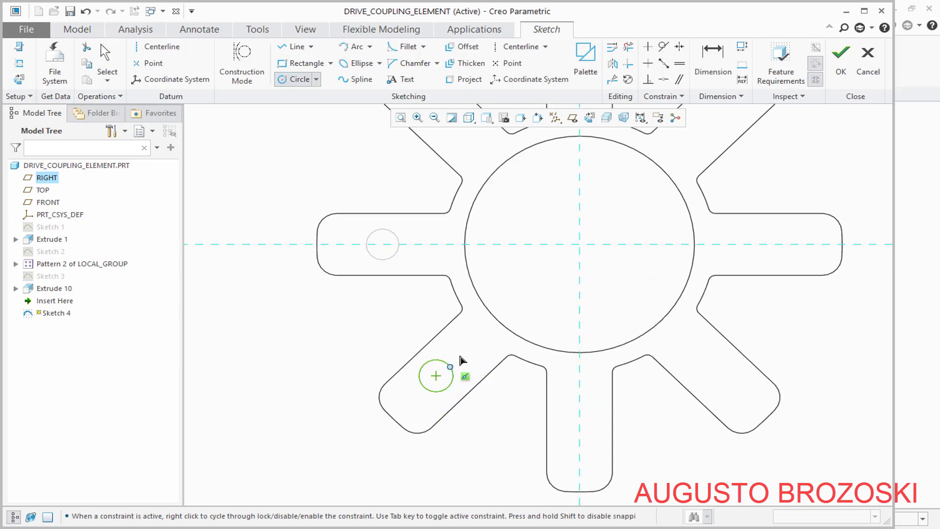
middle_click(480, 295)
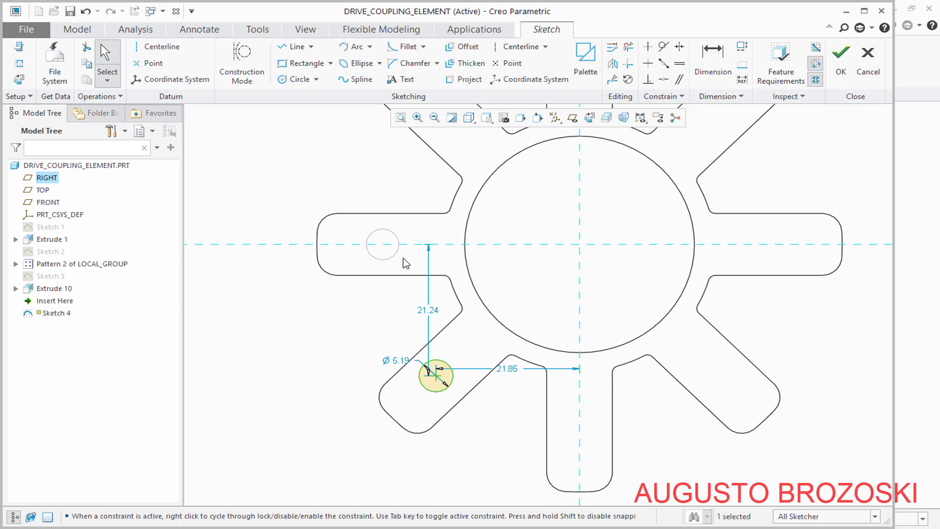
Draw a construction line from the ring's centre to the centre of the circle on the diagonal arm
left_click(297, 47)
left_click(245, 62)
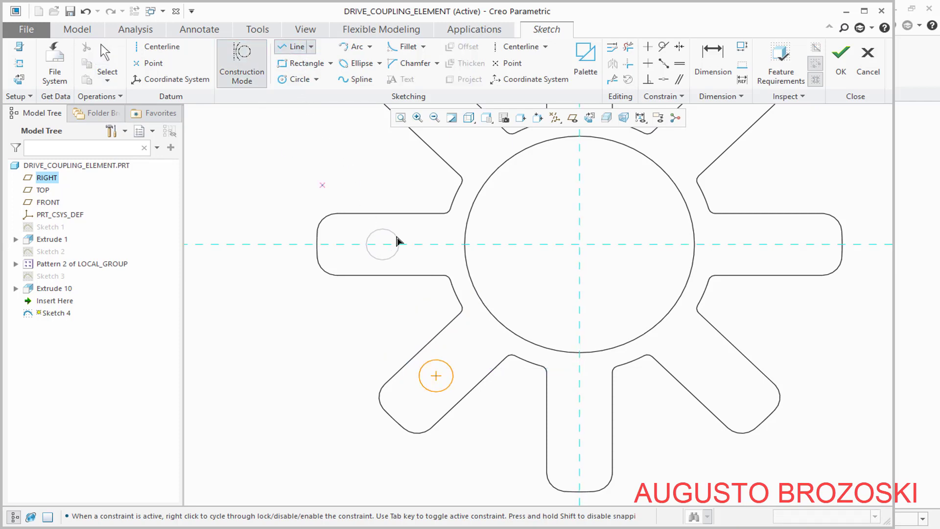
left_click(579, 245)
left_click(436, 376)
middle_click(512, 409)
middle_click(412, 211)
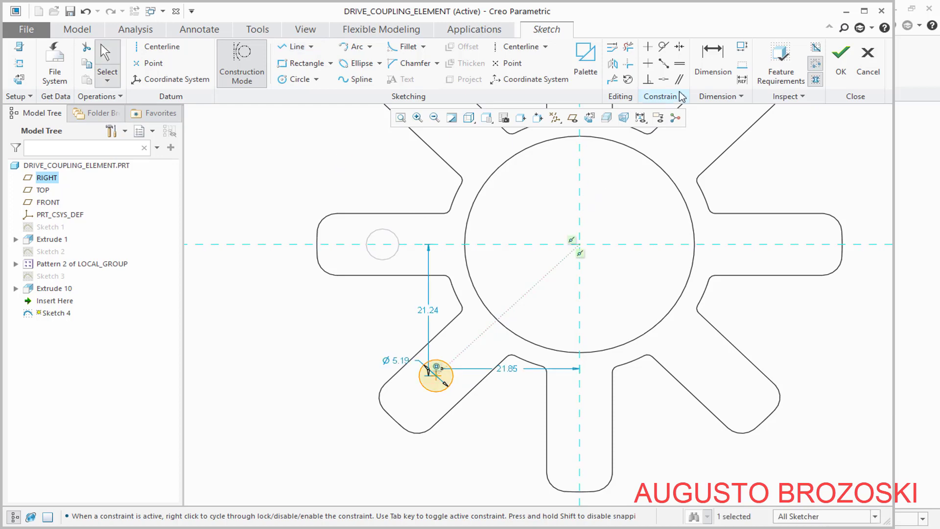
Dimension the angle between the construction line and the vertical reference as 45 degrees
left_click(712, 69)
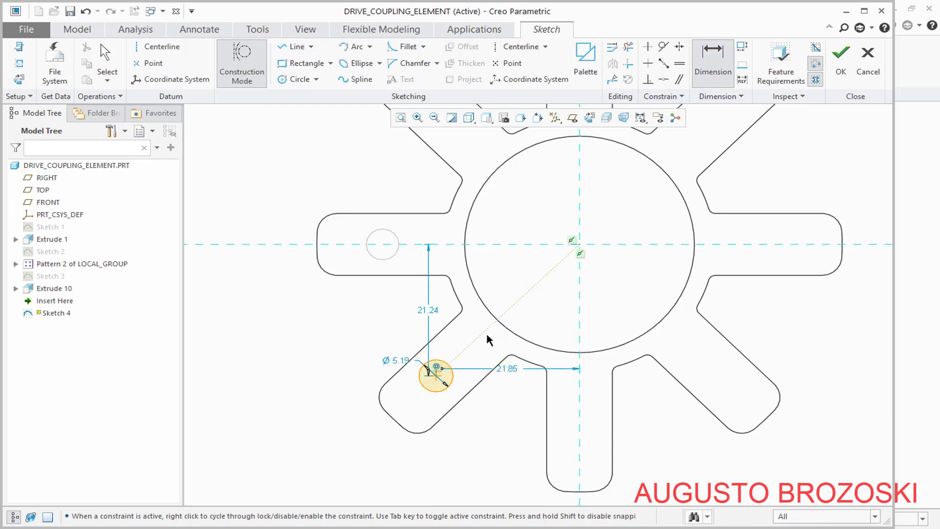
left_click(579, 329)
middle_click(507, 416)
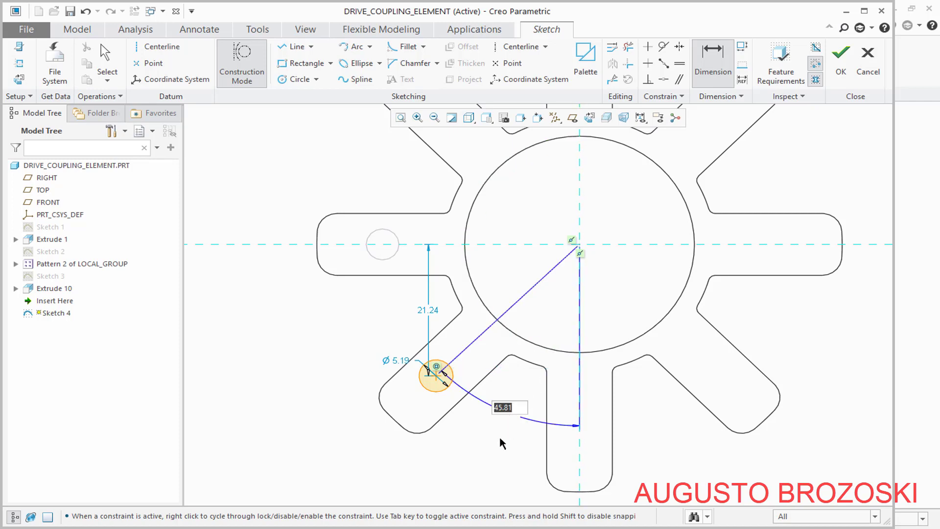
type("45")
key("Return")
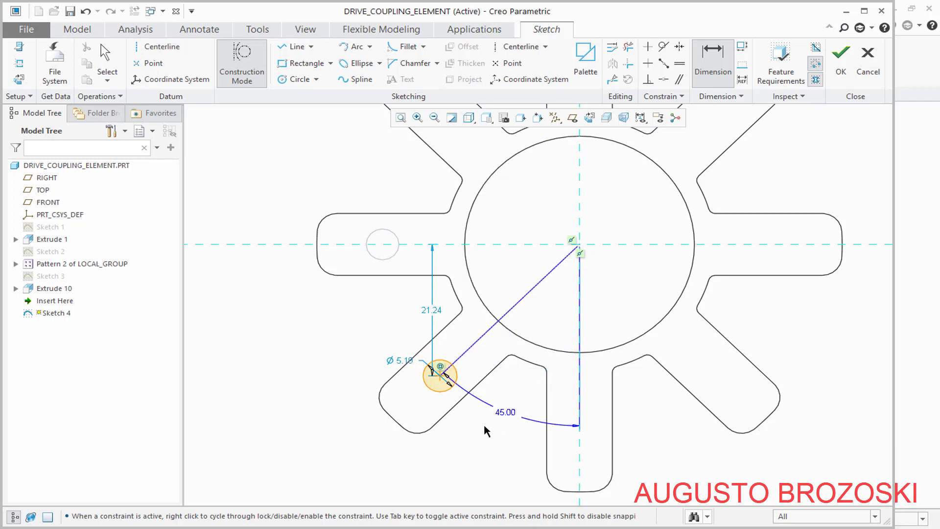
Dimension the distance from the circle's centre to the ring's centre as 30 mm
scroll(508, 318, "up", 1)
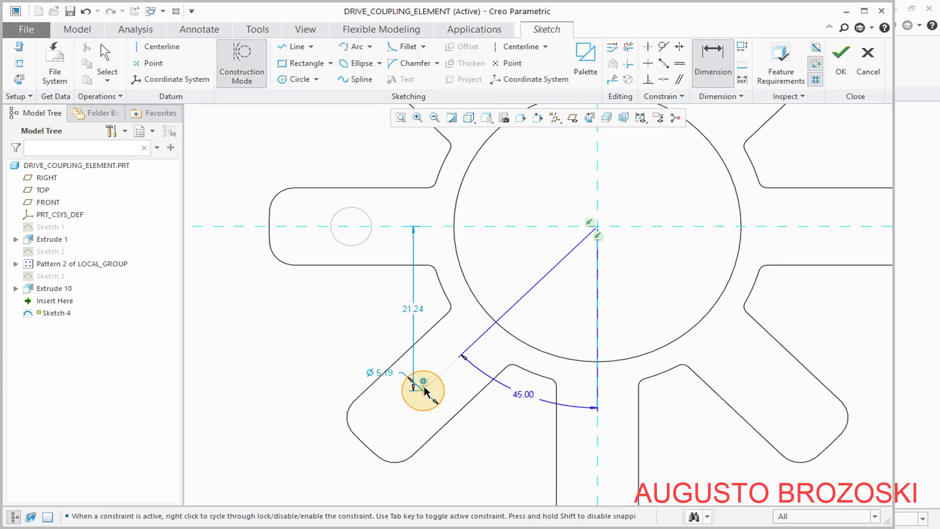
left_click(597, 226)
middle_click(507, 294)
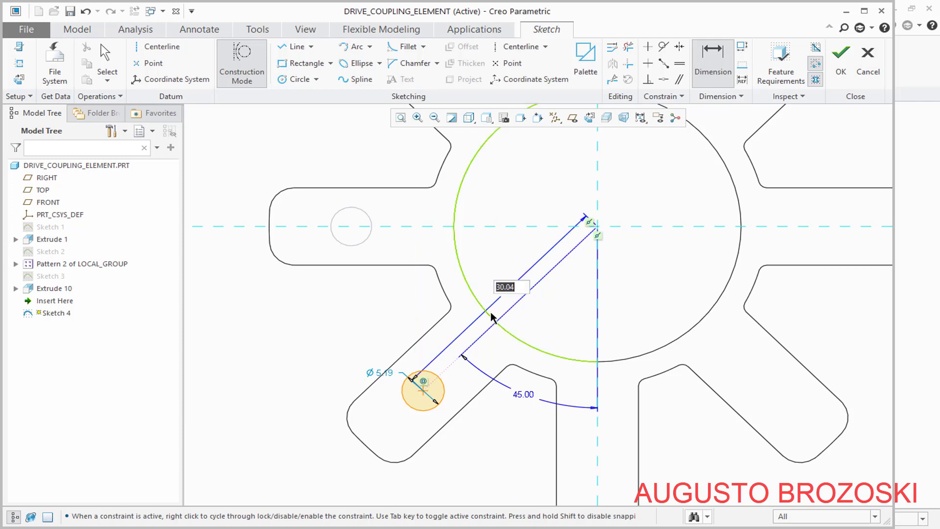
type("30")
key("Return")
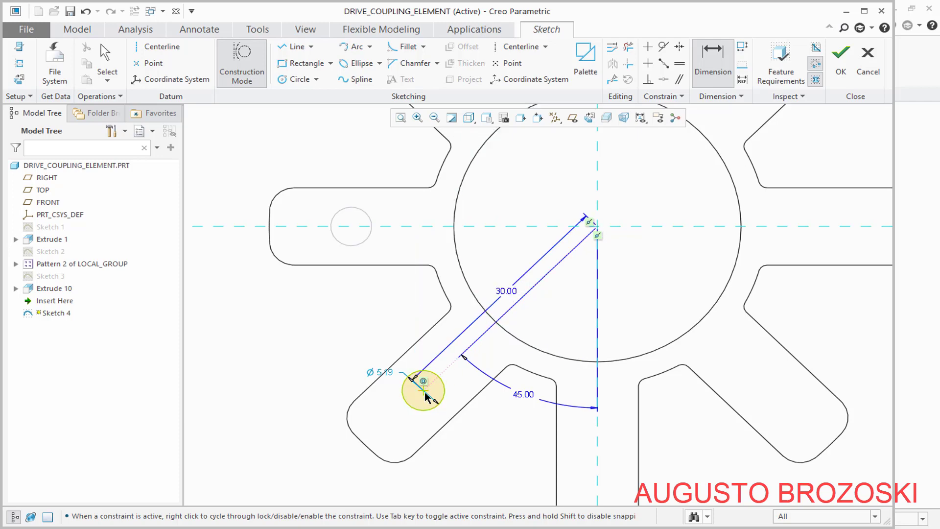
Set the diagonal arm circle's diameter to 5 mm and finish the sketch
double_click(381, 376)
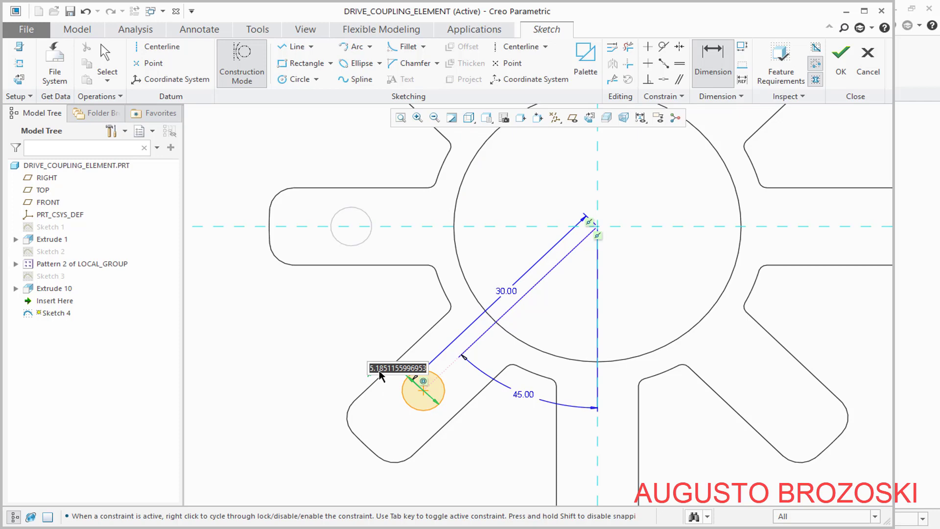
type("5")
key("Return")
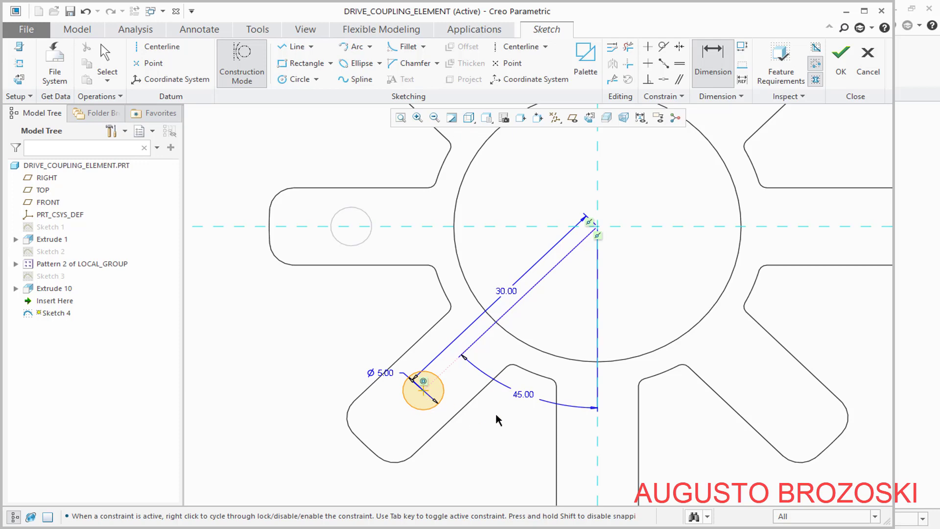
left_click(840, 59)
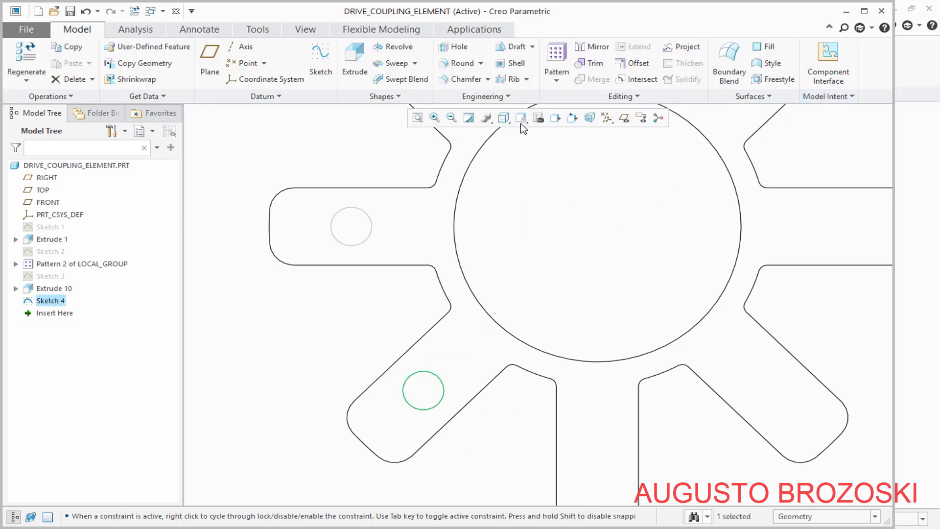
Extrude the circle on the diagonal arm 1 mm outward from the back face
left_click(521, 119)
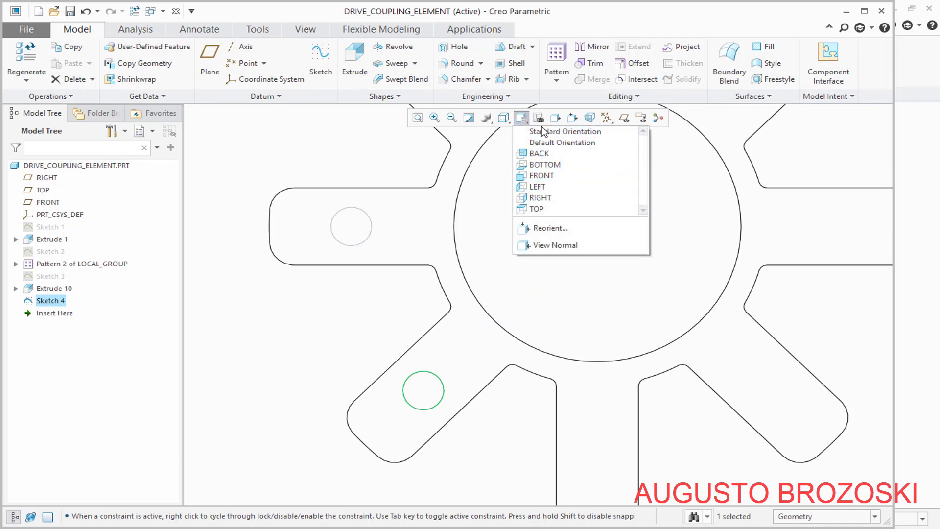
left_click(542, 131)
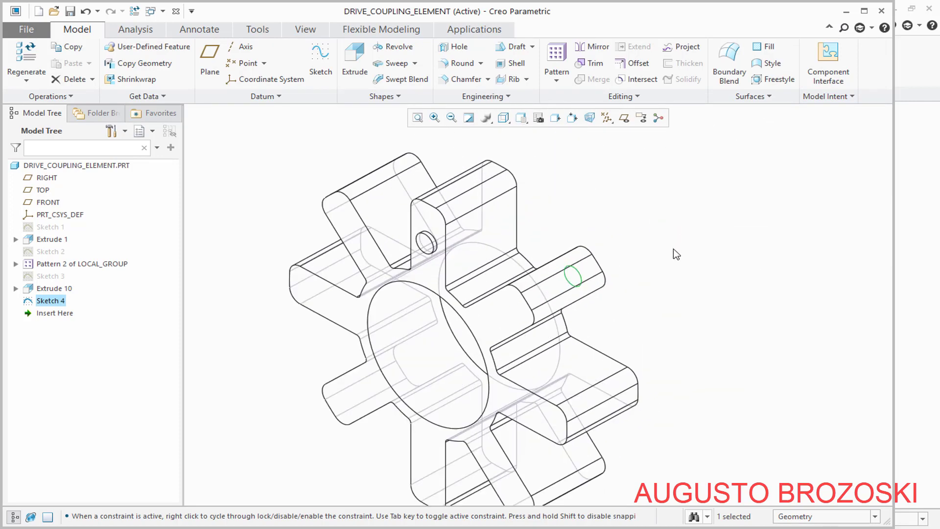
left_click(356, 64)
middle_click_drag(553, 195, 542, 220)
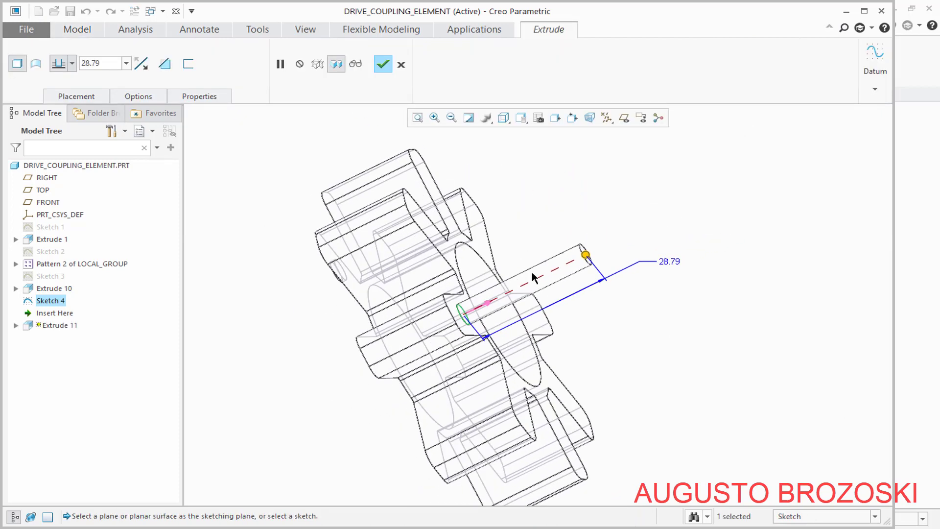
double_click(109, 65)
type("1")
key("Return")
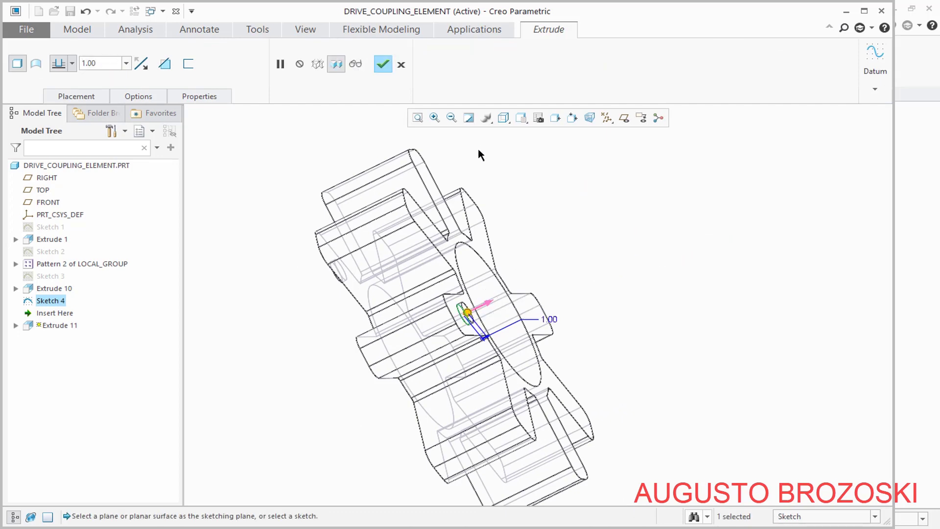
left_click(382, 65)
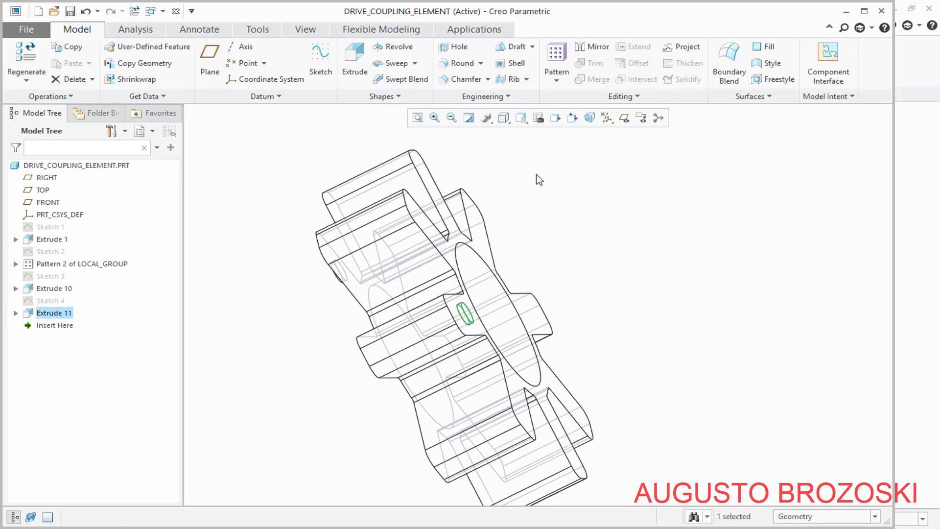
Restore the Shading With Edges display, inspect both pins, and return the model to the standard orientation
left_click(504, 119)
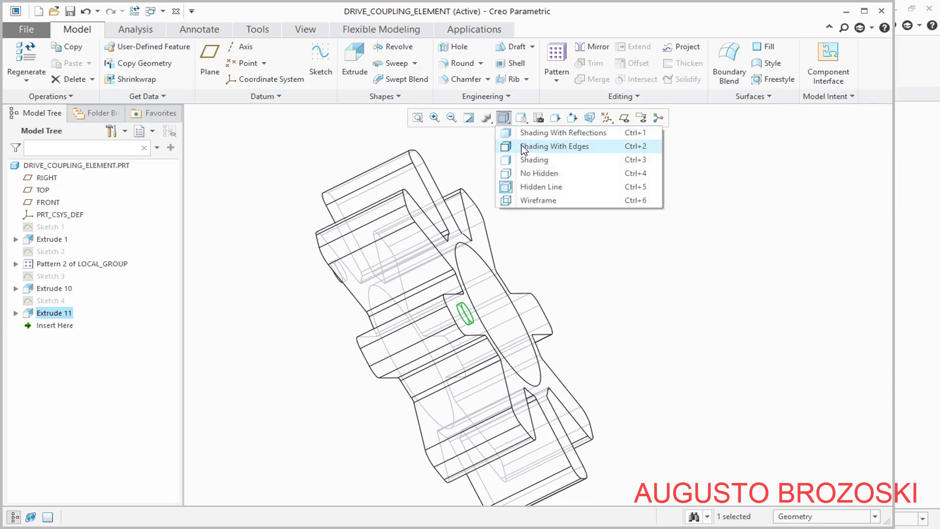
left_click(521, 145)
left_click(542, 222)
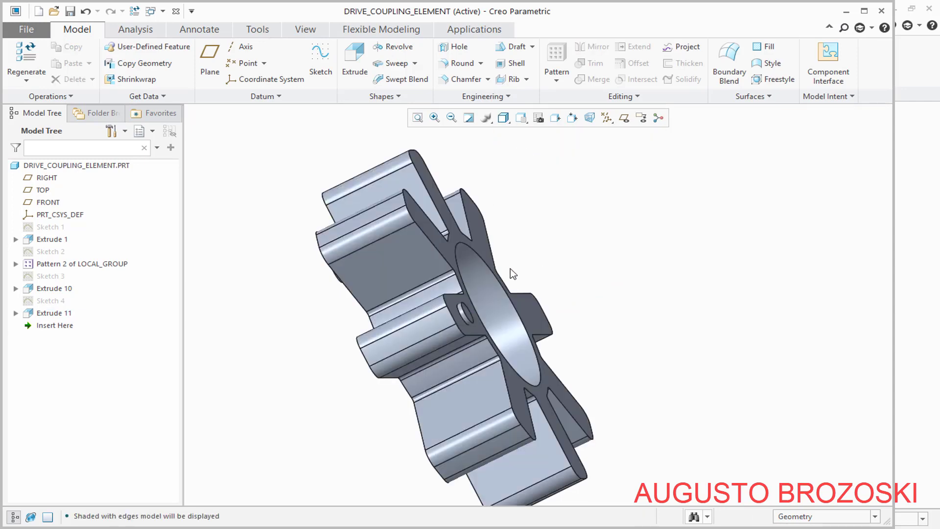
mouse_move(510, 268)
middle_mouse_down()
mouse_move(573, 260)
mouse_move(578, 295)
mouse_move(489, 281)
mouse_move(594, 267)
mouse_move(536, 277)
mouse_move(555, 278)
middle_mouse_up()
left_click(521, 117)
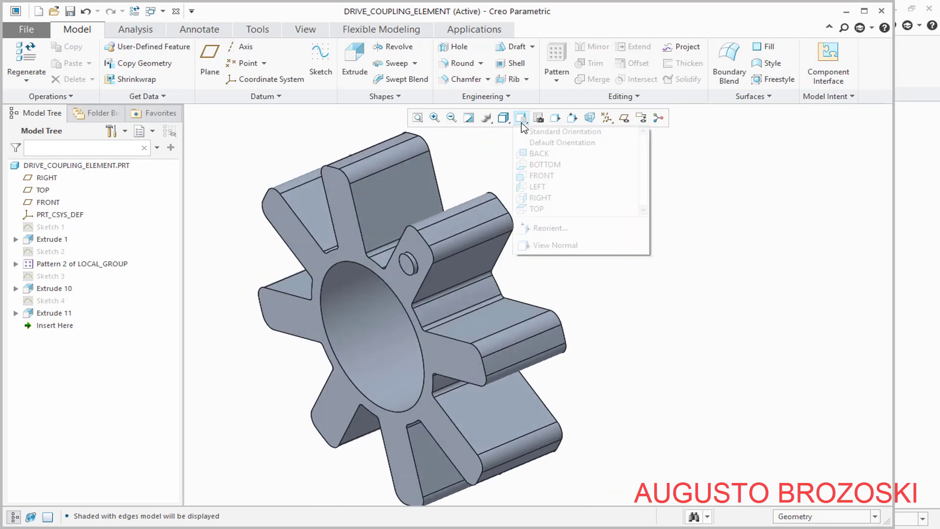
left_click(518, 129)
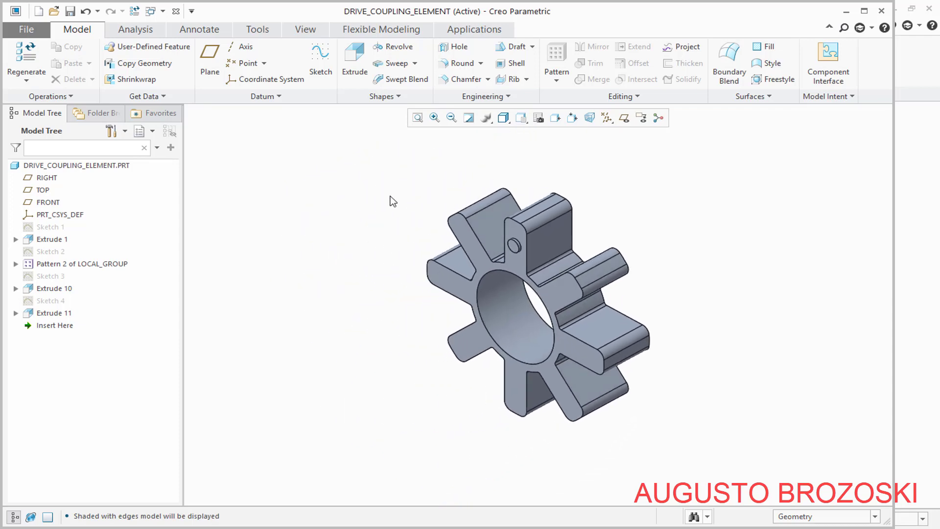
Create an axis geometry pattern of the two pin extrusions around the ring's central coordinate system axis, with 4 members at 90°
left_click(46, 287)
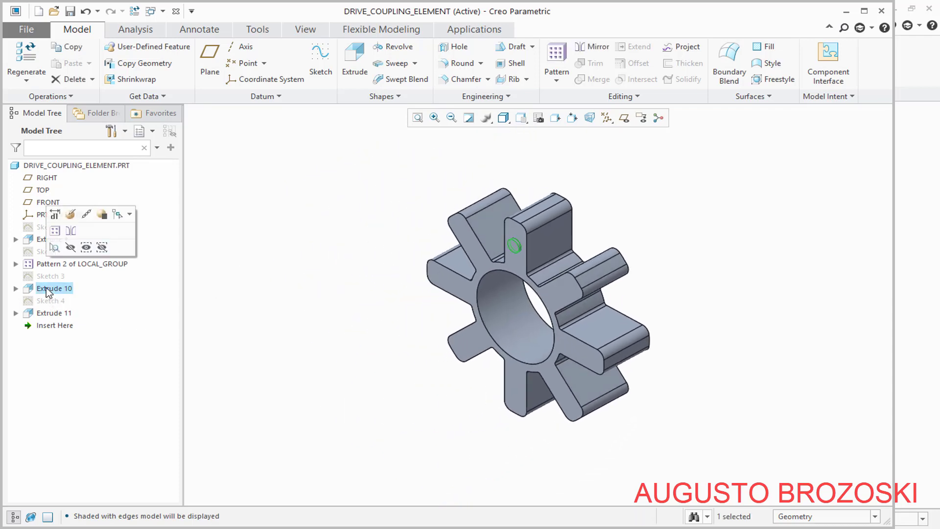
left_click(55, 317, "ctrl")
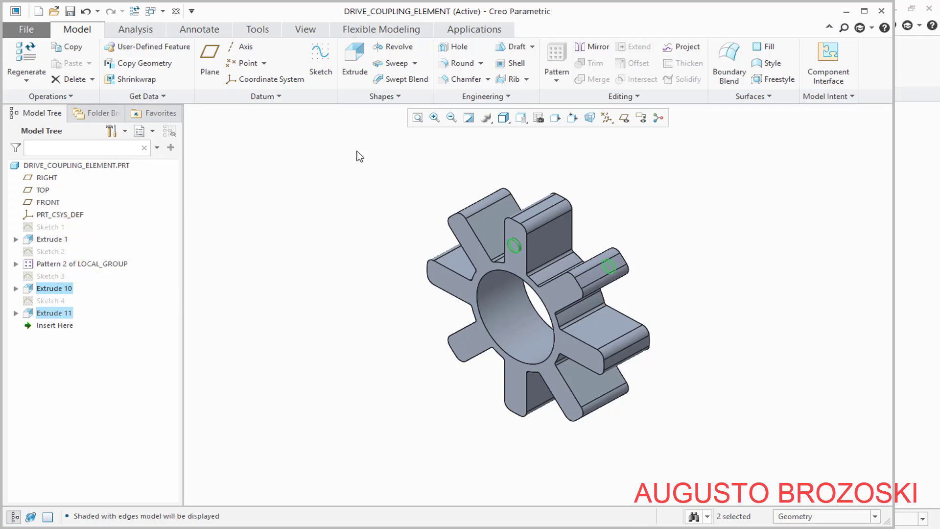
left_click(562, 75)
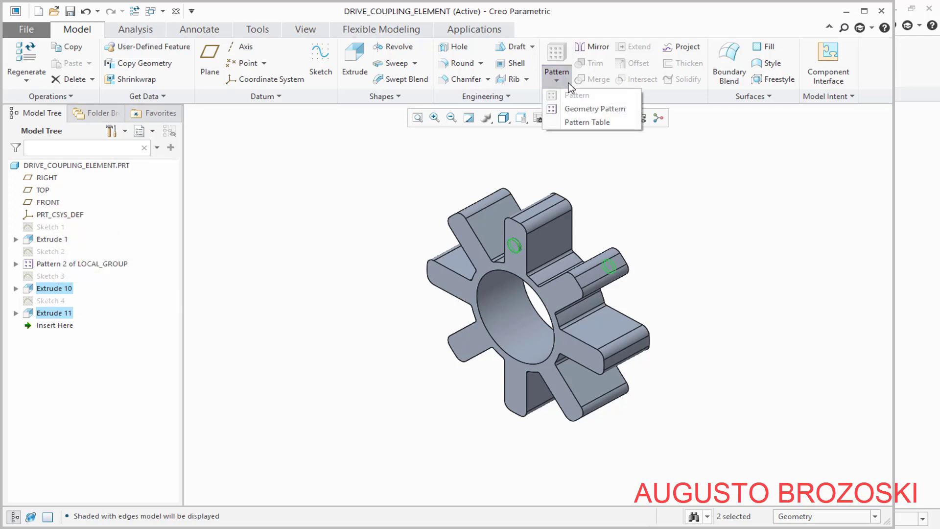
left_click(577, 109)
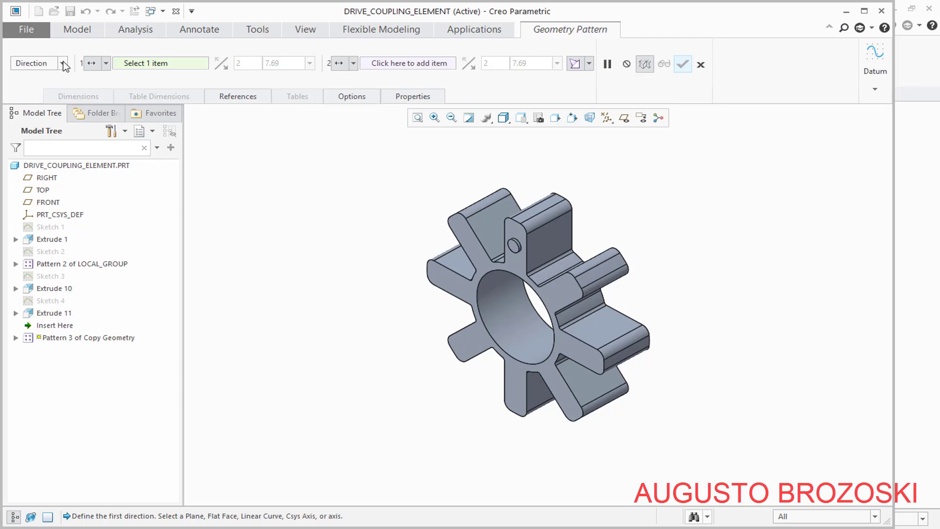
left_click(62, 63)
left_click(36, 97)
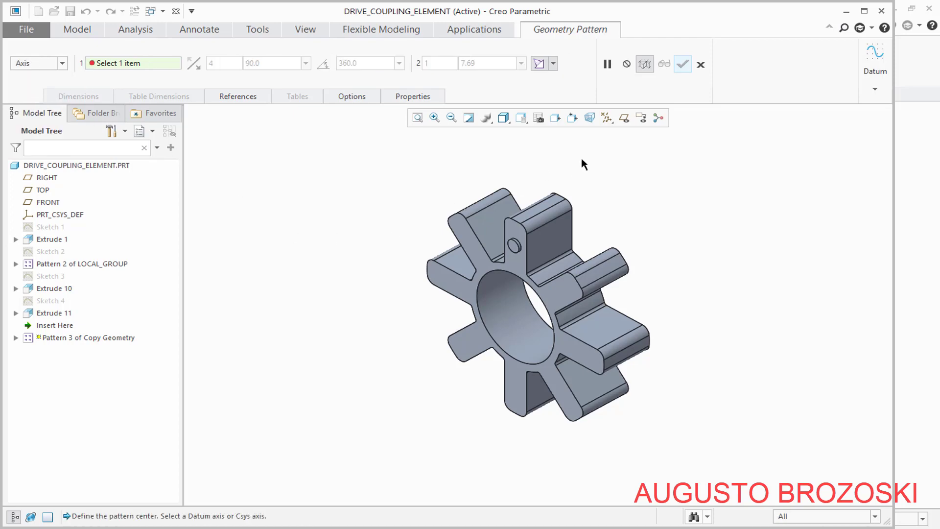
left_click(609, 118)
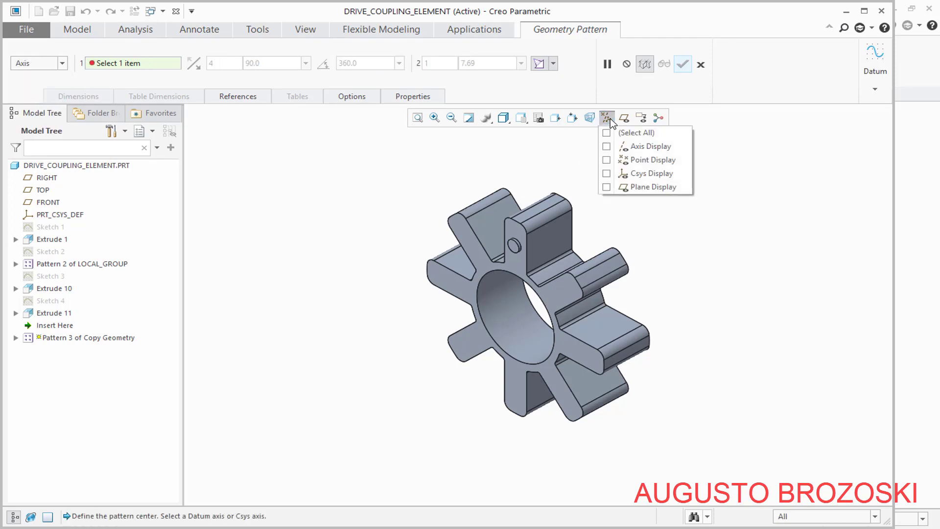
left_click(606, 173)
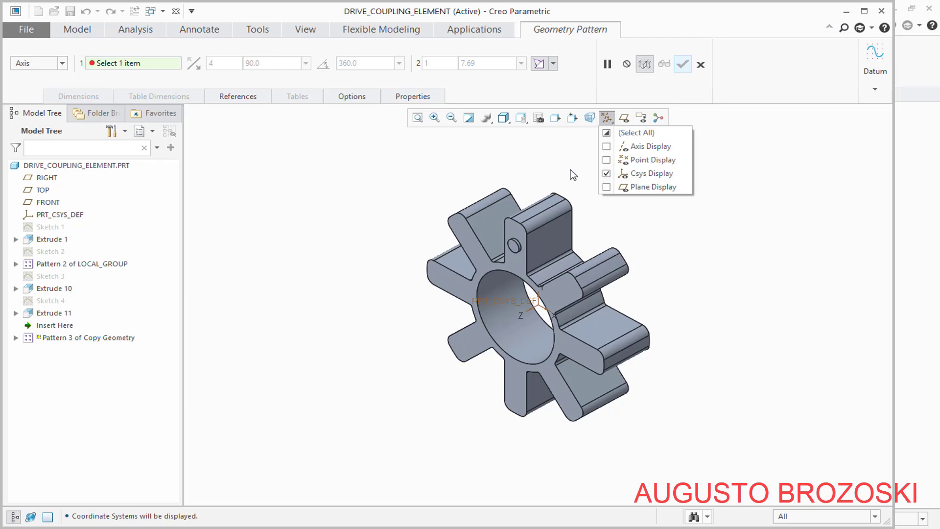
left_click(548, 298)
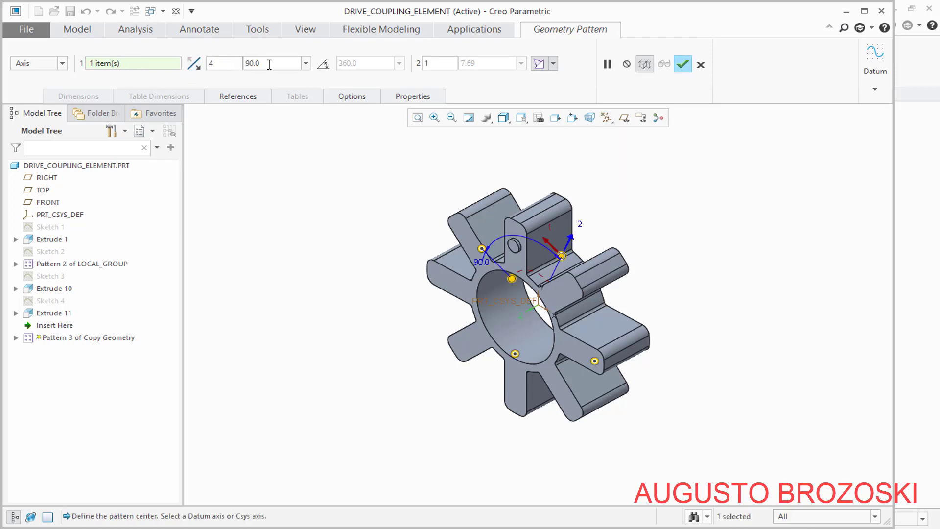
left_click(683, 65)
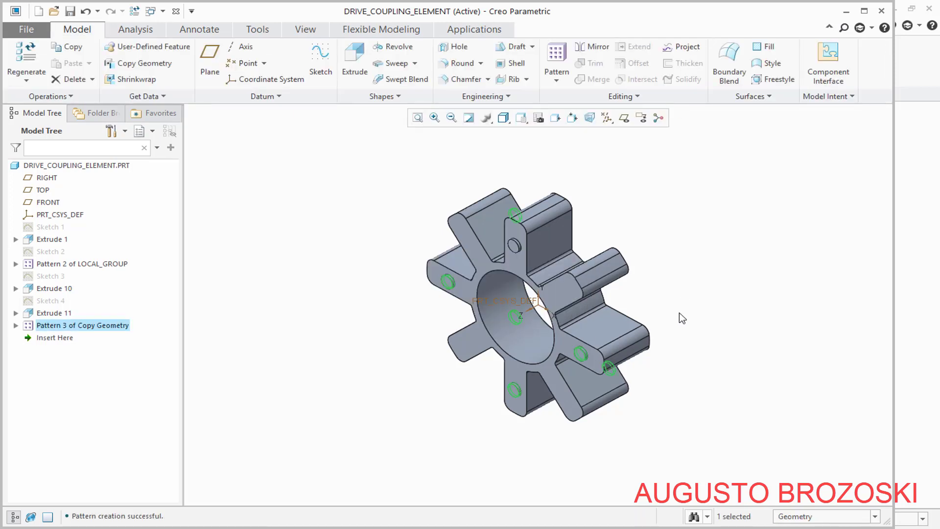
left_click(468, 419)
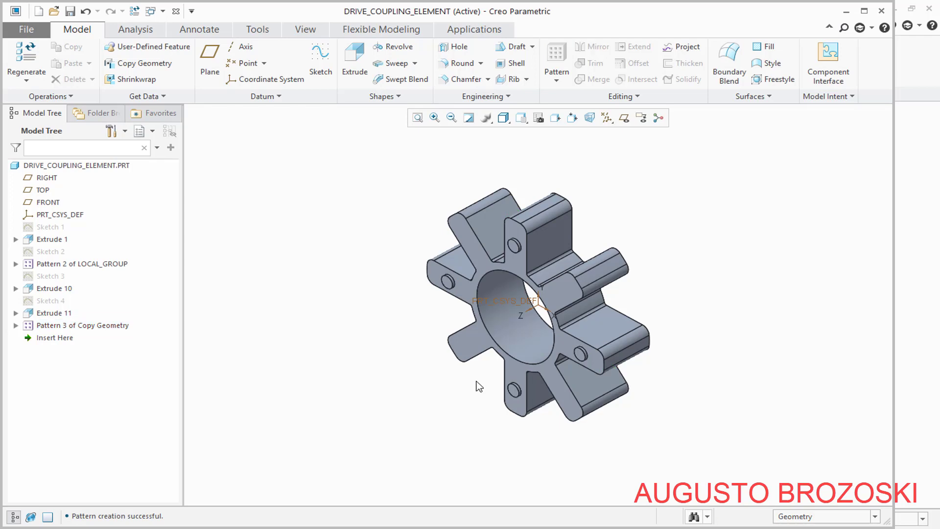
Inspect the patterned pins on both faces and return the model to the standard orientation
scroll(479, 367, "up", 3)
middle_click_drag(483, 346, 526, 296)
mouse_move(557, 268)
middle_mouse_down()
mouse_move(441, 298)
mouse_move(462, 318)
mouse_move(551, 310)
mouse_move(603, 321)
middle_mouse_up()
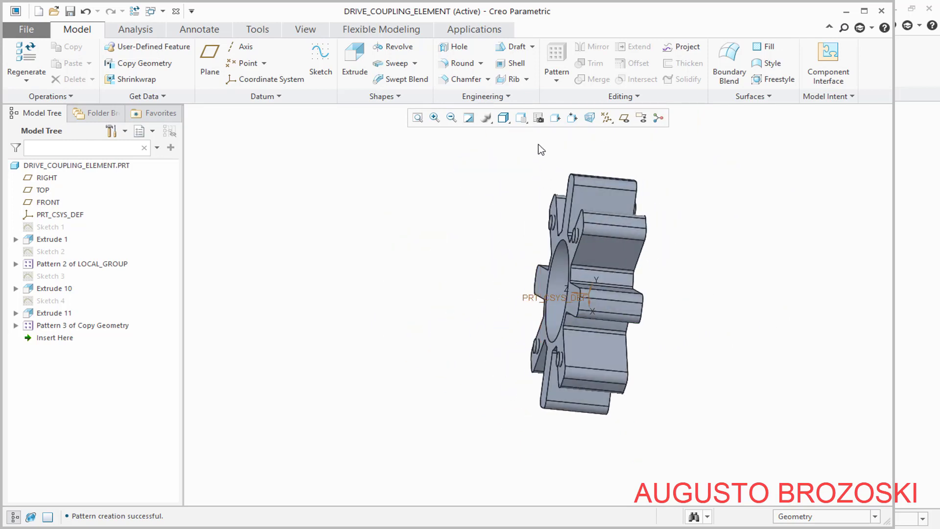
left_click(521, 118)
left_click(543, 130)
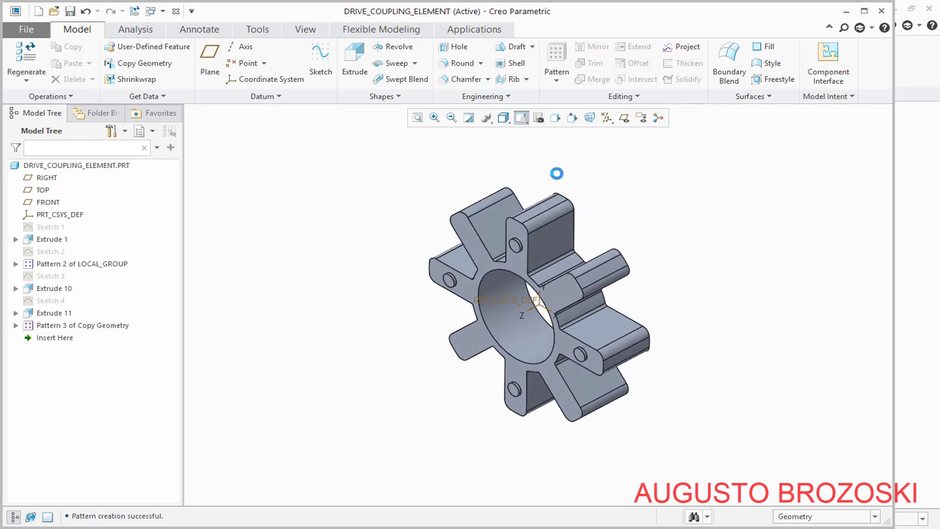
Hide the coordinate system display and save the drive coupling element part
left_click(606, 117)
left_click(606, 173)
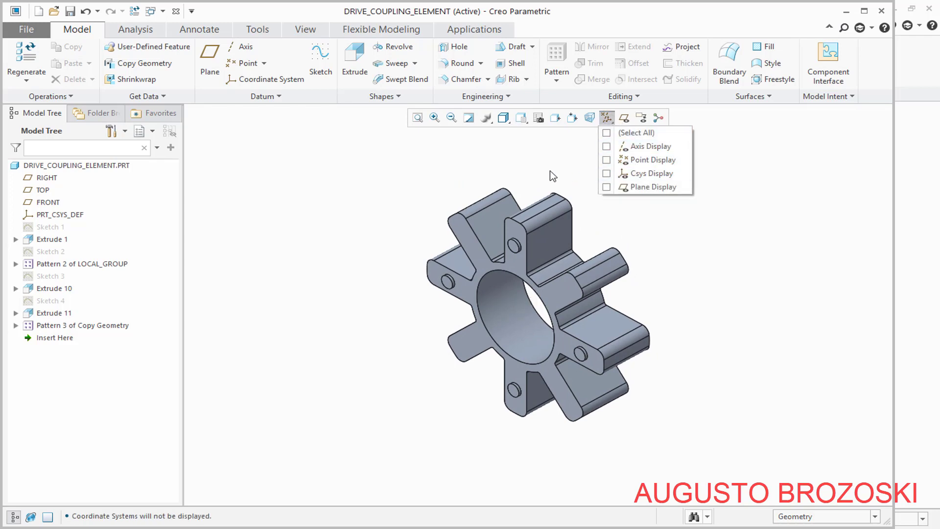
left_click(70, 11)
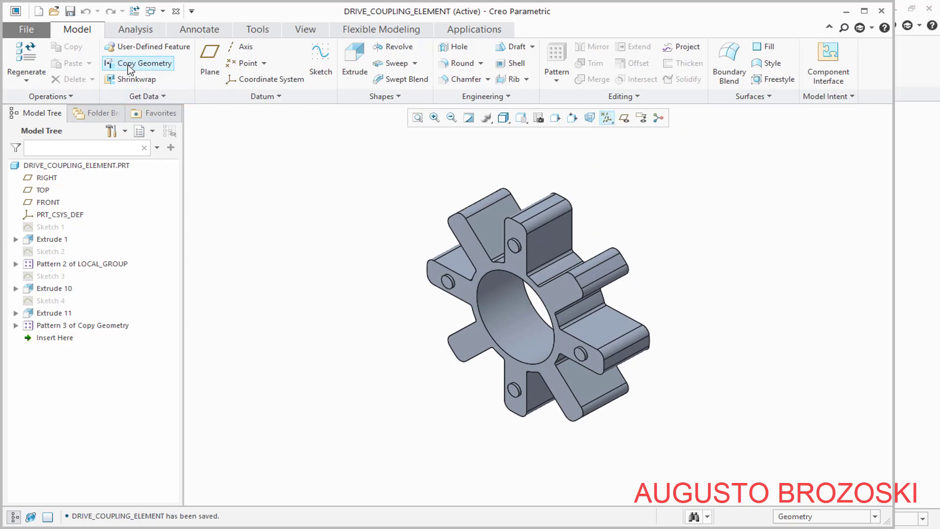
Choose Silicone_rubber.mtl from the Elastomers_and_rubbers folder of Standard-Materials_Granta-Design as the part's material
right_click(96, 169)
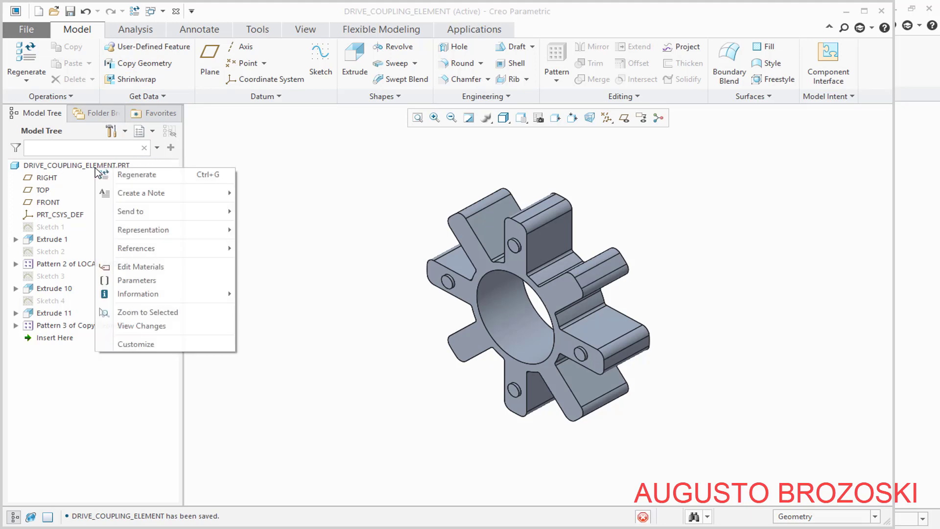
left_click(149, 268)
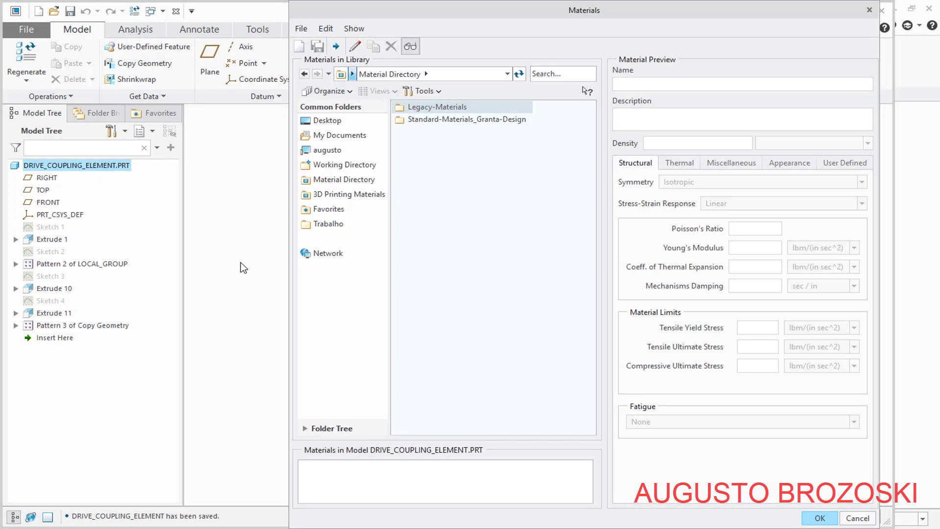
double_click(398, 121)
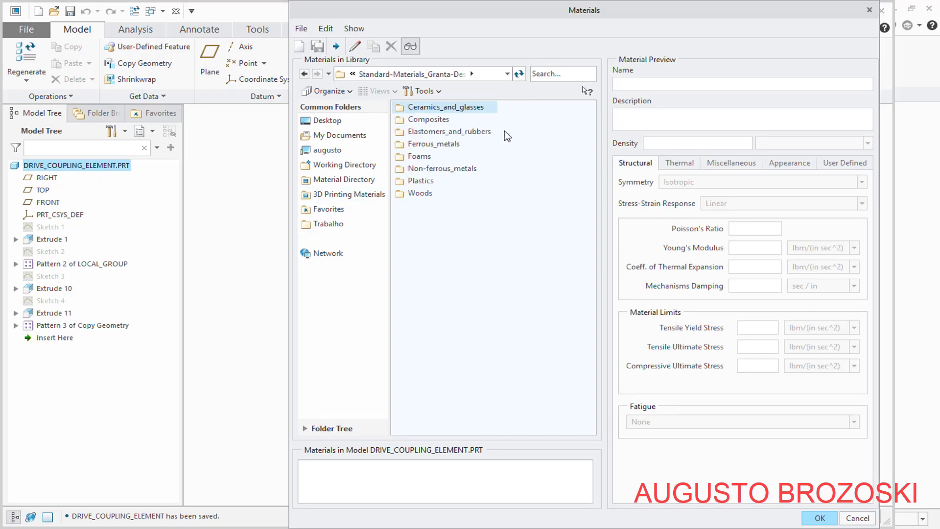
double_click(407, 131)
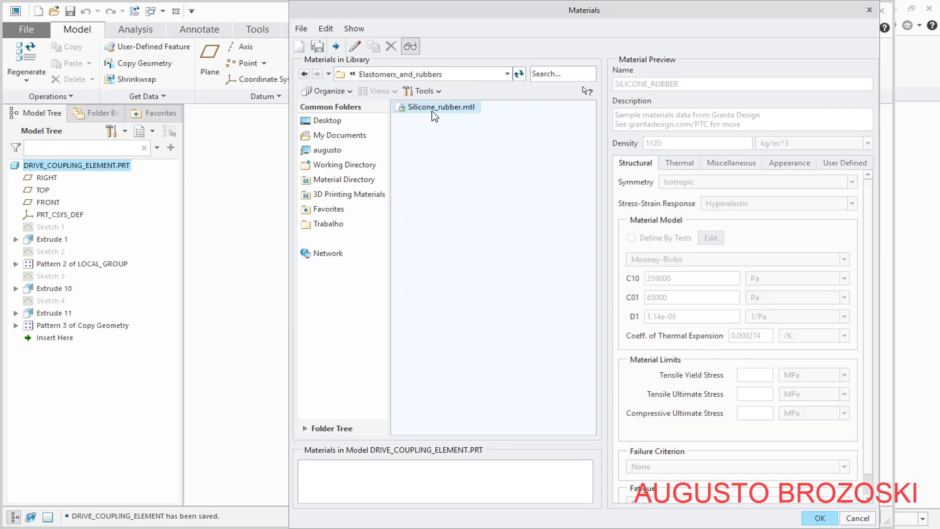
left_click(819, 518)
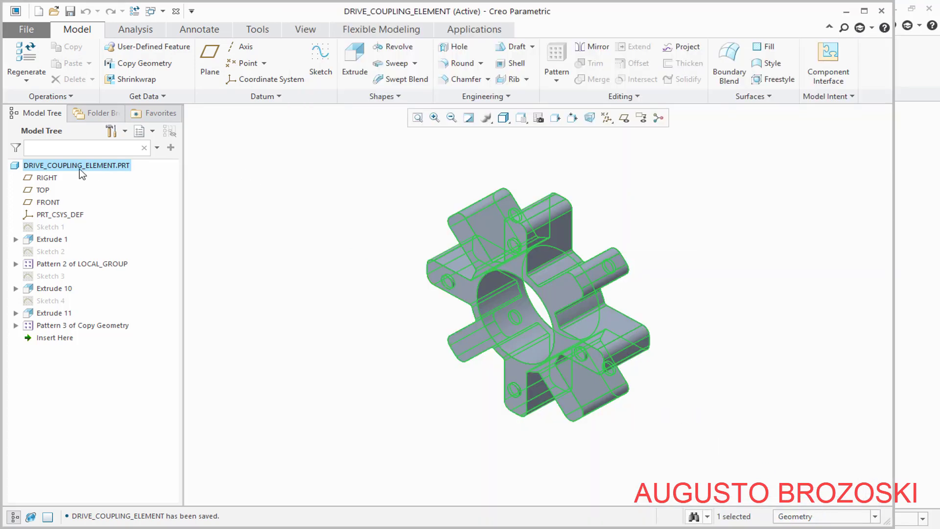
Apply the bright red appearance to the whole part and check the motor coupling drawing in Adobe Acrobat Reader
left_click(304, 29)
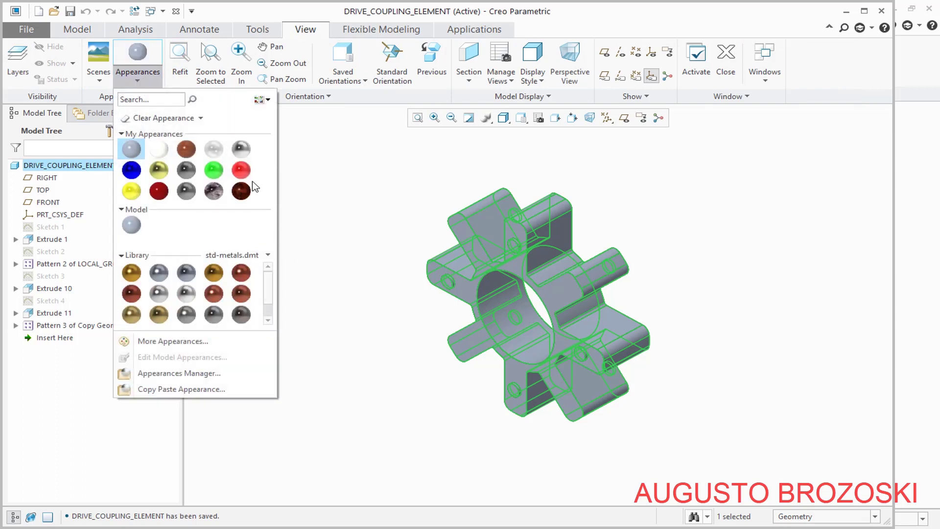
left_click(240, 171)
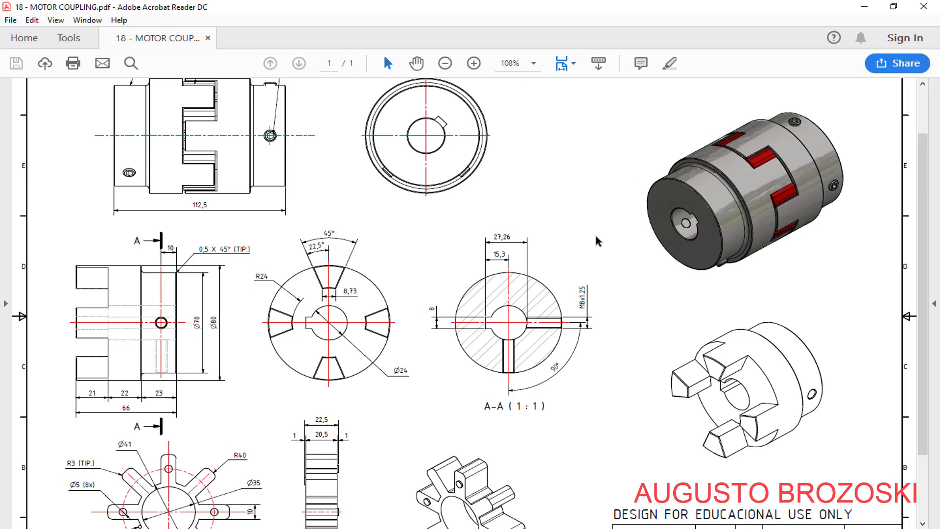
scroll(629, 329, "down", 3)
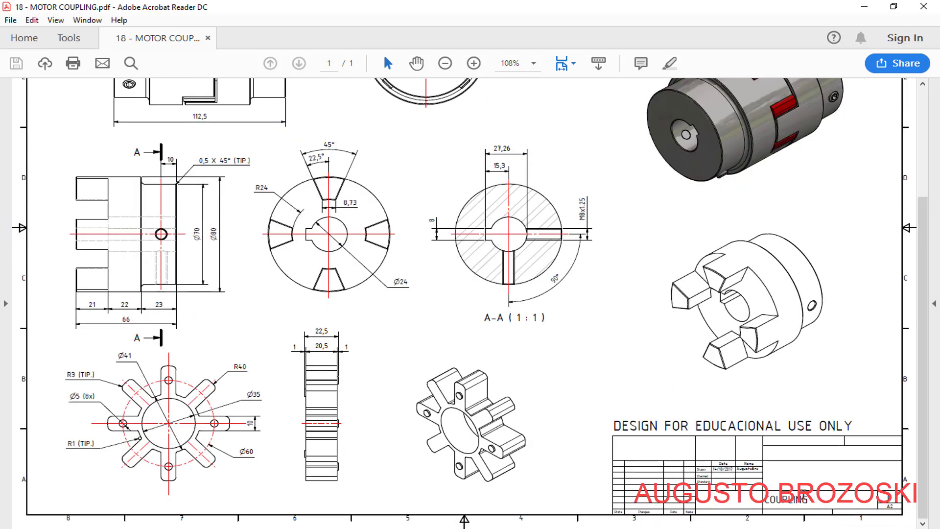
left_click(864, 7)
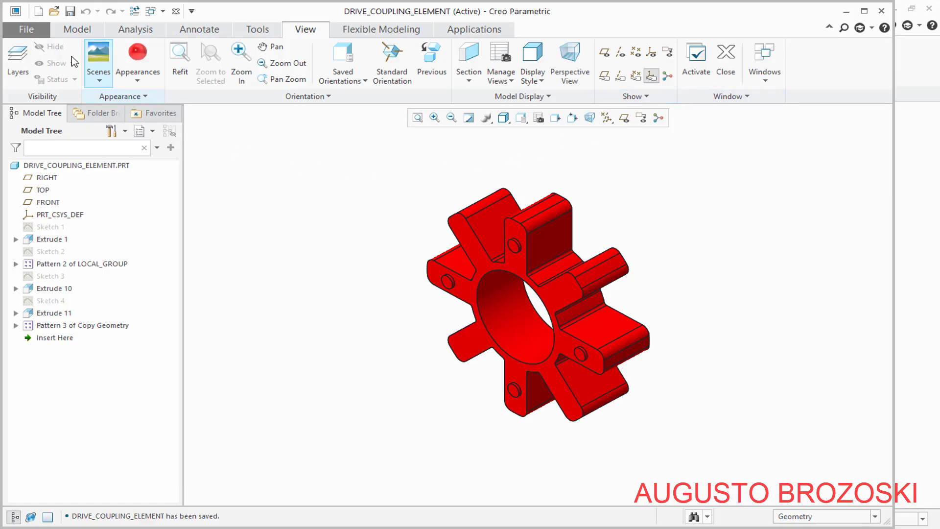
Create a new design assembly named COUPLING from the mmns_asm_design template, and maximize its window
left_click(37, 11)
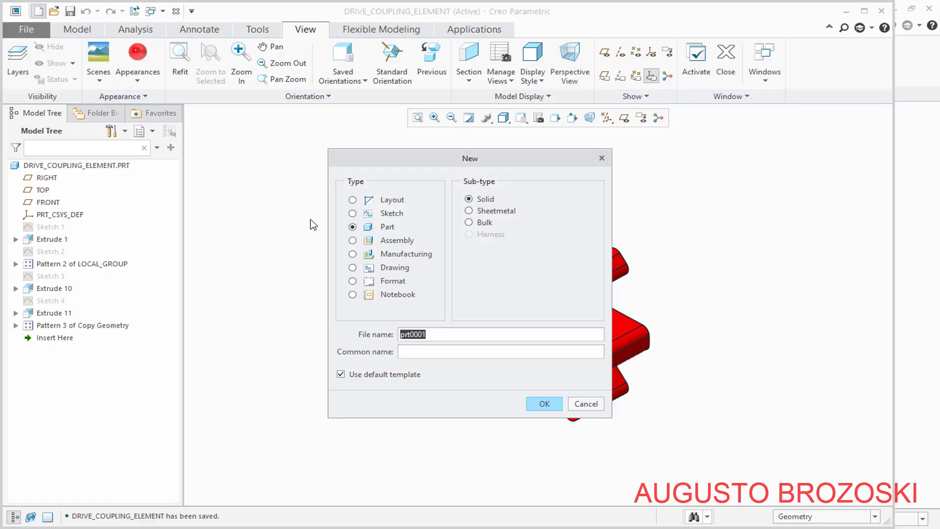
left_click(352, 240)
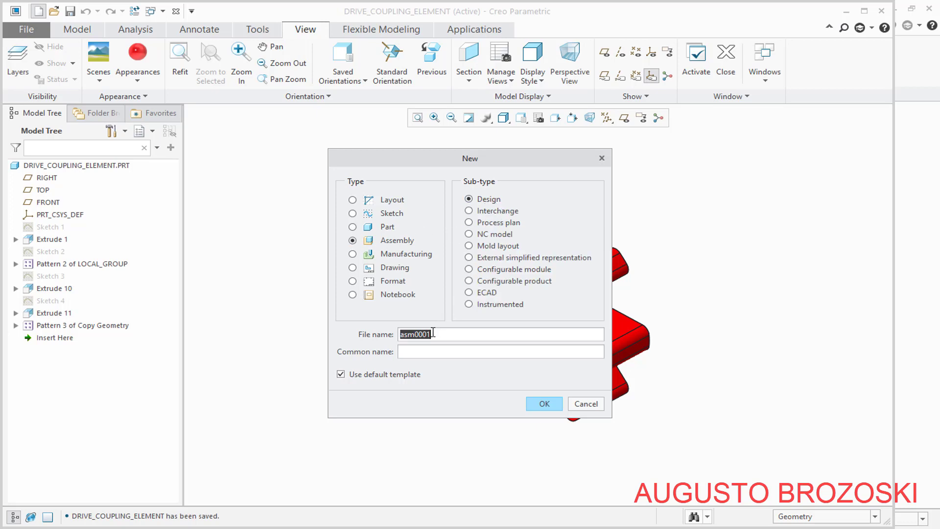
type("COUPLING")
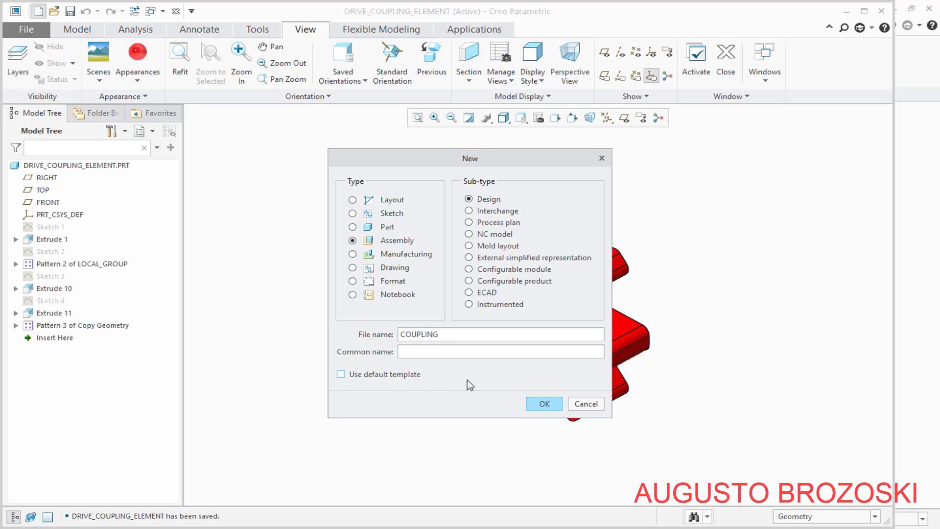
left_click(544, 404)
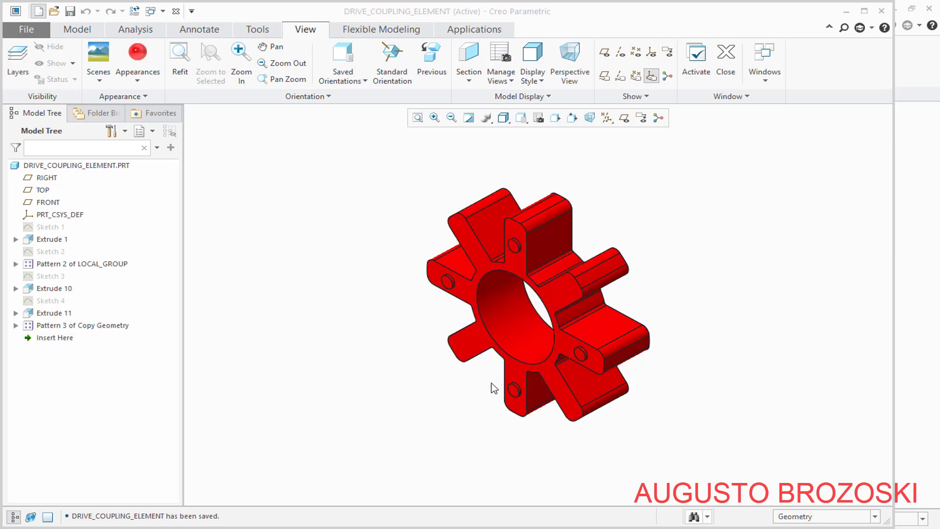
scroll(382, 210, "down", 1)
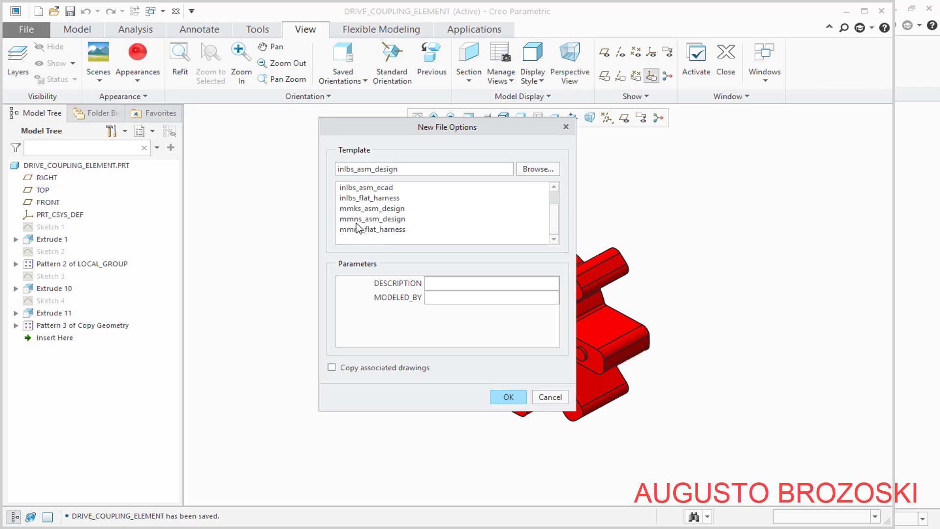
left_click(369, 220)
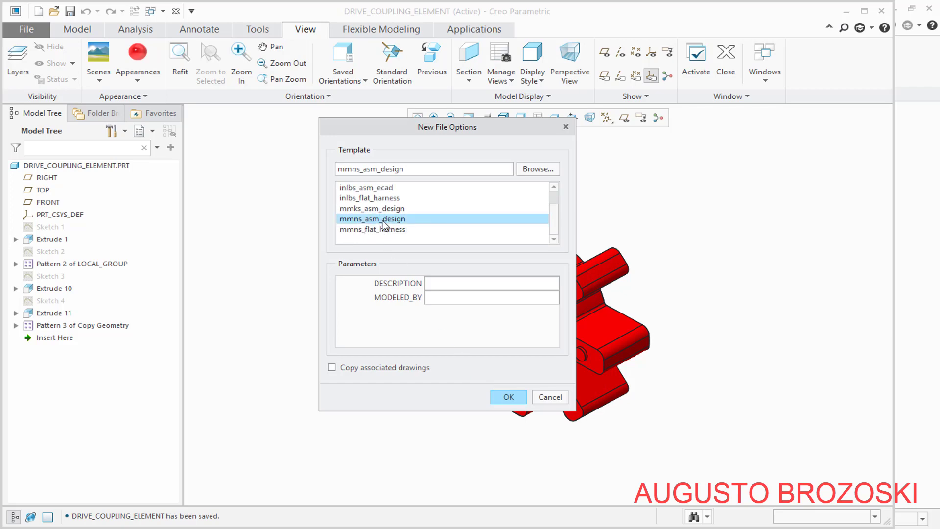
left_click(504, 396)
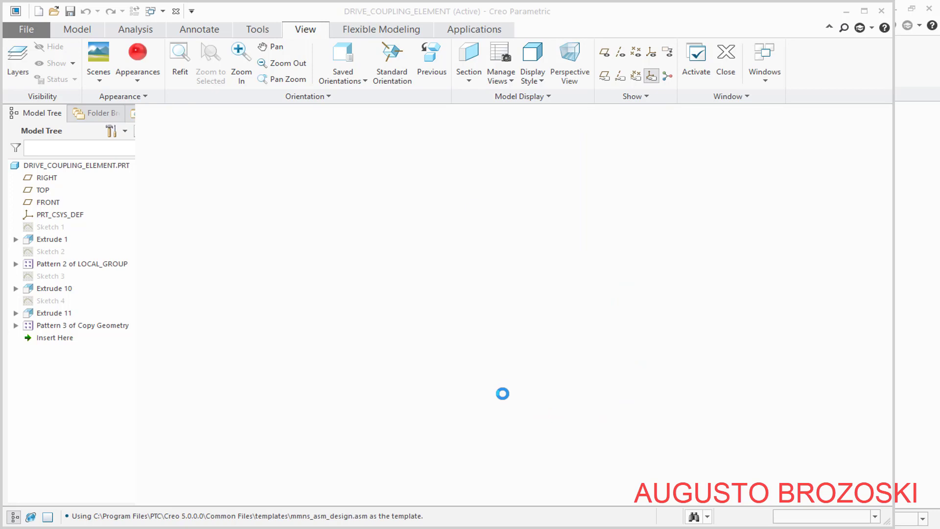
left_click(864, 11)
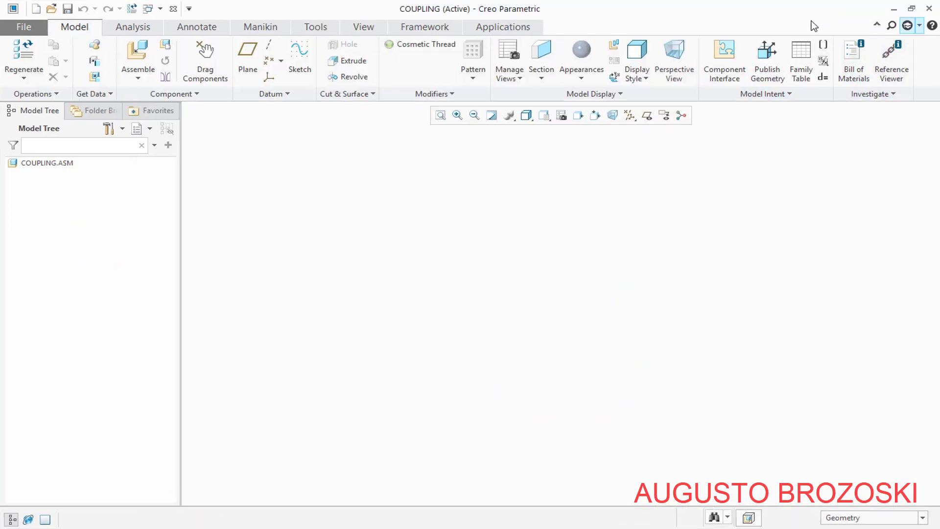
Assemble sleeve_hub.prt into the COUPLING assembly with the Default constraint and save the assembly
left_click(135, 52)
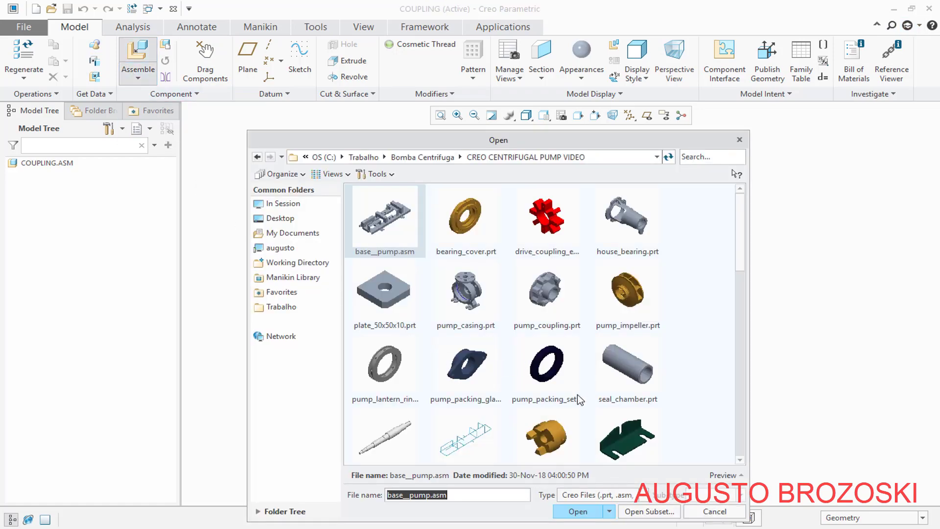
scroll(561, 433, "down", 3)
left_click(544, 239)
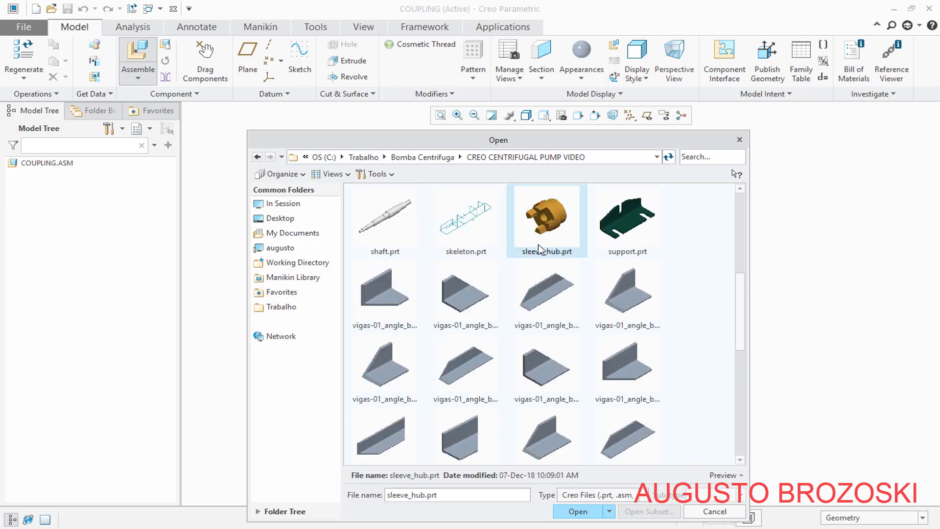
left_click(578, 511)
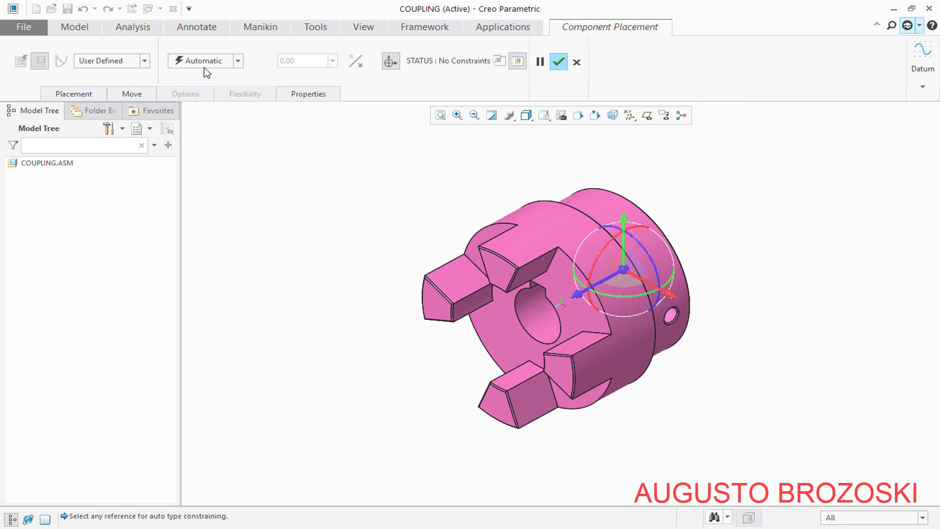
left_click(237, 61)
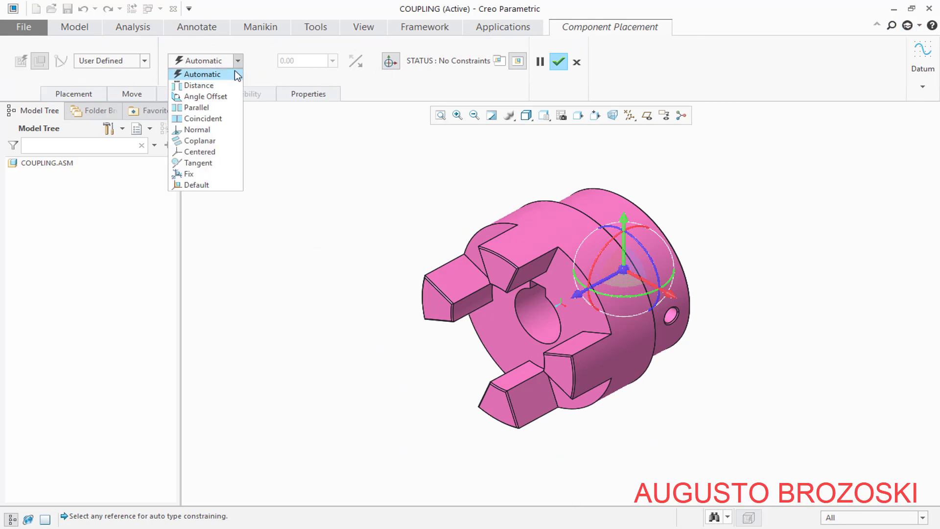
left_click(211, 185)
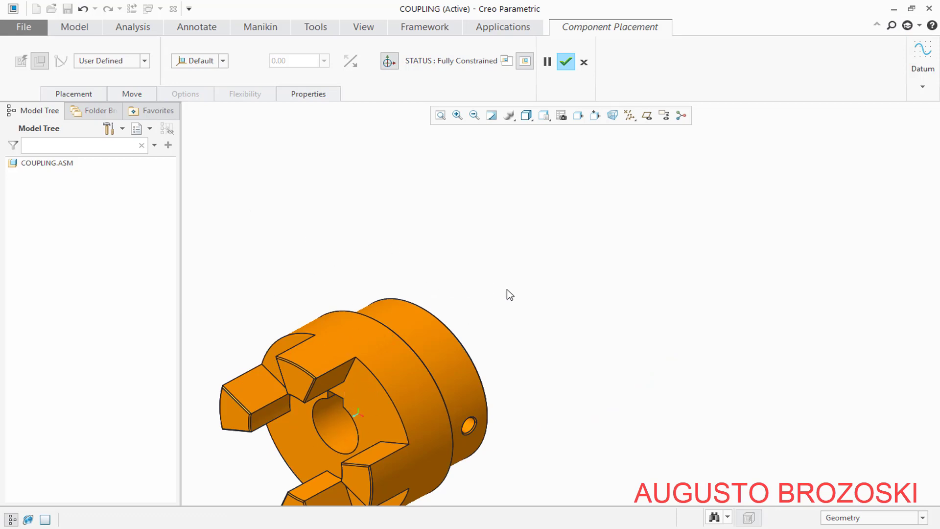
left_click(566, 61)
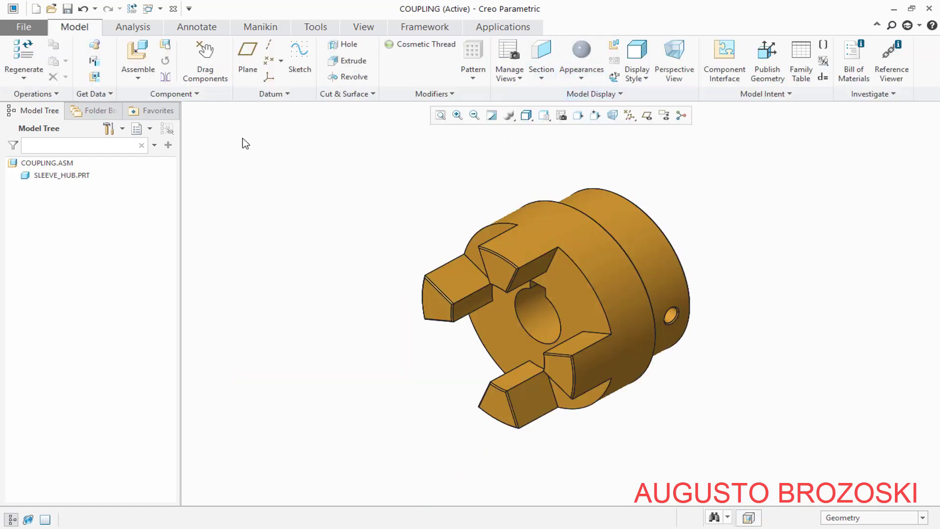
left_click(67, 8)
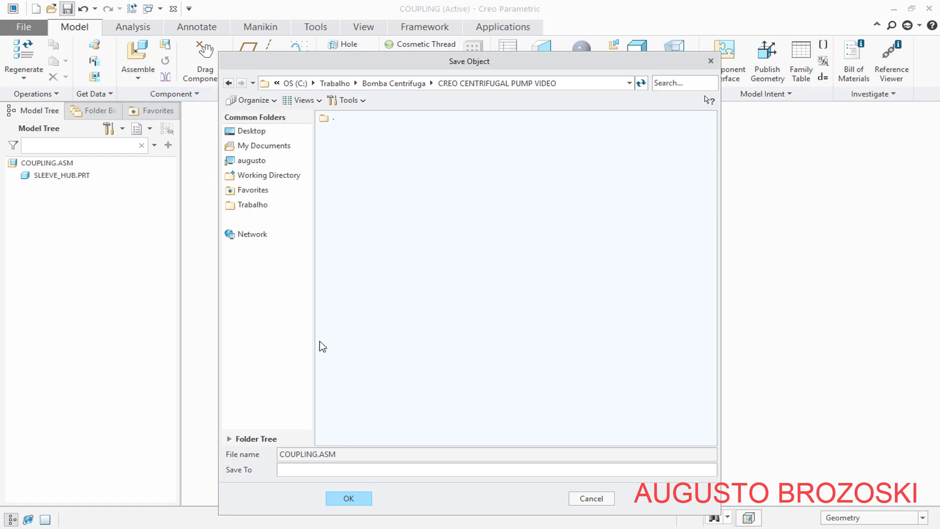
left_click(333, 499)
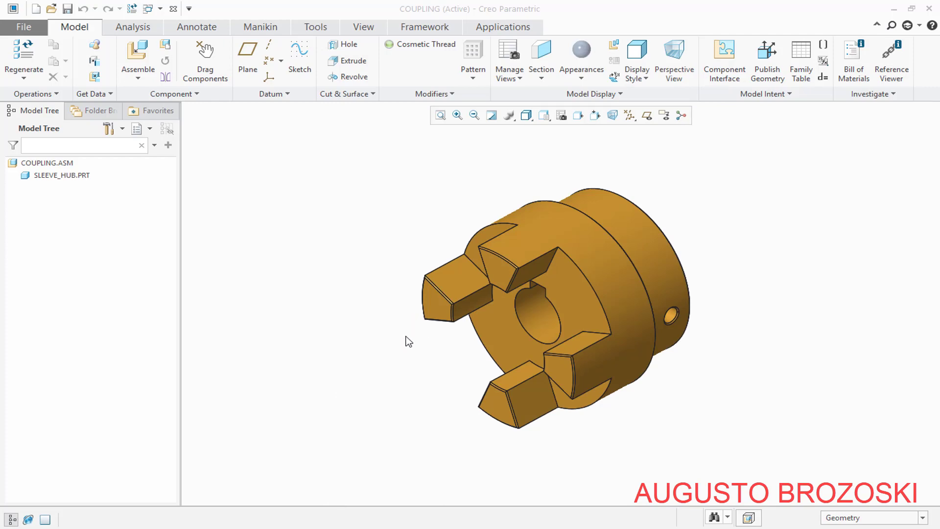
Bring drive_coupling_element.prt into the assembly and move and rotate it freely beside the sleeve hub
left_click(138, 54)
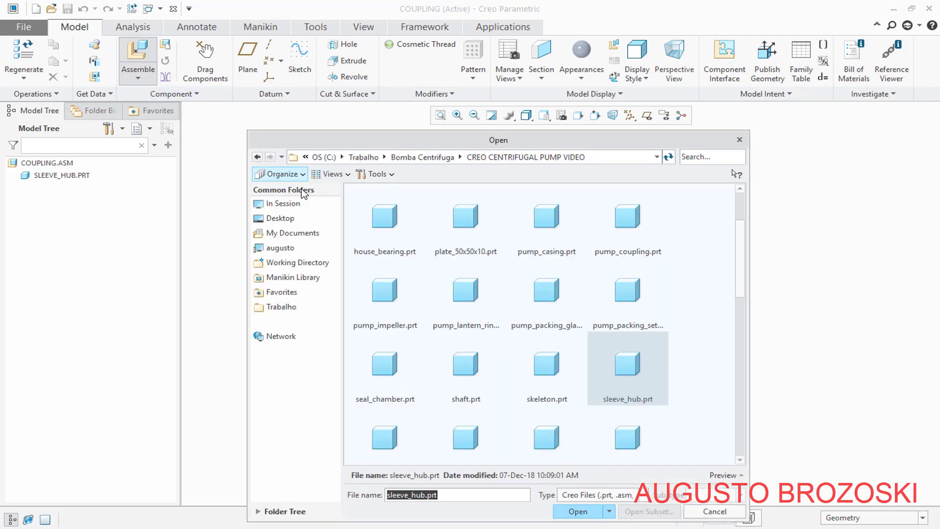
scroll(654, 305, "up", 1)
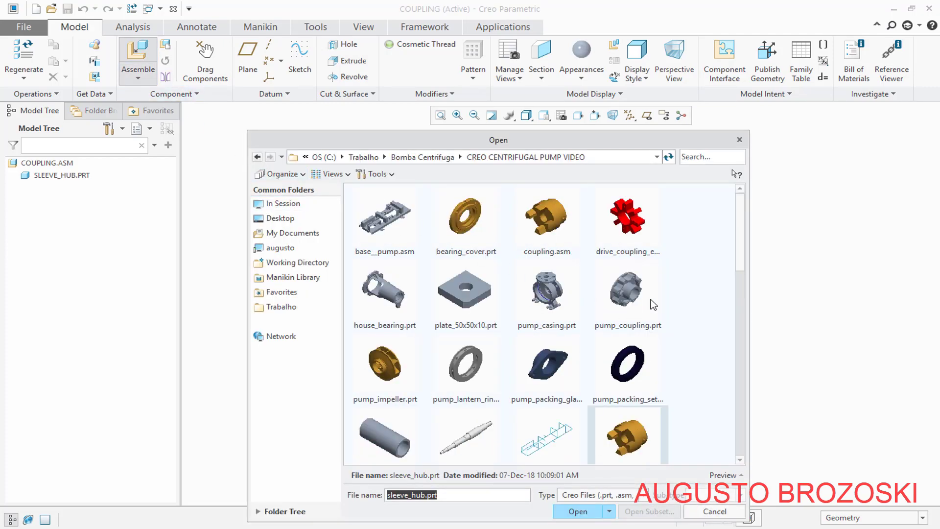
left_click(628, 230)
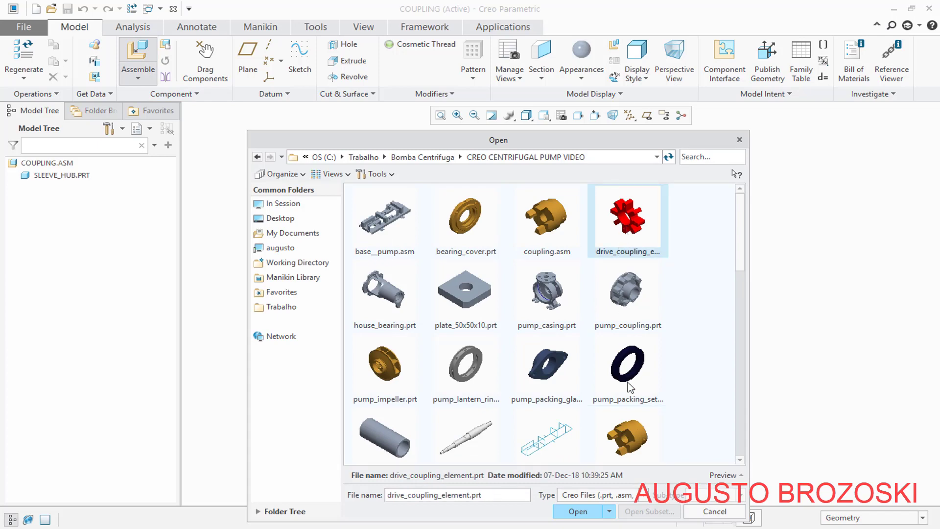
left_click(578, 511)
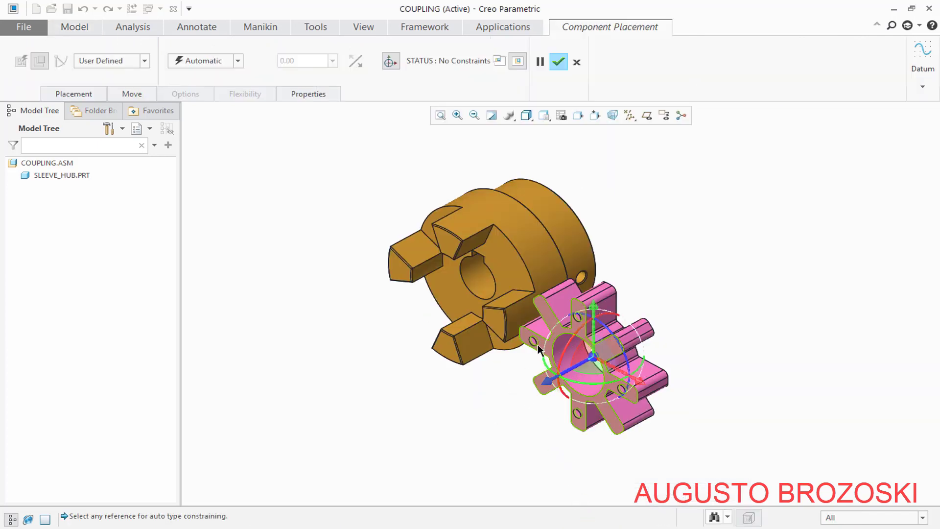
scroll(641, 337, "up", 1)
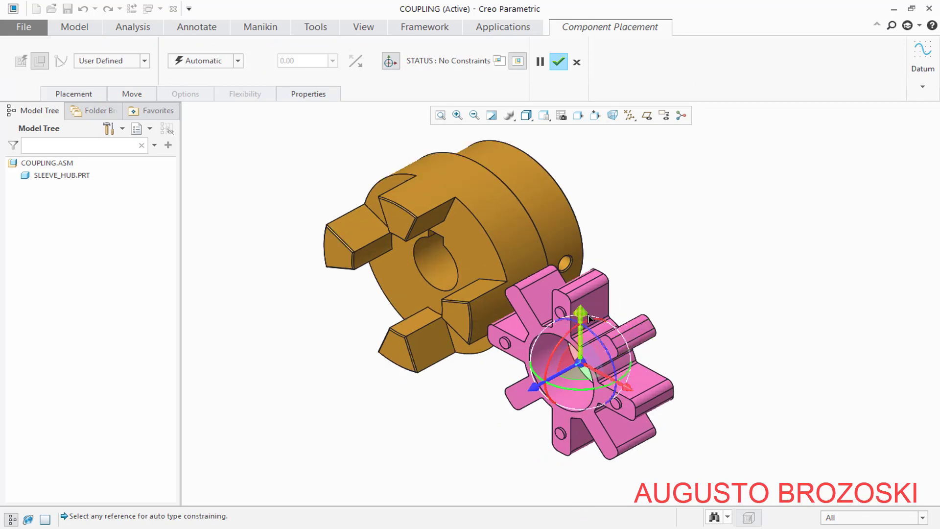
mouse_move(585, 318)
left_mouse_down()
mouse_move(585, 249)
mouse_move(585, 330)
mouse_move(585, 311)
left_mouse_up()
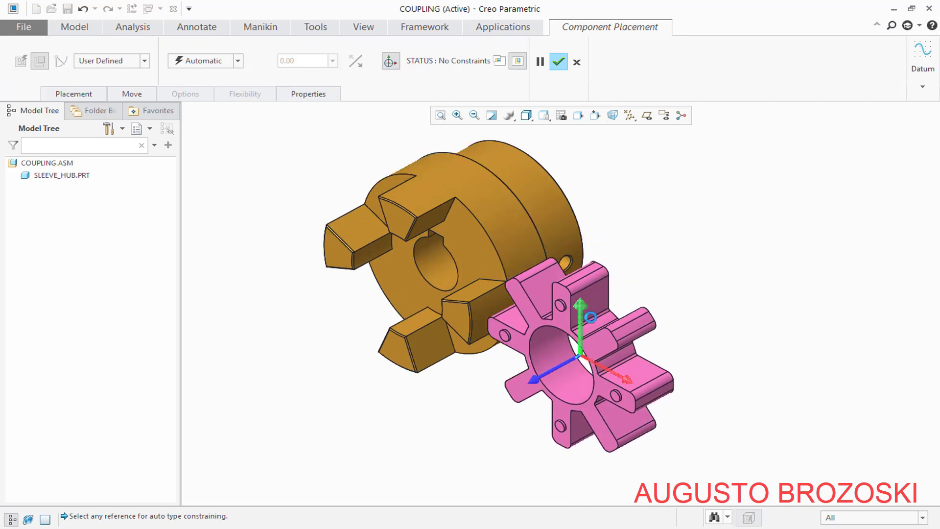
left_click_drag(629, 386, 426, 277)
right_click_drag(516, 363, 607, 436, "ctrl+alt")
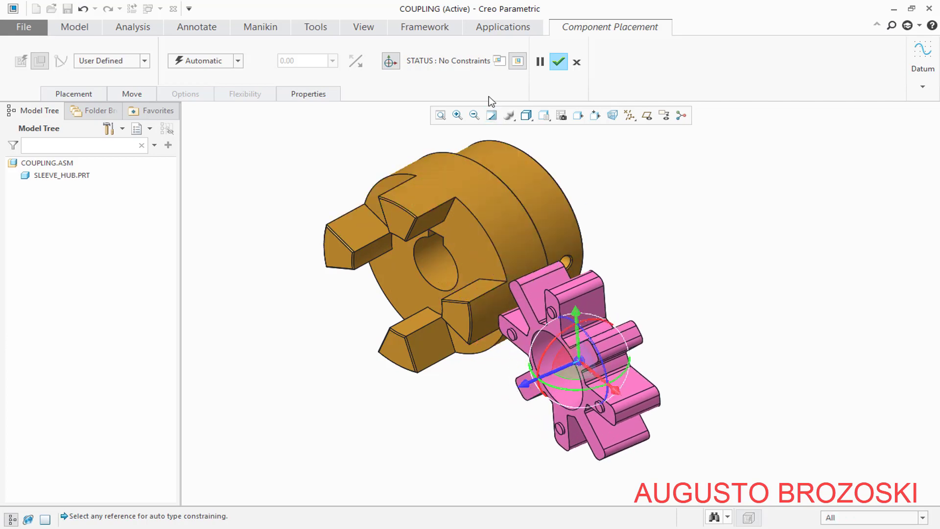
Show the drive coupling element in a separate window and select its central bore surface as a placement reference
left_click(499, 61)
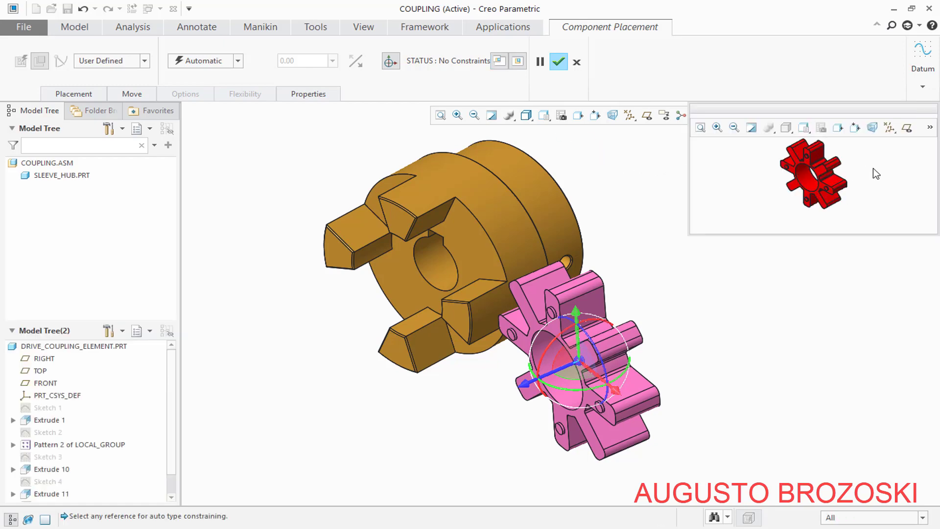
scroll(805, 179, "up", 2)
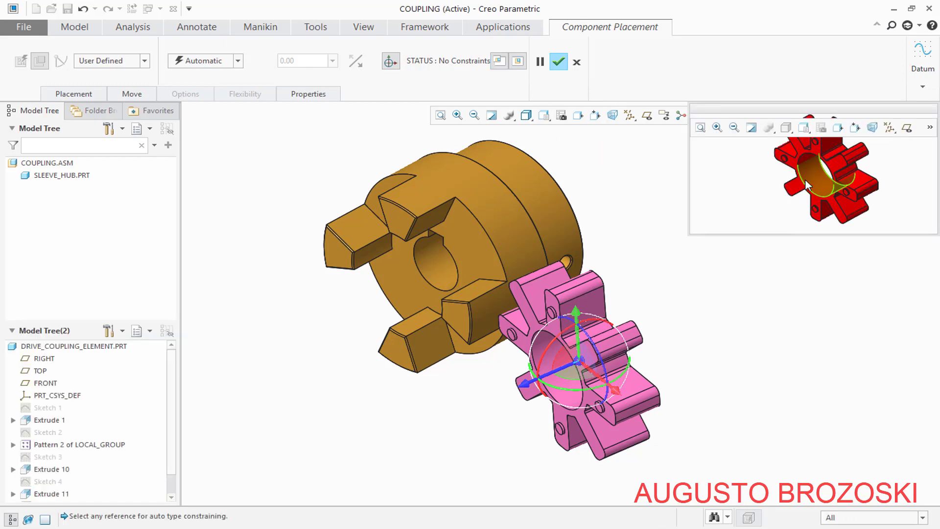
scroll(820, 173, "up", 2)
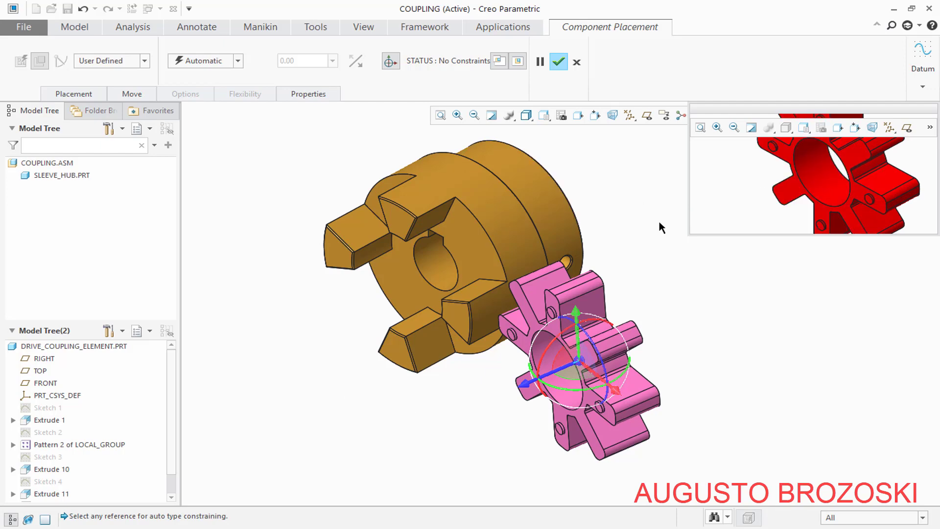
left_click(825, 181)
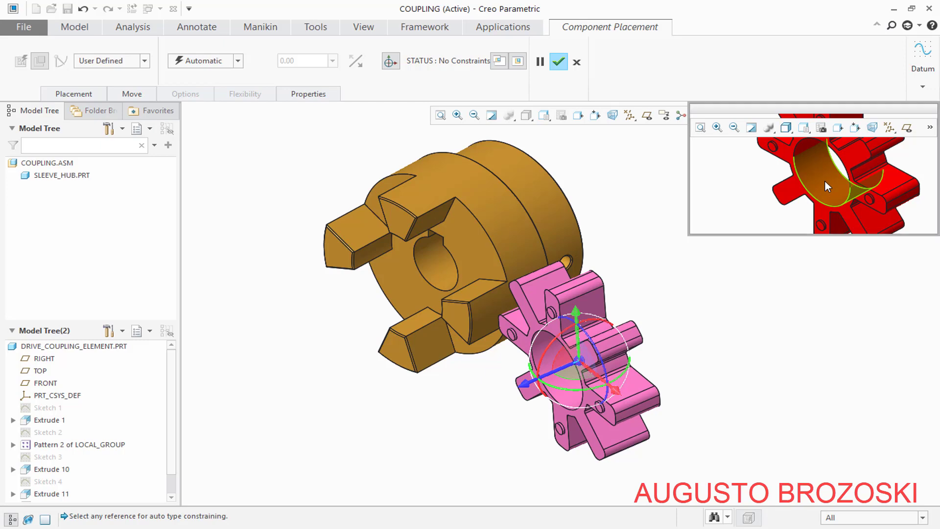